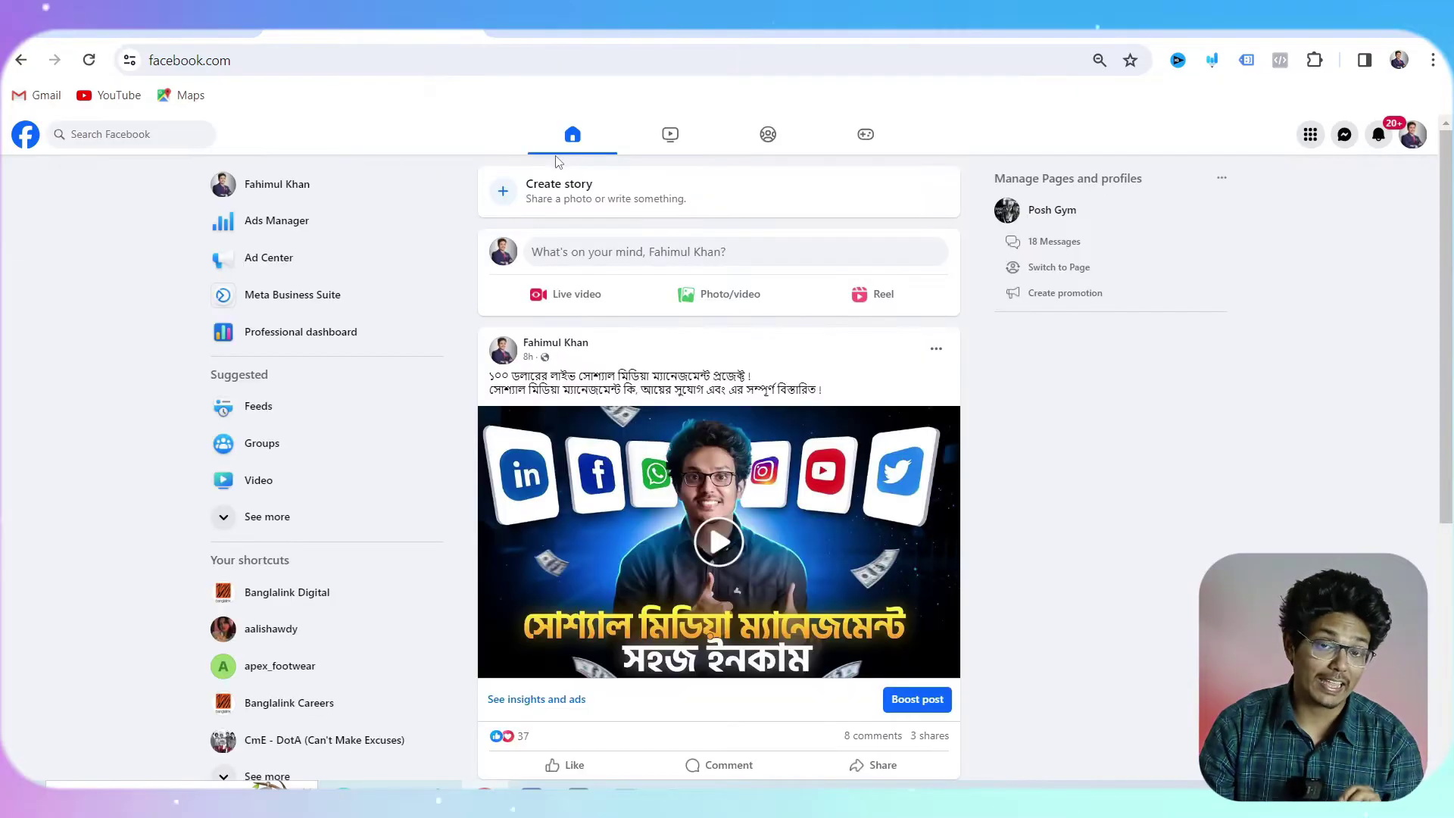
Switch from the personal profile to the শব্দঘর page profile and open its page.
left_click(1413, 136)
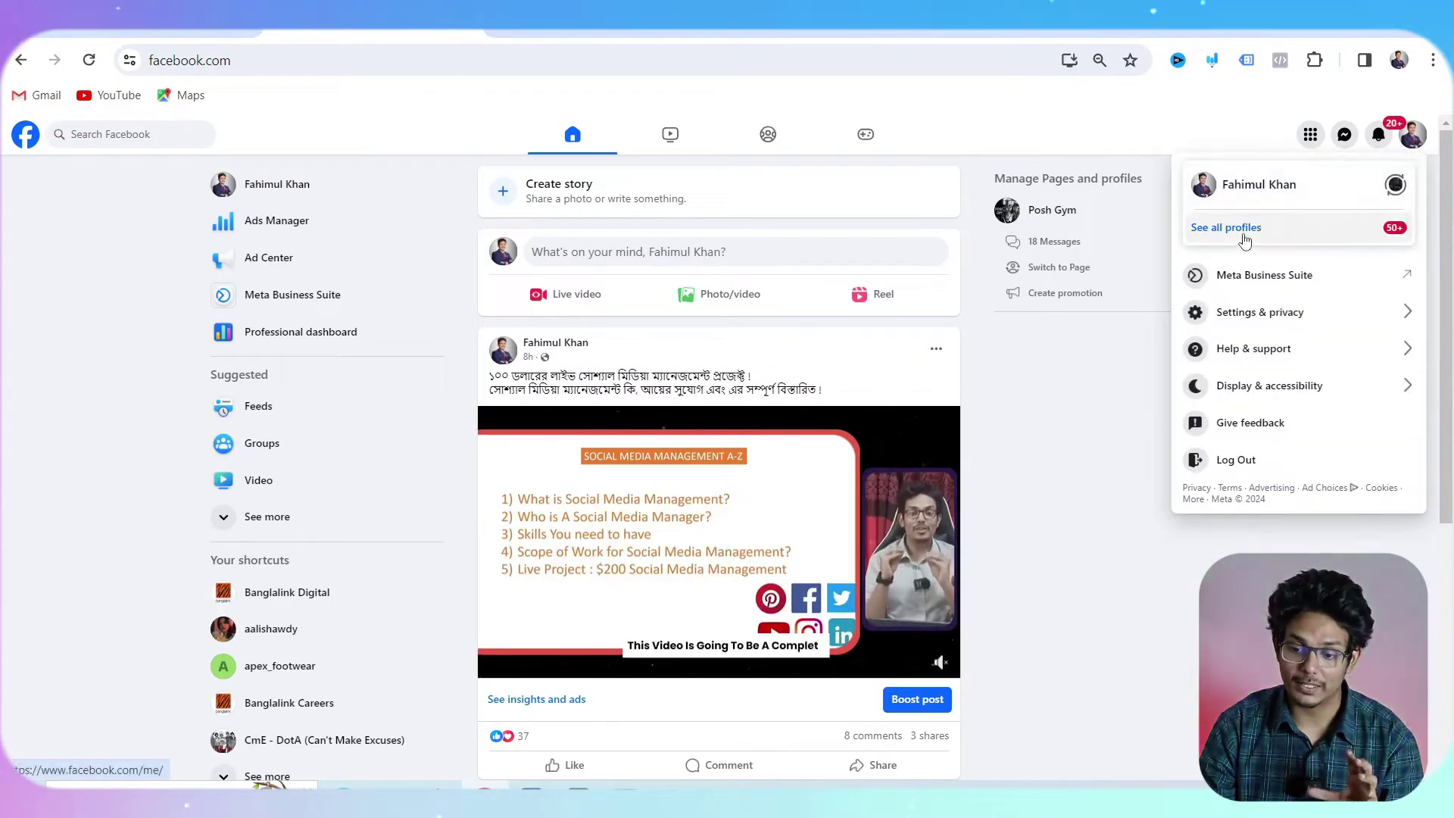
left_click(1226, 227)
left_click(725, 382)
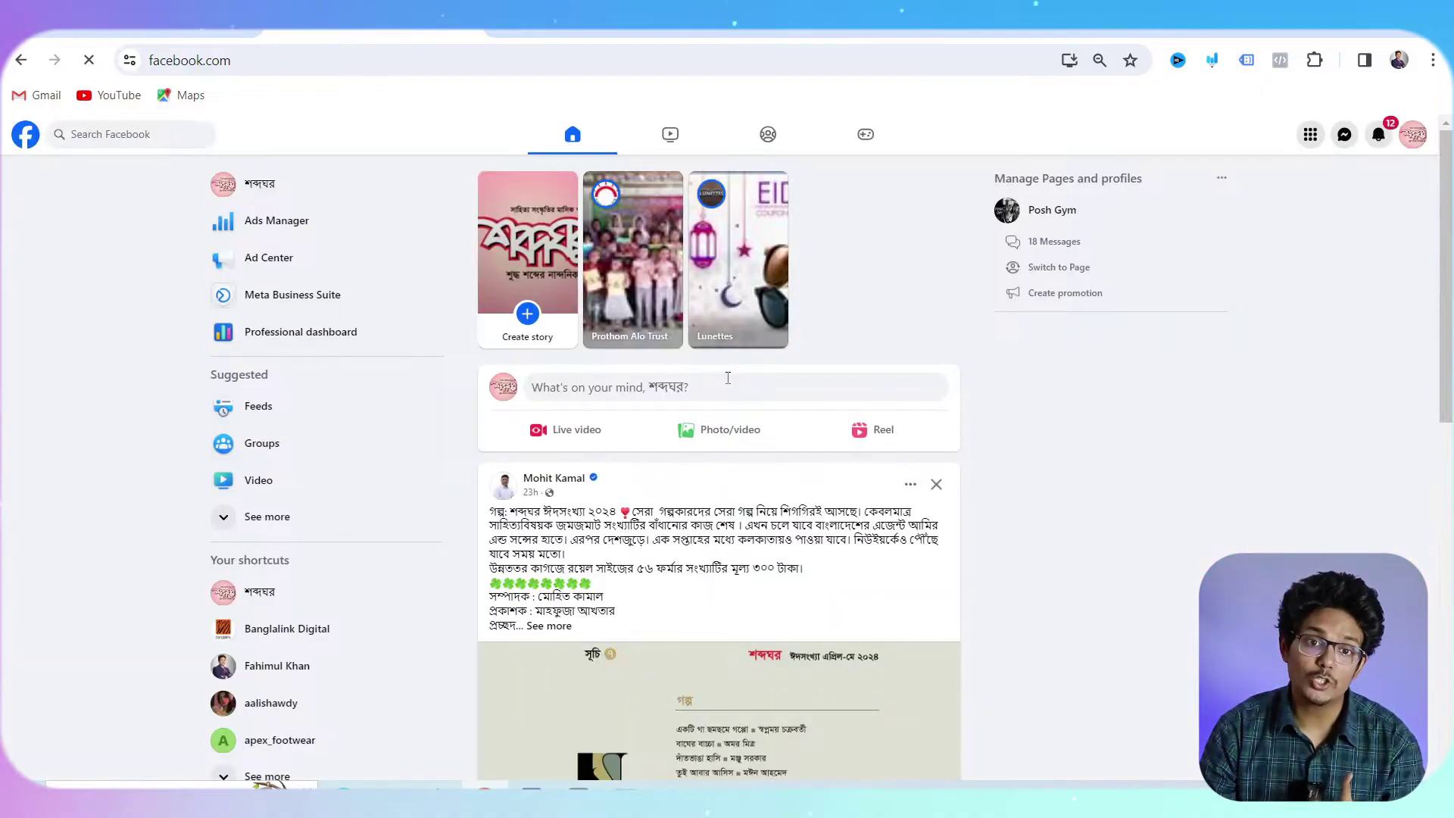
left_click(277, 195)
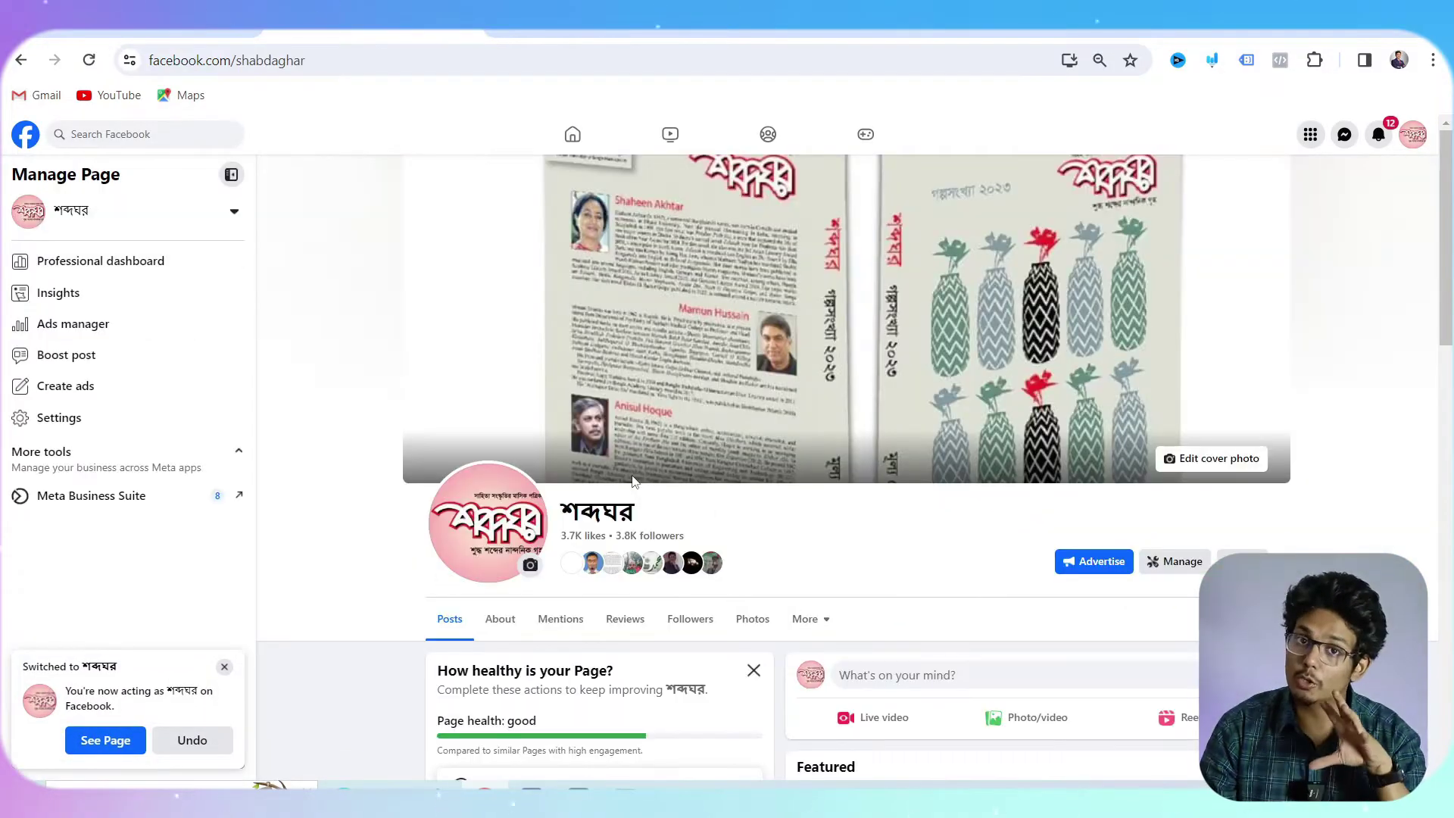
Examine the শব্দঘর page's profile picture at full size, its intro details and its recent posts.
left_click(485, 546)
left_click(463, 609)
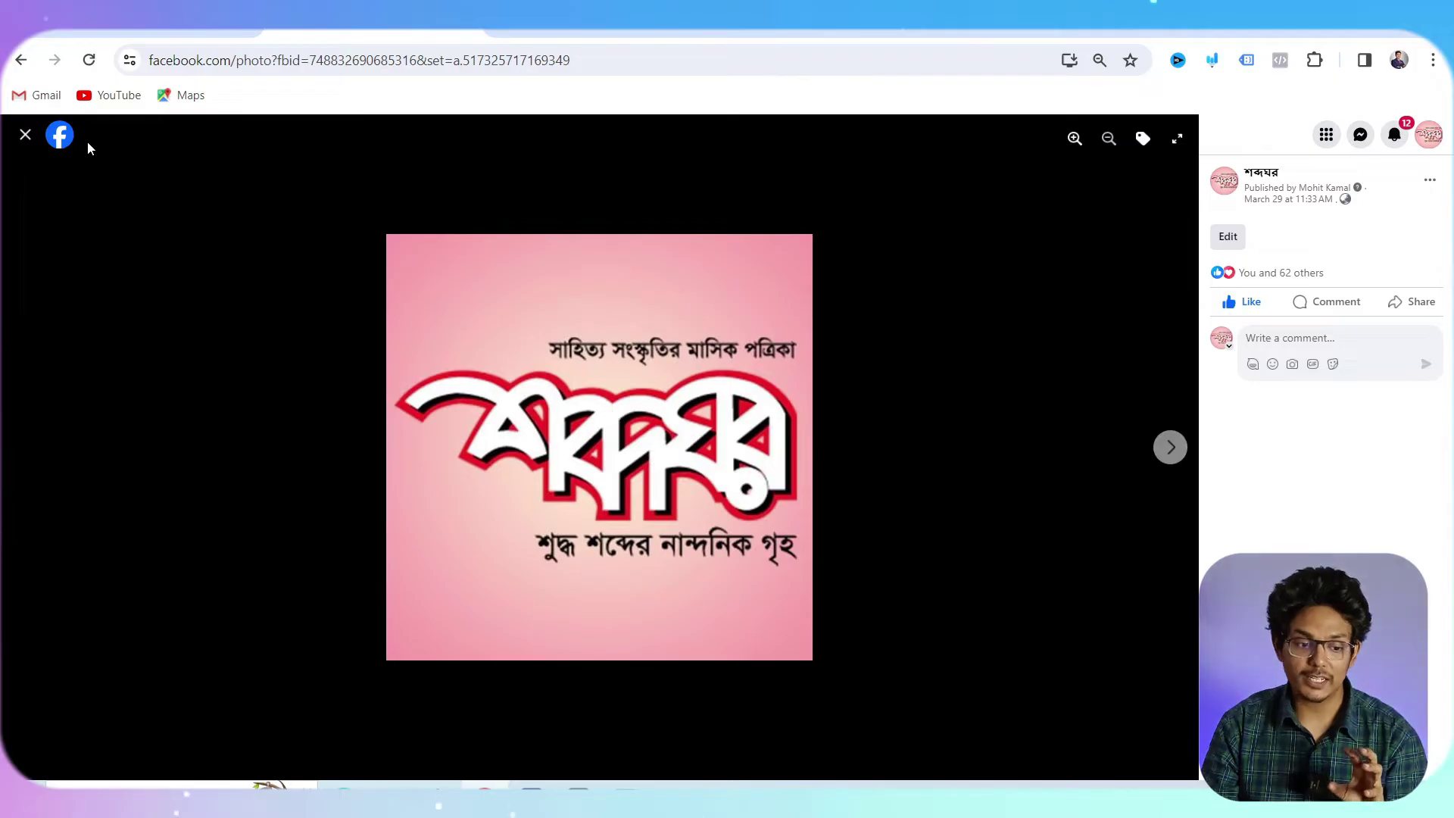
left_click(25, 135)
scroll(915, 381, "down", 5)
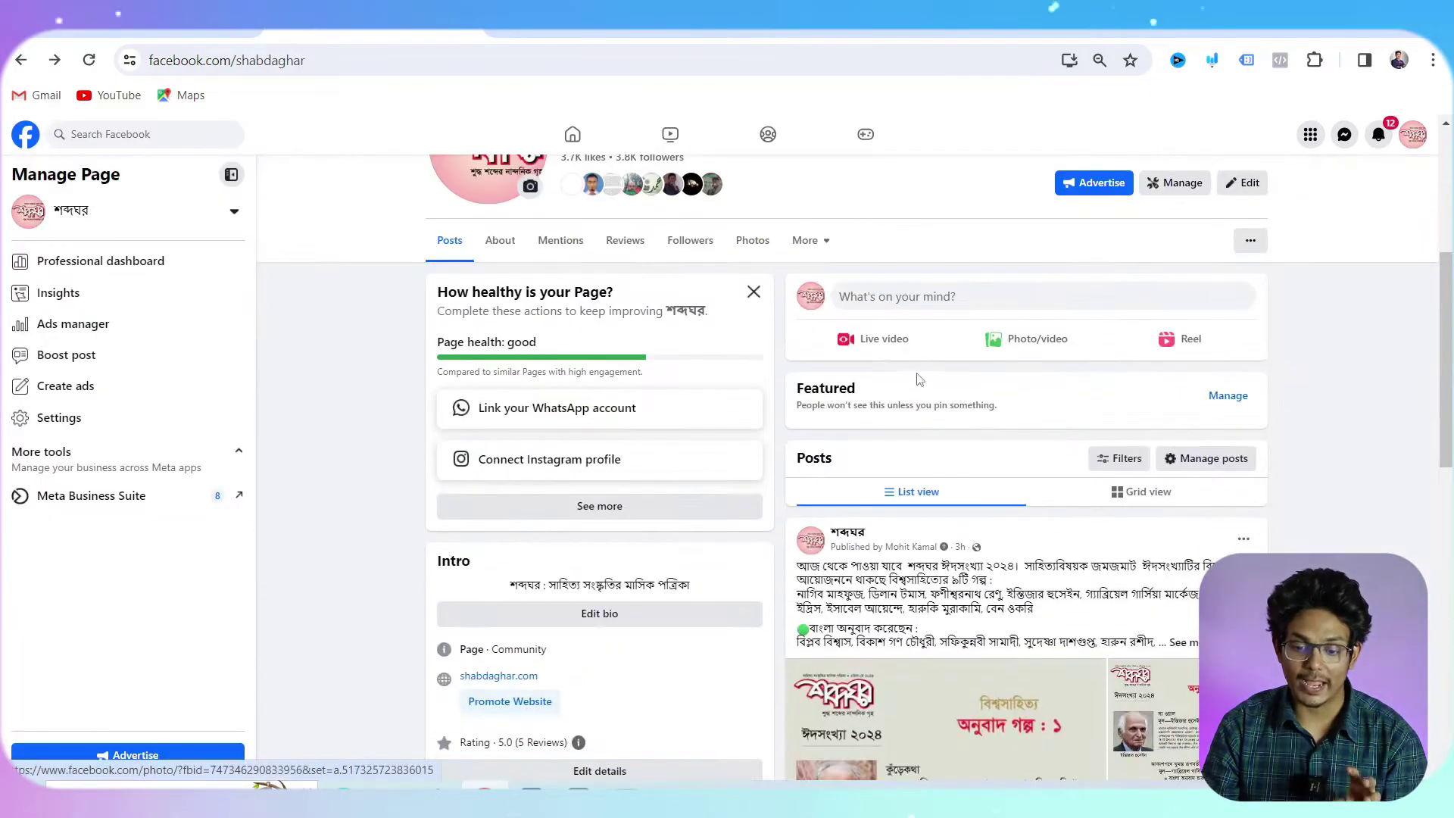
scroll(924, 402, "down", 4)
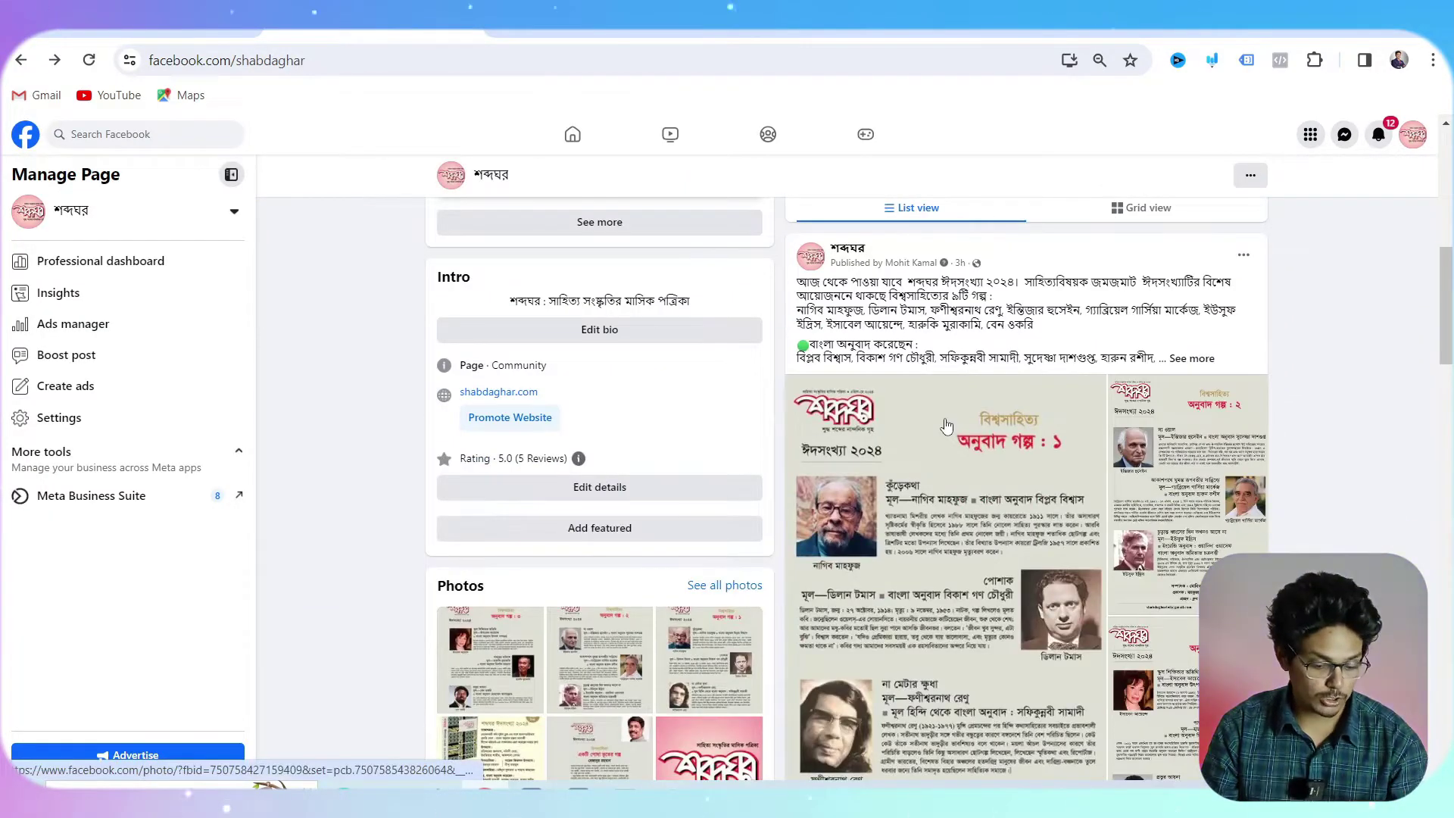
scroll(946, 426, "up", 7)
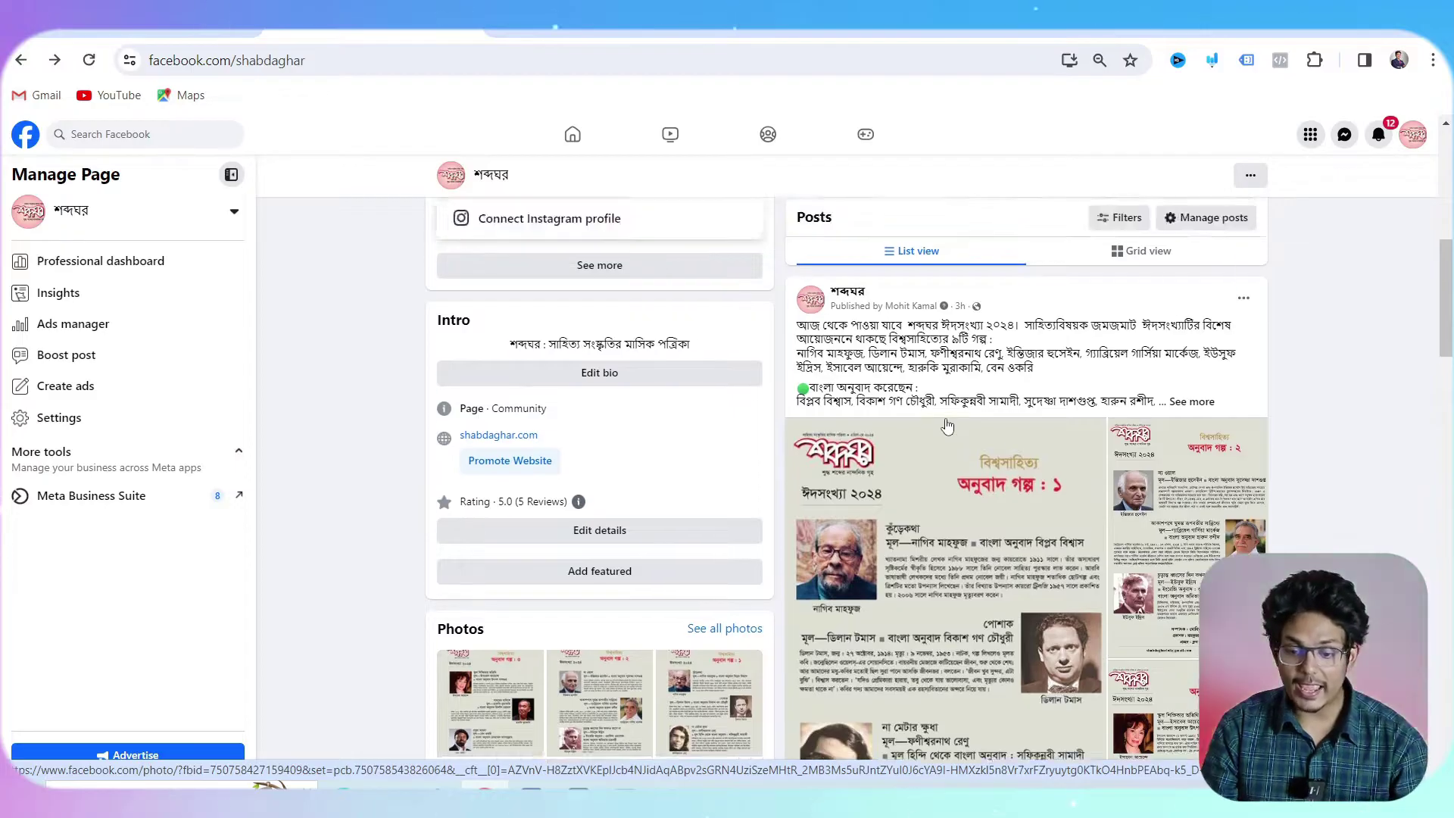
scroll(947, 426, "down", 3)
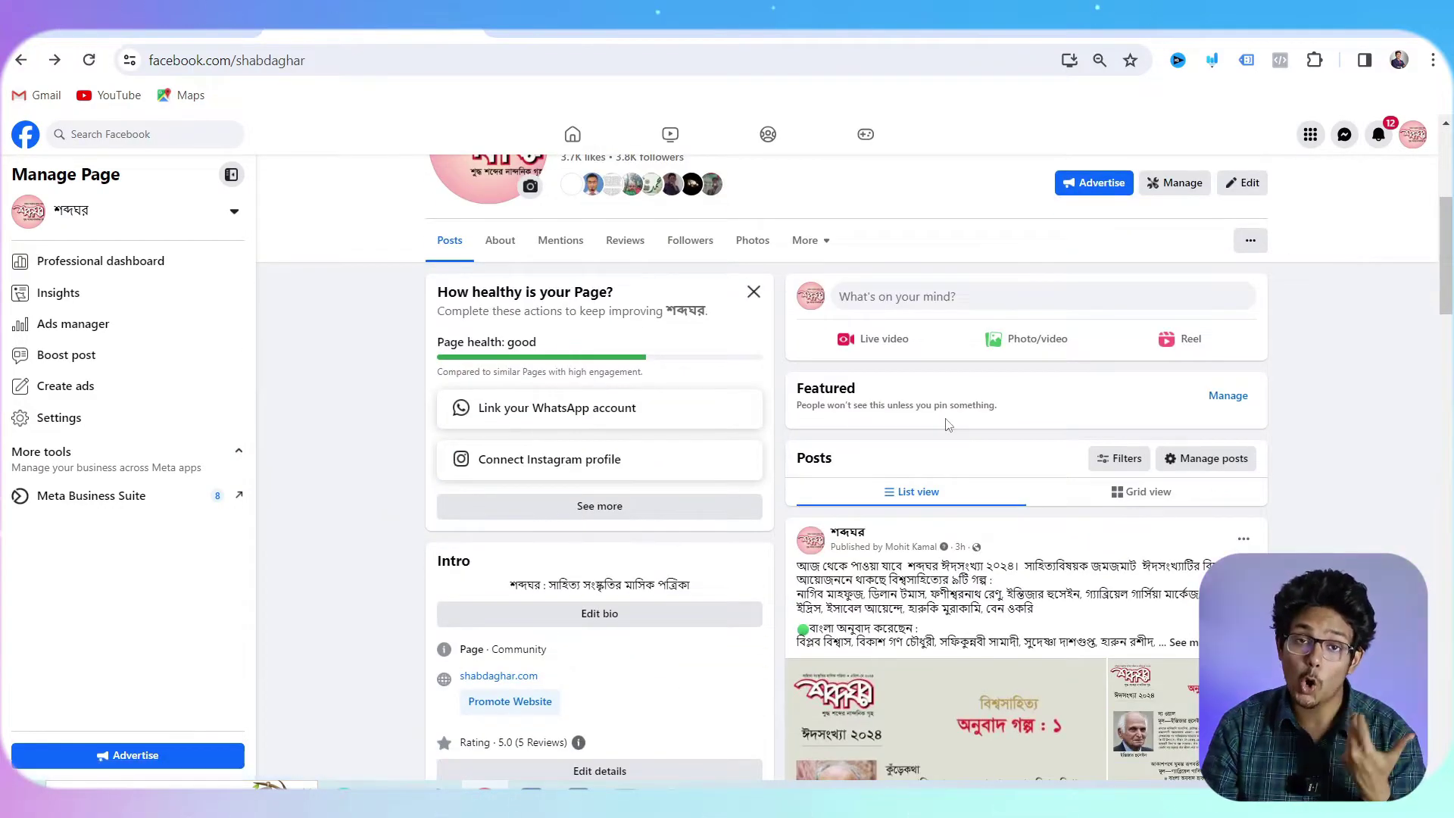
scroll(951, 420, "up", 5)
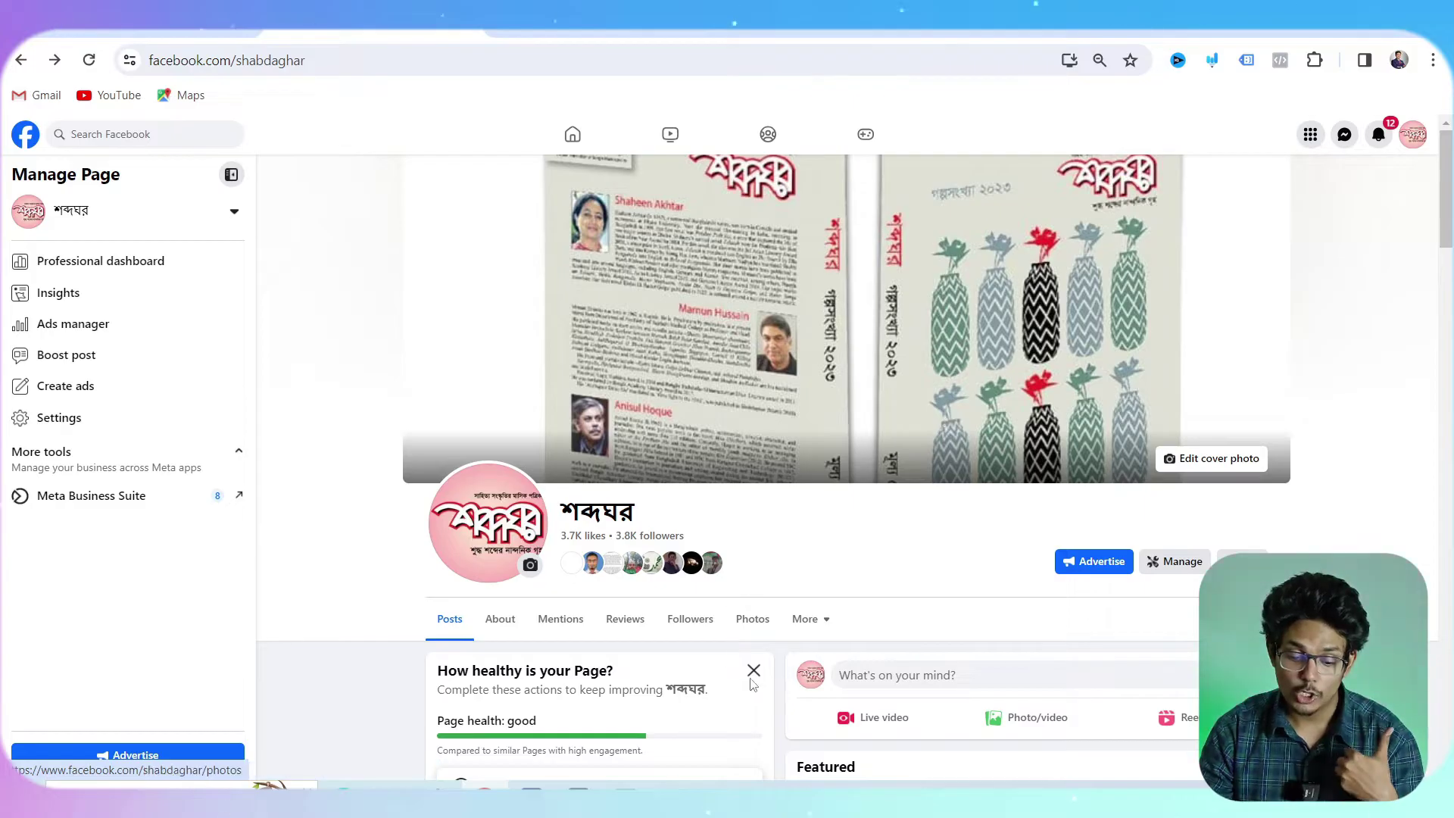
Switch to Sticky Notes, open the note with the book and literature keywords, and move it to the middle of the screen.
mouse_move(626, 794)
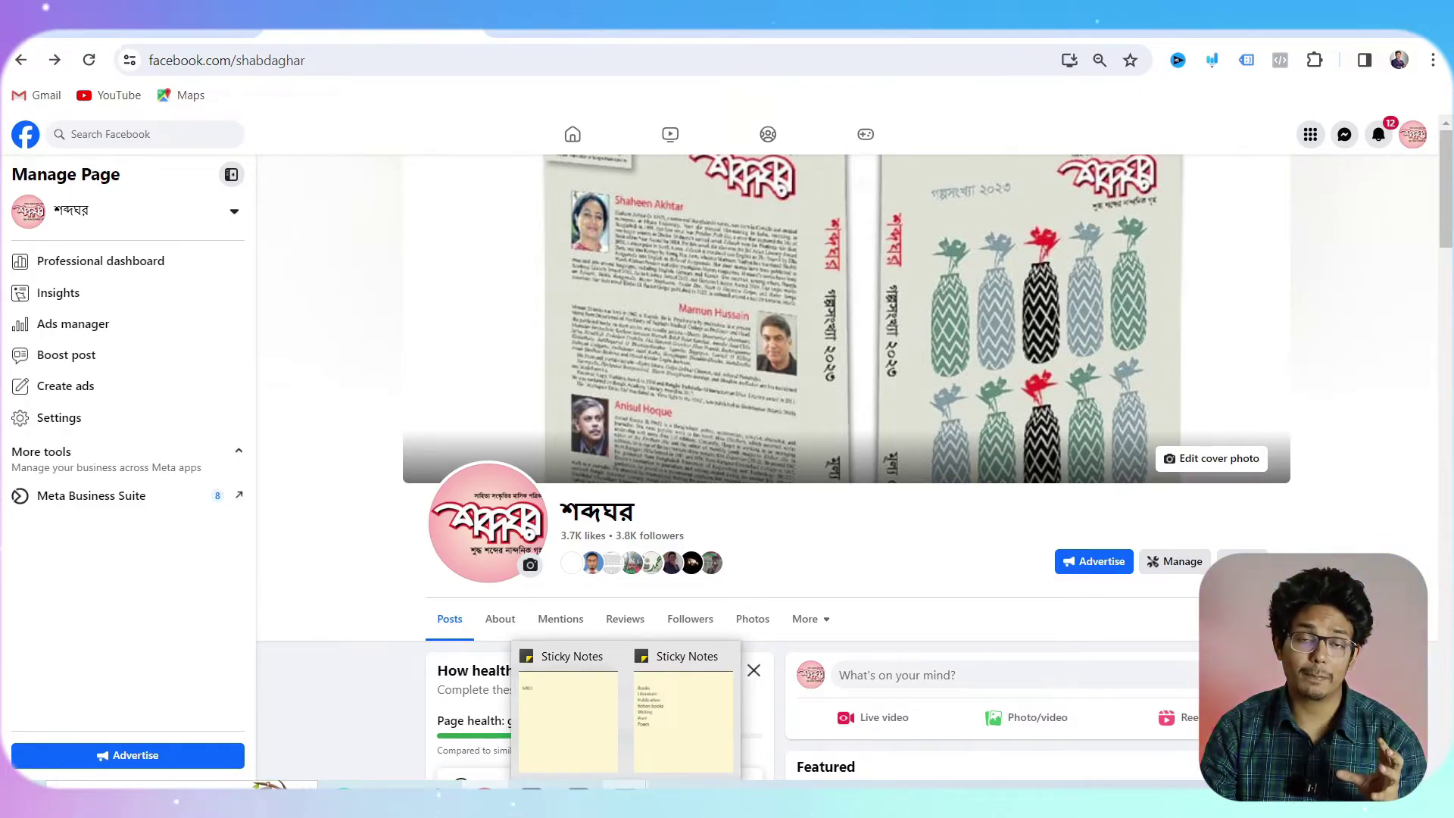
left_click(687, 733)
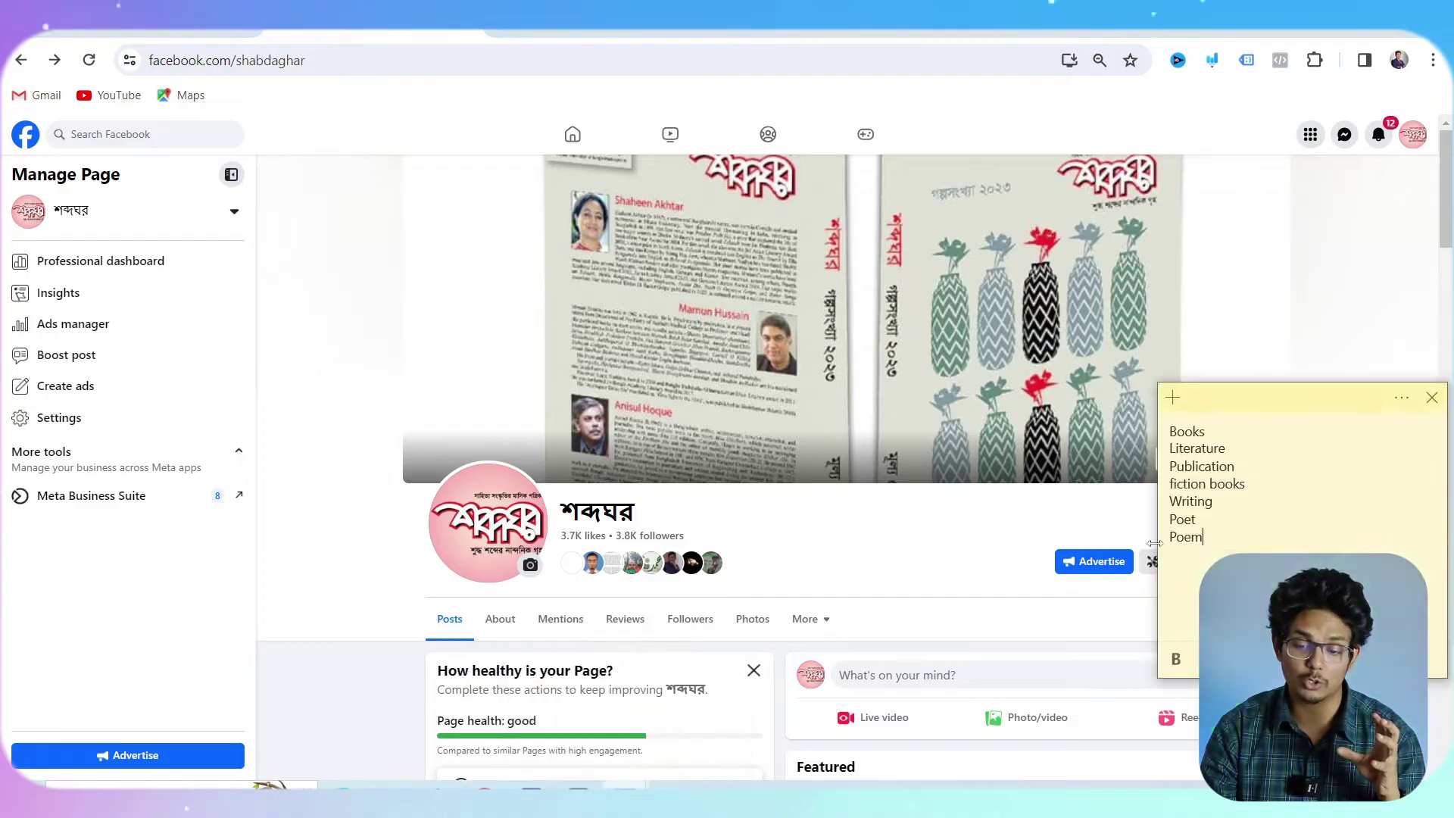
left_click_drag(1208, 394, 580, 267)
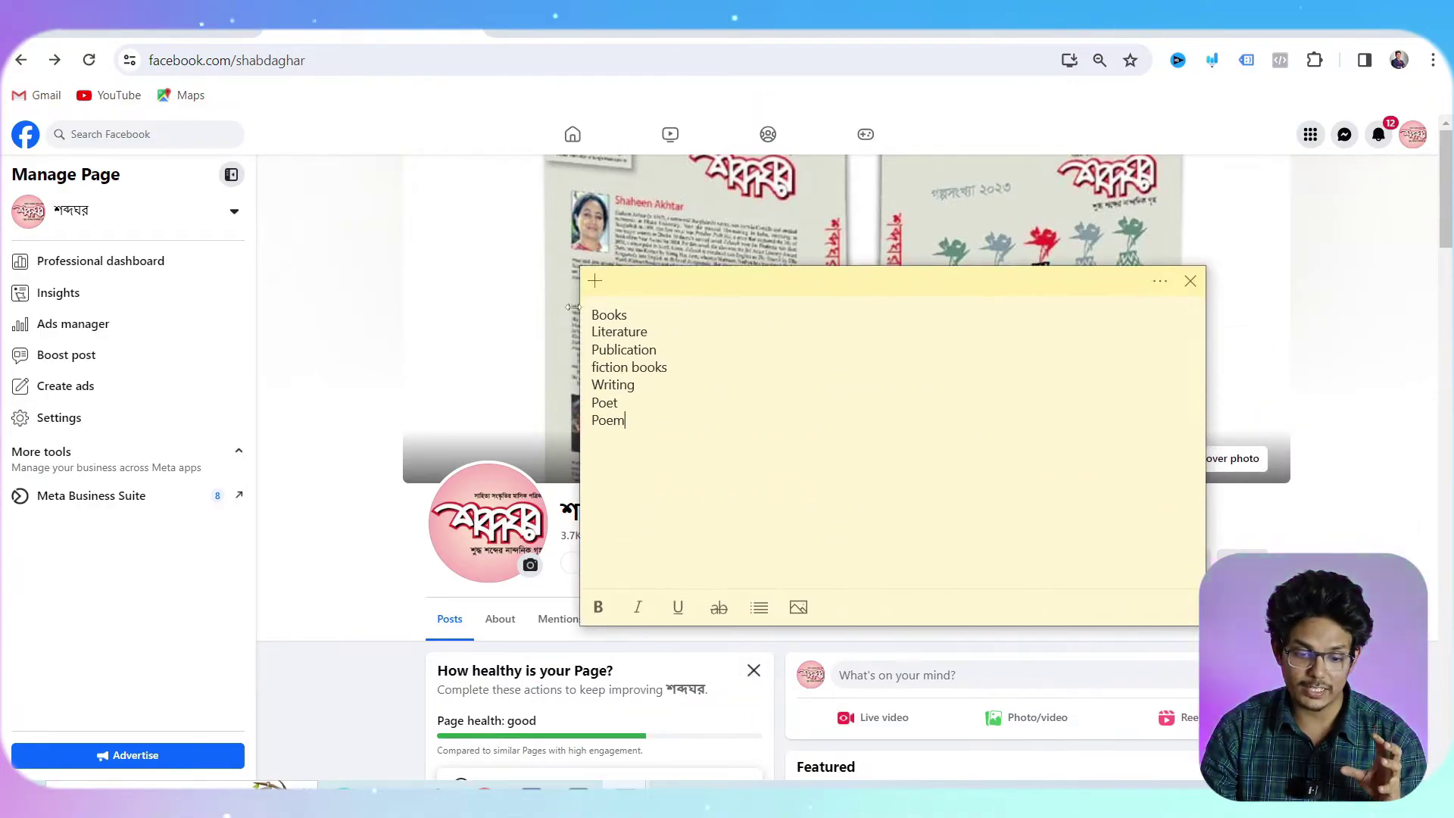
Add the heading "Interest :" above Books in the note, separated from the keyword list by blank lines.
left_click(587, 314)
type("Interest ")
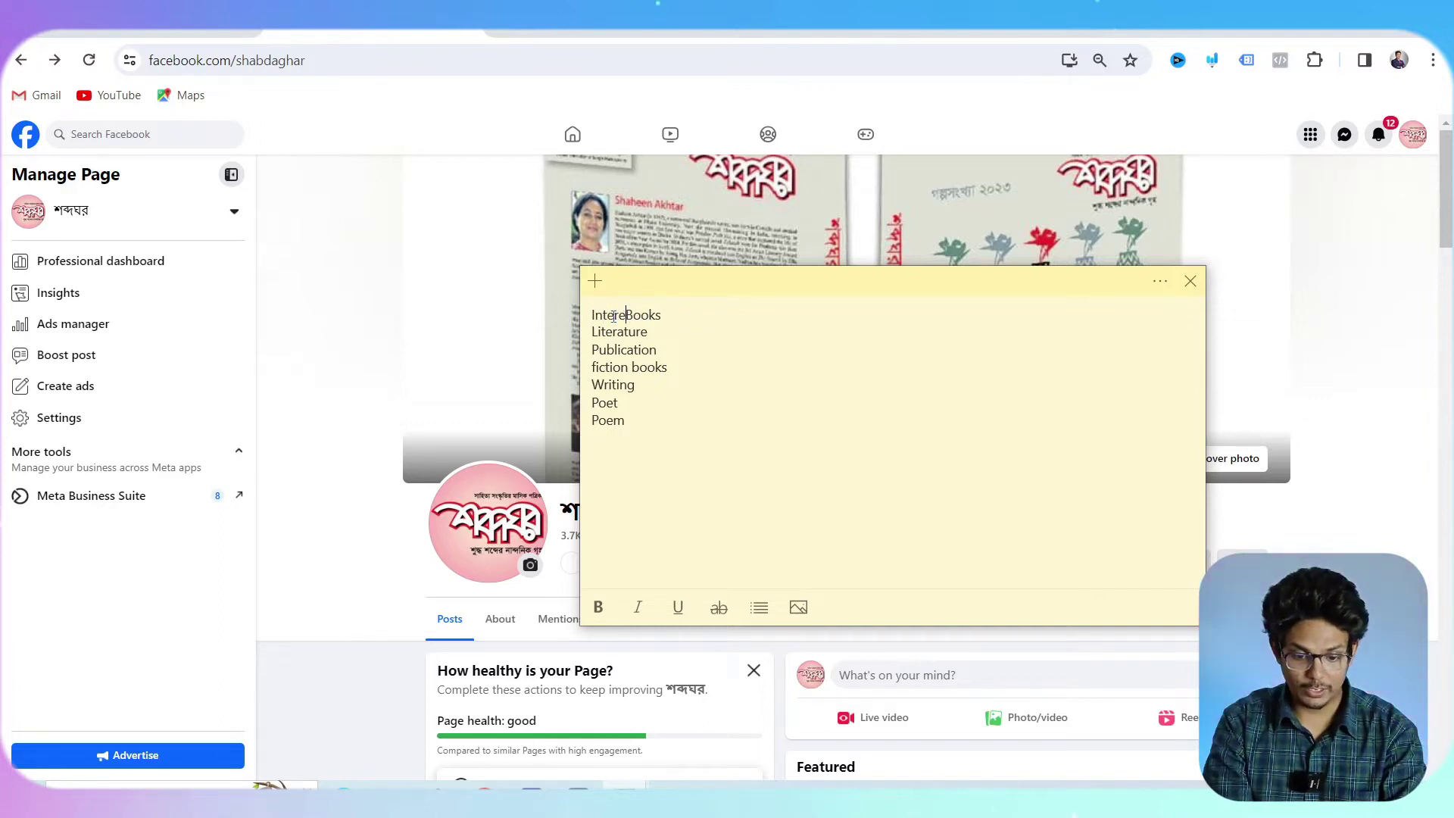
type(":")
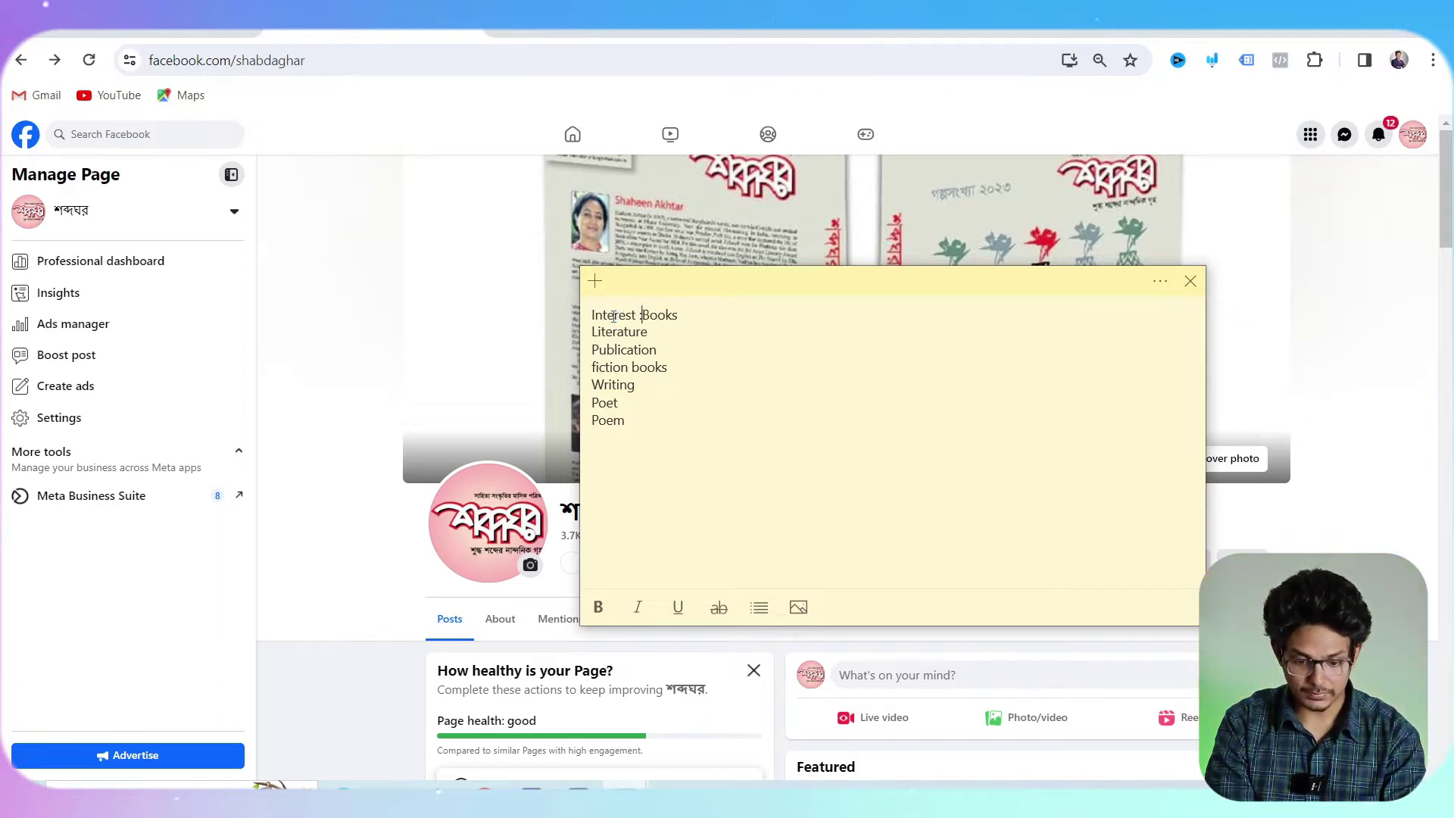
key("Return")
key("Return")
key("Return")
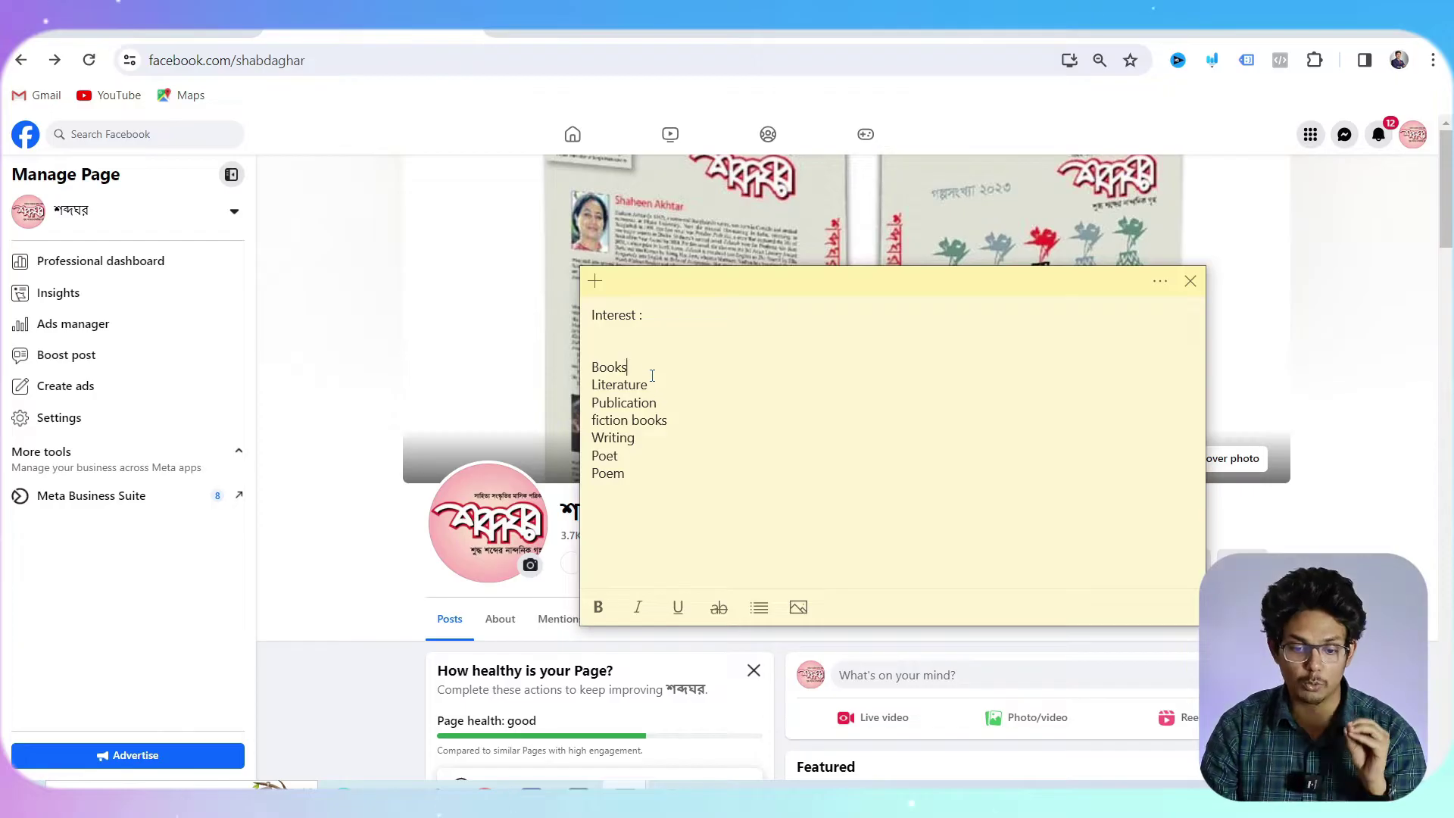
Add the target age line "Age : 20 - 50" below the keyword list, leaving blank lines after Poem.
left_click(658, 385)
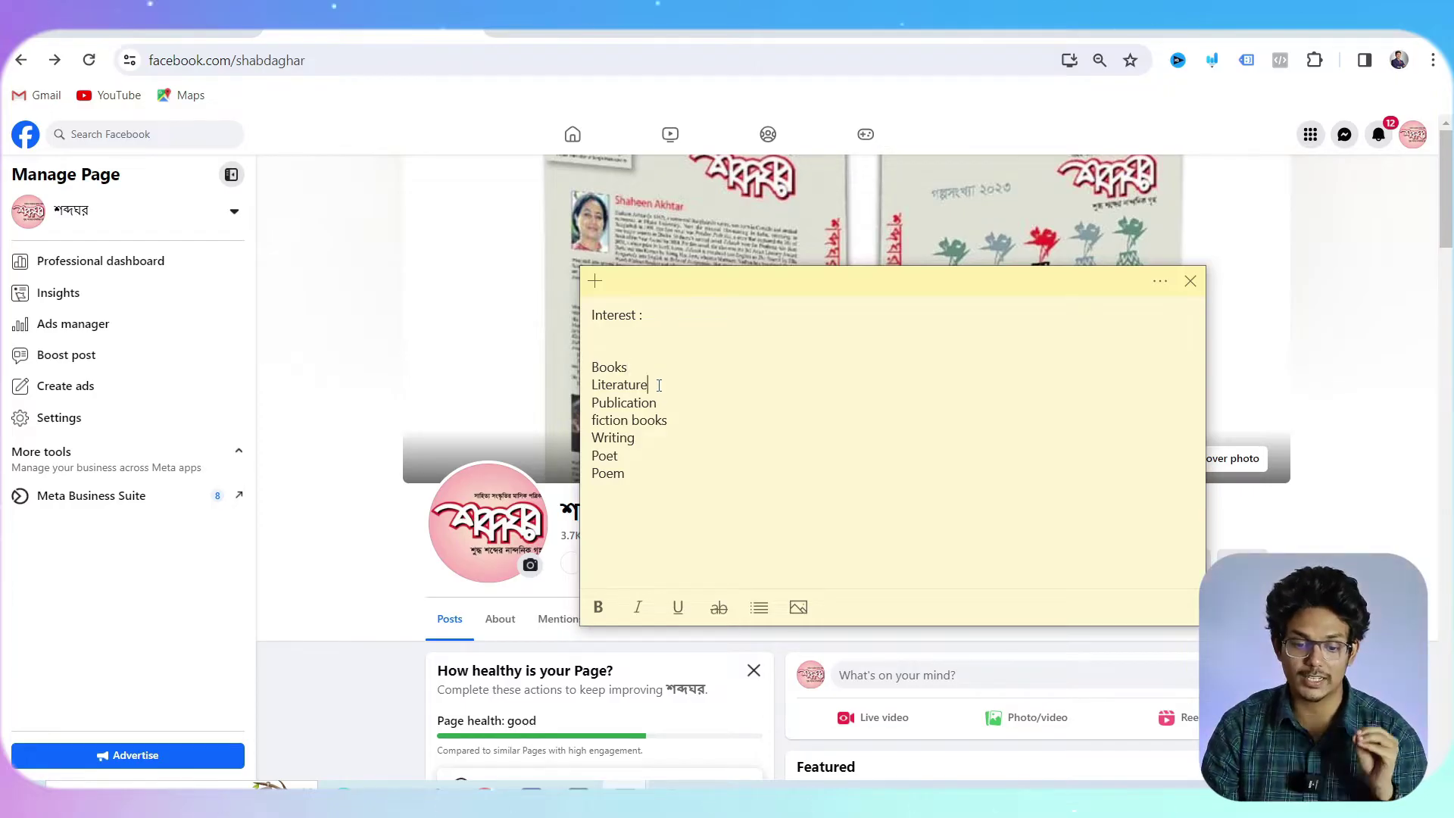
left_click(675, 435)
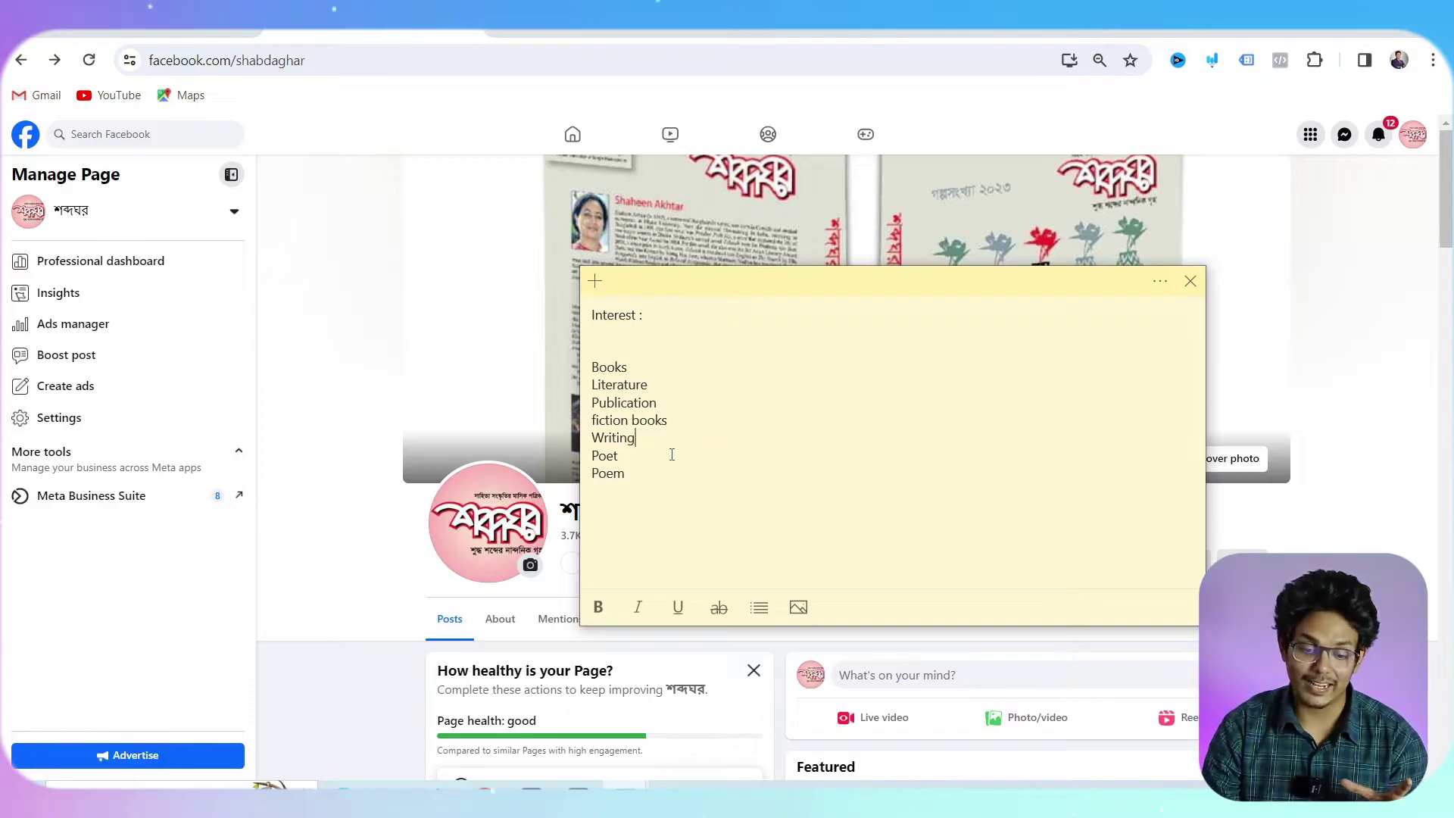
left_click(663, 476)
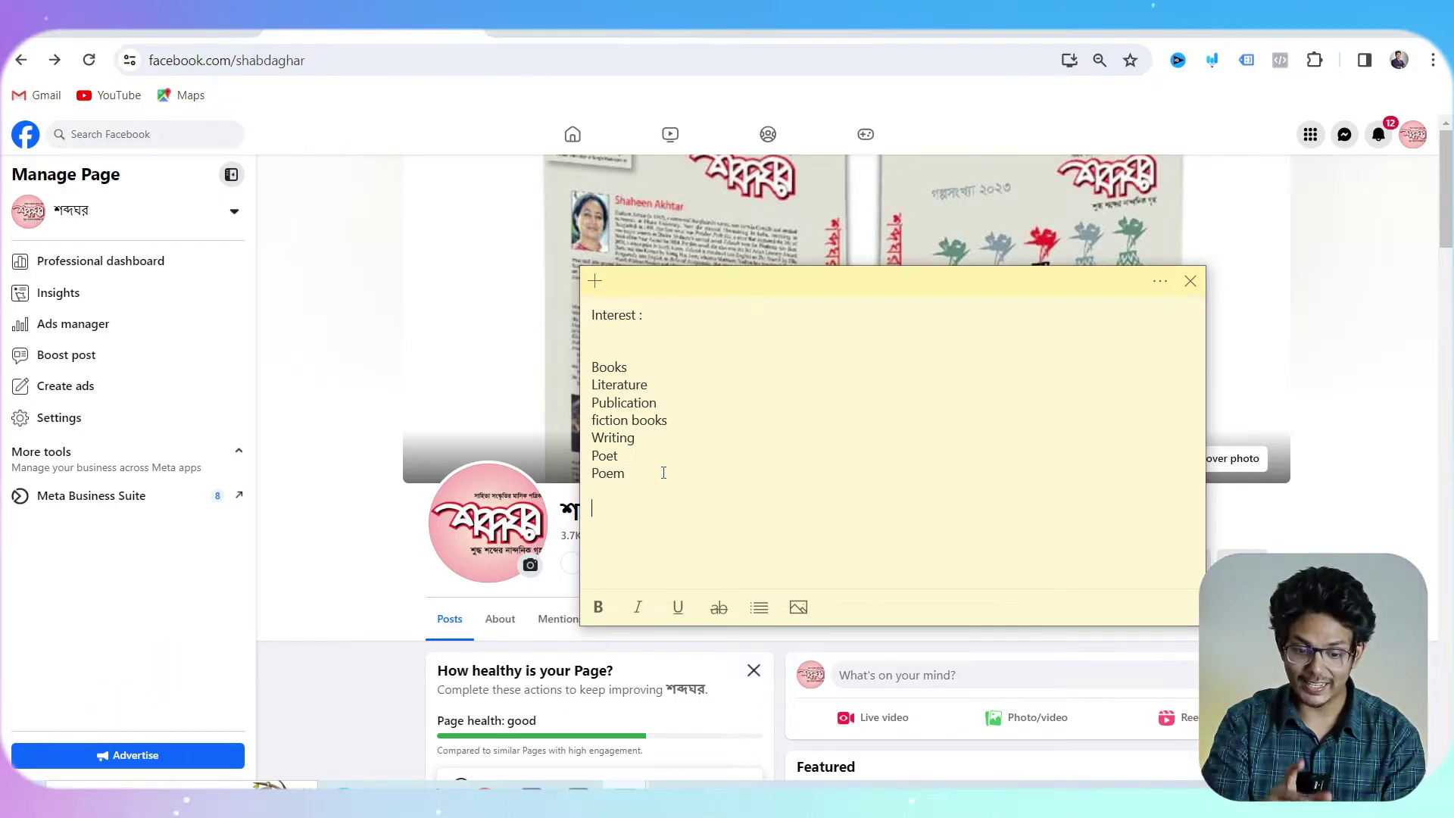
type("Age : ")
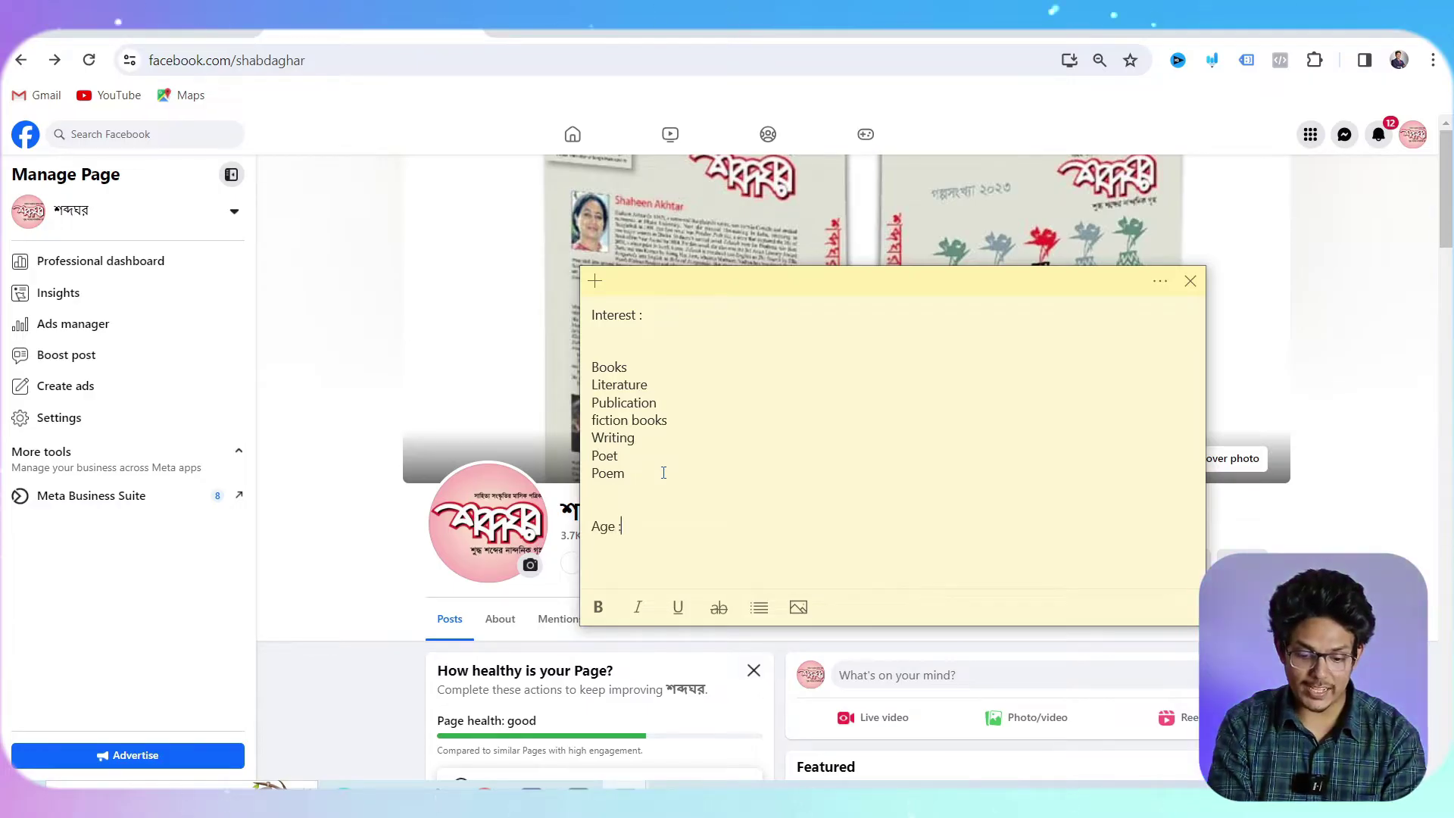
type("20")
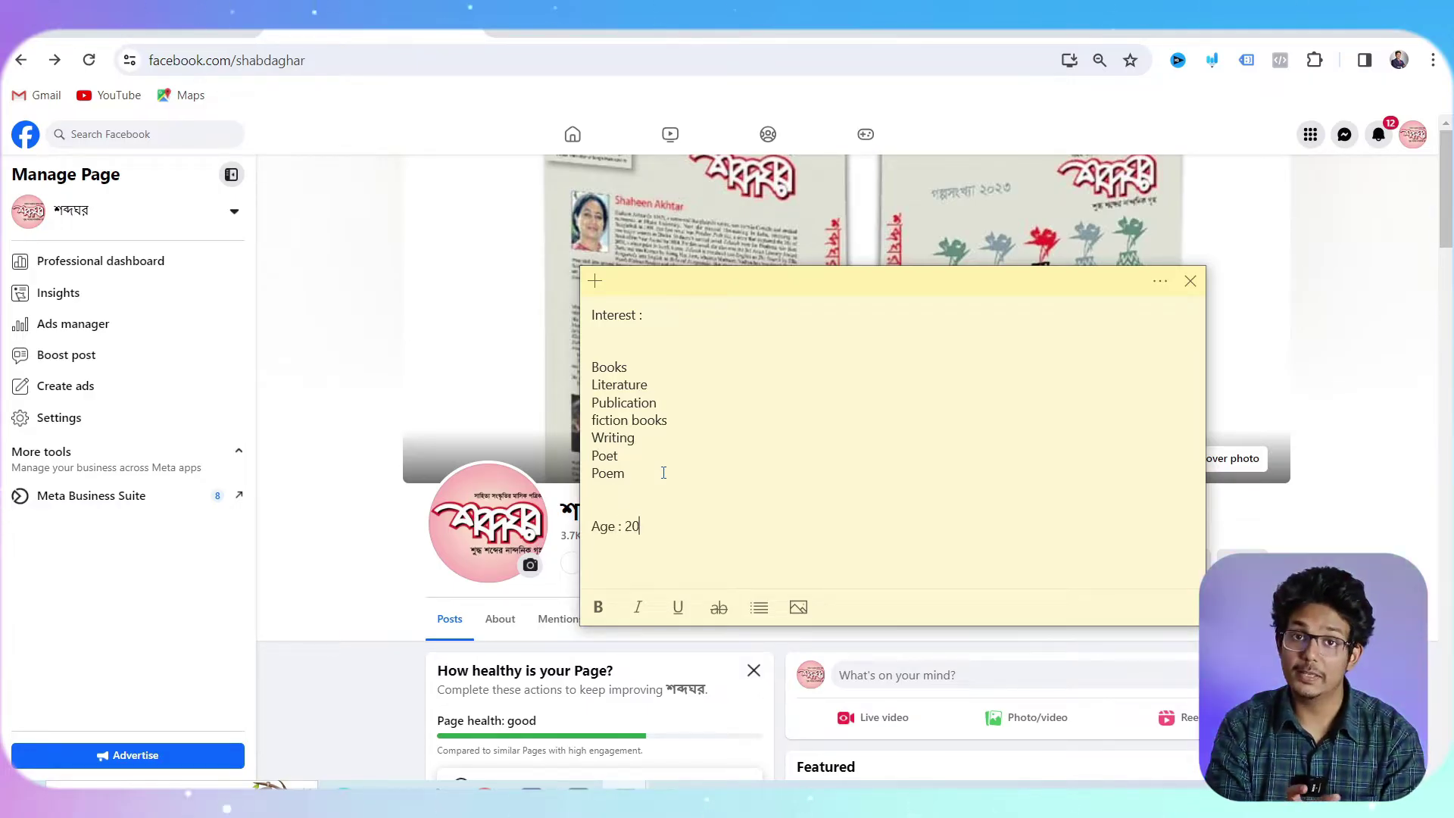
type(" - 2")
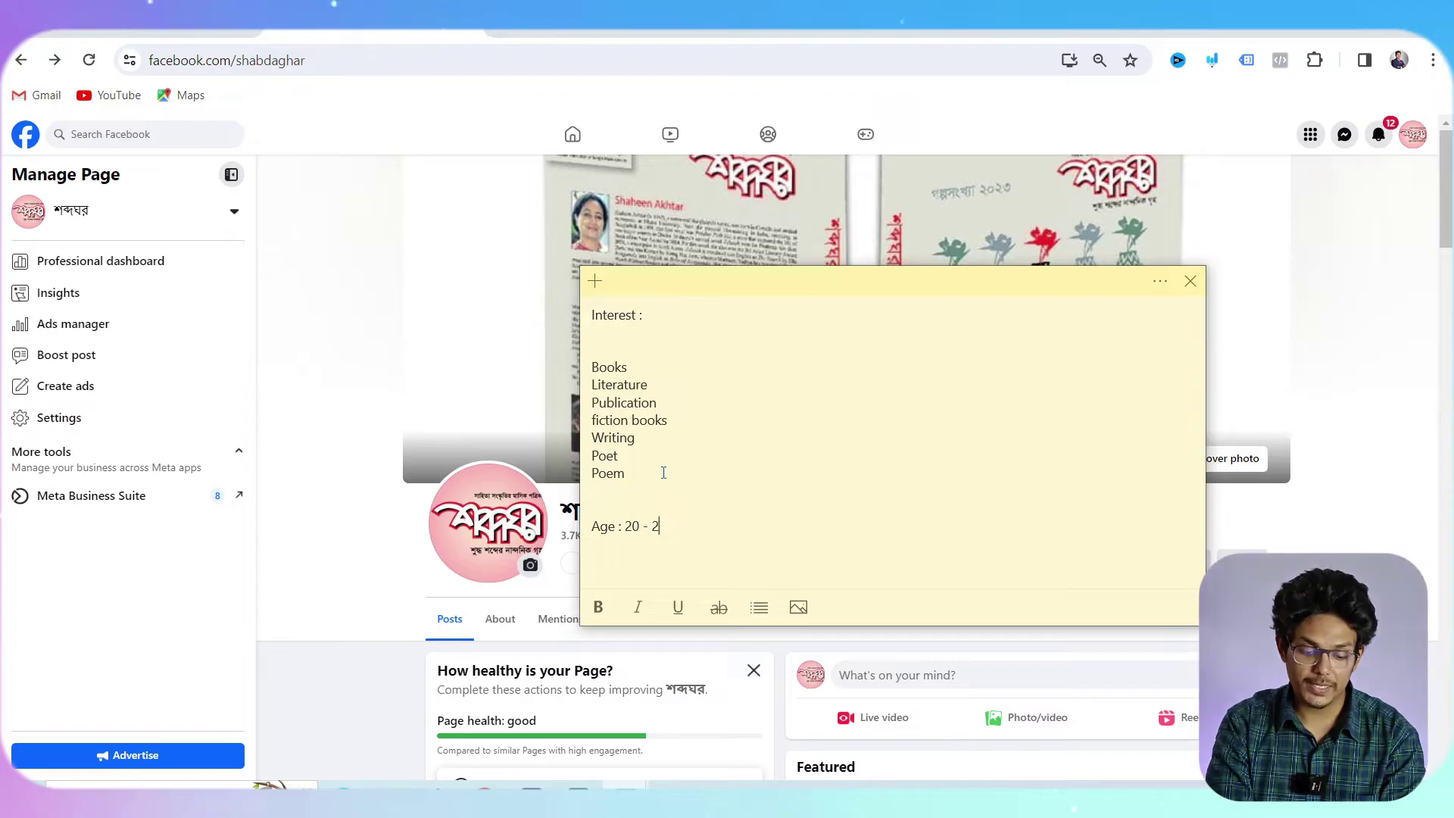
key("BackSpace")
type("50")
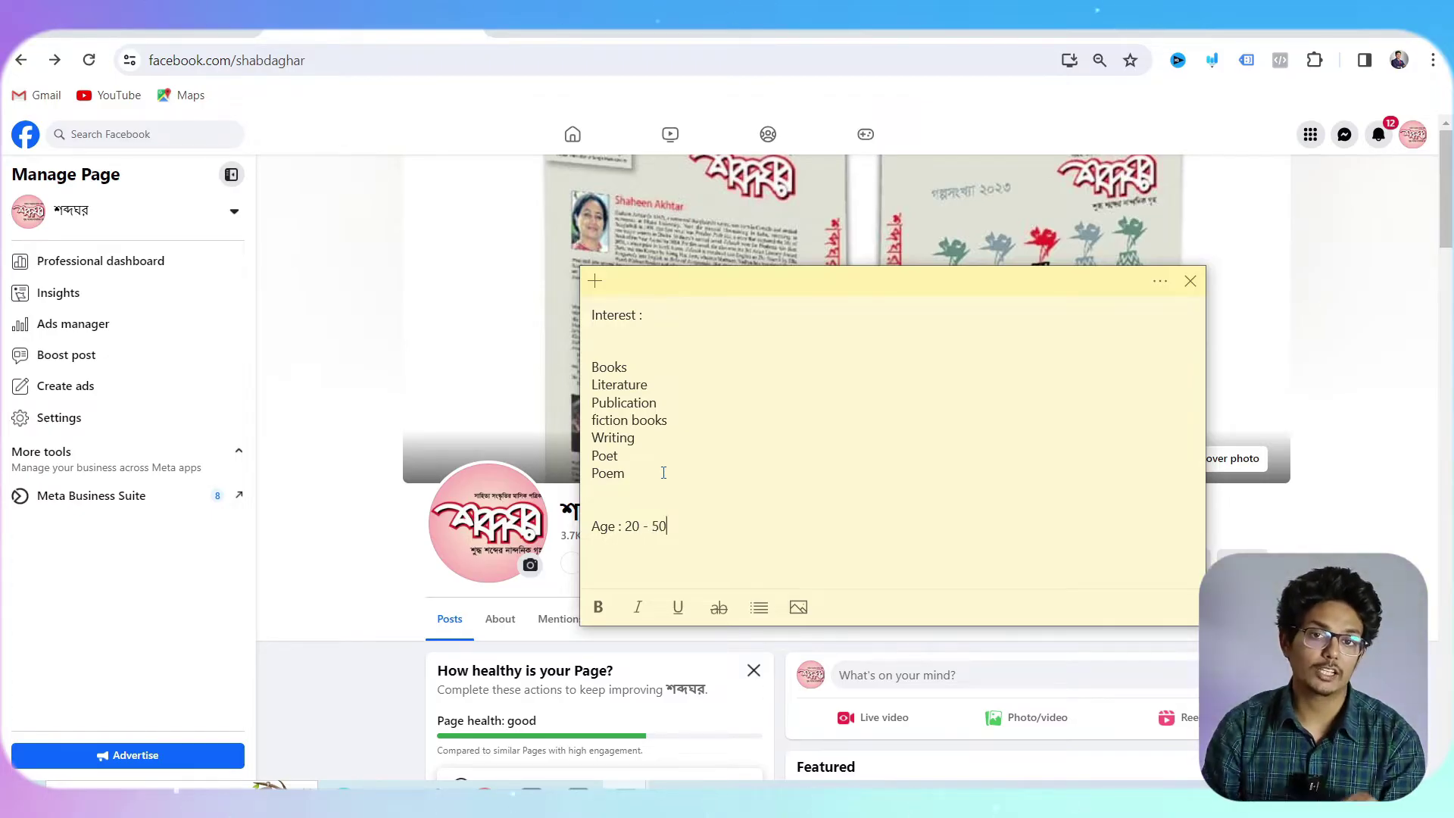
Add the target location line "Location : Kolkata, Dhaka Divison, Chittag" below the age line in the note.
key("Return")
type("Location : ")
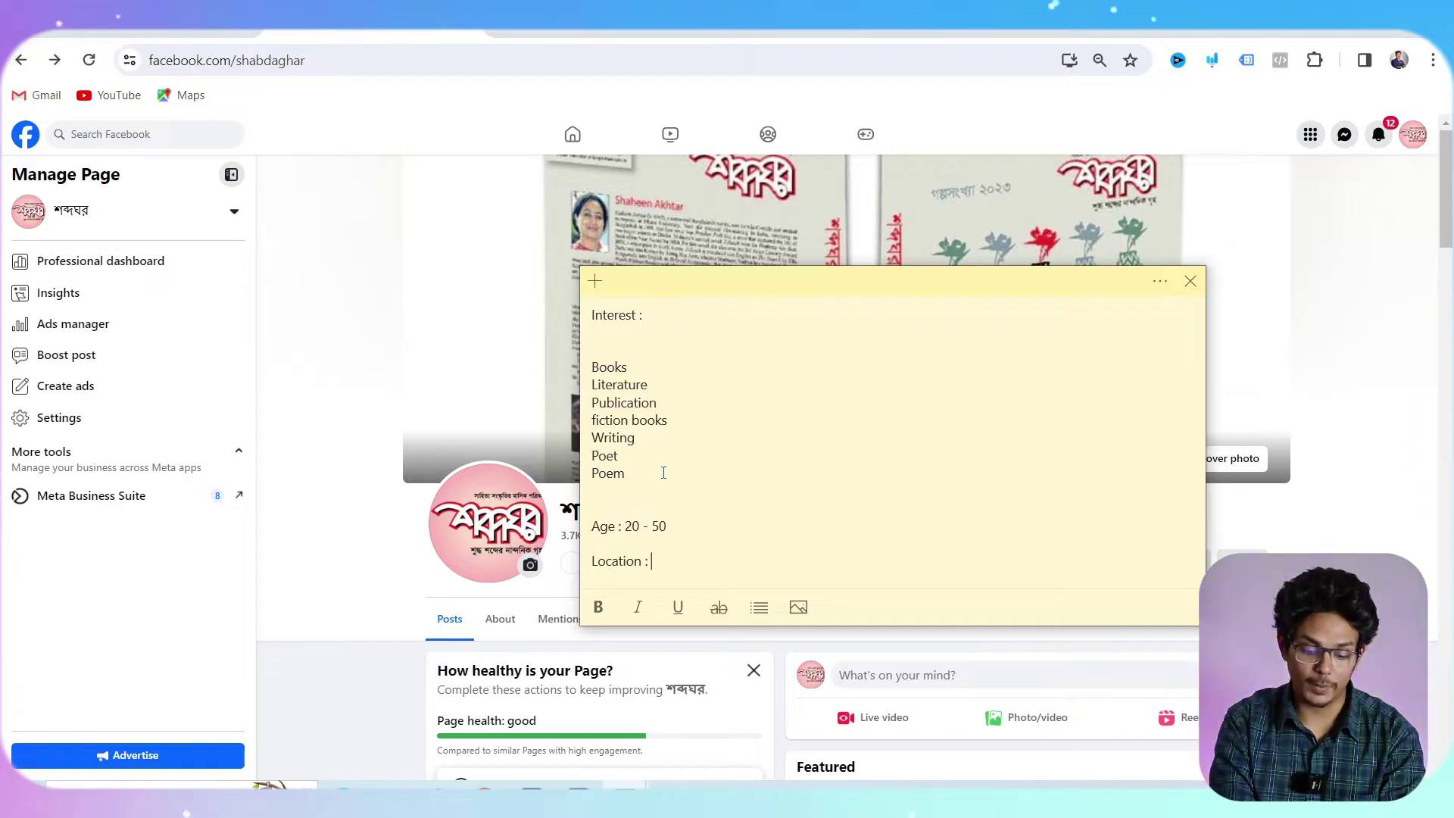
type("Kolkata")
key("BackSpace")
key("BackSpace")
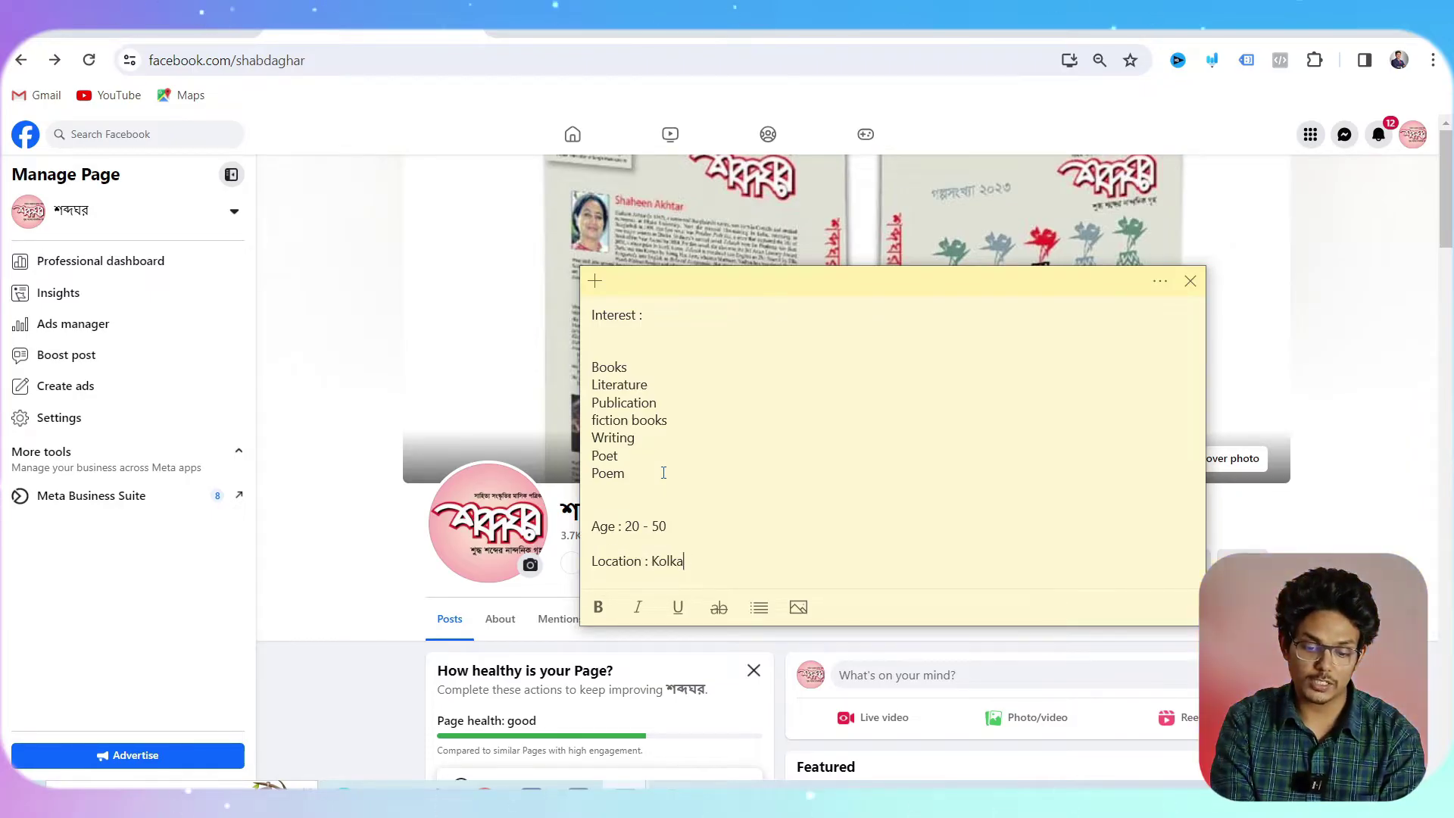
type("ka")
key("BackSpace")
key("BackSpace")
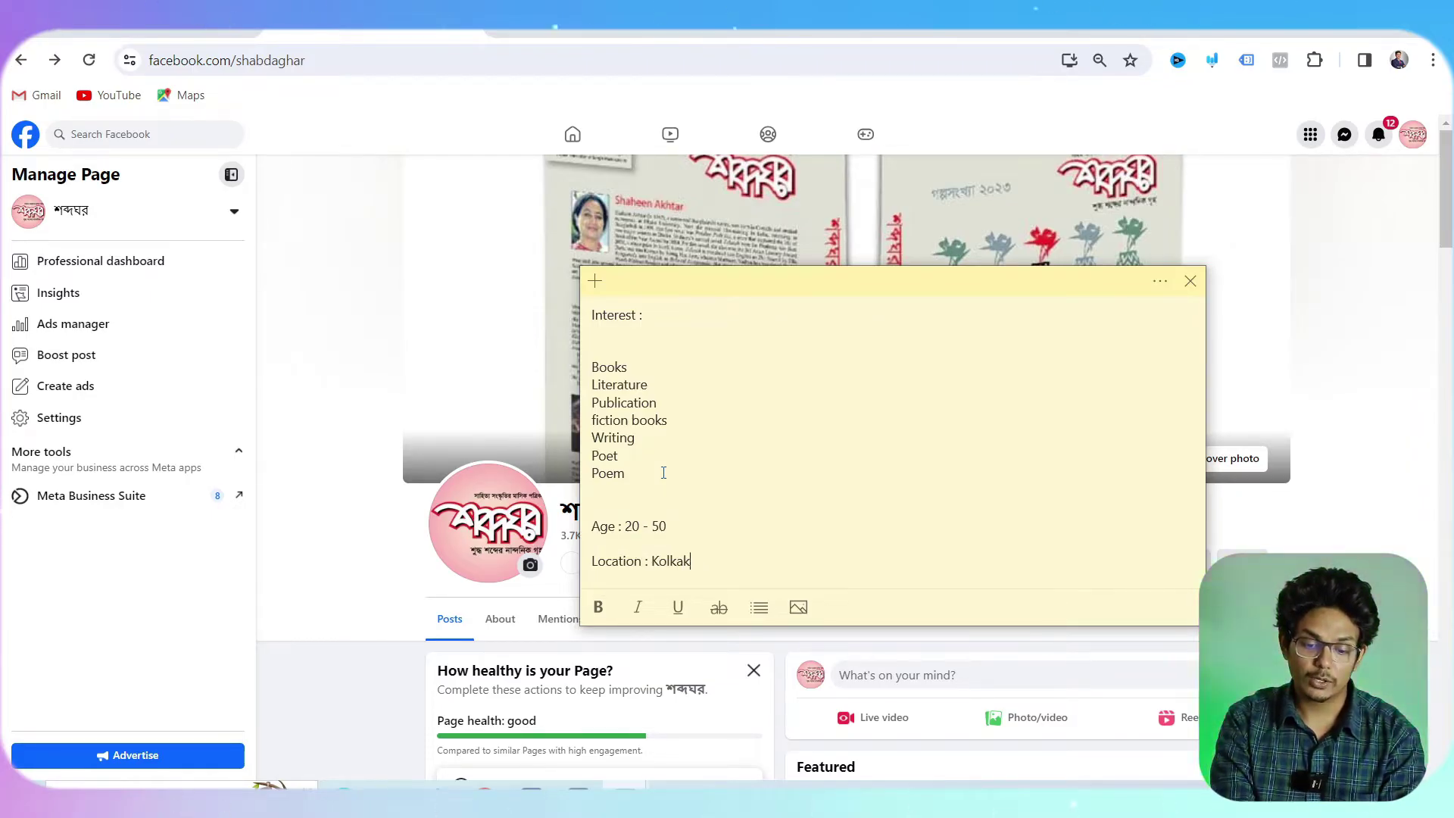
type("ta")
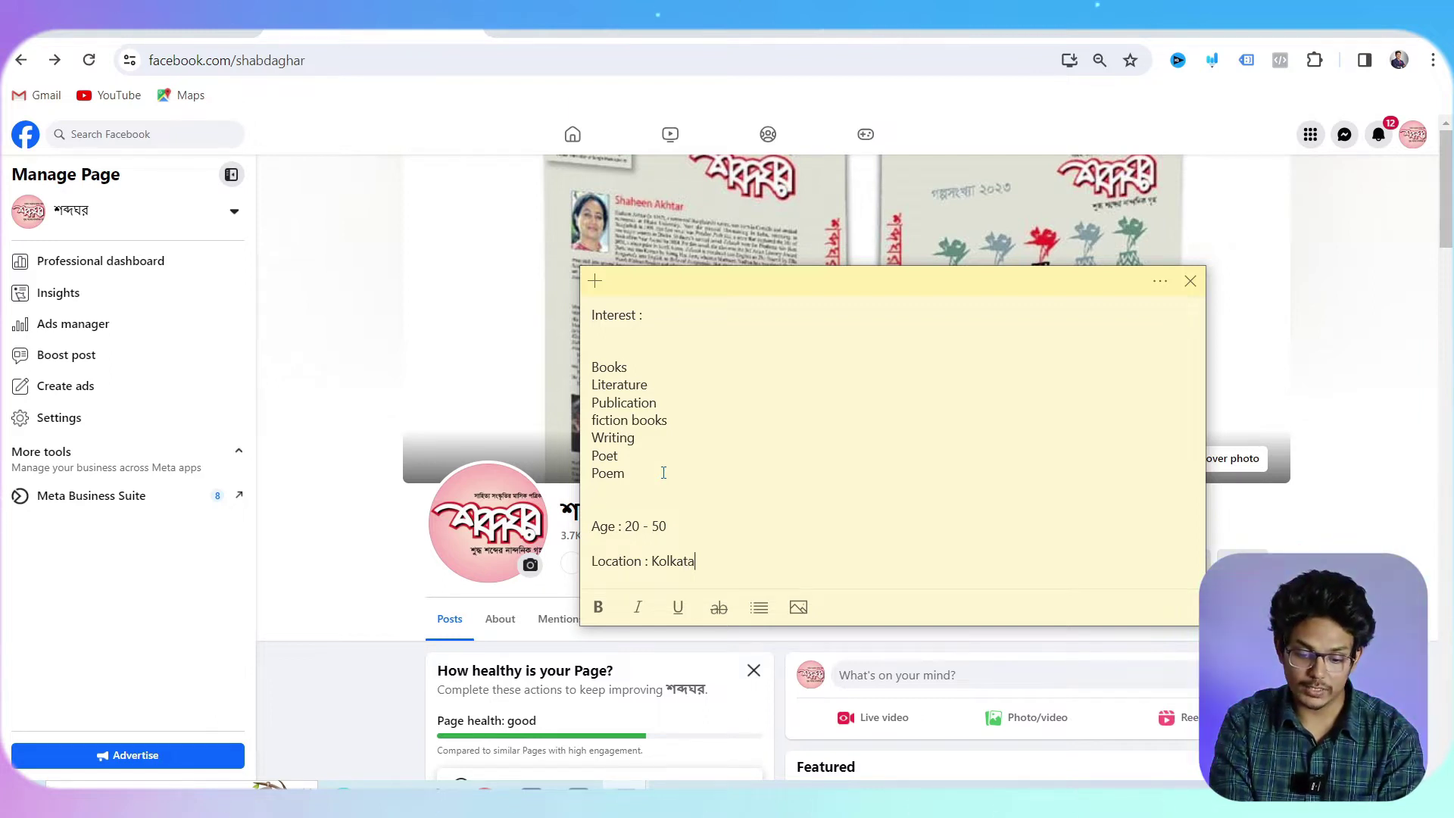
type(", Dh")
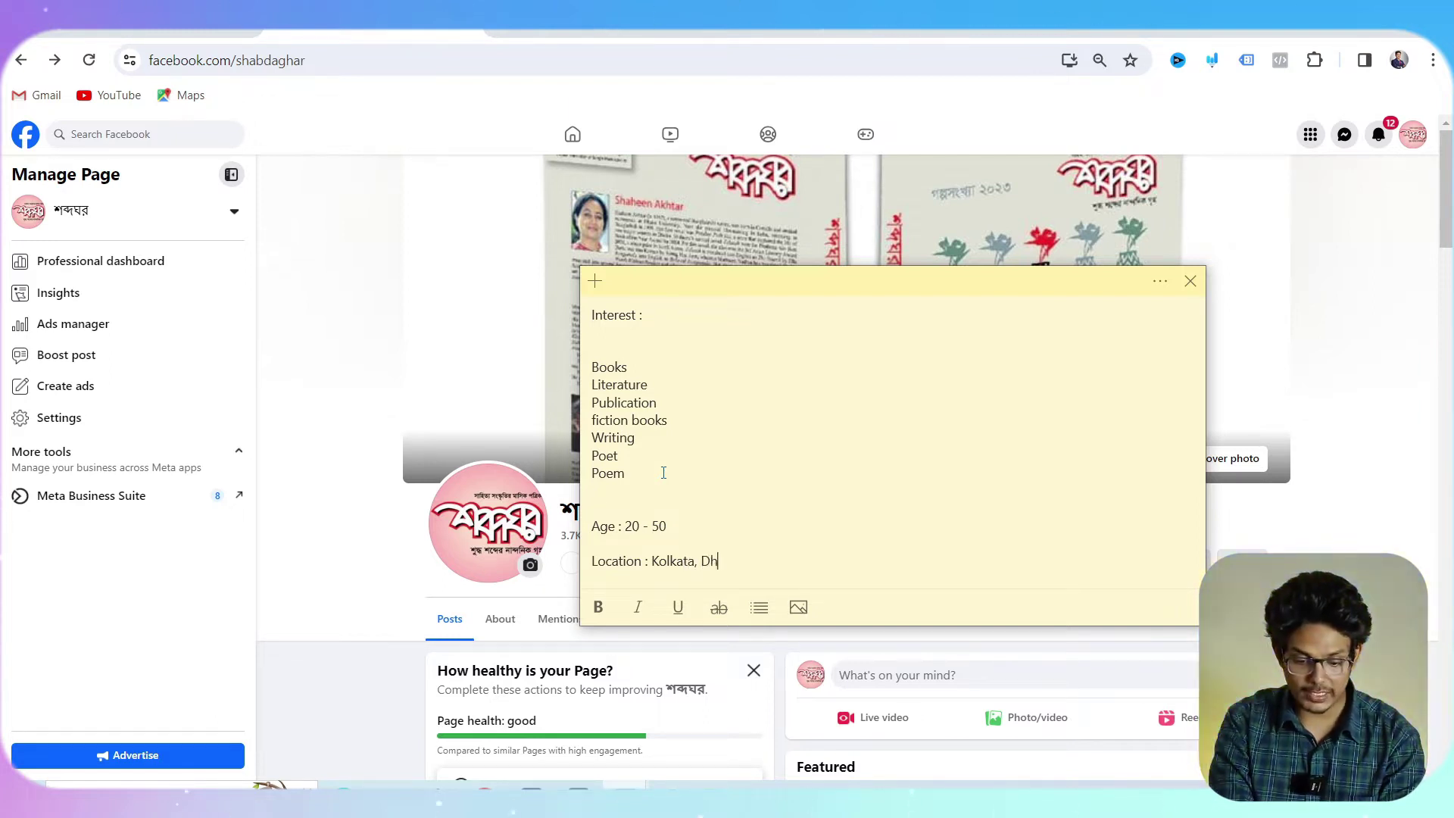
type("aka Divison")
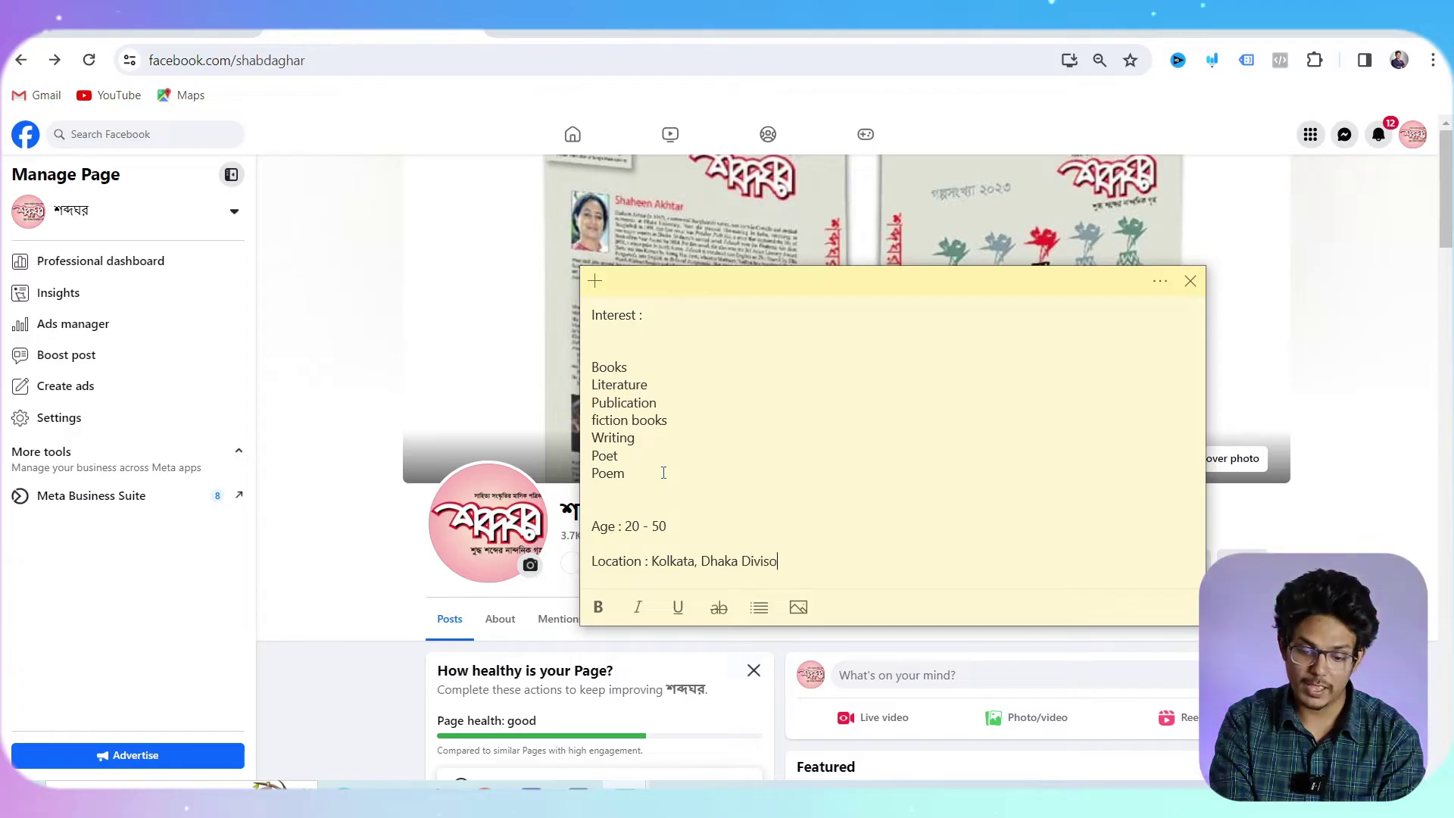
type(", Chittag")
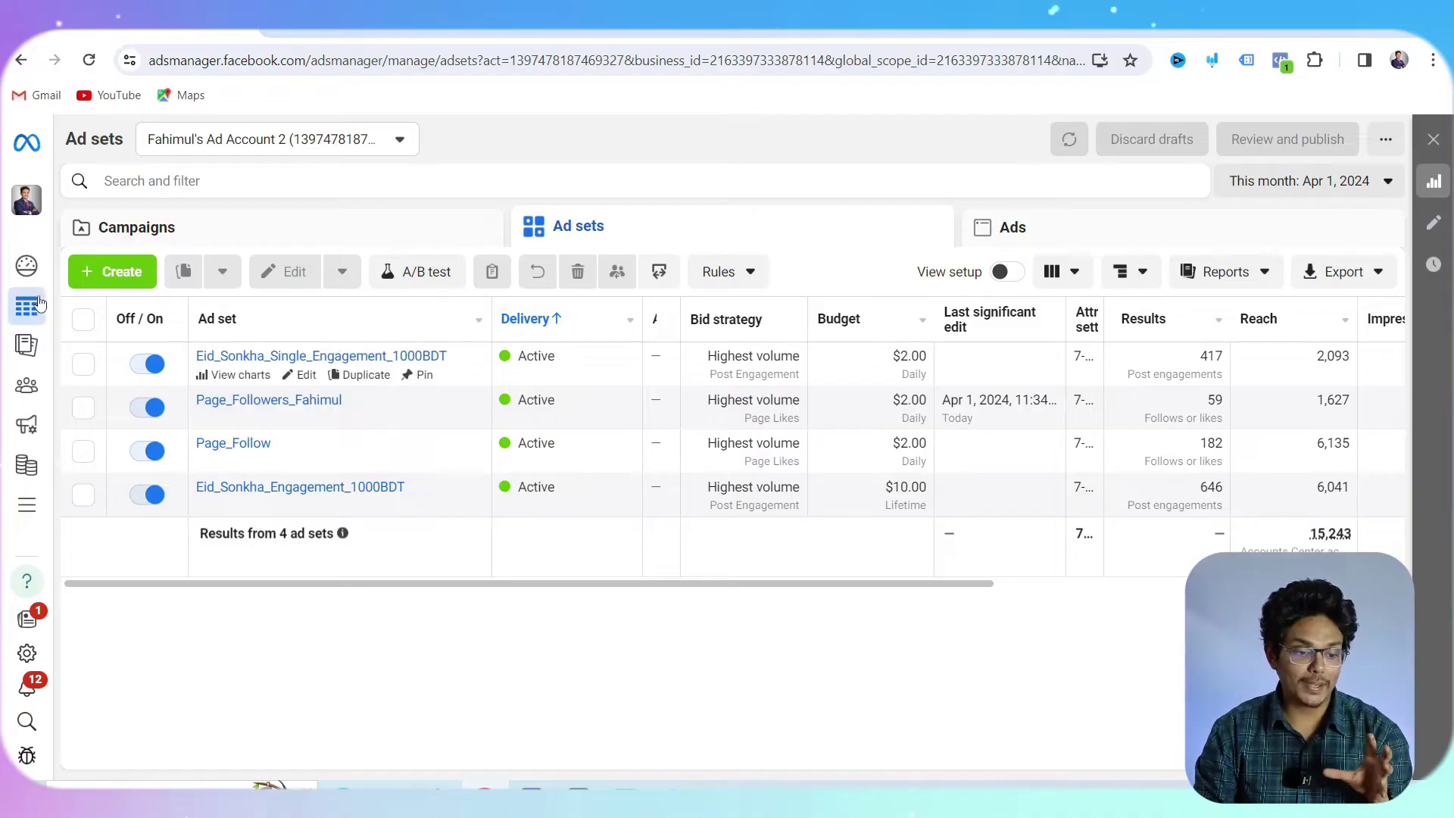
In Ads Manager, create a new campaign with the Engagement objective and the Manual engagement campaign setup.
mouse_move(31, 311)
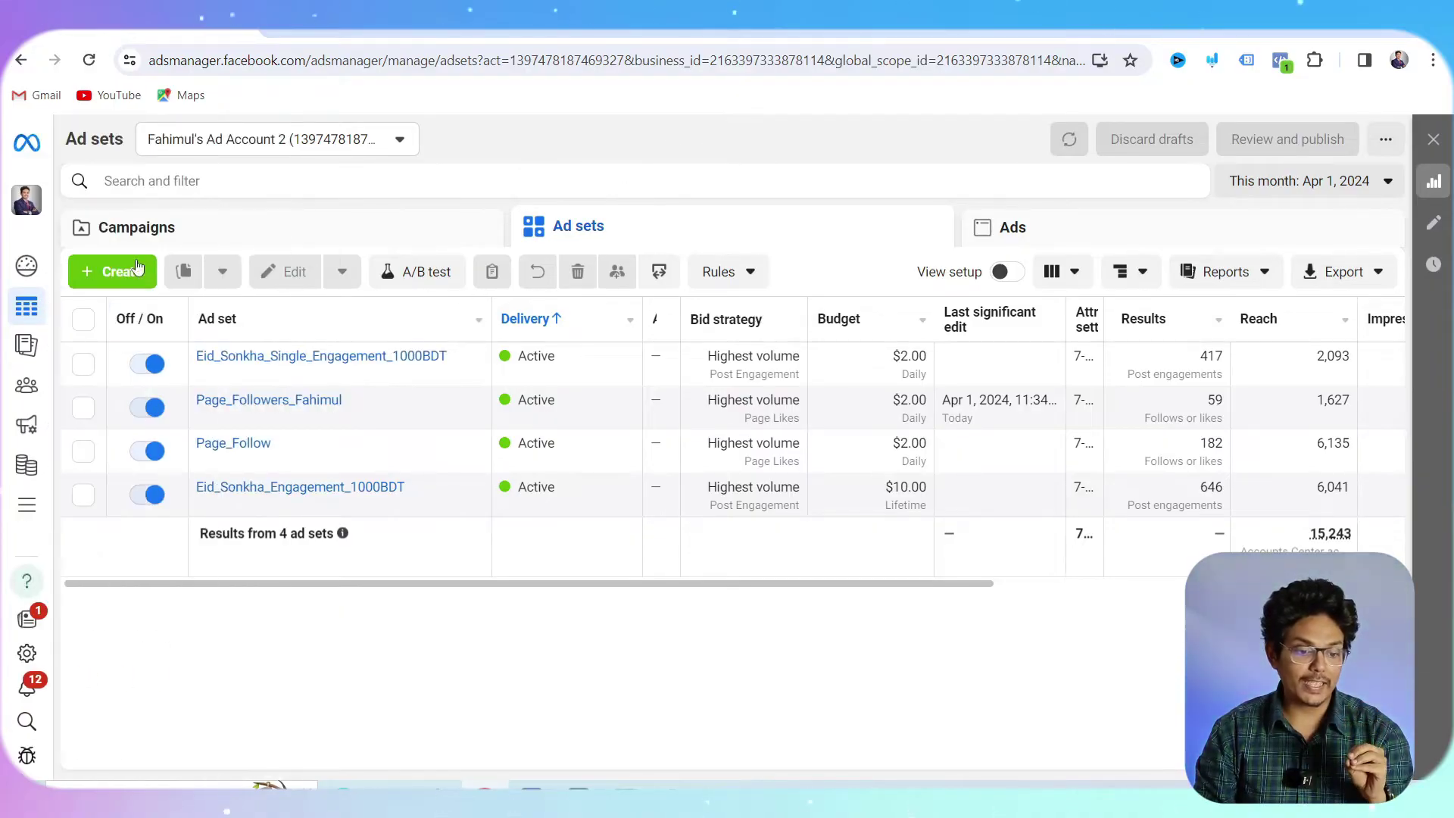
left_click(112, 271)
mouse_move(606, 453)
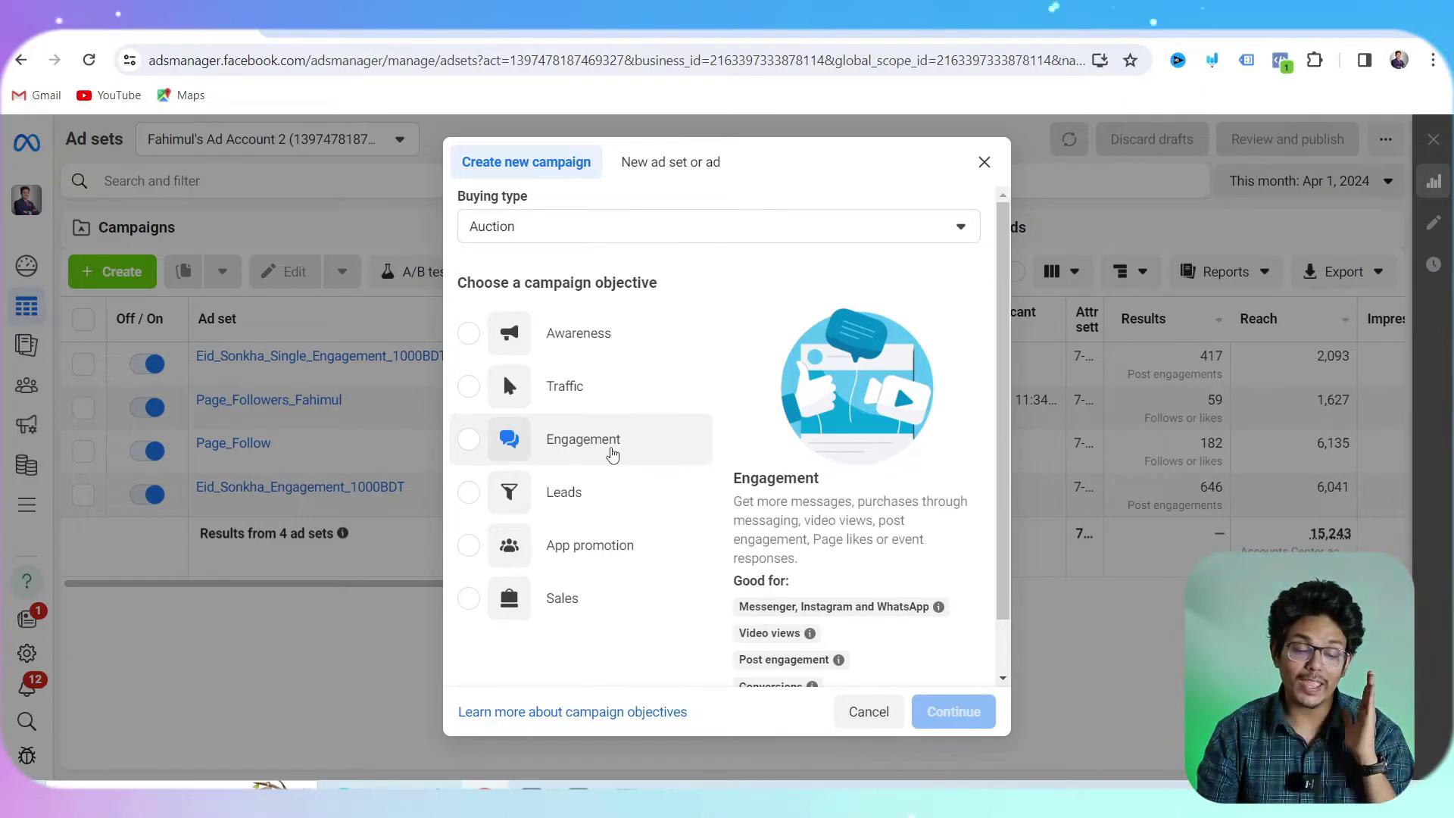
left_click(612, 452)
scroll(698, 439, "down", 1)
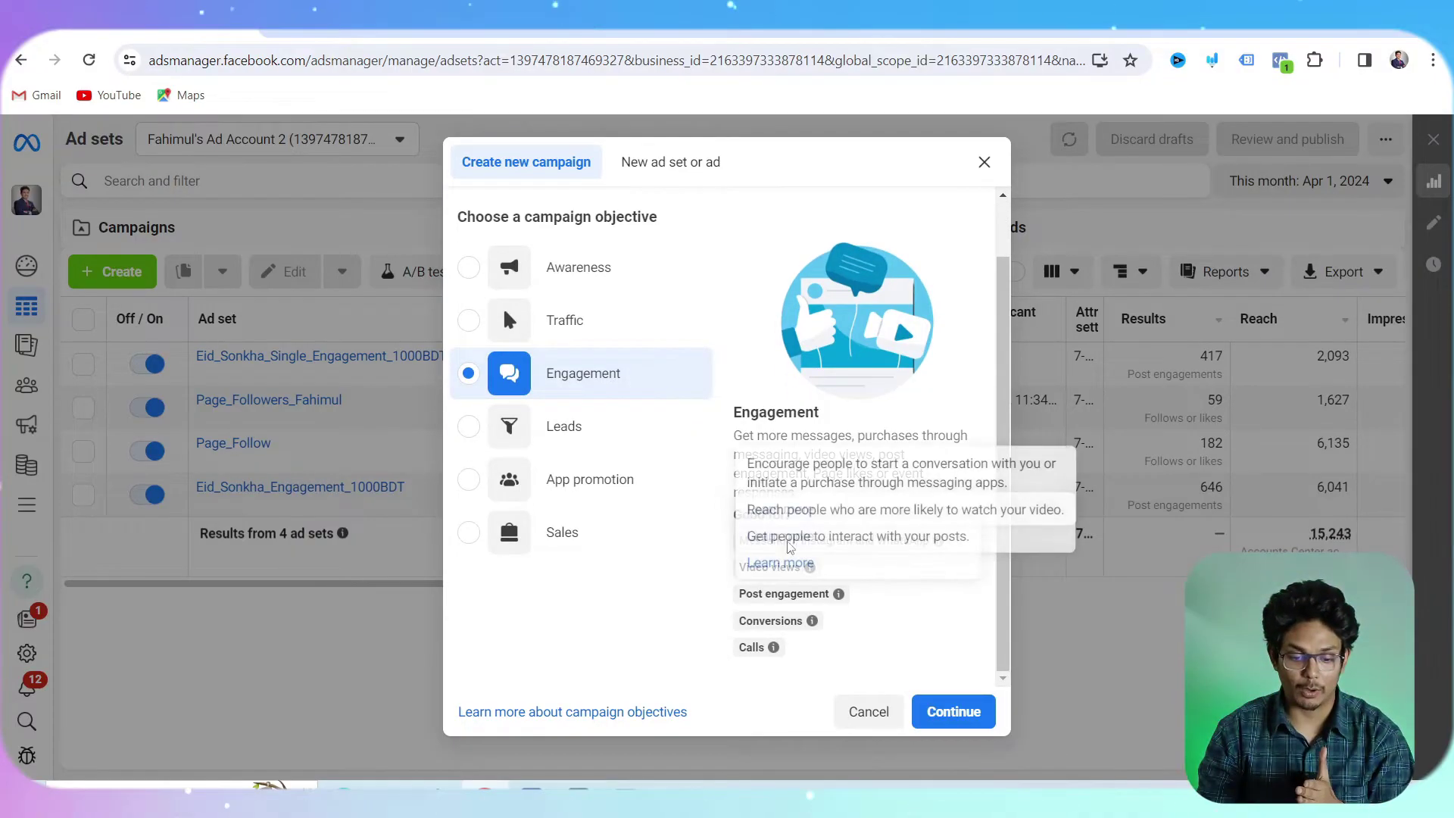
left_click(953, 709)
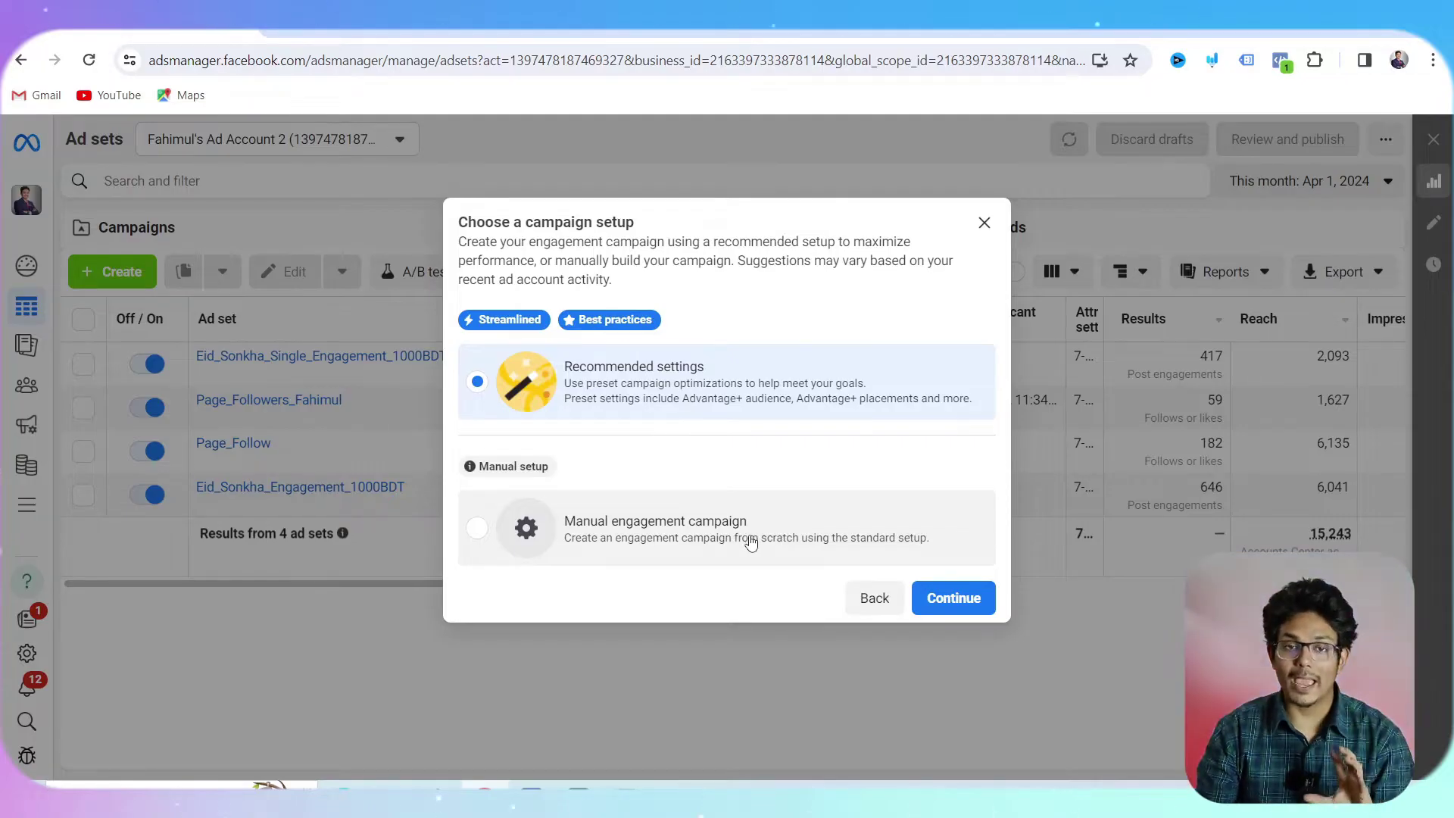
left_click(750, 542)
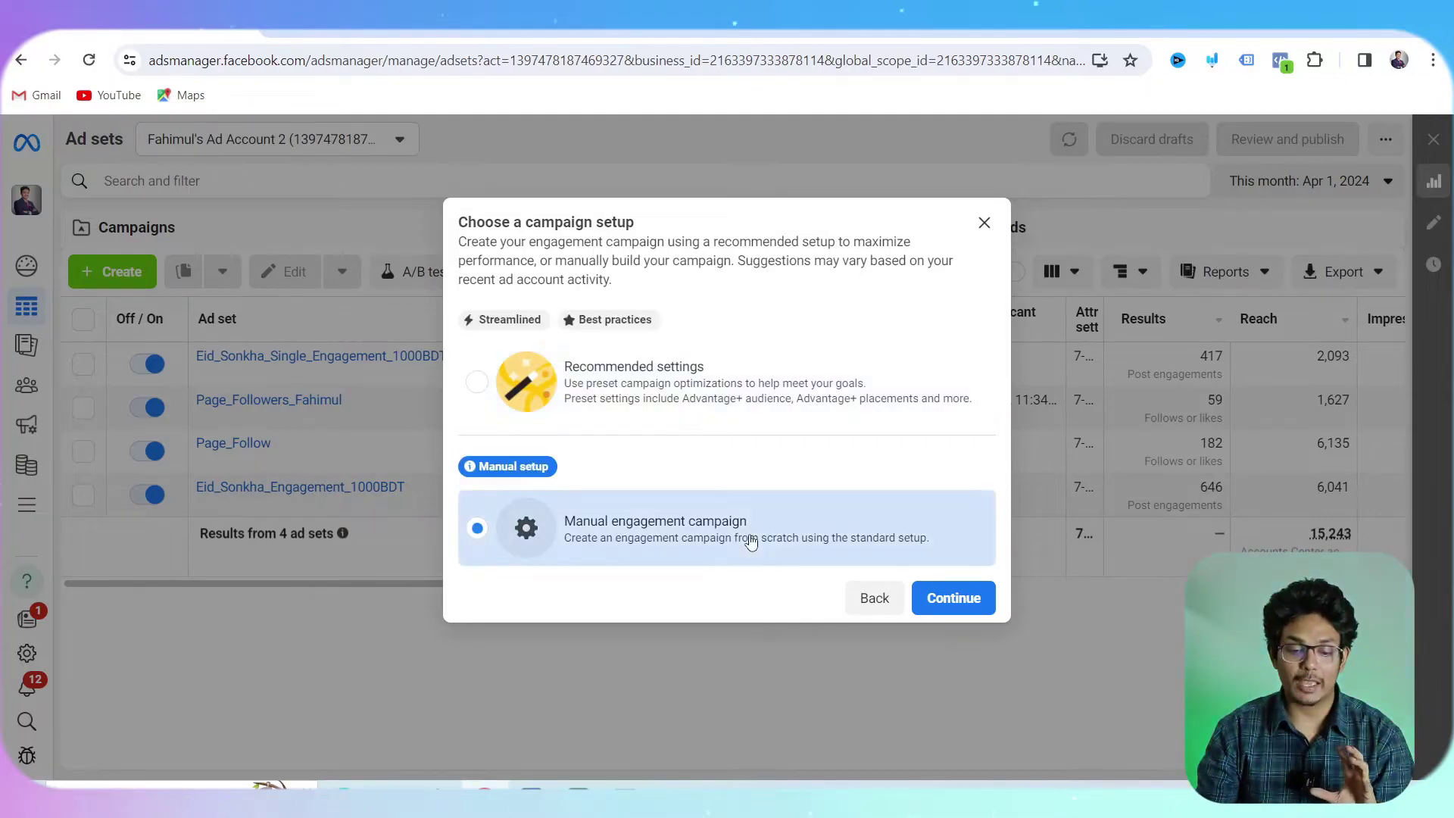
left_click(954, 600)
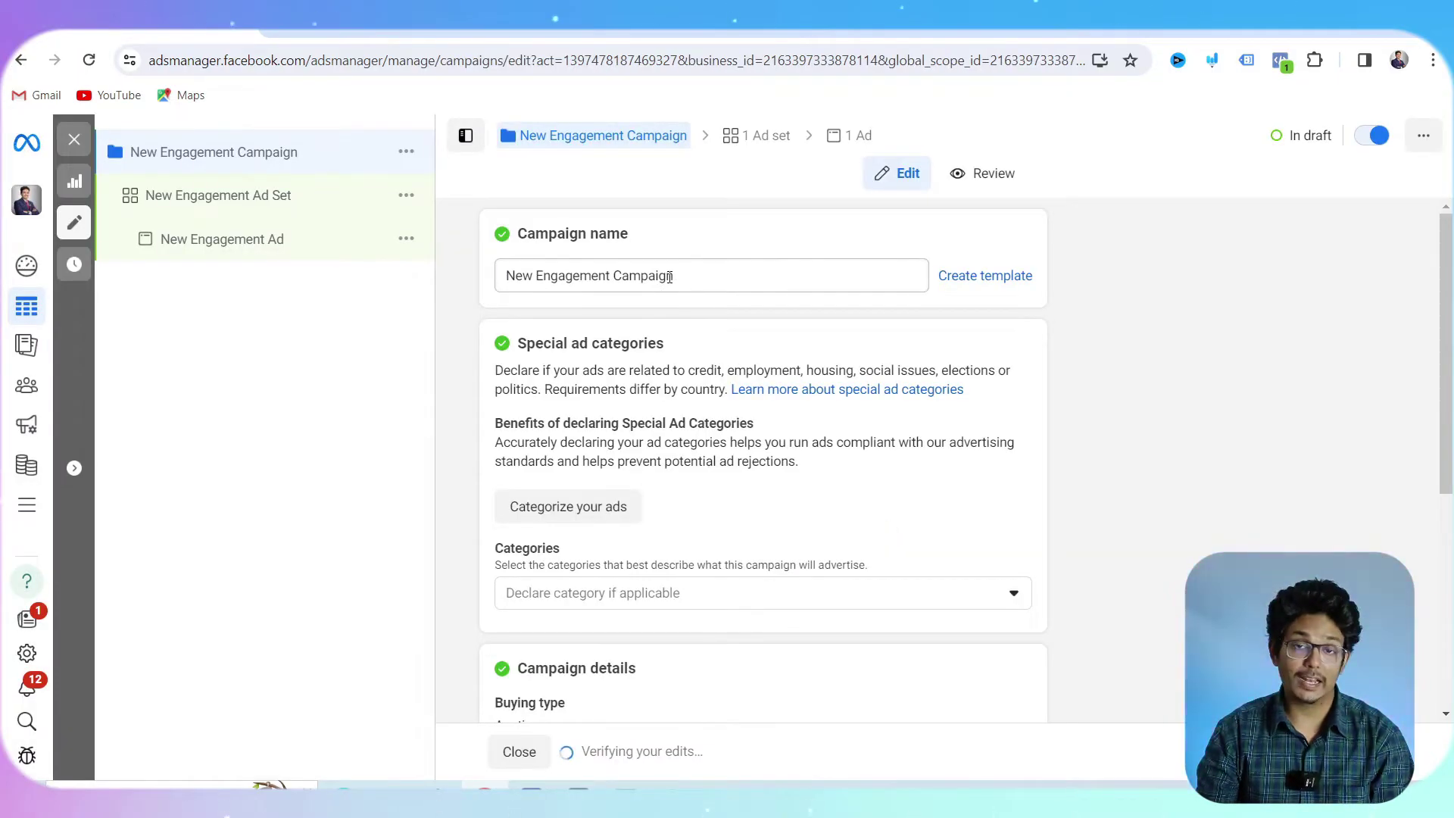
Rename the campaign as Page_Follower_Sobdoghar and copy the new name for reuse.
left_click(671, 277)
key("ctrl+a")
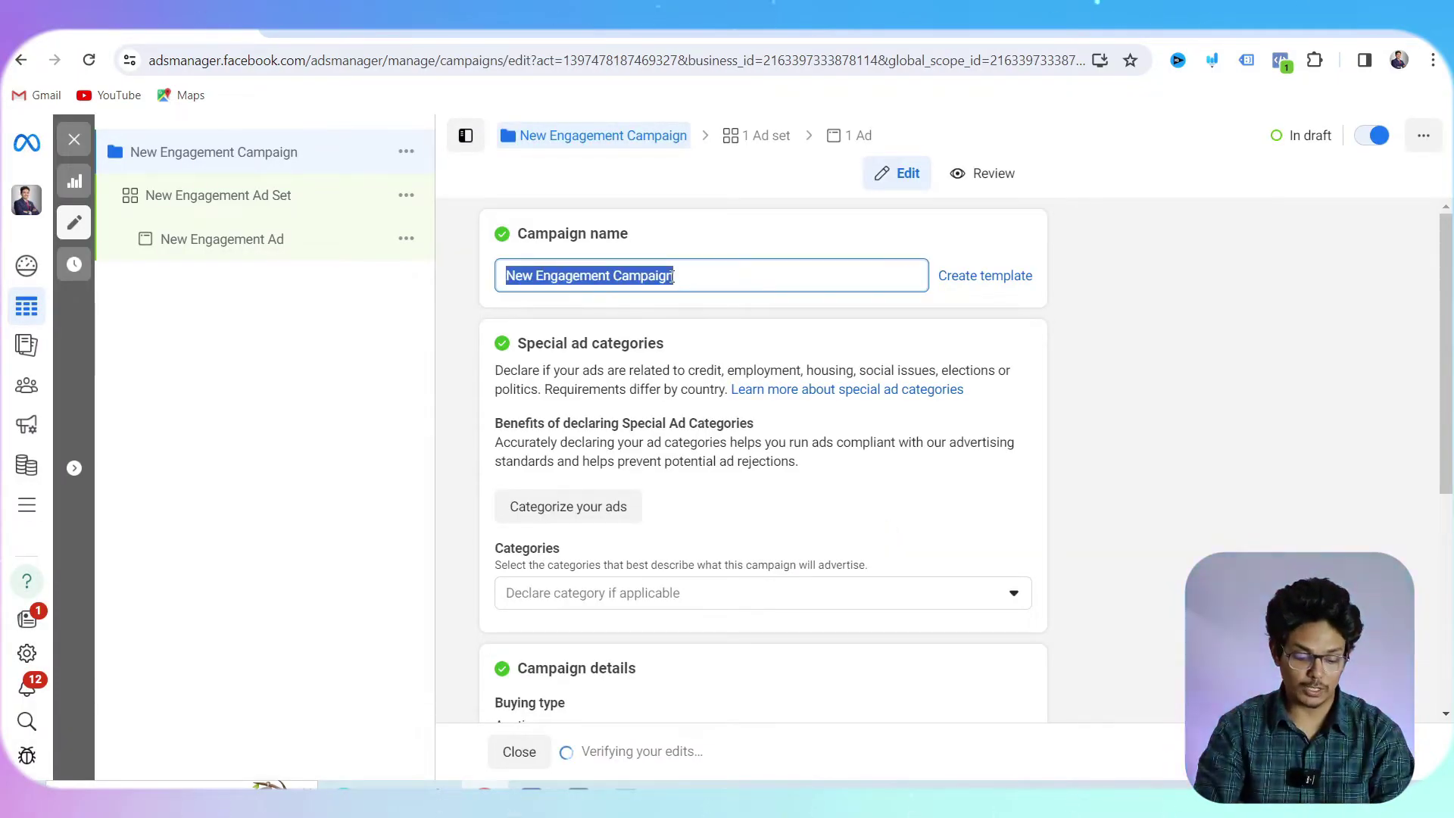
type("Page ")
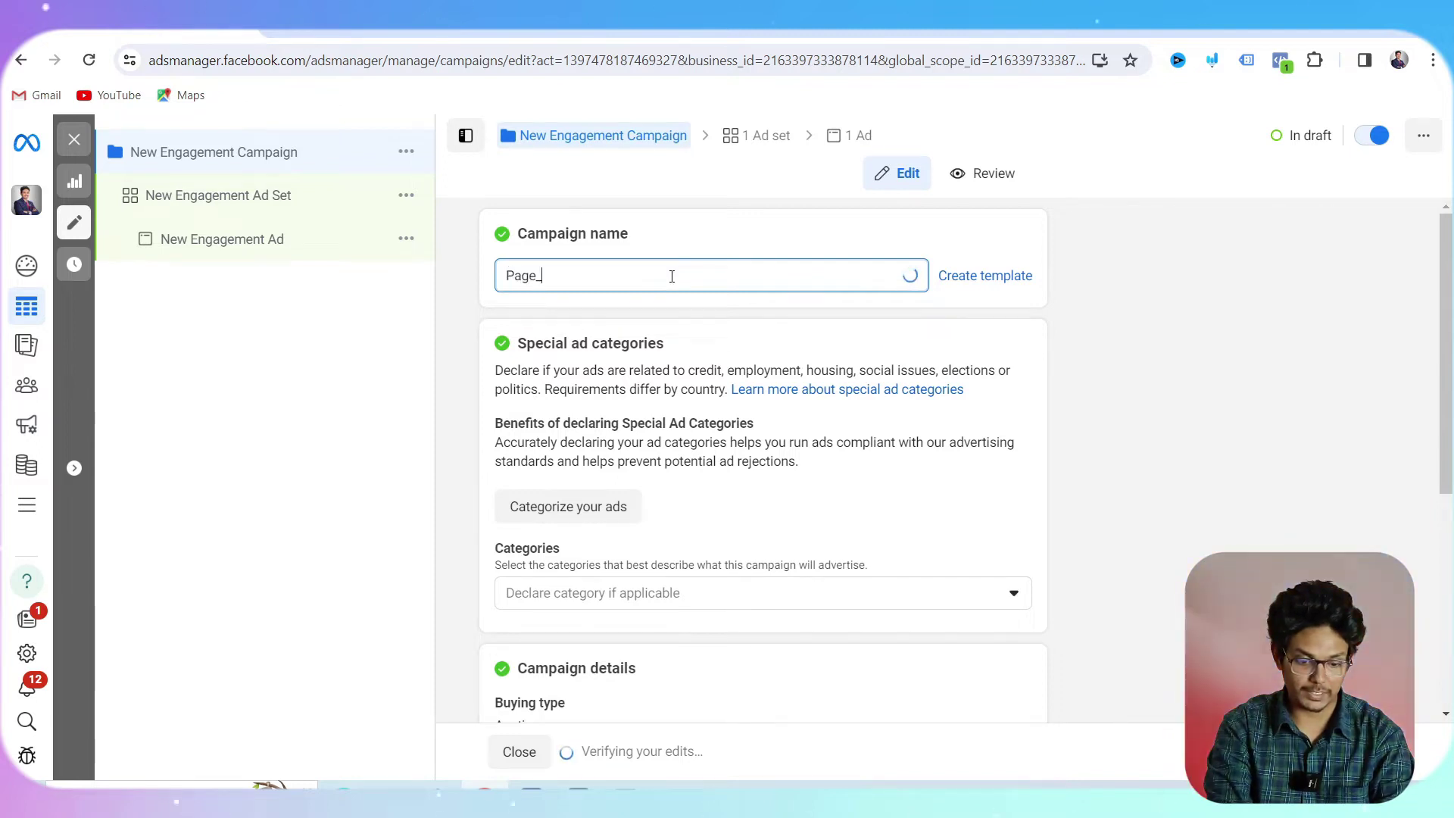
type("Follower_Sobdoghar")
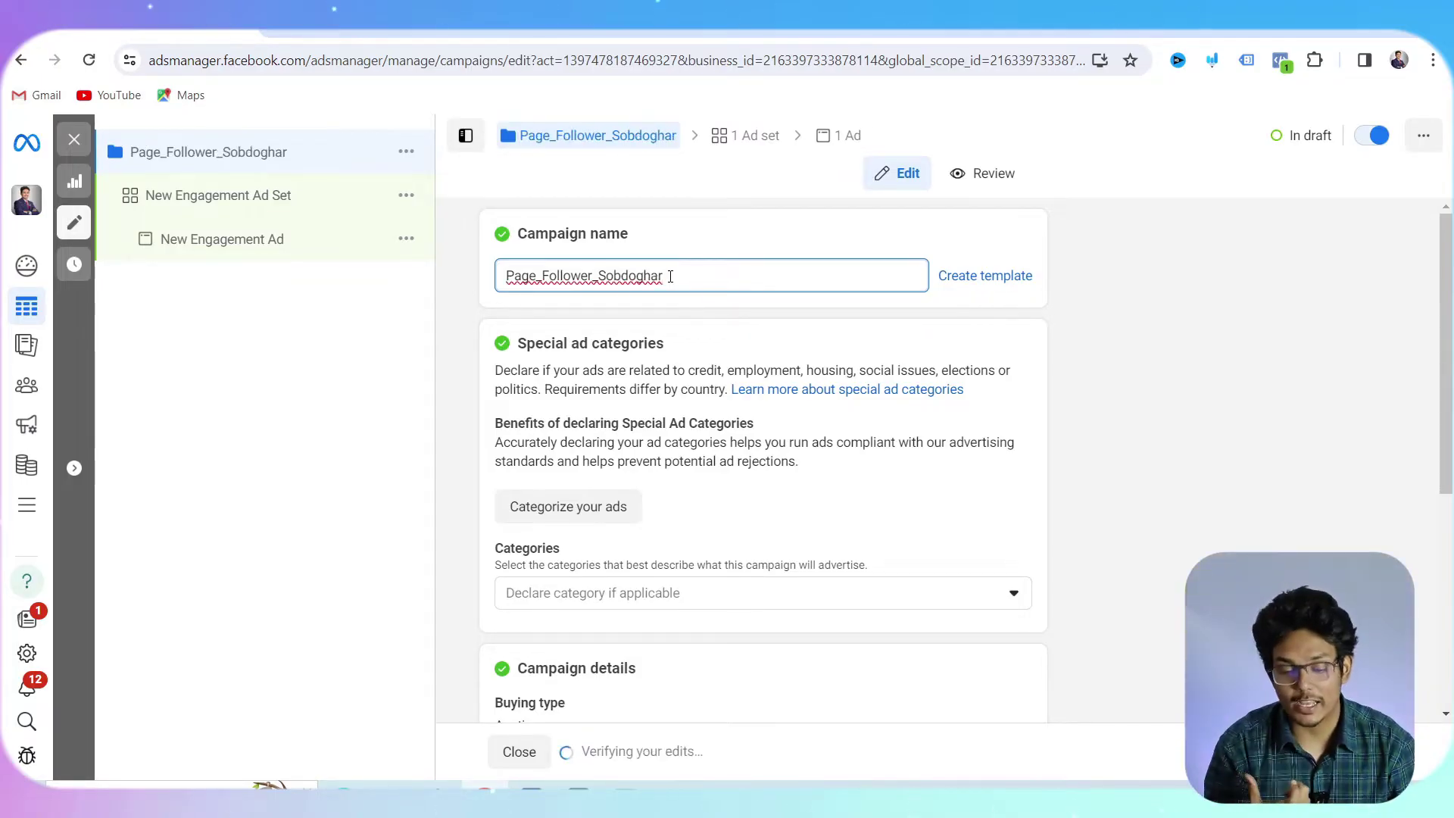
key("ctrl+a")
key("ctrl+c")
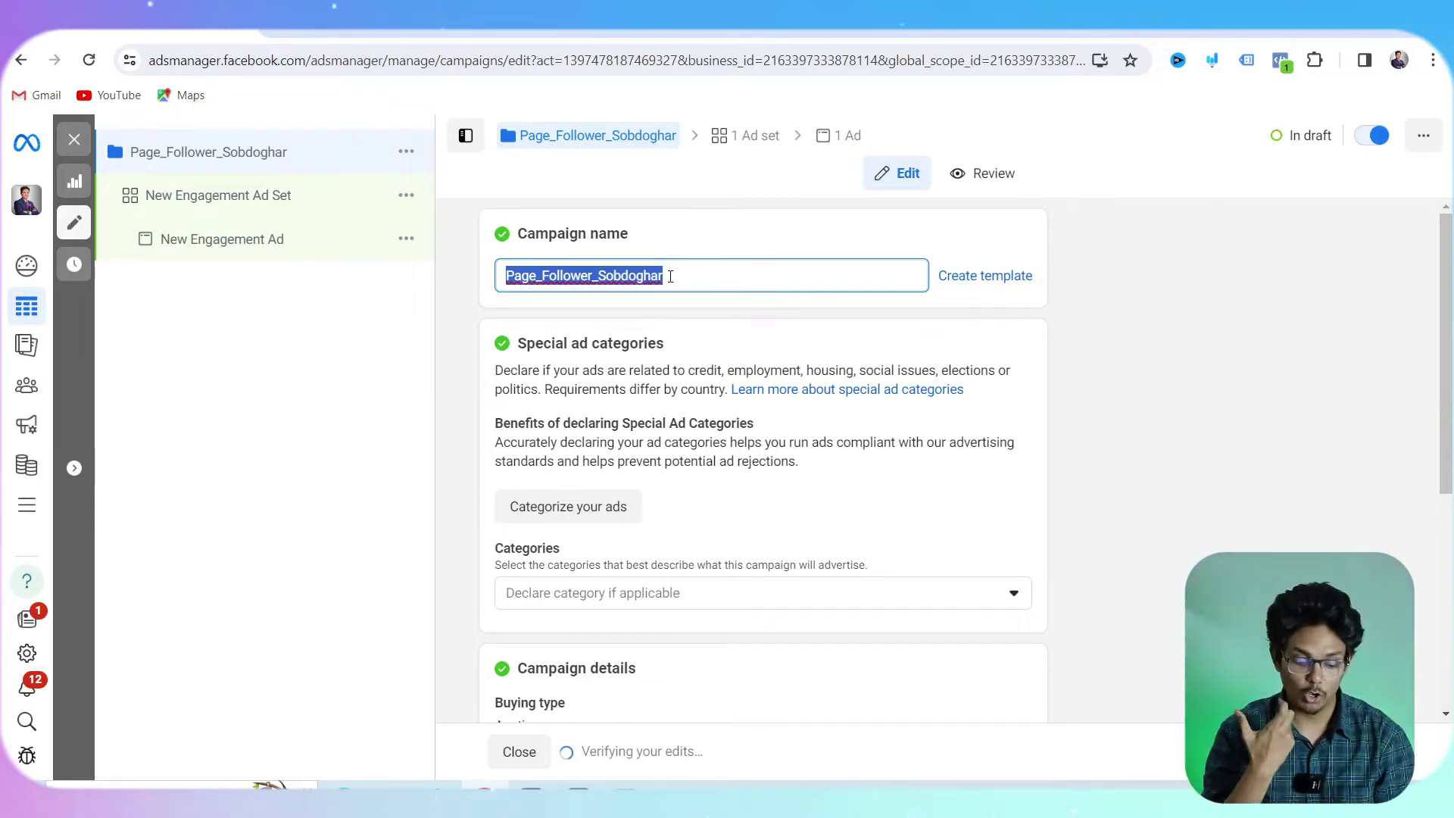
Examine the available special ad categories for the campaign without declaring any of them.
scroll(579, 497, "down", 3)
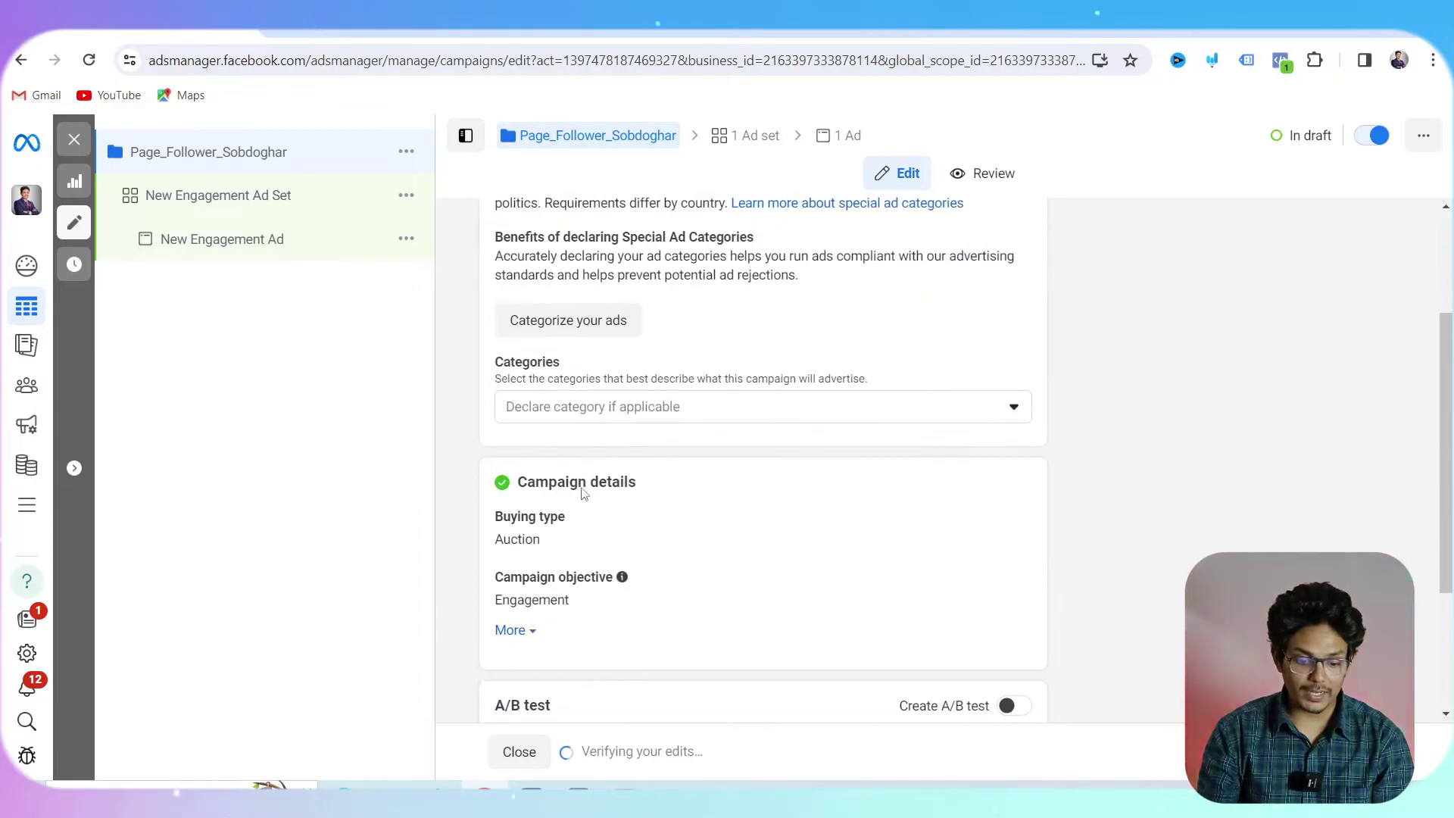
scroll(585, 513, "down", 2)
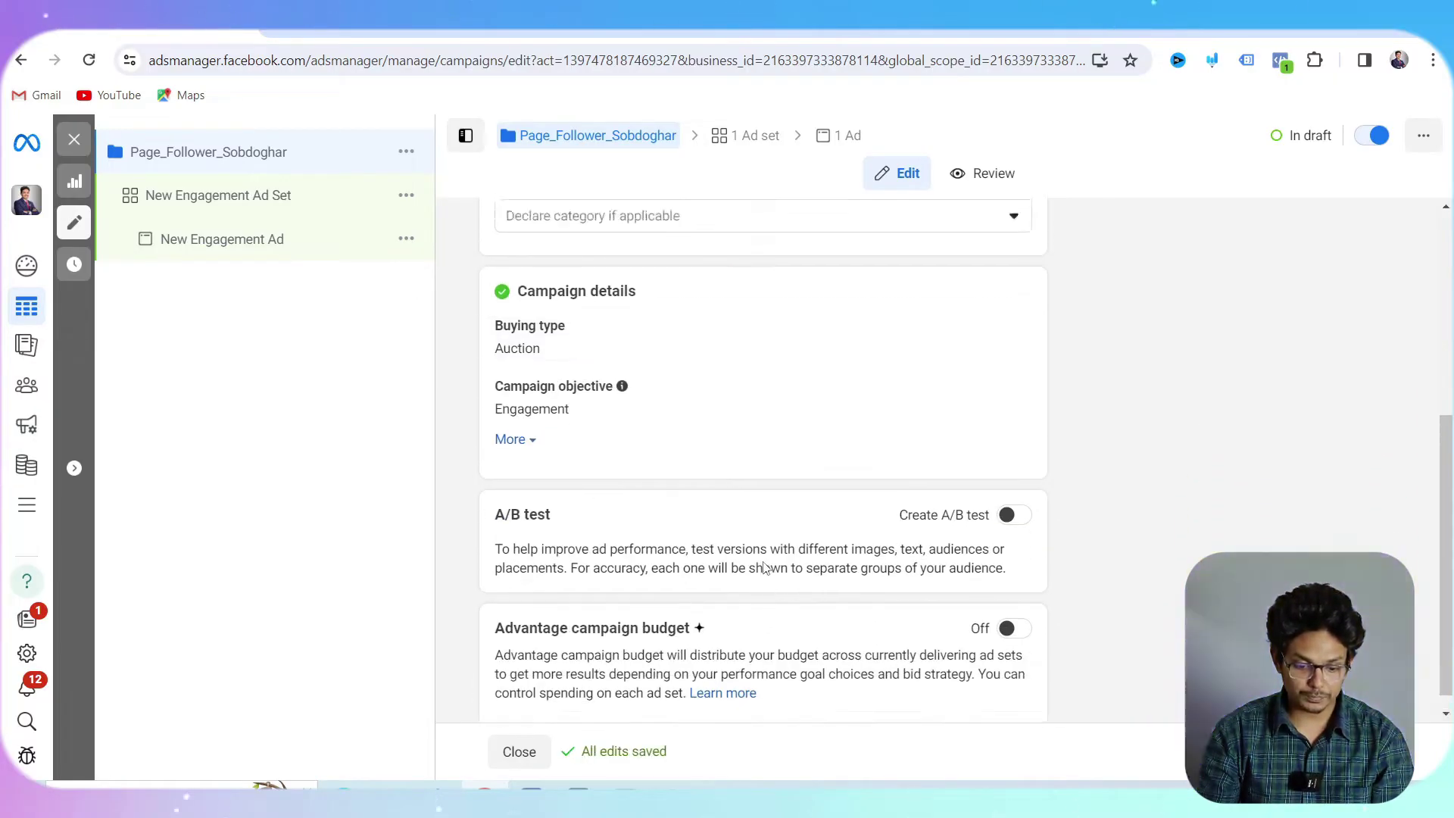
scroll(765, 568, "up", 5)
left_click(765, 568)
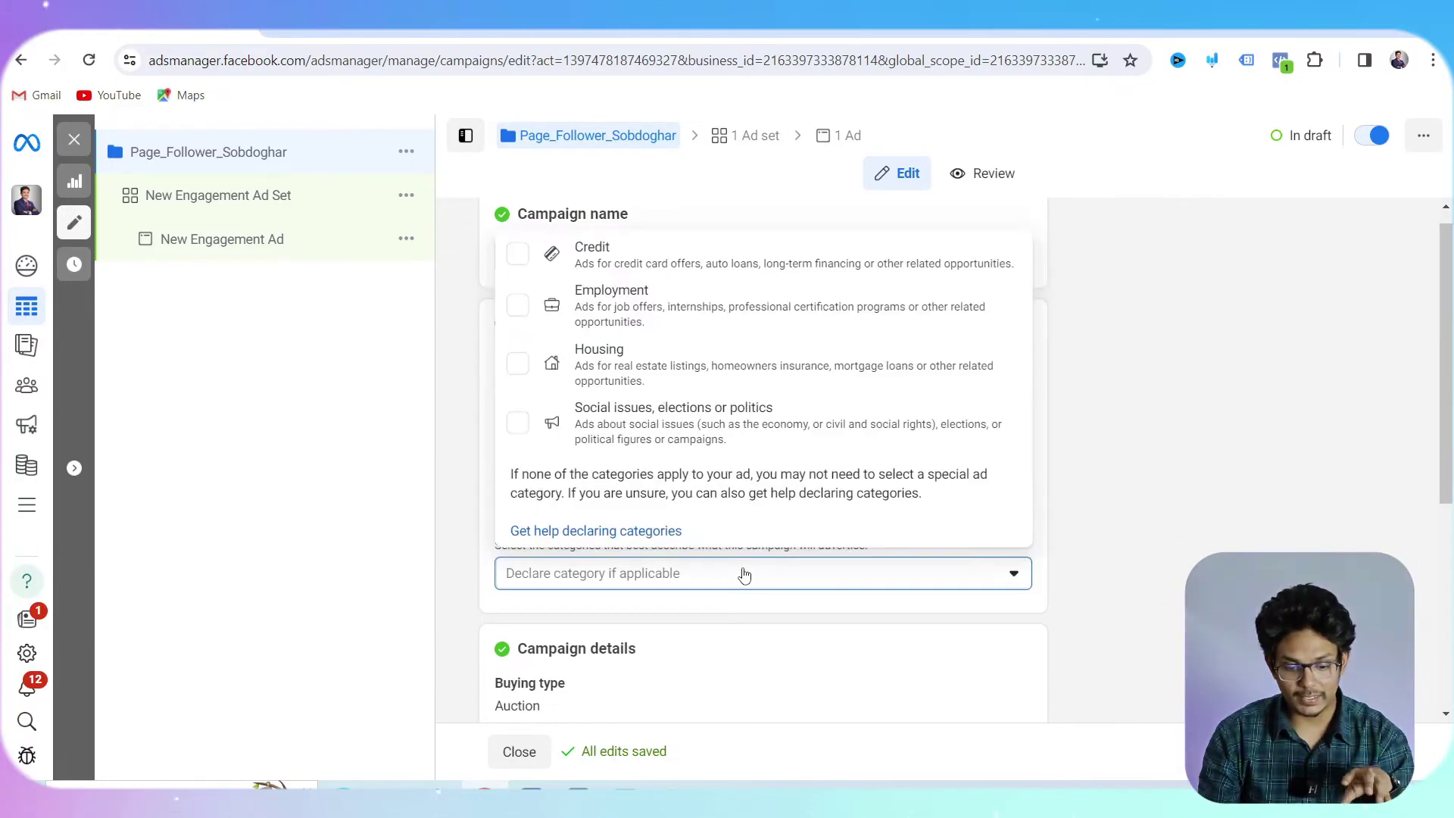
left_click(453, 520)
left_click(638, 582)
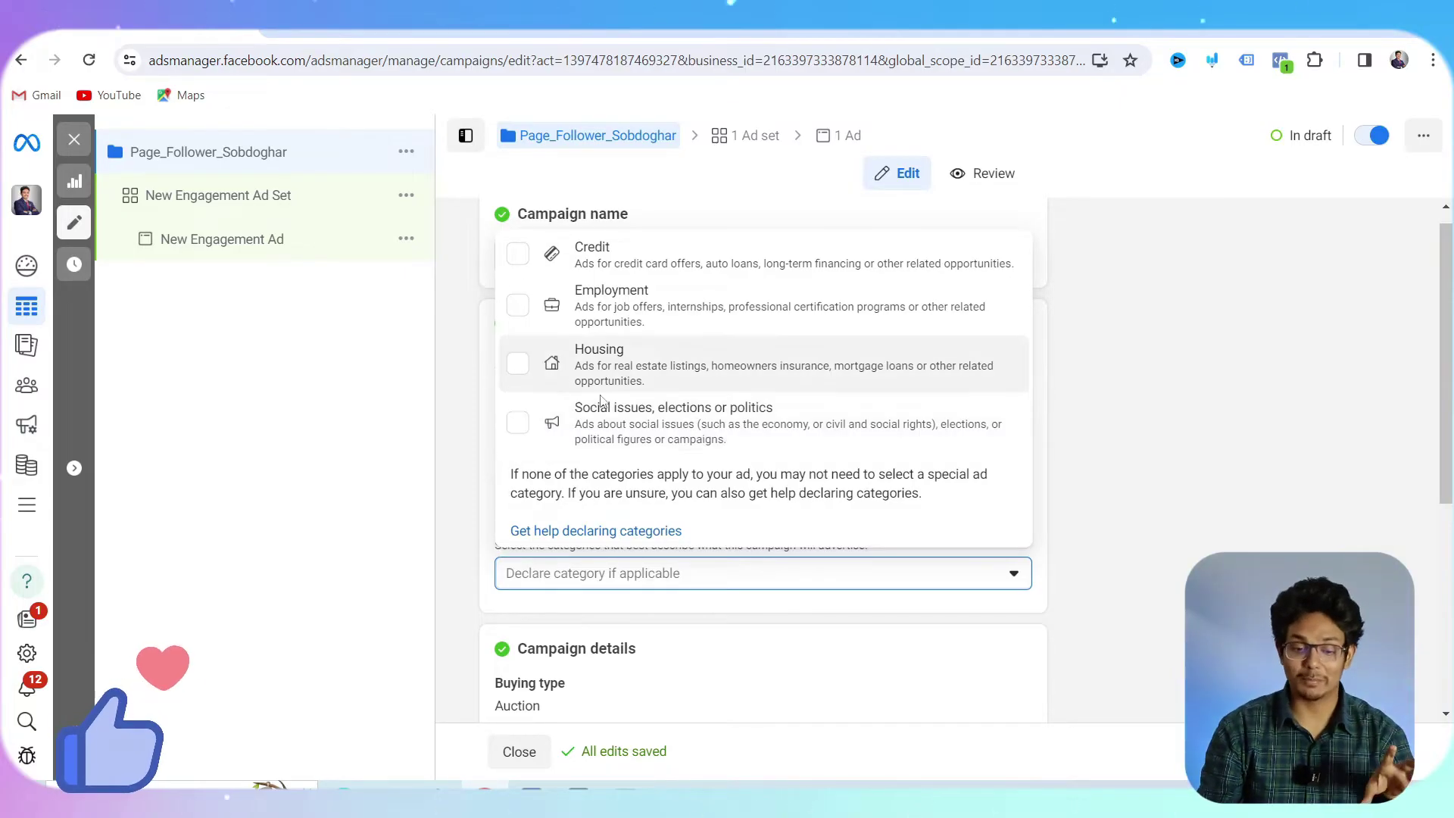
left_click(479, 402)
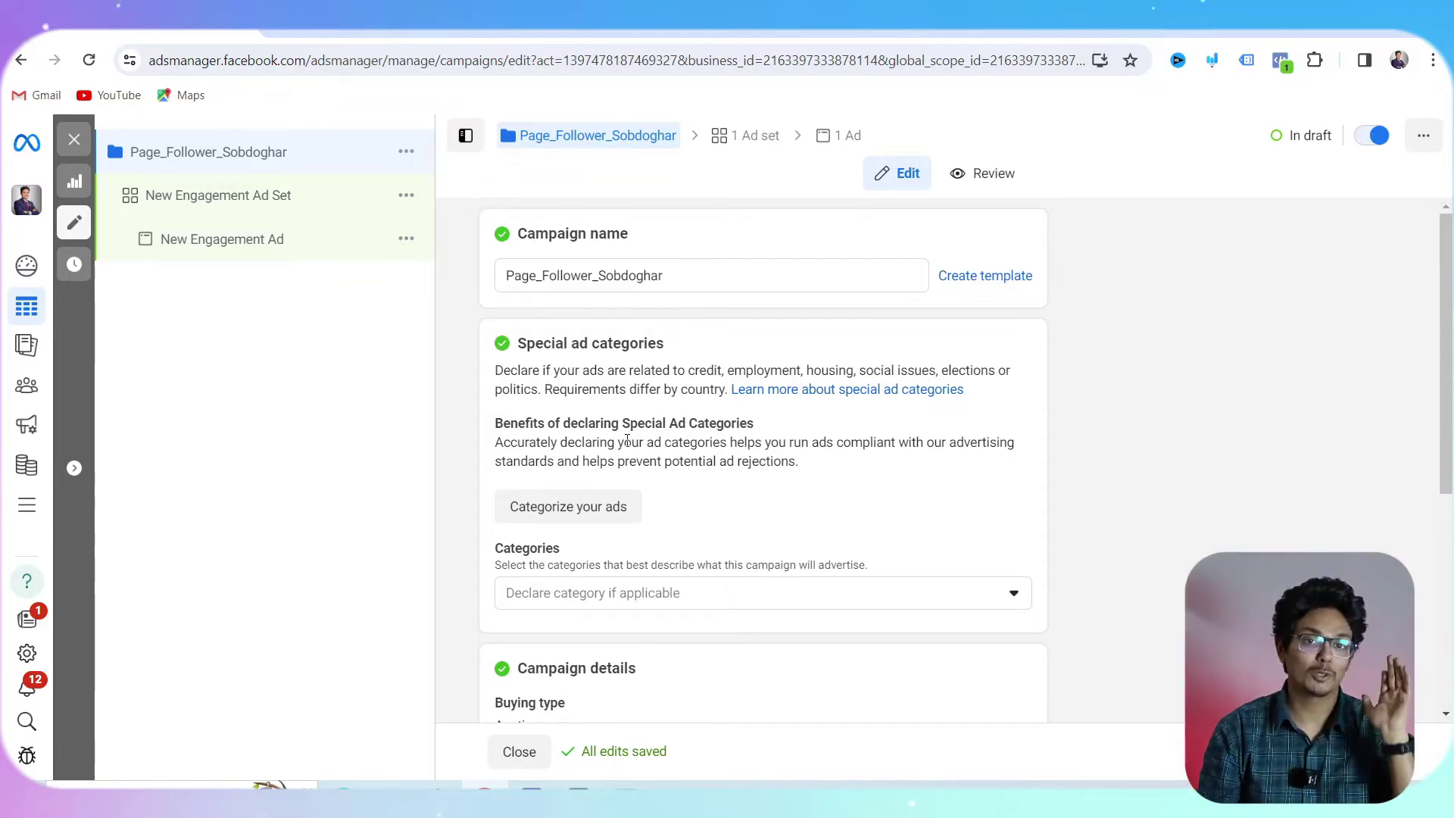
Continue from the campaign details to the ad set and rename it as Page_Follower_Sobdoghar.
scroll(628, 437, "down", 5)
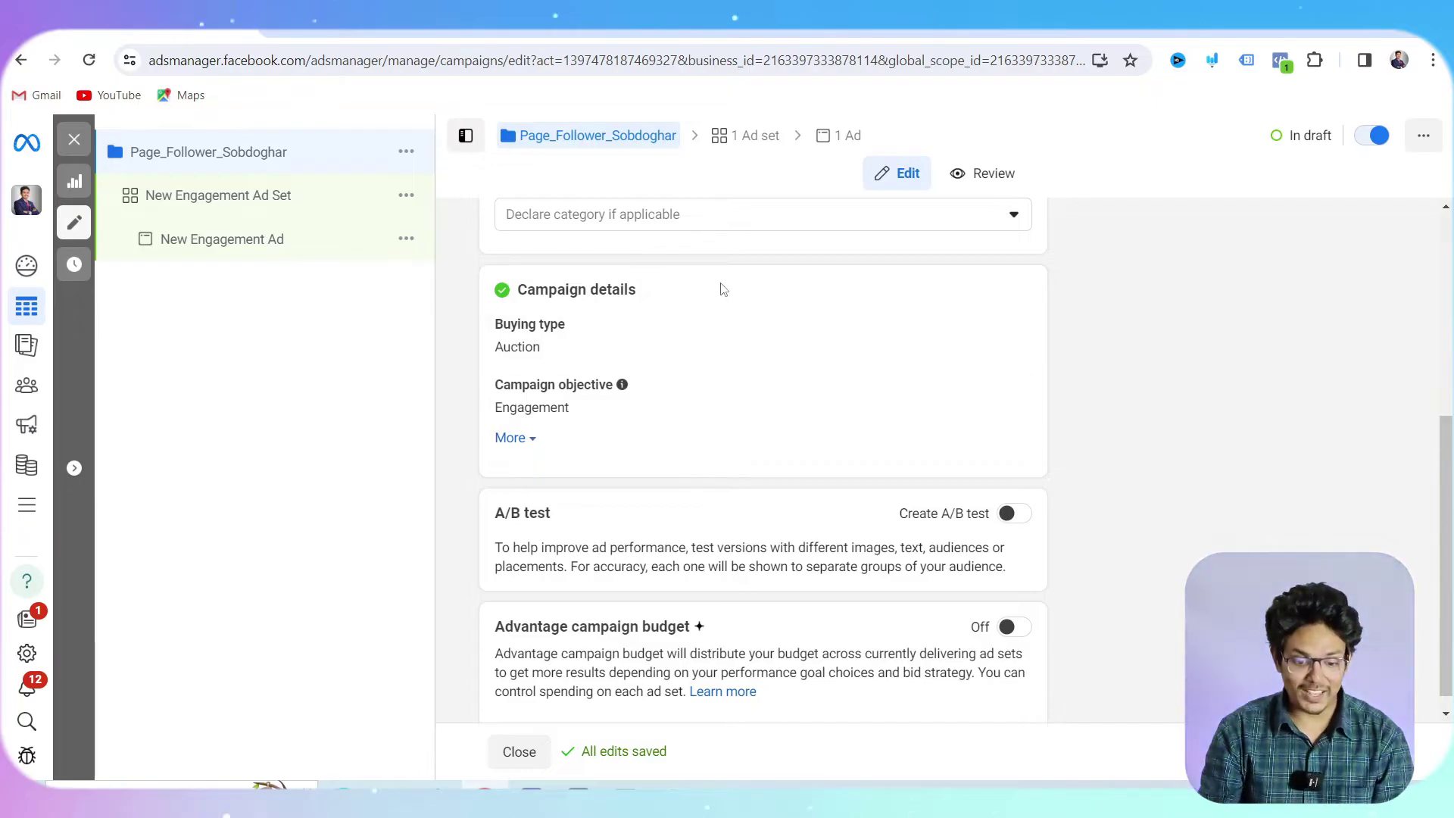
scroll(606, 348, "up", 5)
scroll(591, 467, "down", 2)
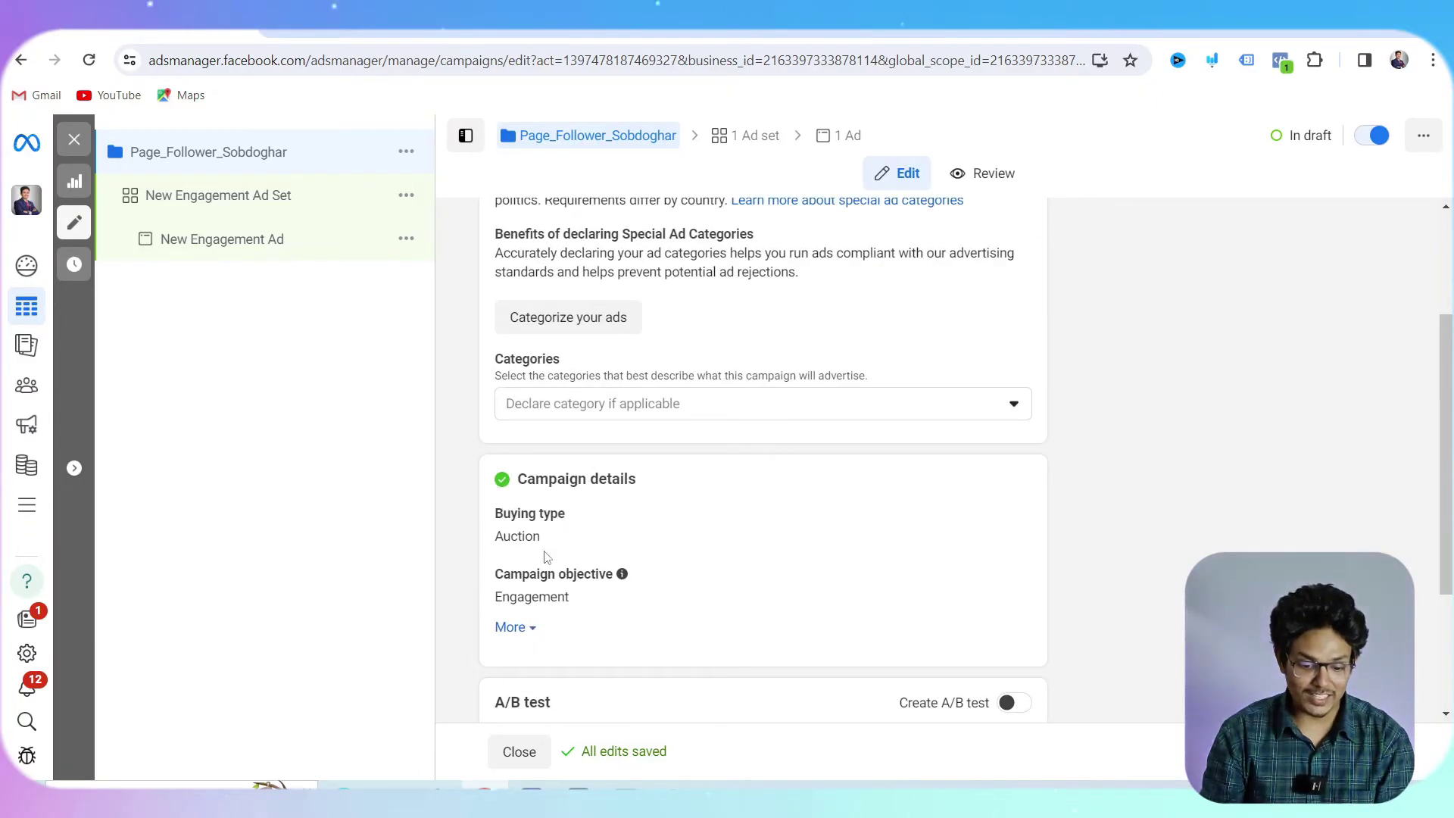
scroll(549, 521, "down", 3)
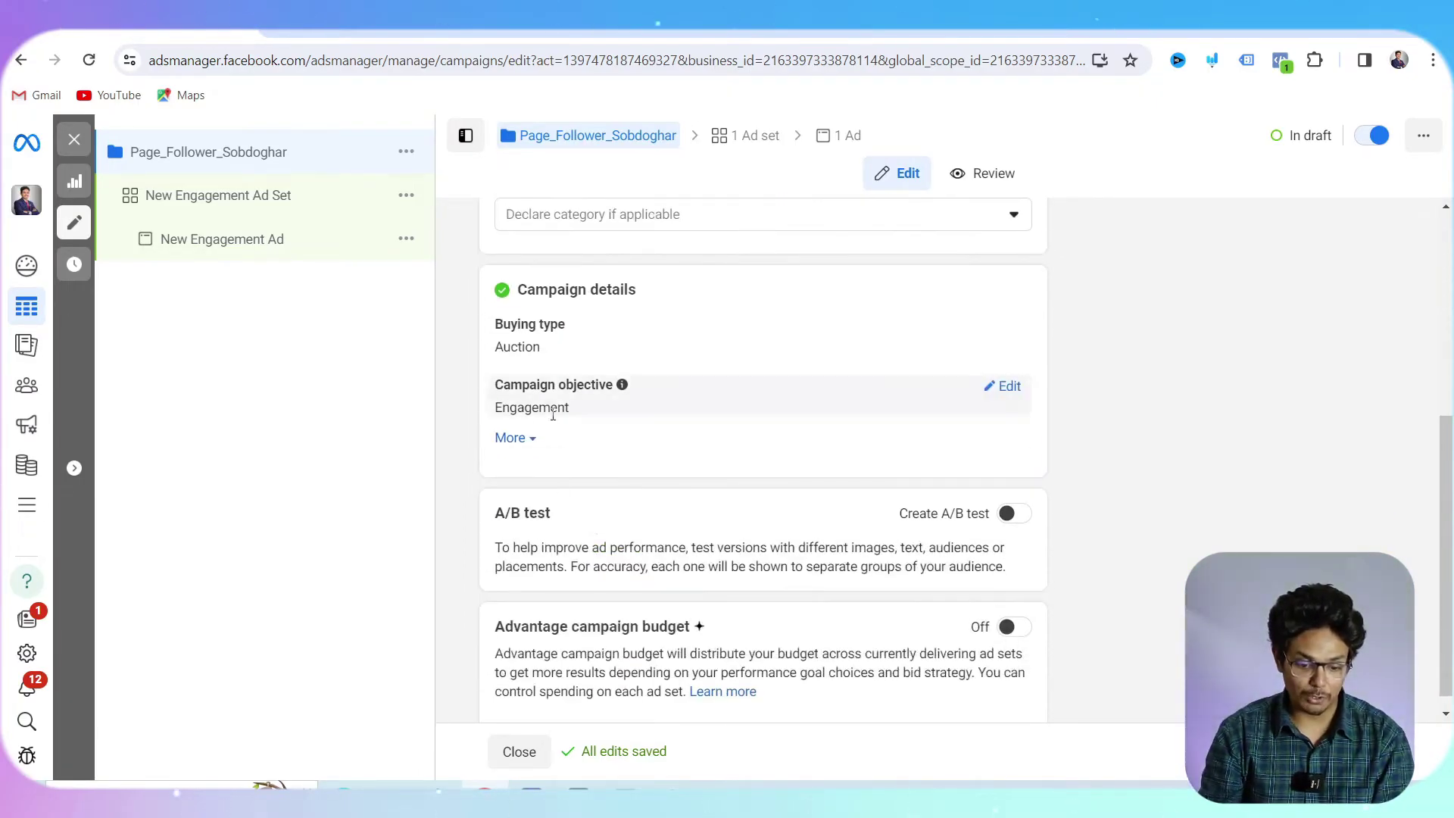
scroll(789, 460, "down", 1)
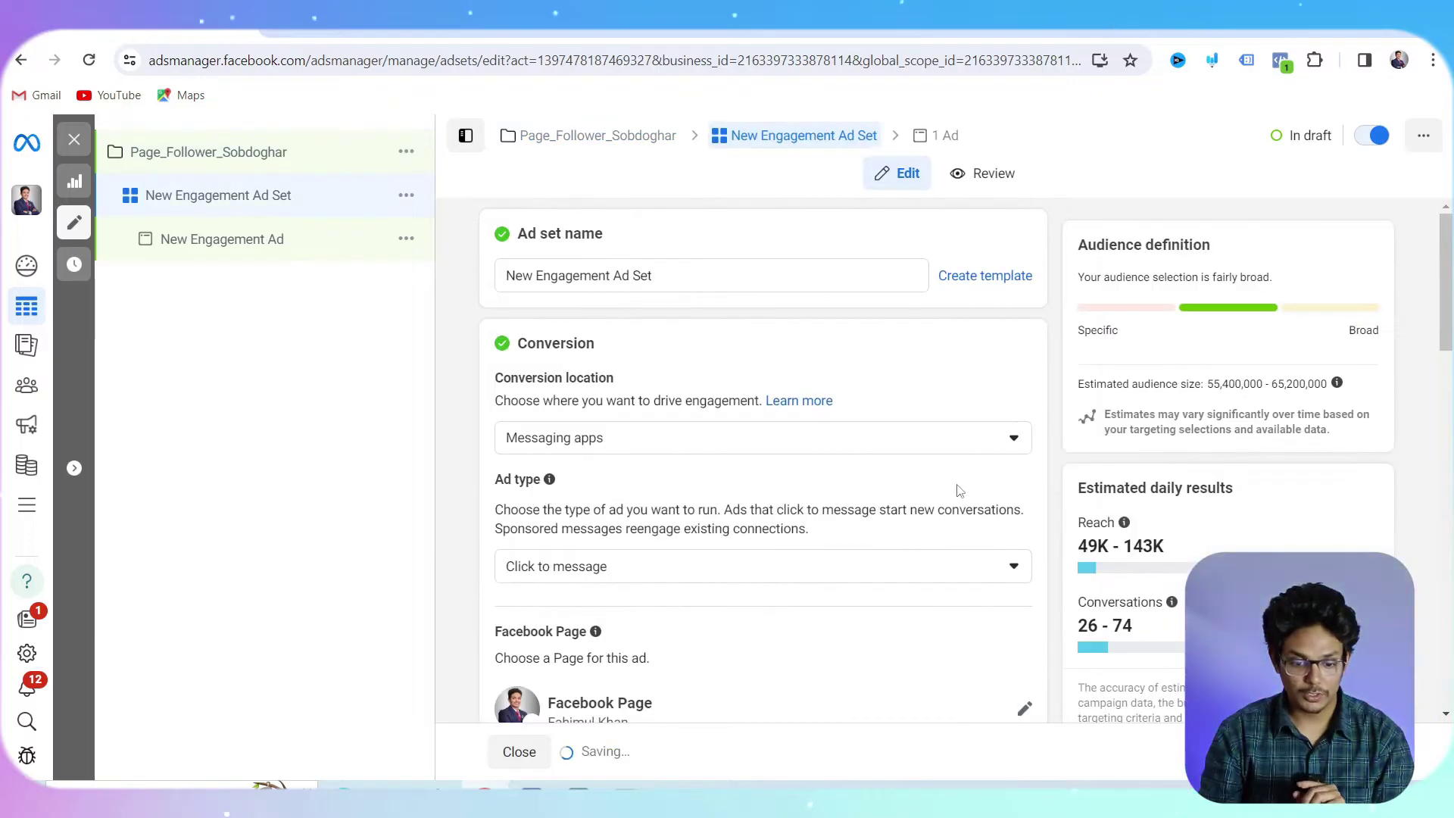
left_click(680, 276)
key("ctrl+a")
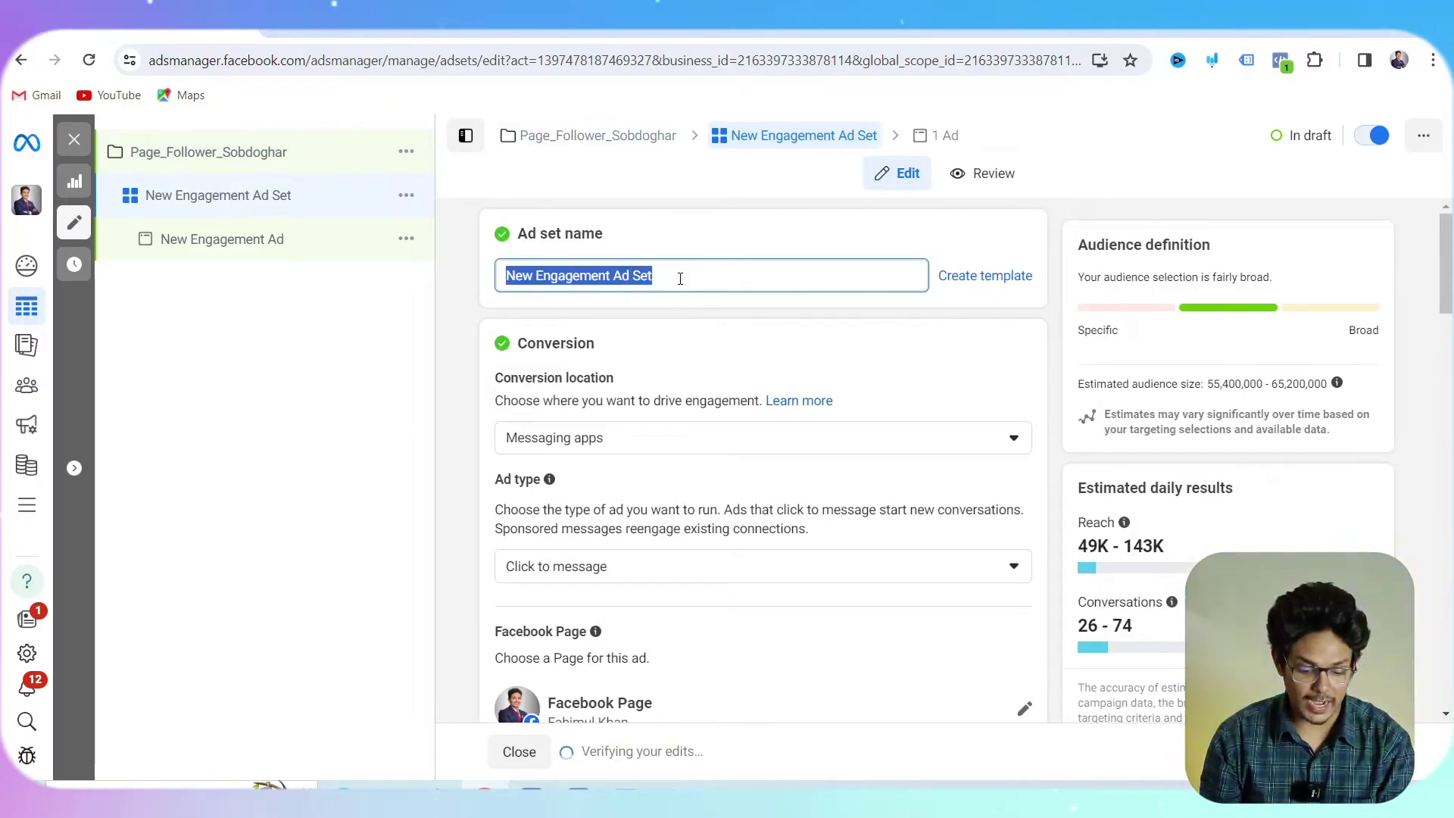
key("ctrl+v")
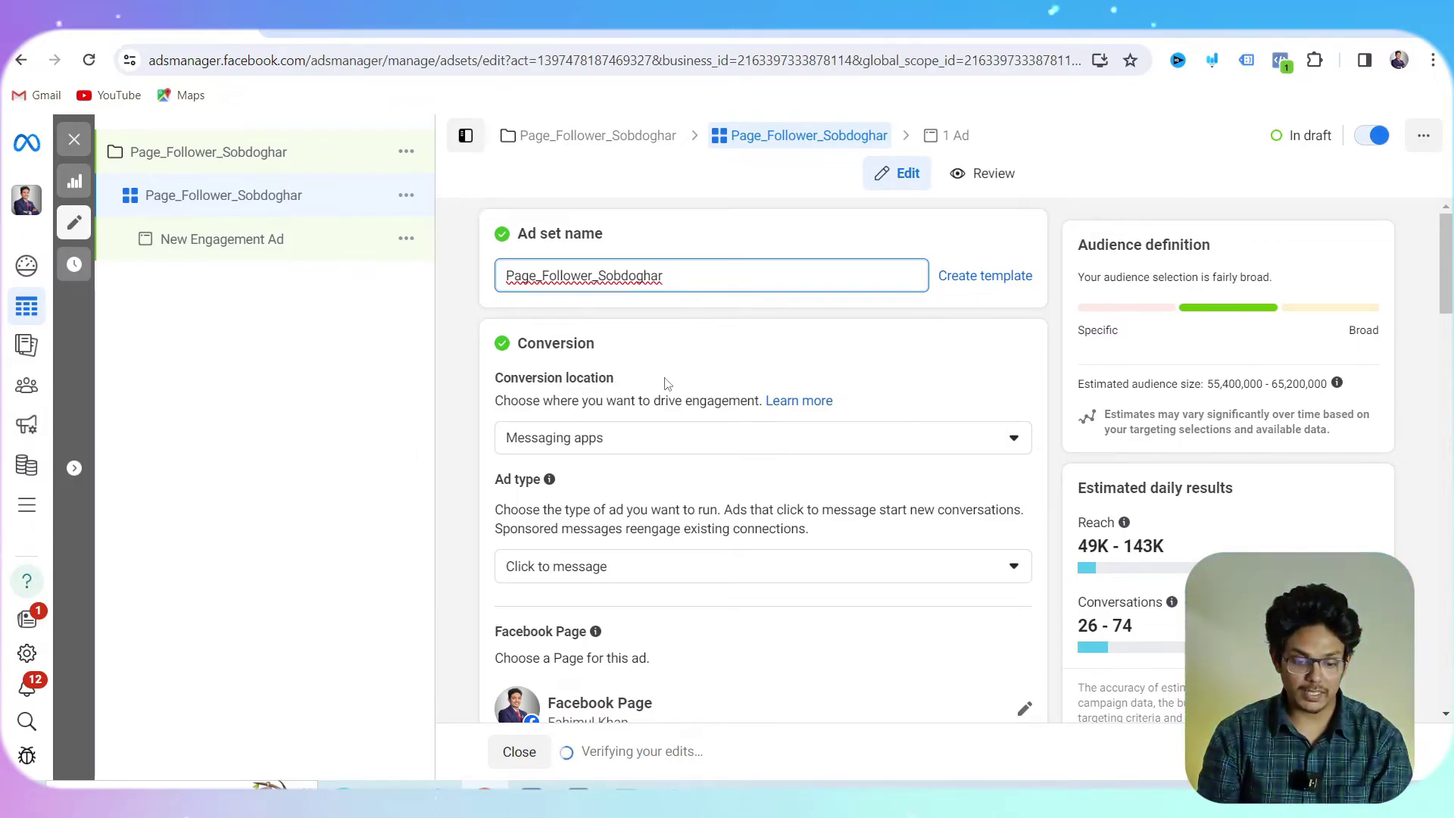
Set the ad set's conversion location to Facebook Page.
scroll(674, 384, "down", 3)
scroll(670, 387, "up", 3)
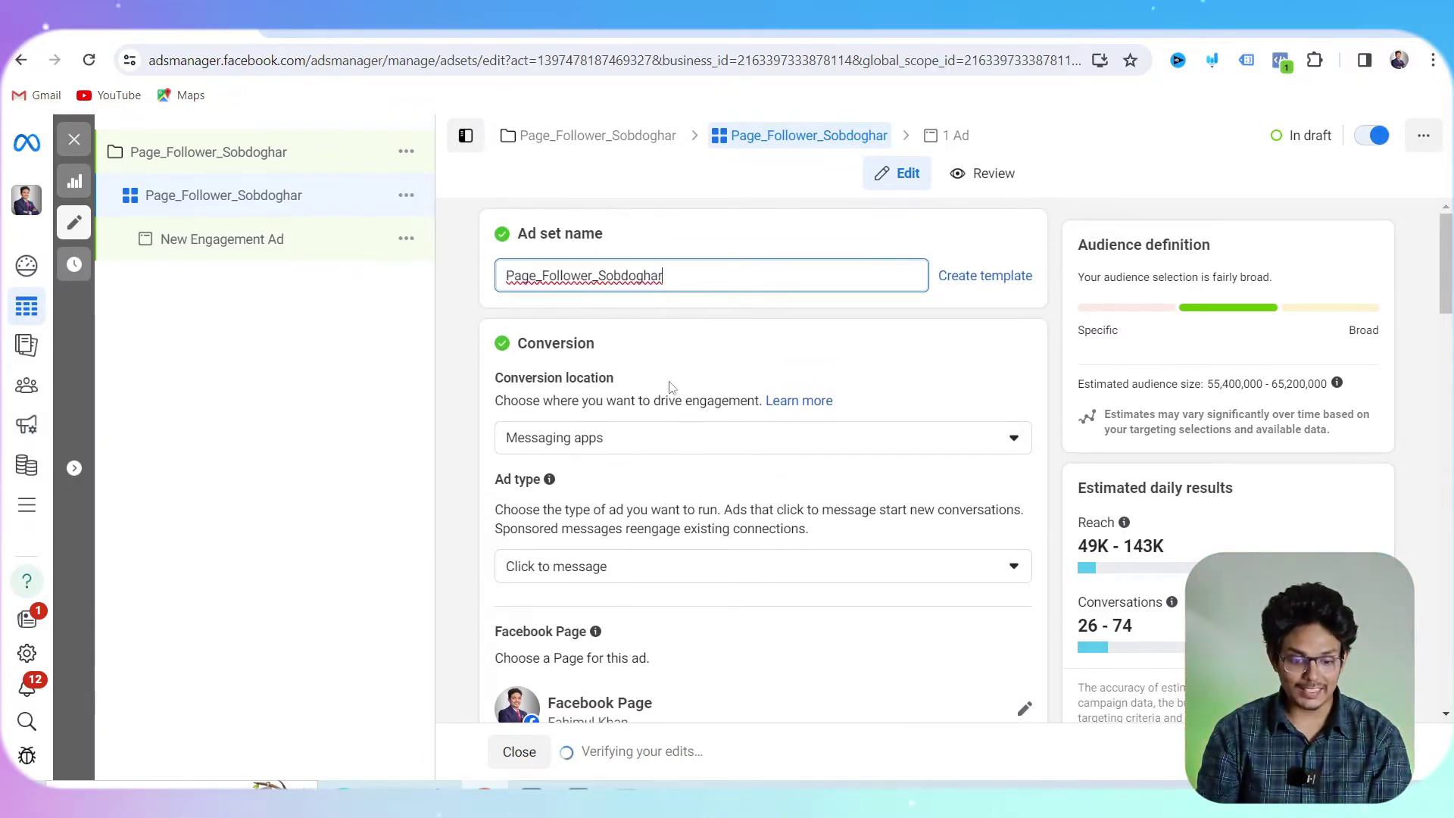
double_click(534, 344)
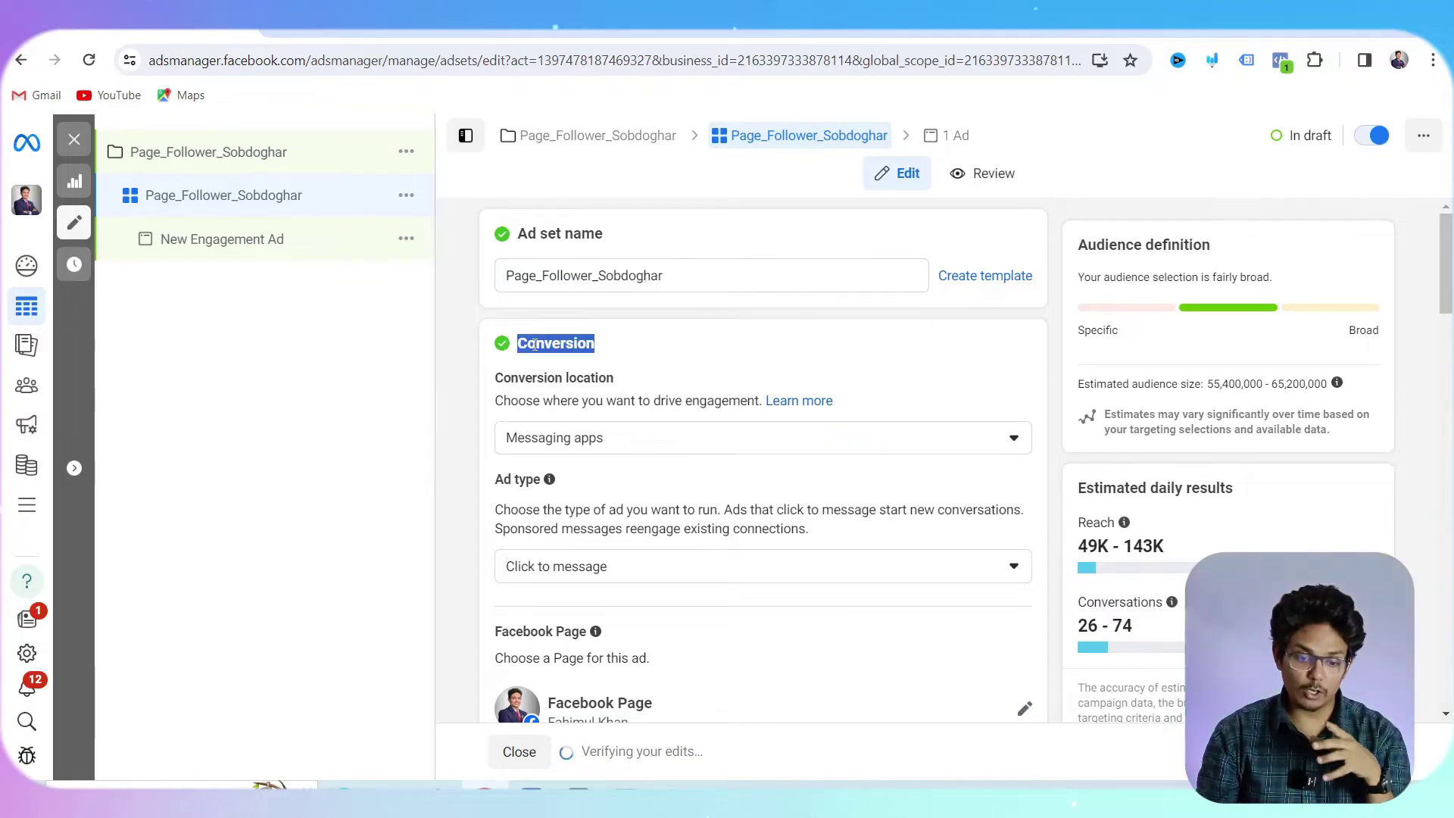
double_click(526, 378)
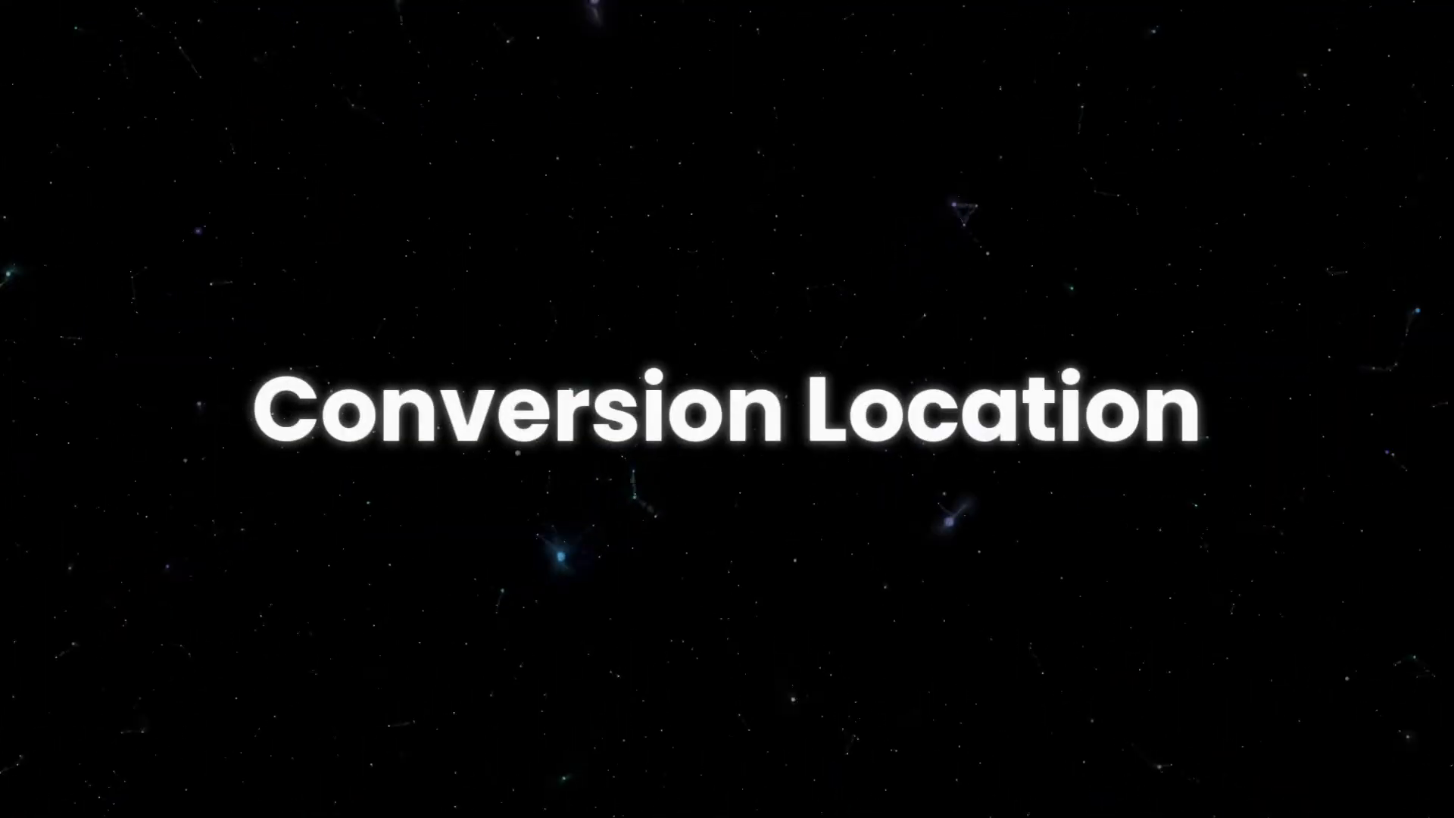
left_click(838, 441)
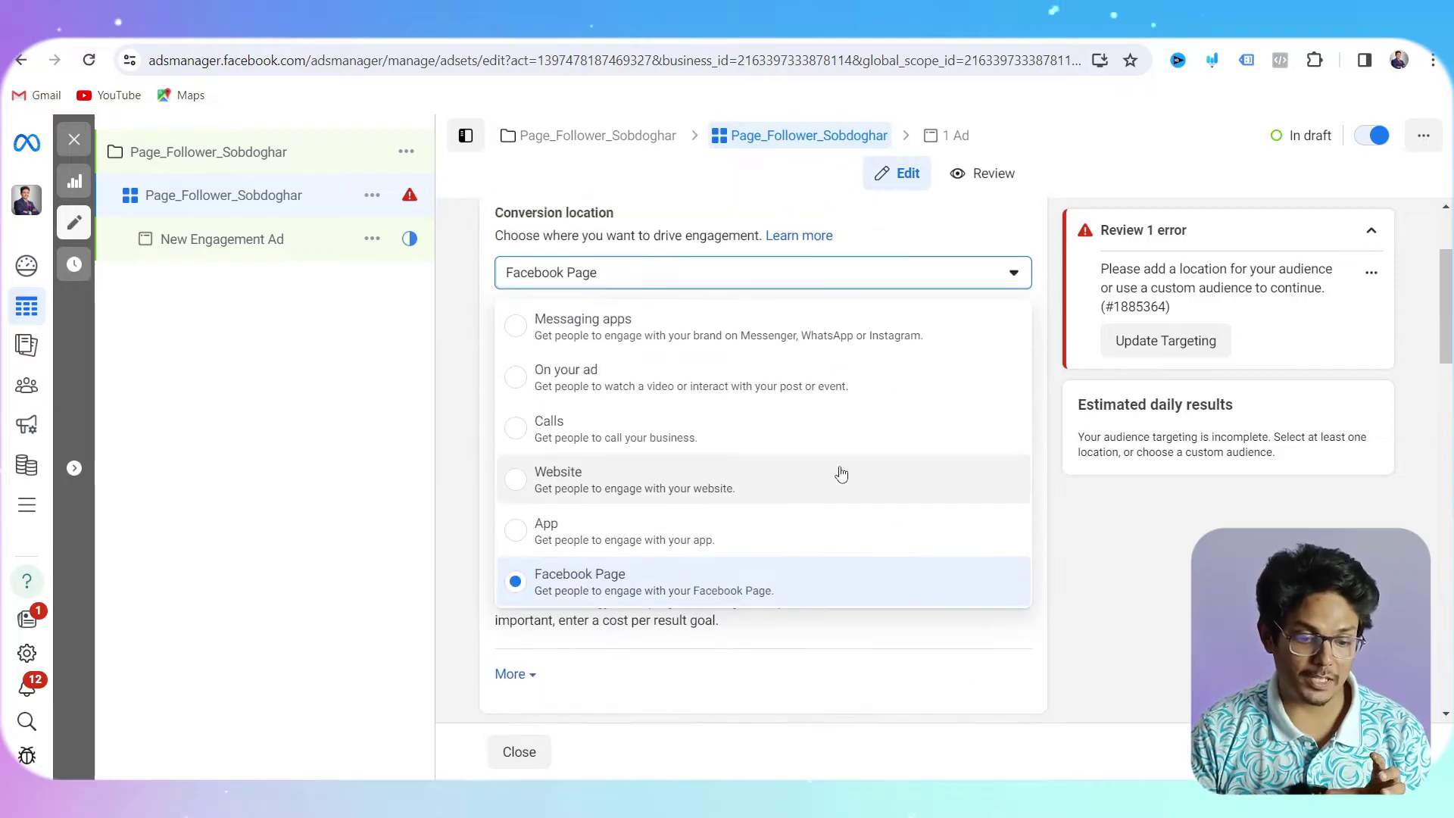
scroll(841, 474, "up", 2)
scroll(842, 477, "down", 1)
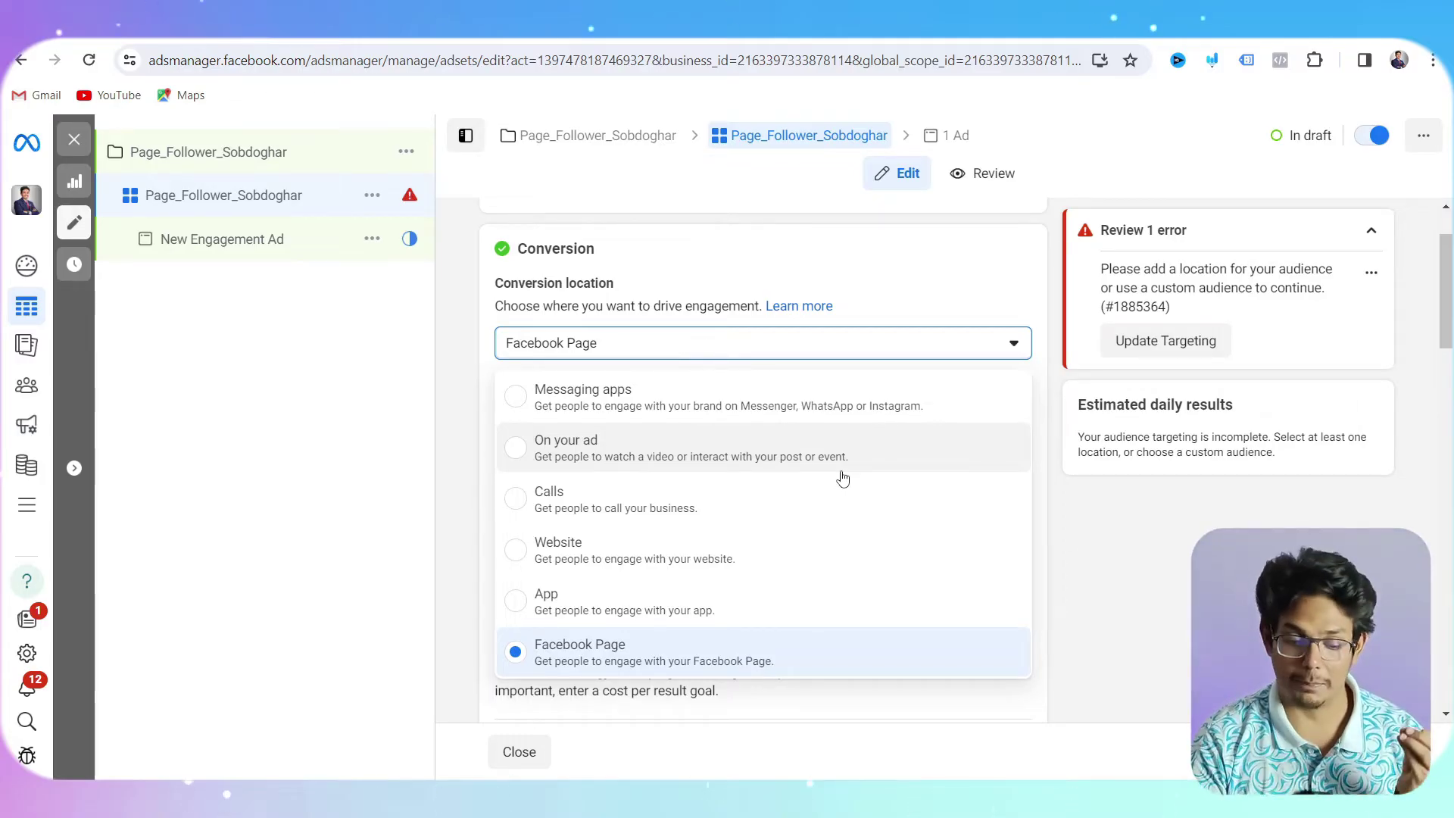
scroll(815, 513, "down", 1)
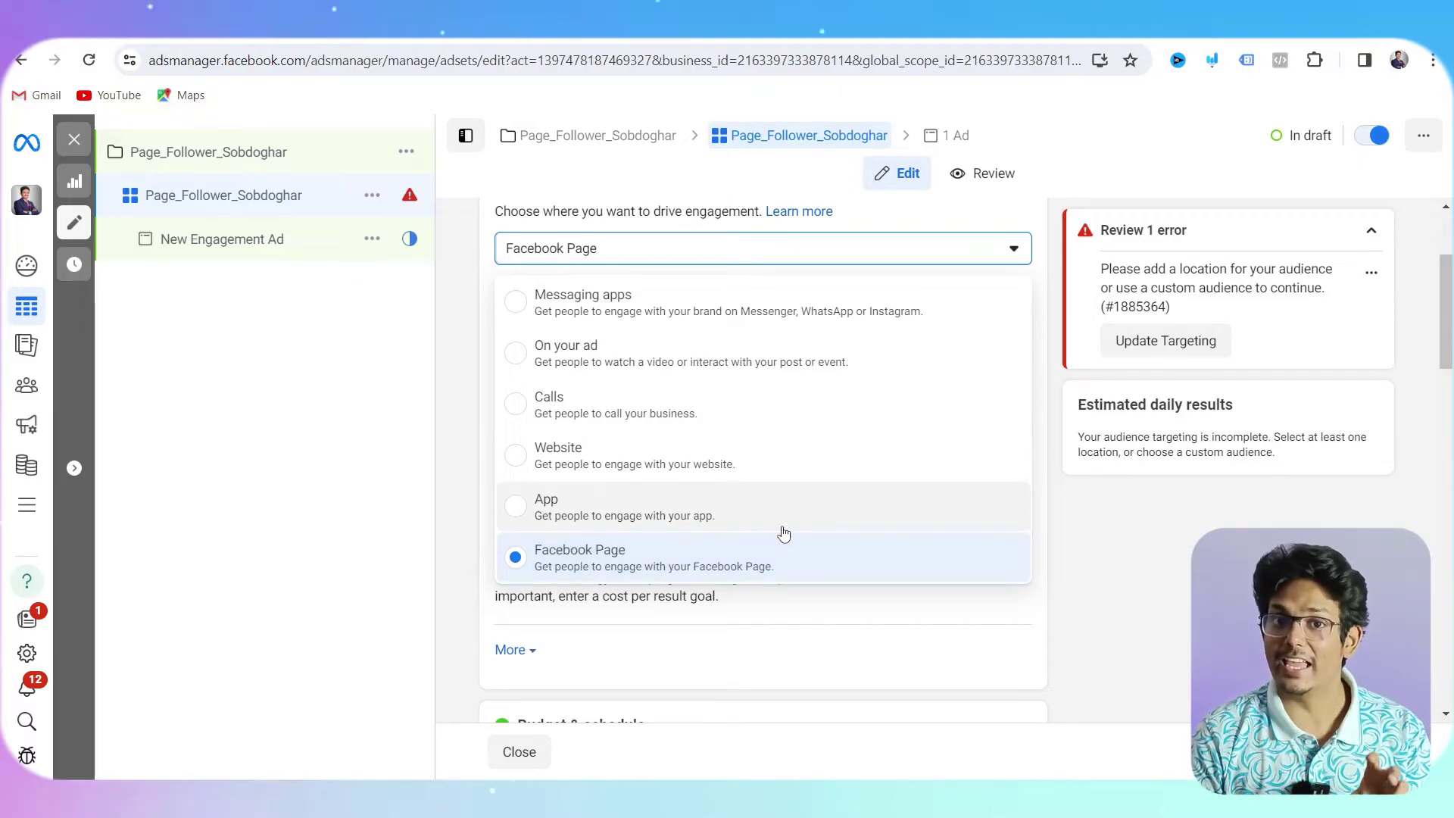
scroll(776, 545, "down", 1)
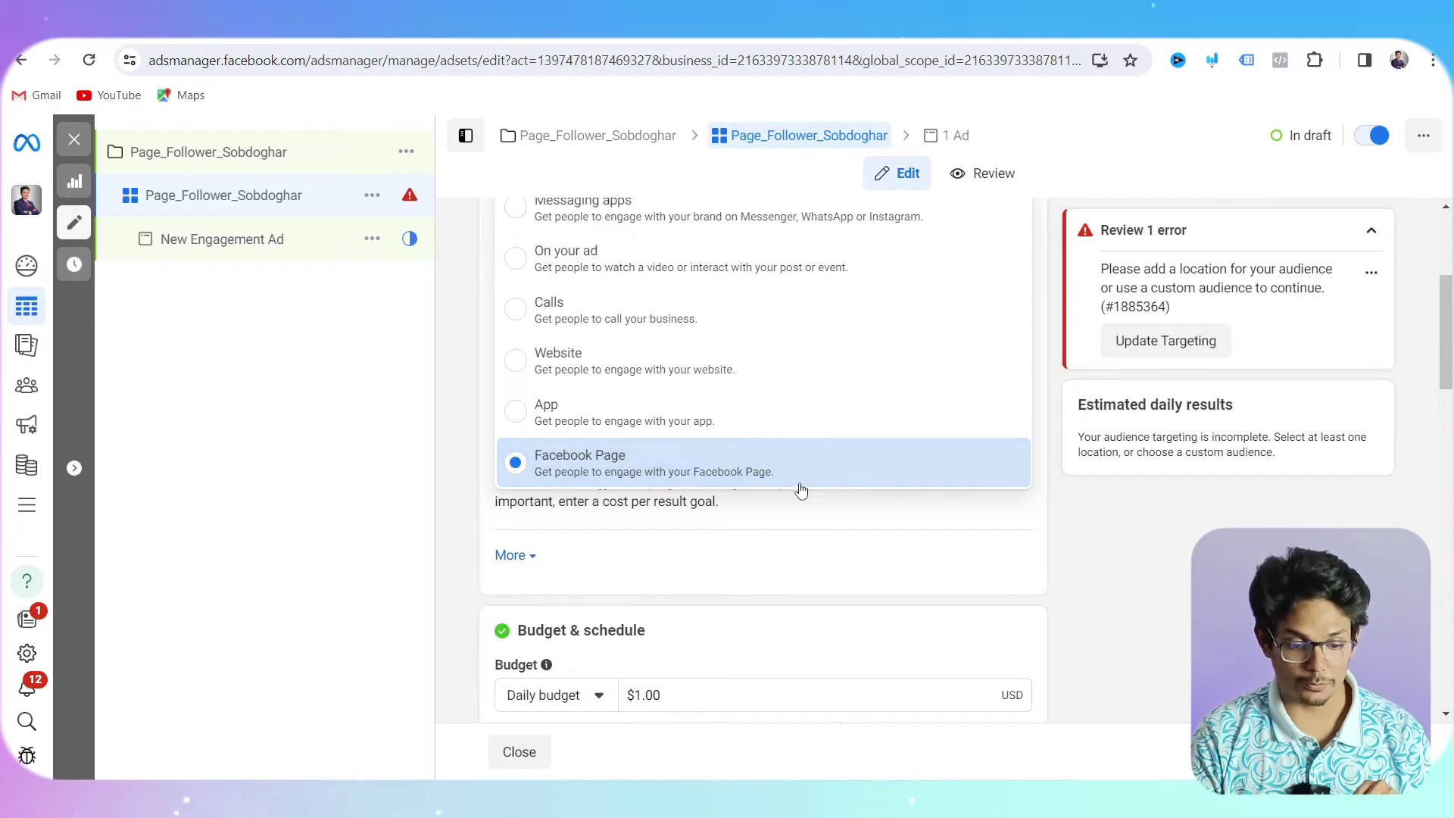
left_click(438, 483)
Set the ad set's schedule to start on April 2, 2024.
scroll(681, 400, "up", 1)
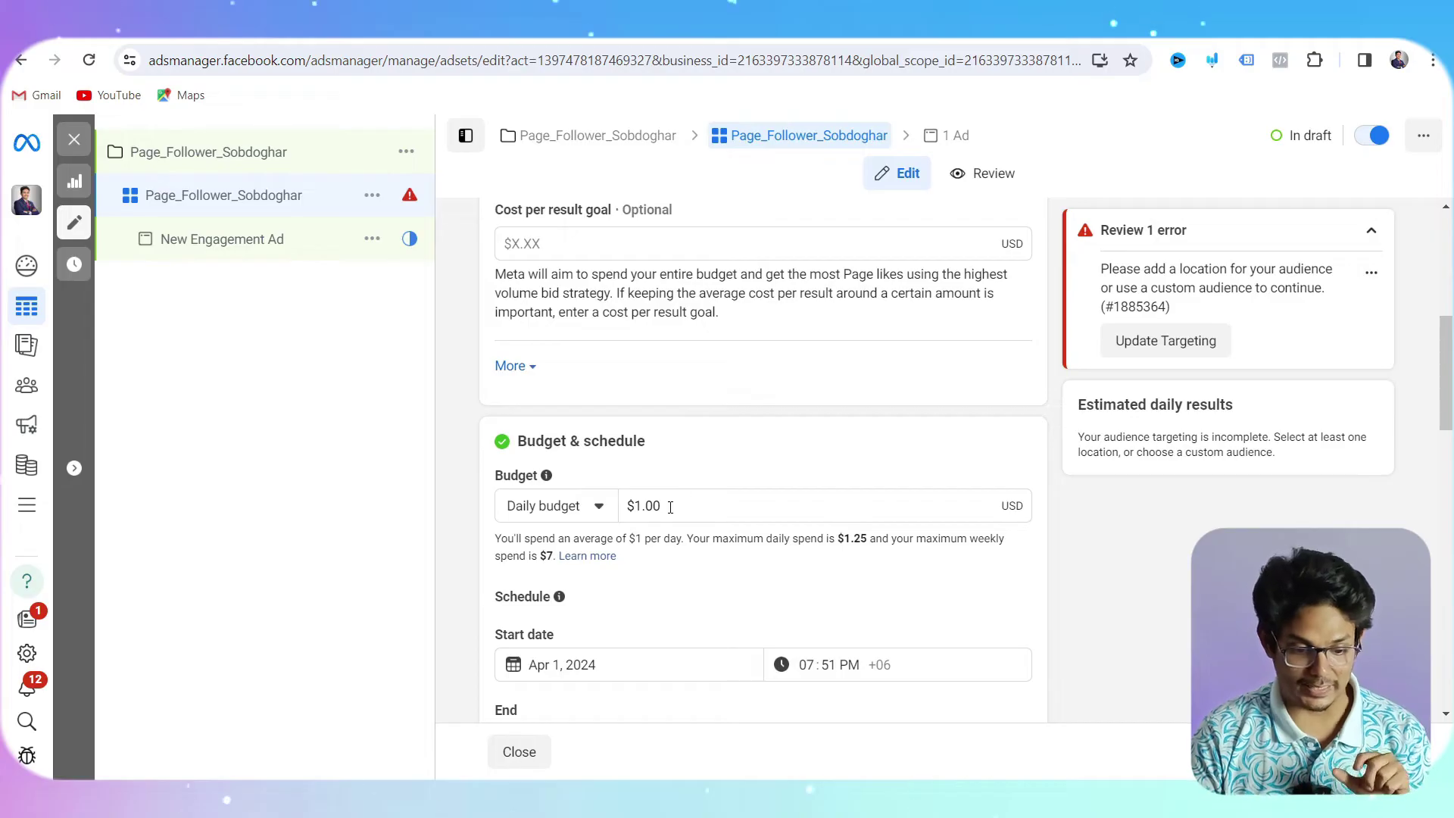
scroll(670, 508, "down", 1)
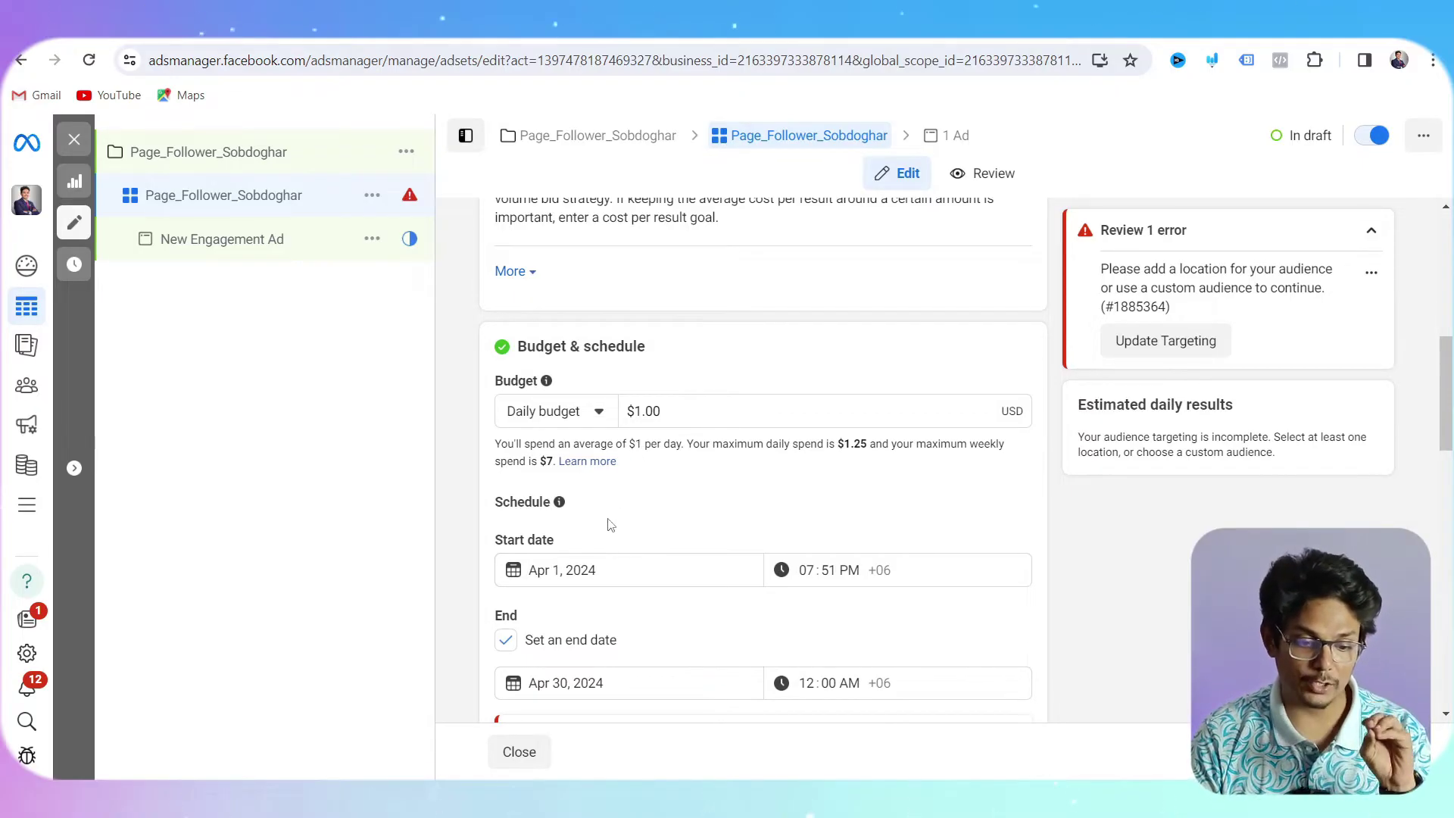
scroll(646, 459, "down", 1)
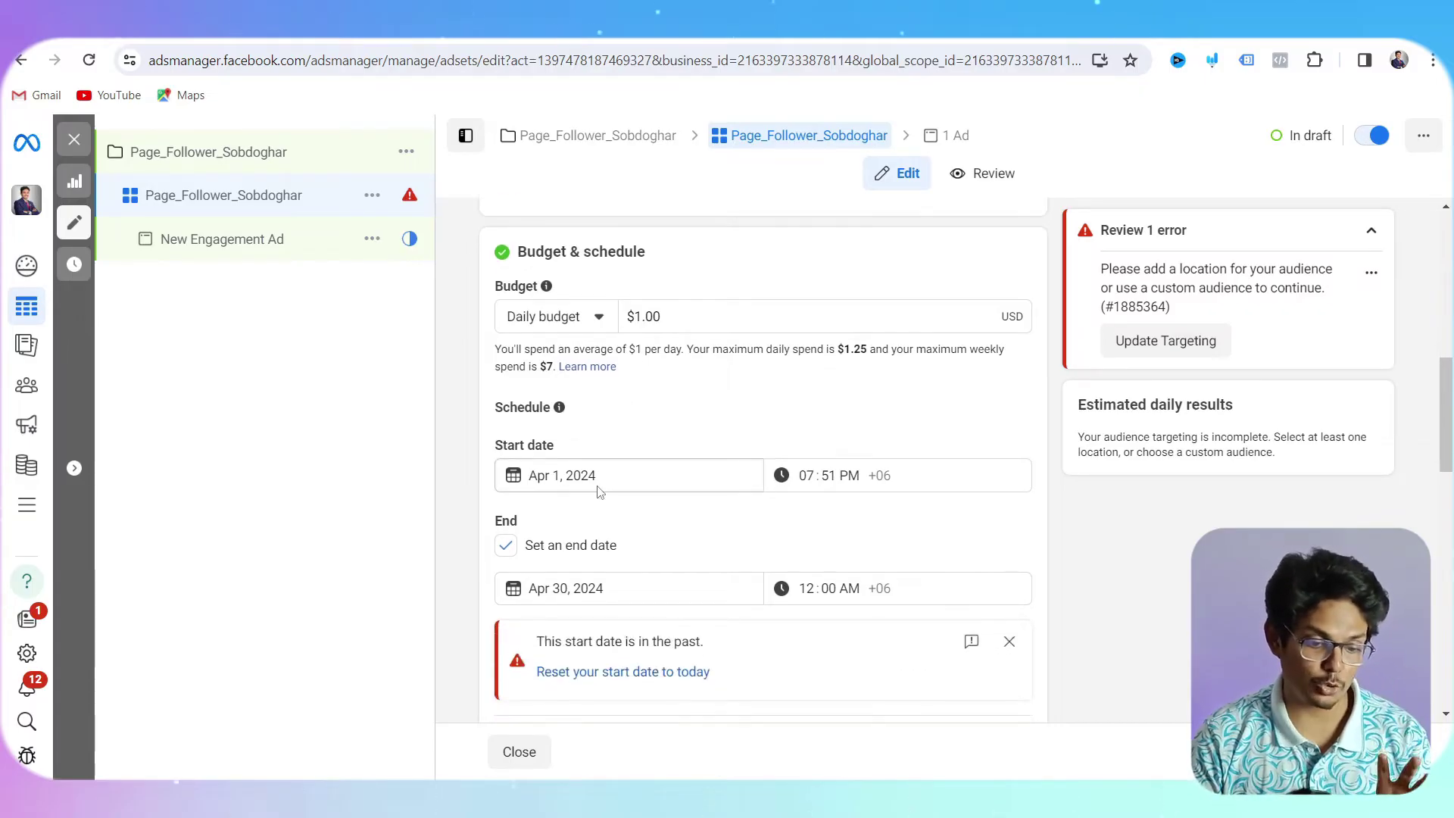
scroll(599, 492, "down", 1)
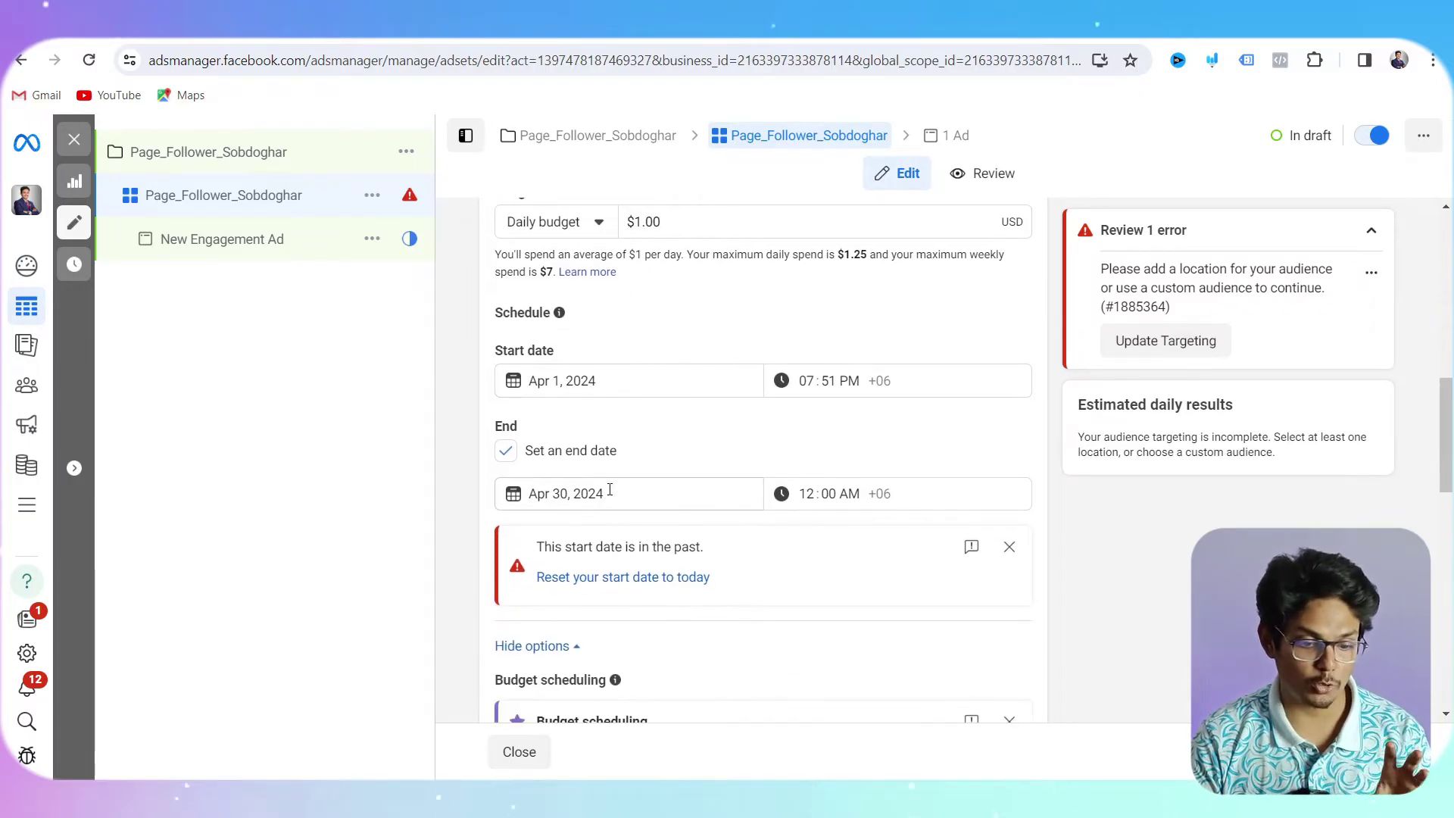
left_click(560, 383)
left_click(585, 479)
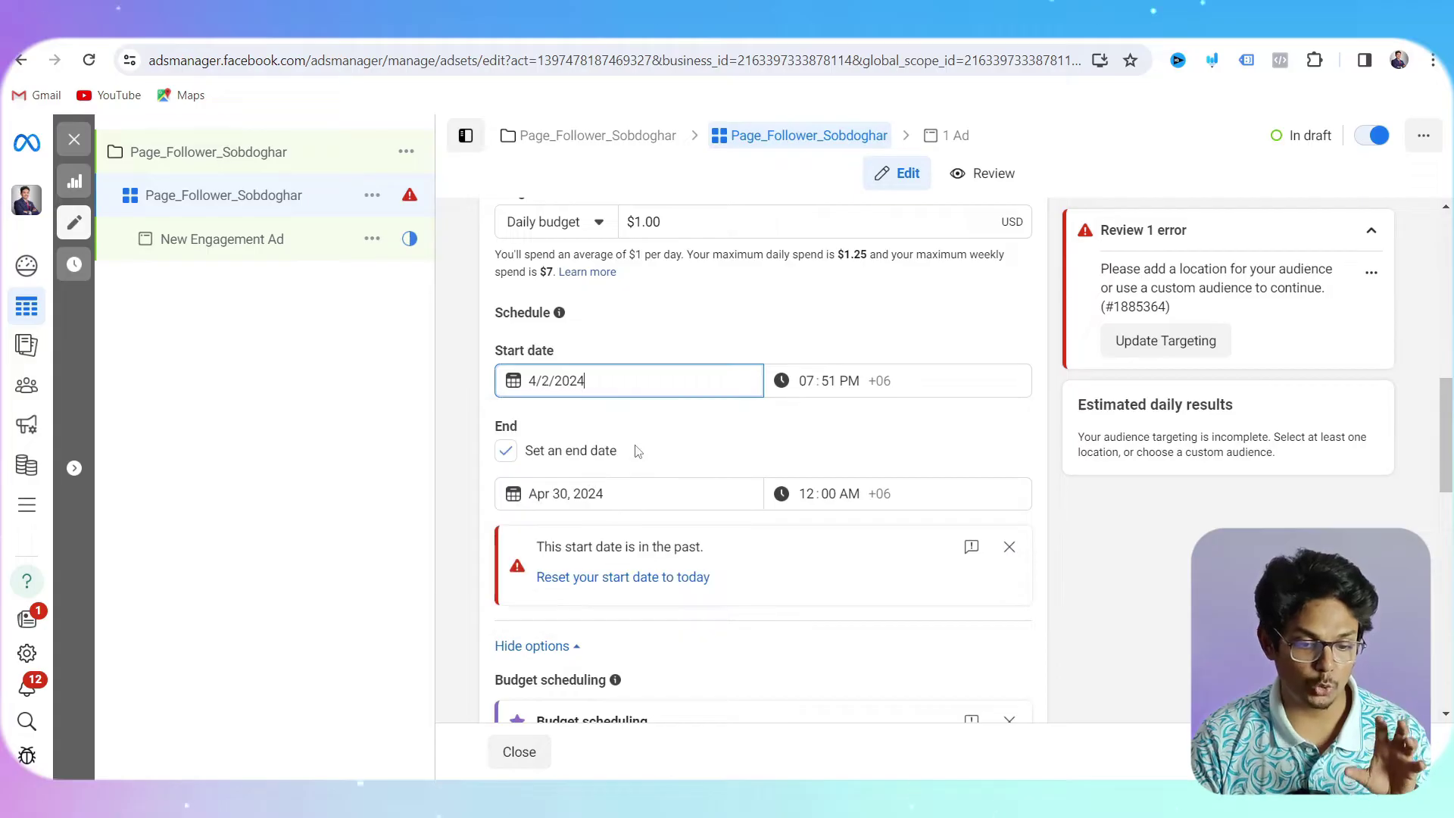
left_click(680, 424)
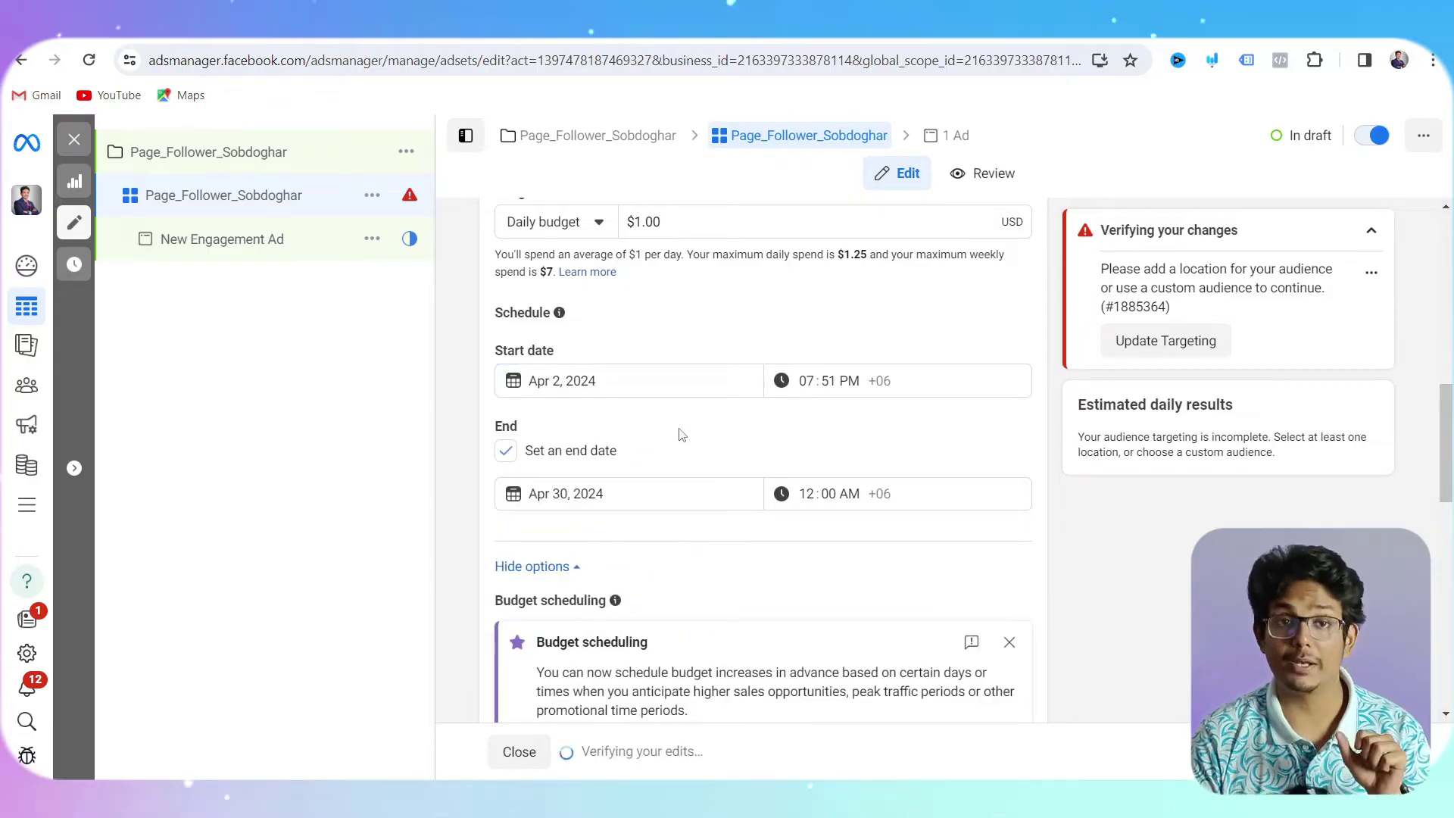
left_click(585, 385)
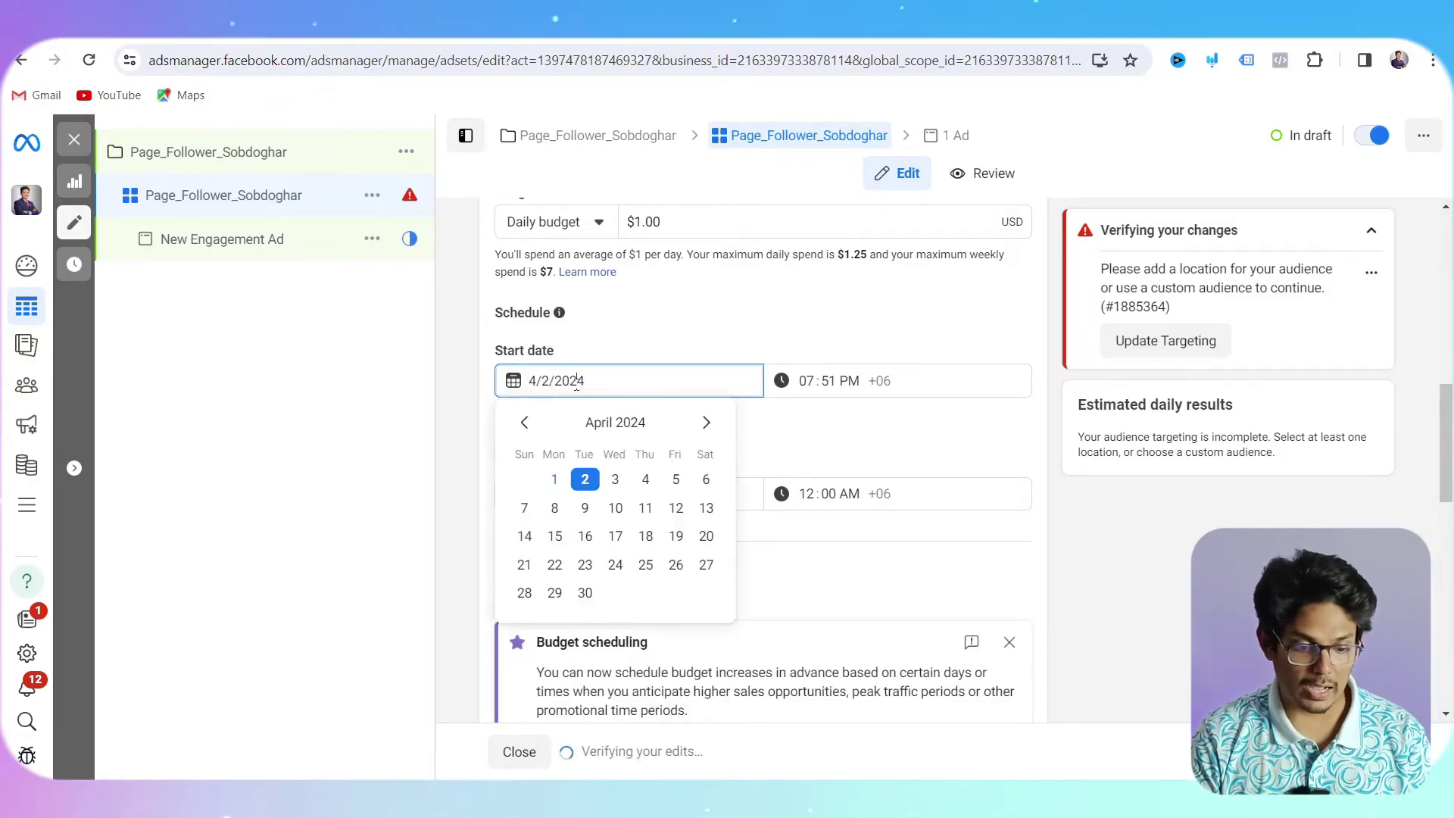
left_click(793, 462)
Review the ad set's cost per result goal, budget, scheduling and audience control settings.
scroll(792, 462, "down", 8)
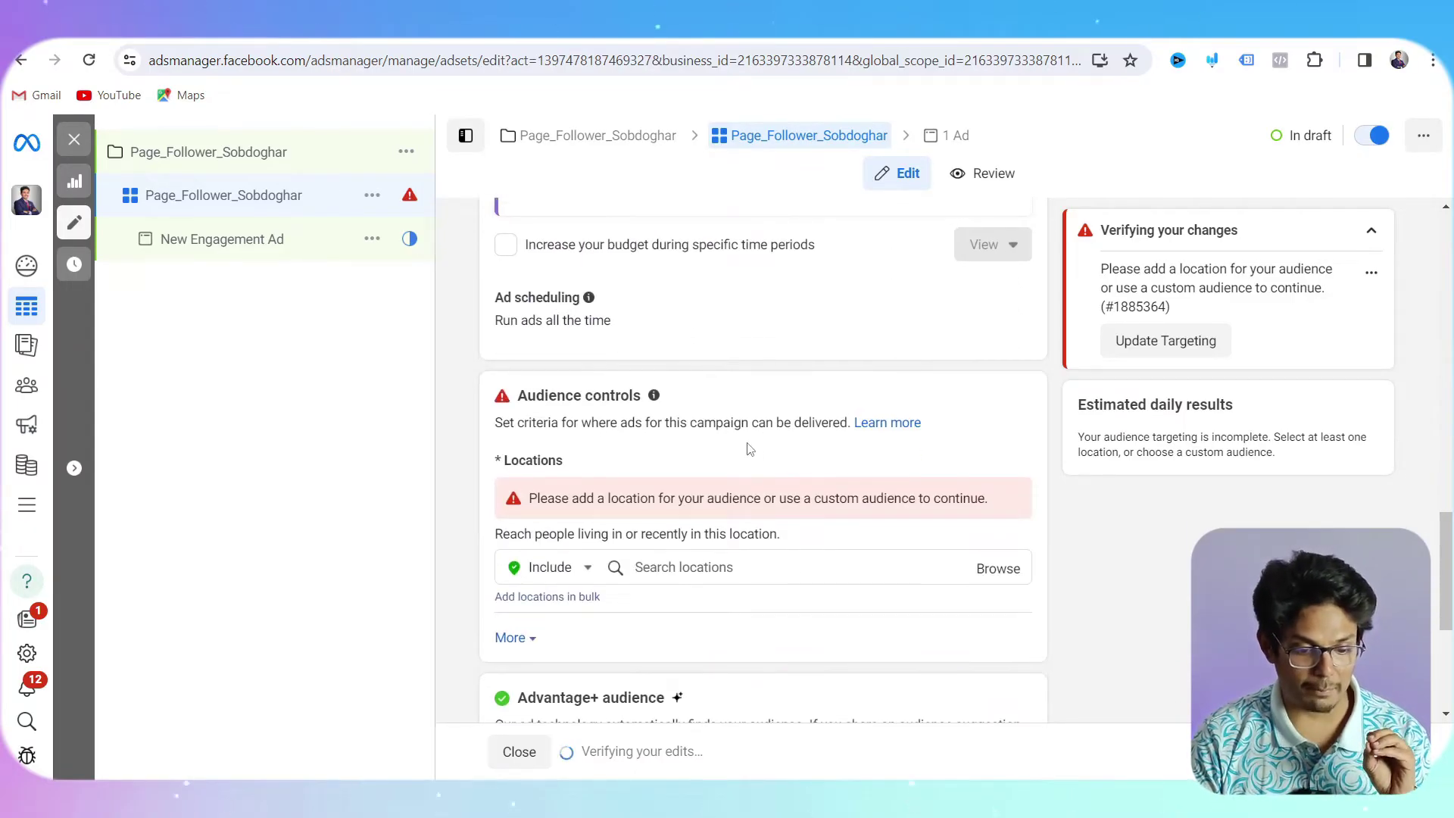
scroll(693, 533, "up", 7)
scroll(721, 514, "down", 2)
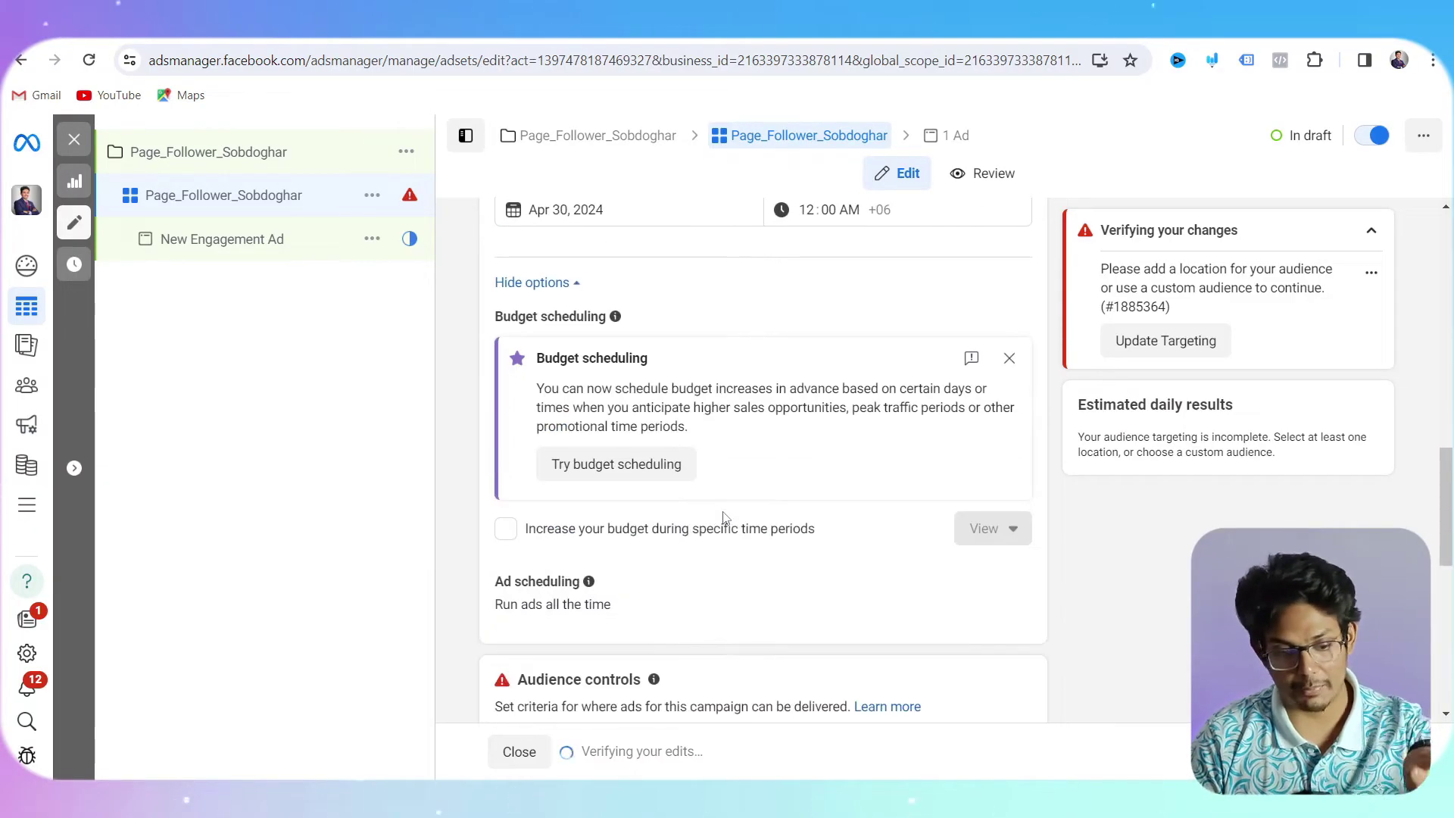
scroll(726, 518, "up", 3)
scroll(725, 518, "up", 5)
scroll(725, 515, "down", 2)
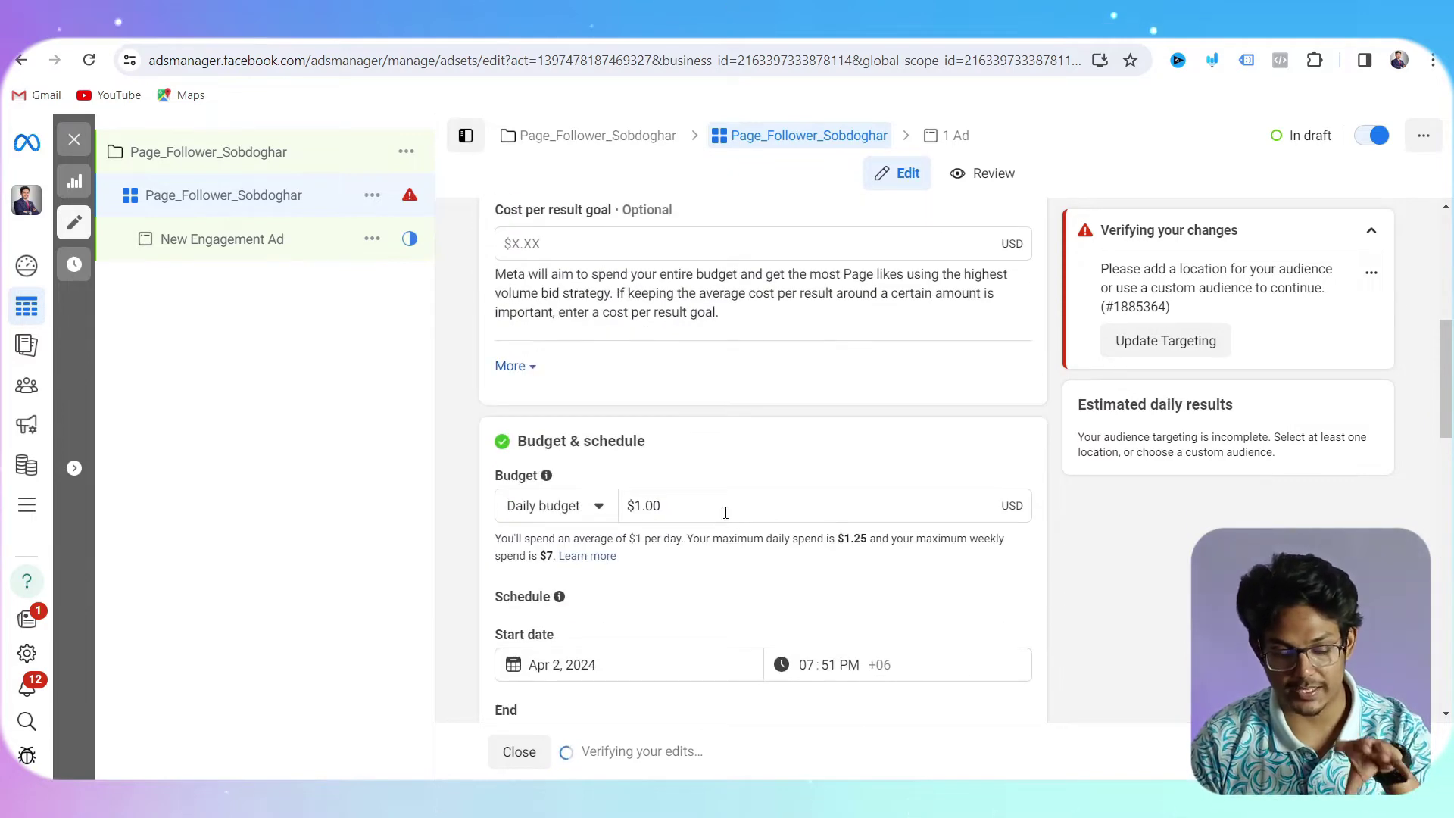
scroll(725, 513, "up", 4)
scroll(726, 513, "up", 1)
scroll(725, 512, "down", 8)
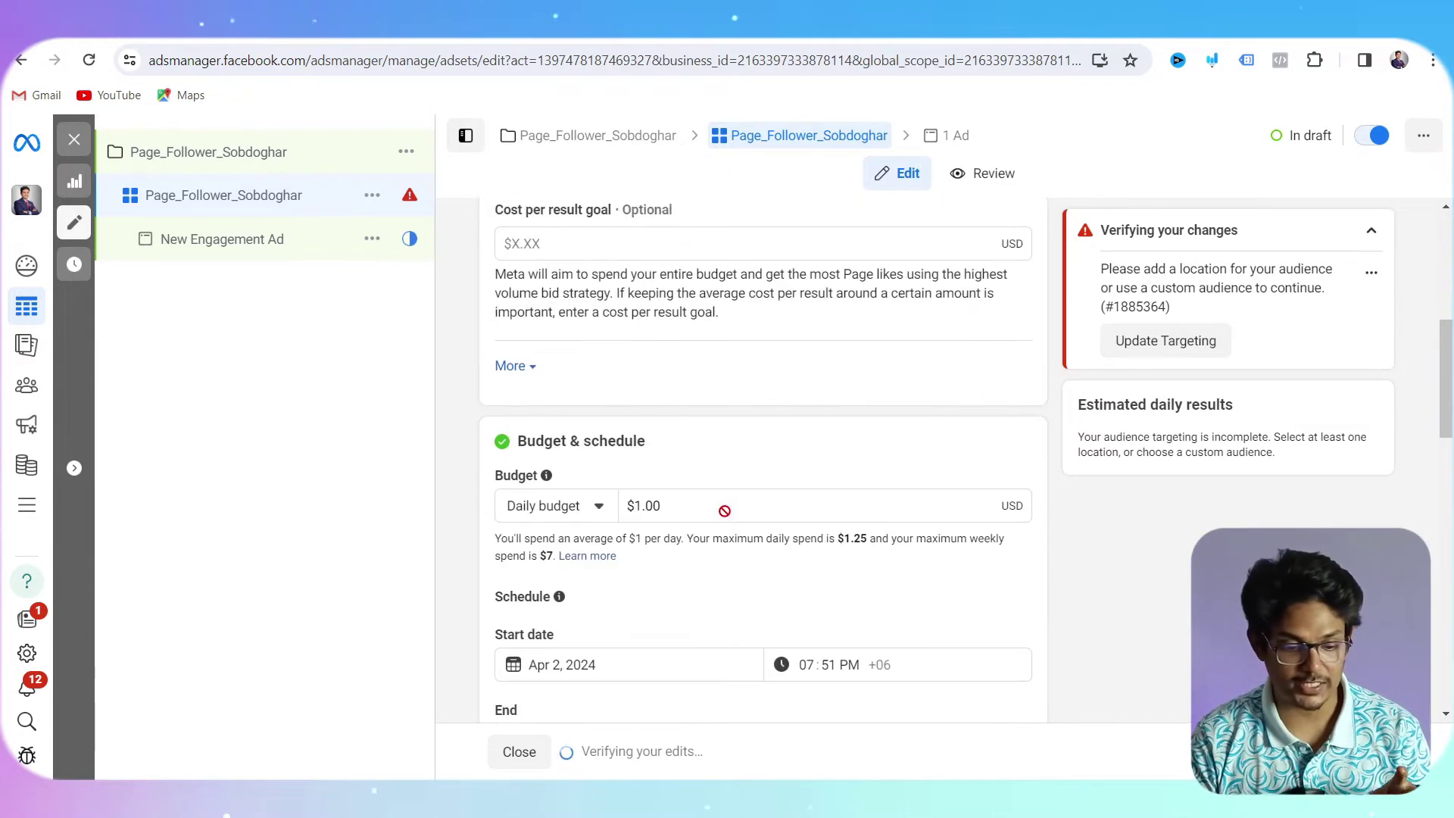
Open the target audience note in Sticky Notes over the ad set's location settings to consult the planned locations.
scroll(725, 511, "down", 8)
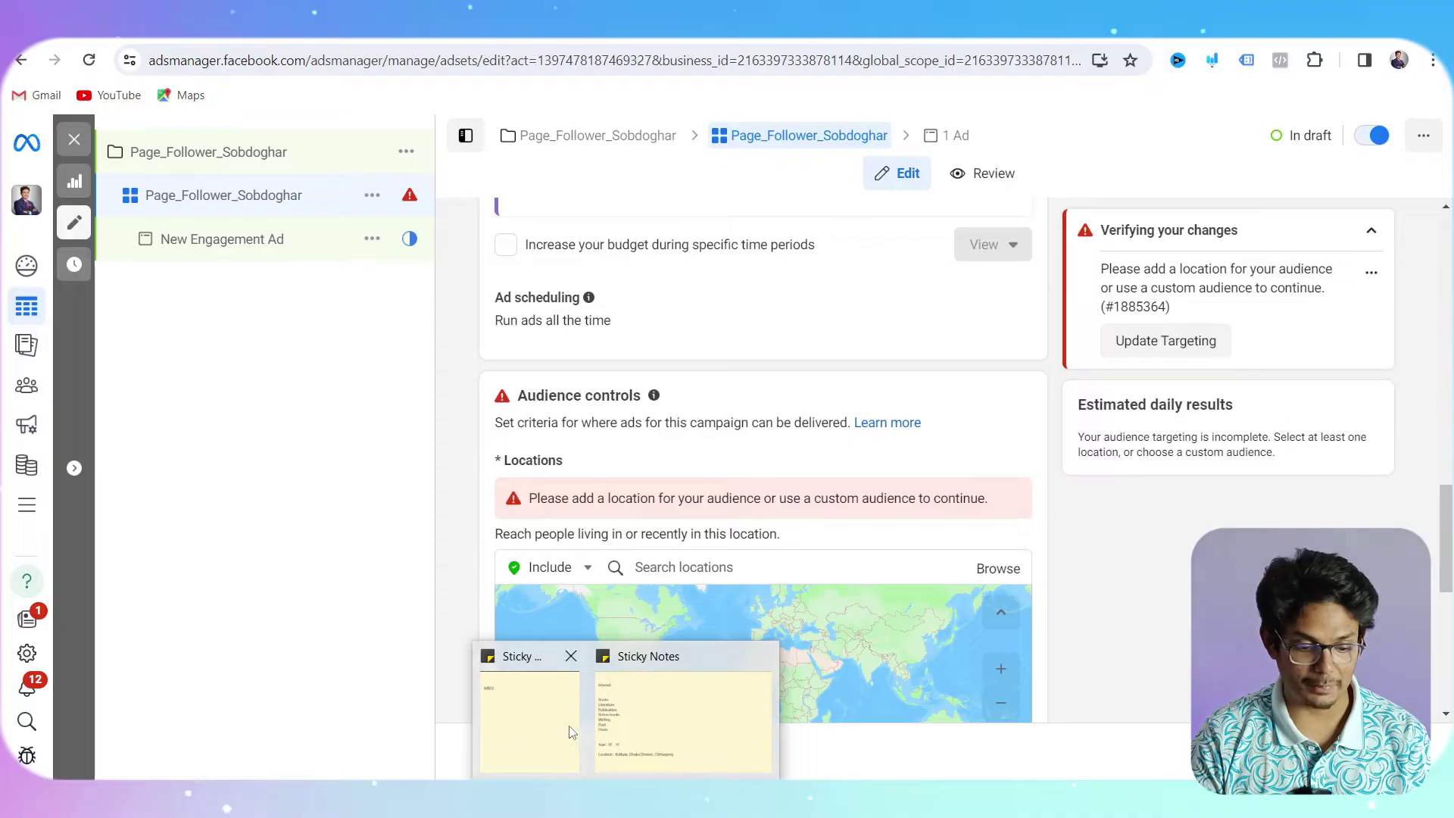
left_click(673, 709)
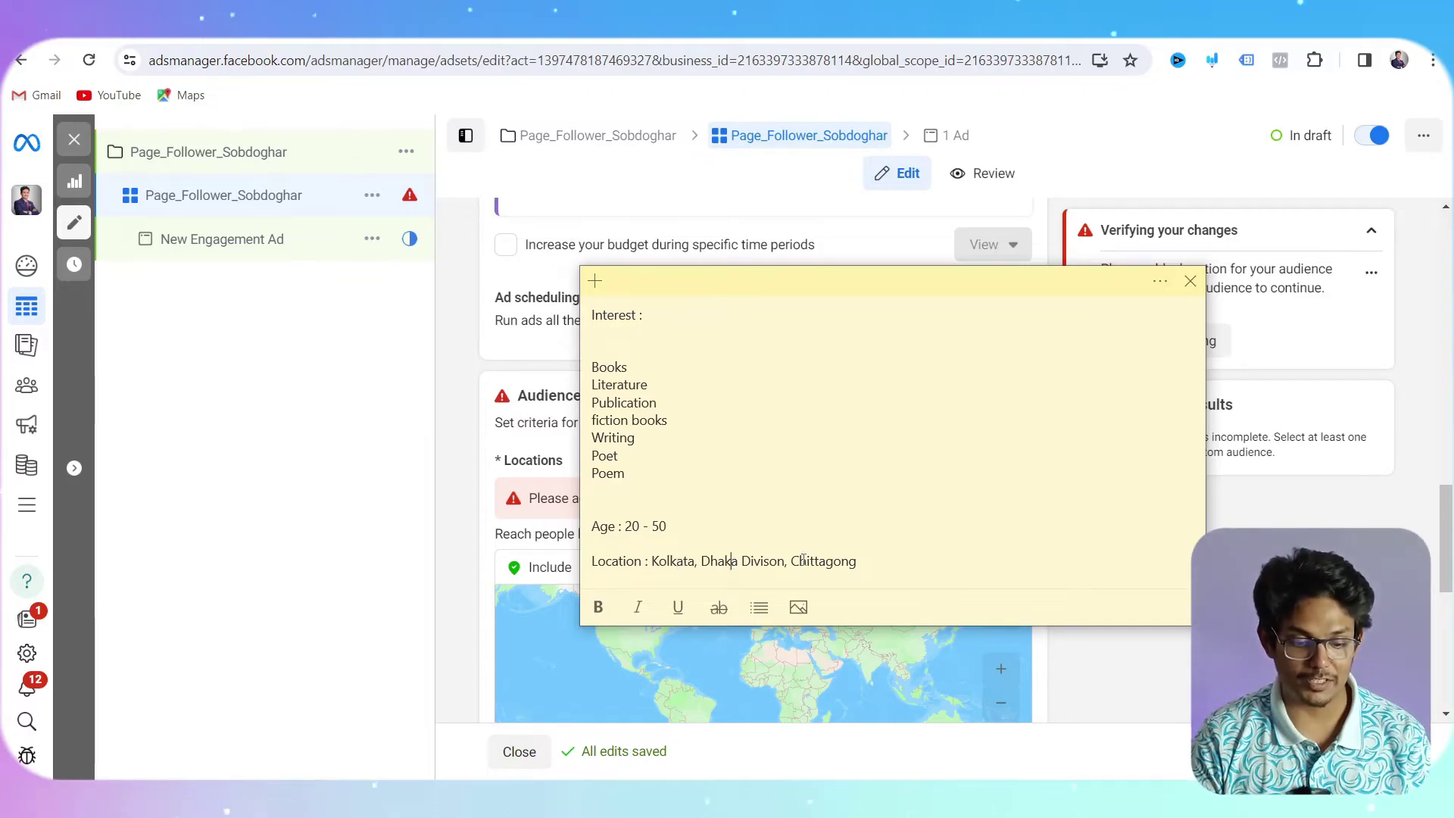
Add Kolkata, West Bengal, India and Dhaka, Dhaka Division, Bangladesh to the ad set's included locations.
left_click(455, 512)
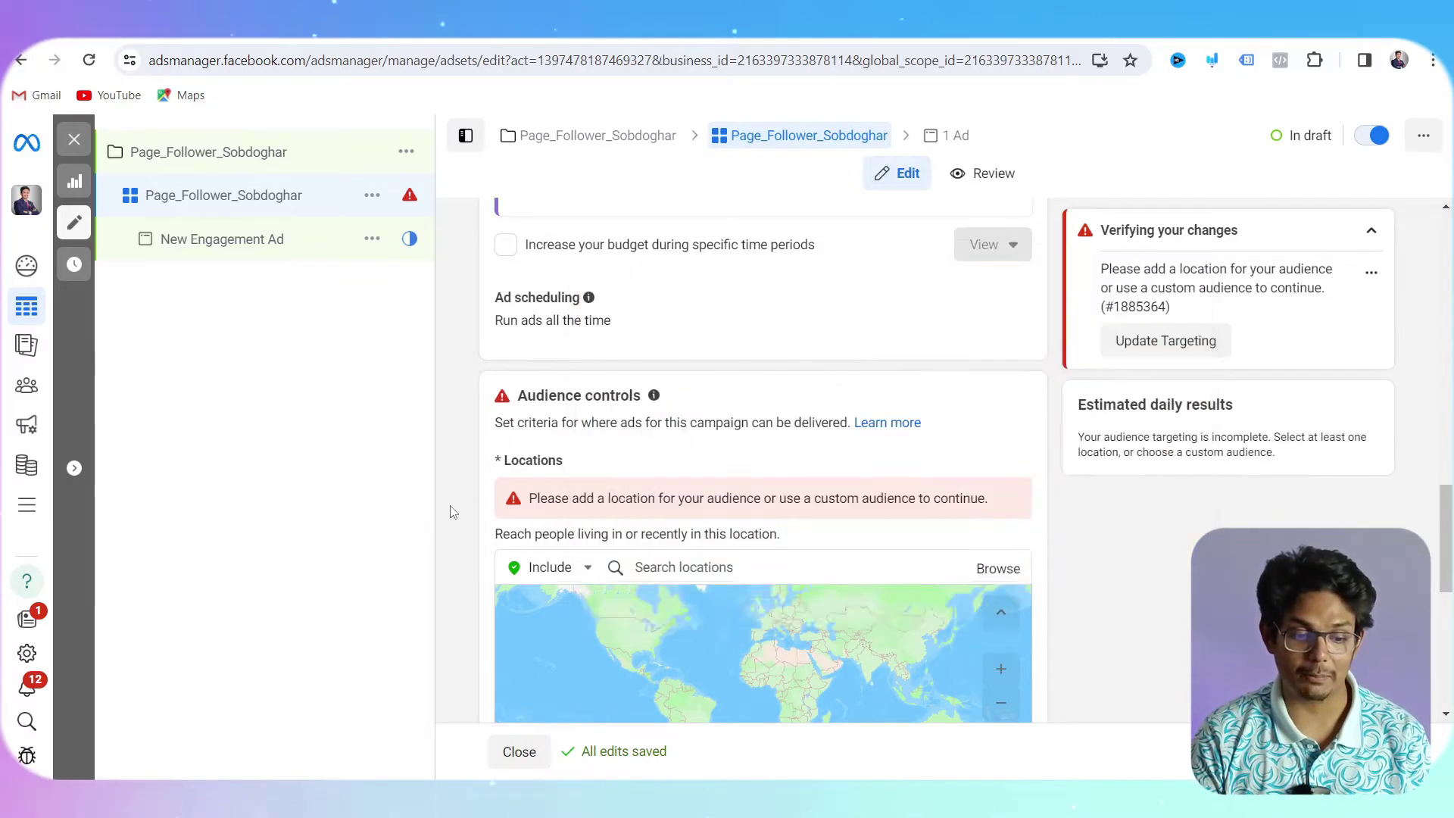
left_click(643, 567)
type("kolka")
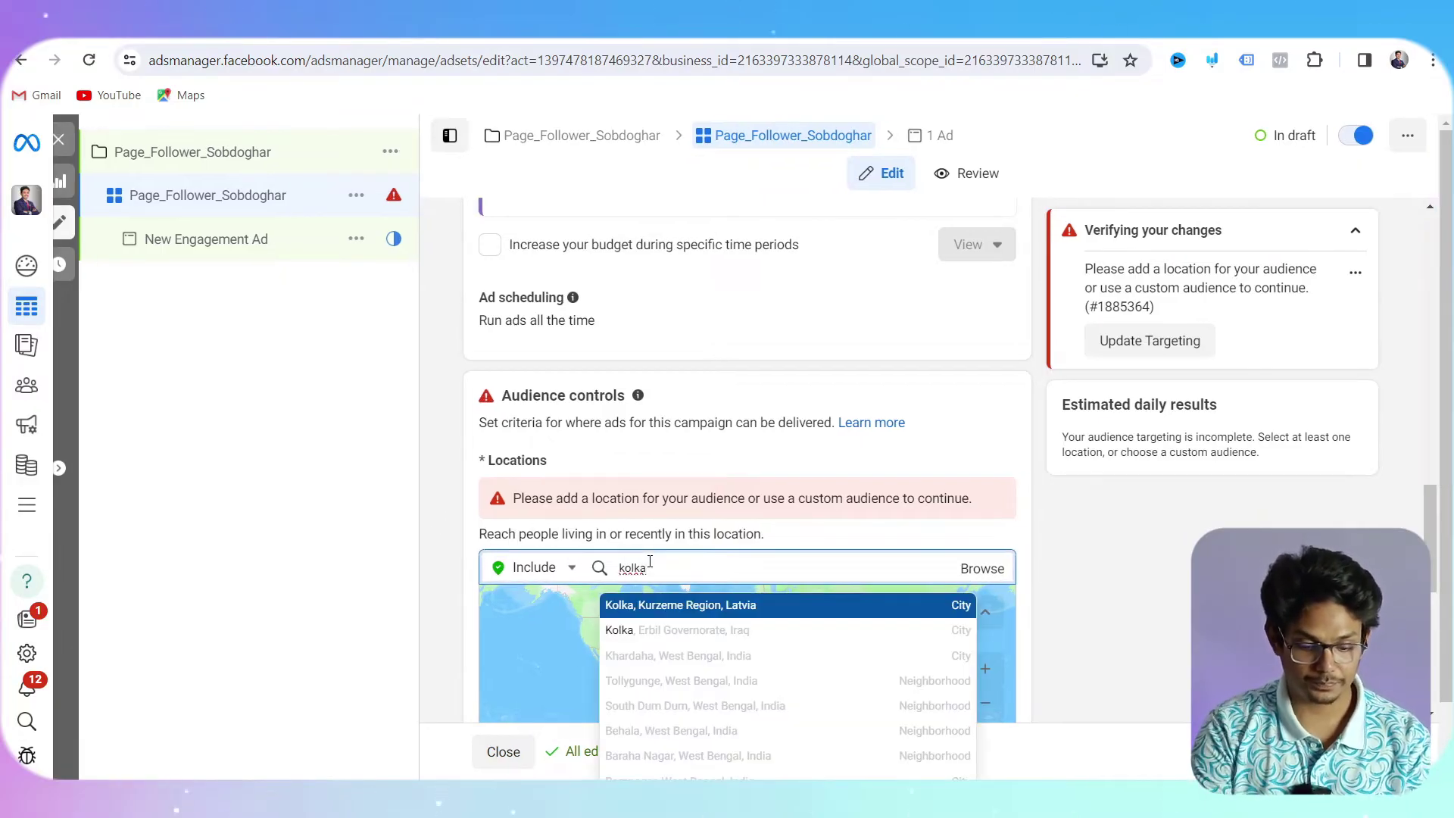
type("kata")
double_click(648, 567)
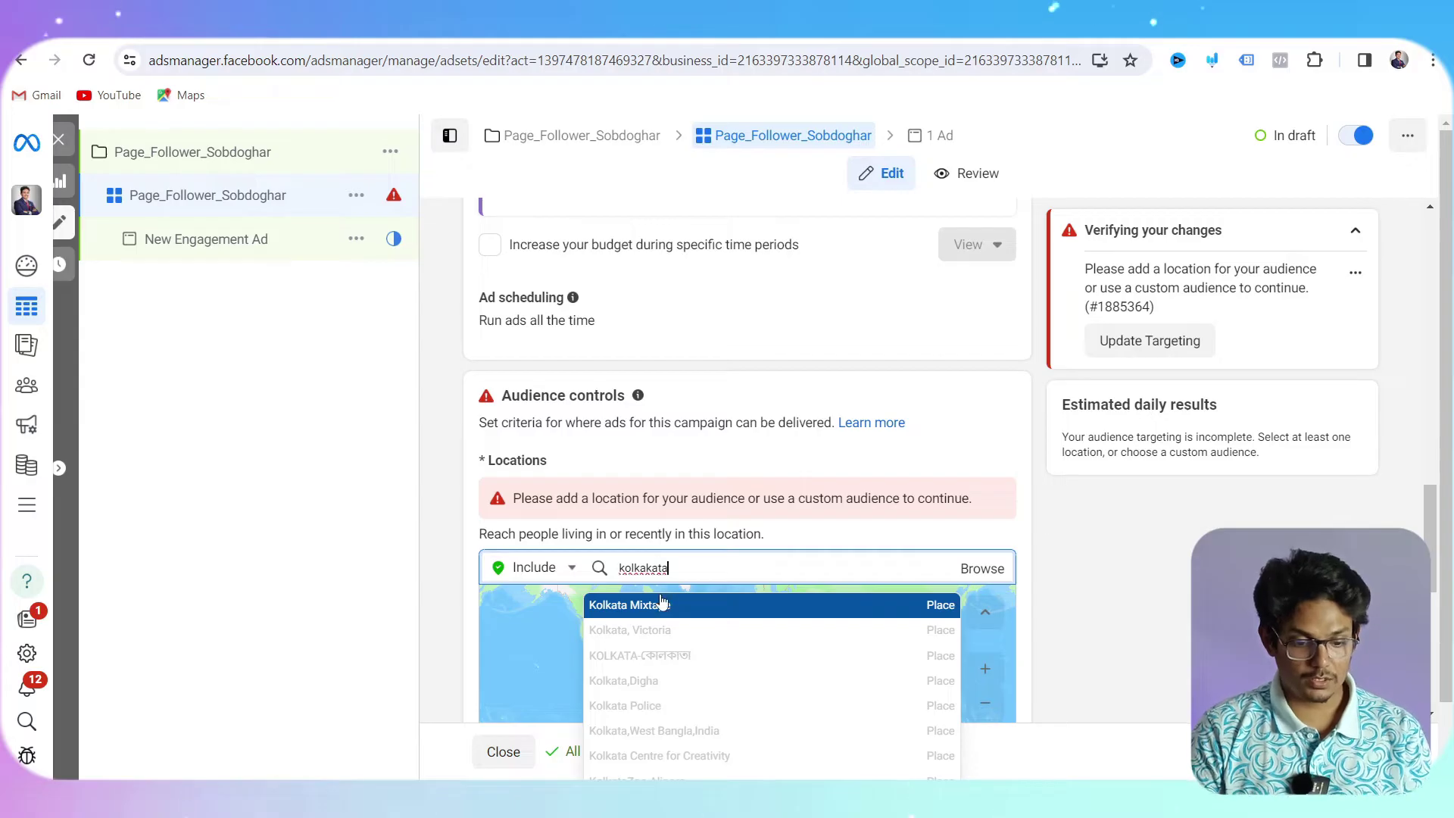
type("k")
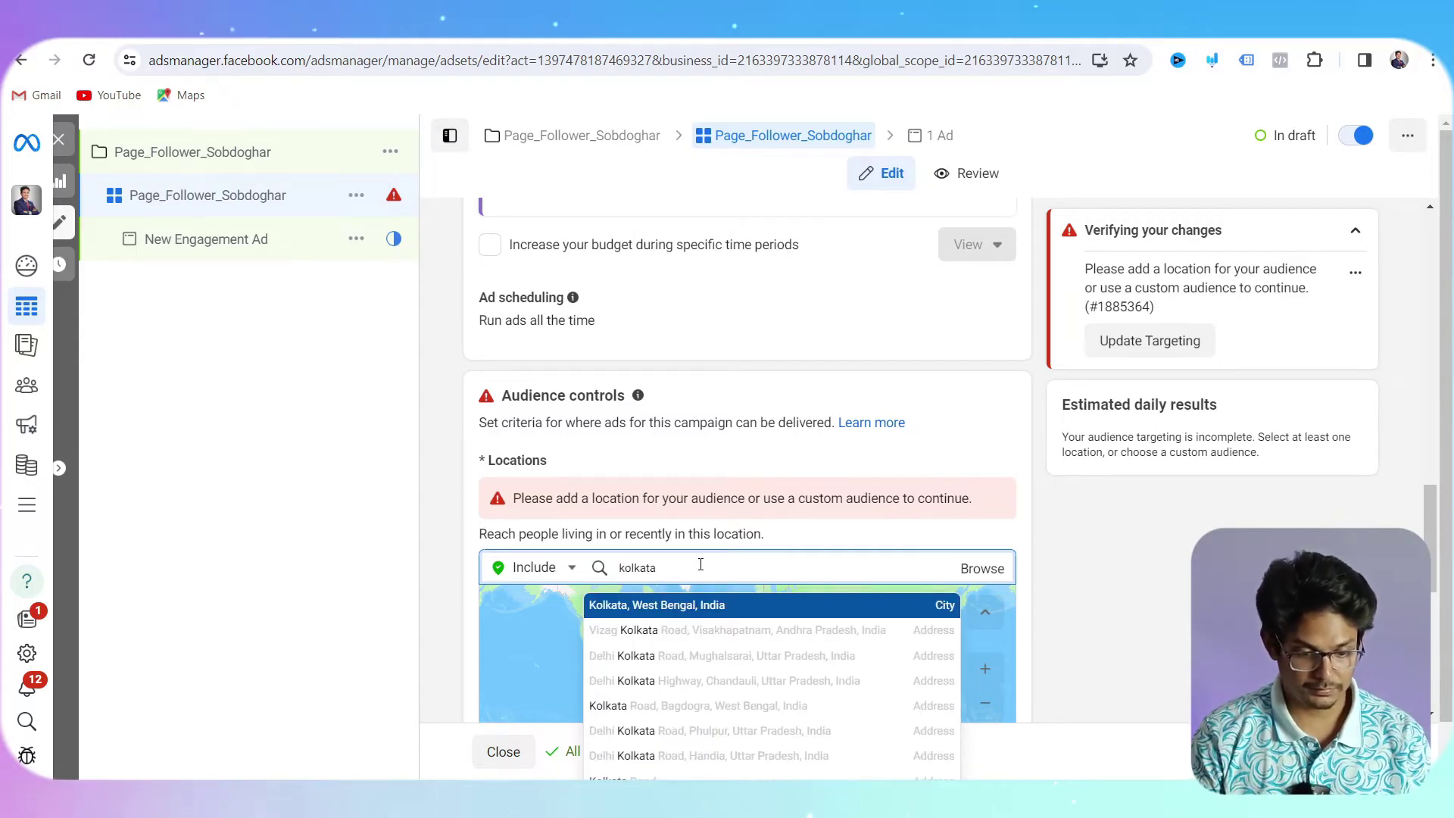
left_click(698, 605)
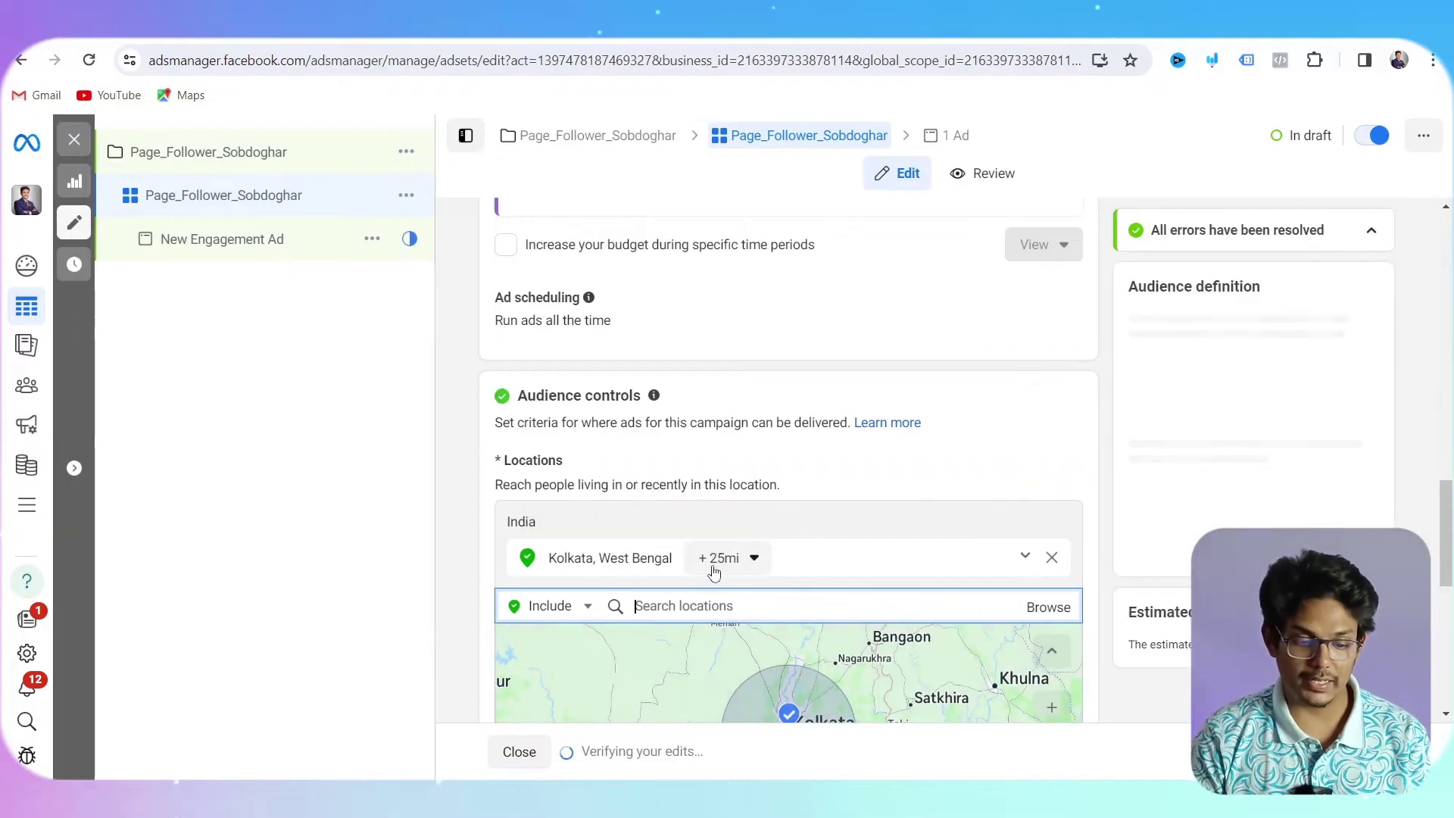
type("dhaka")
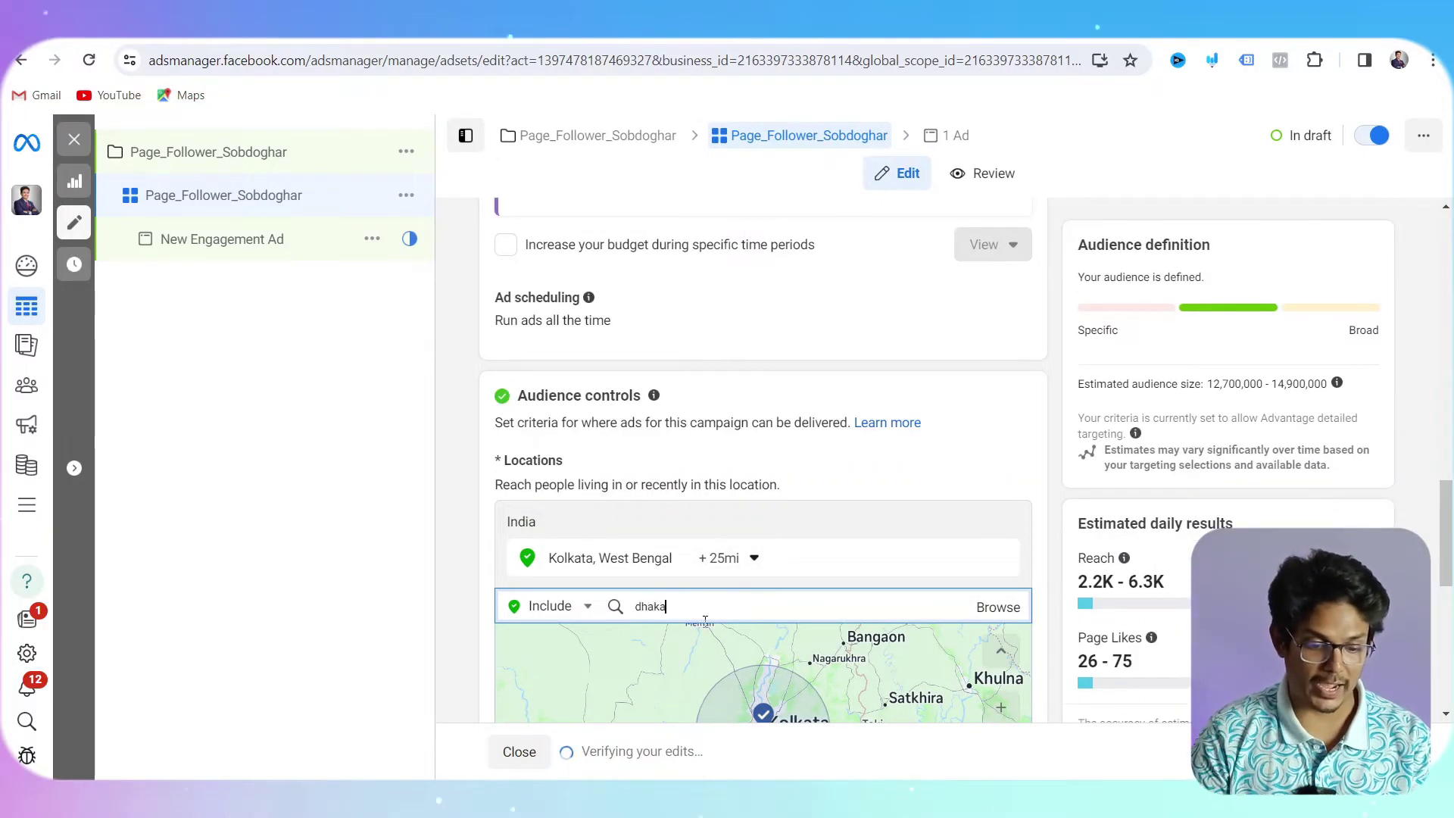
left_click(674, 644)
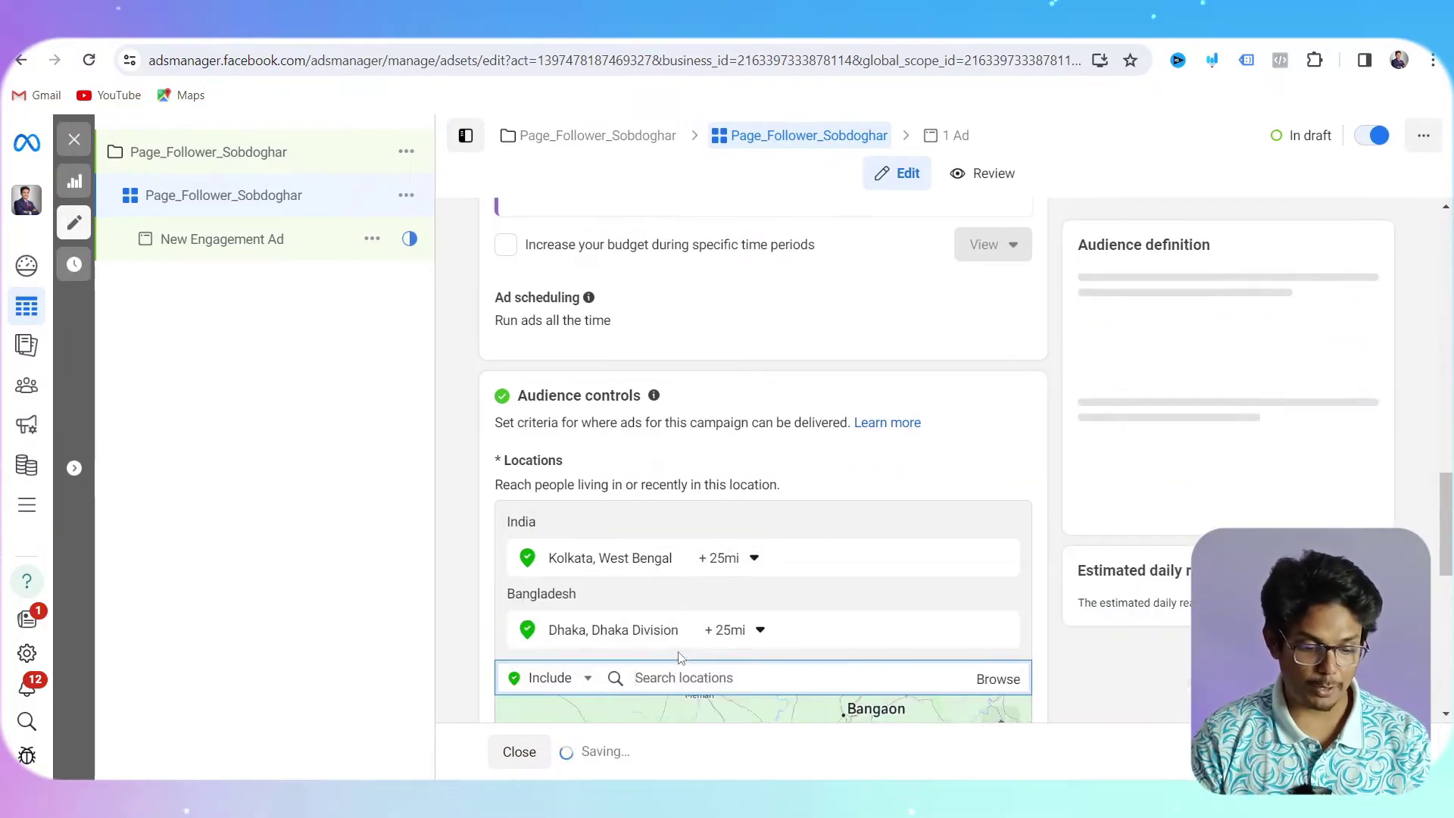
type("chittagon")
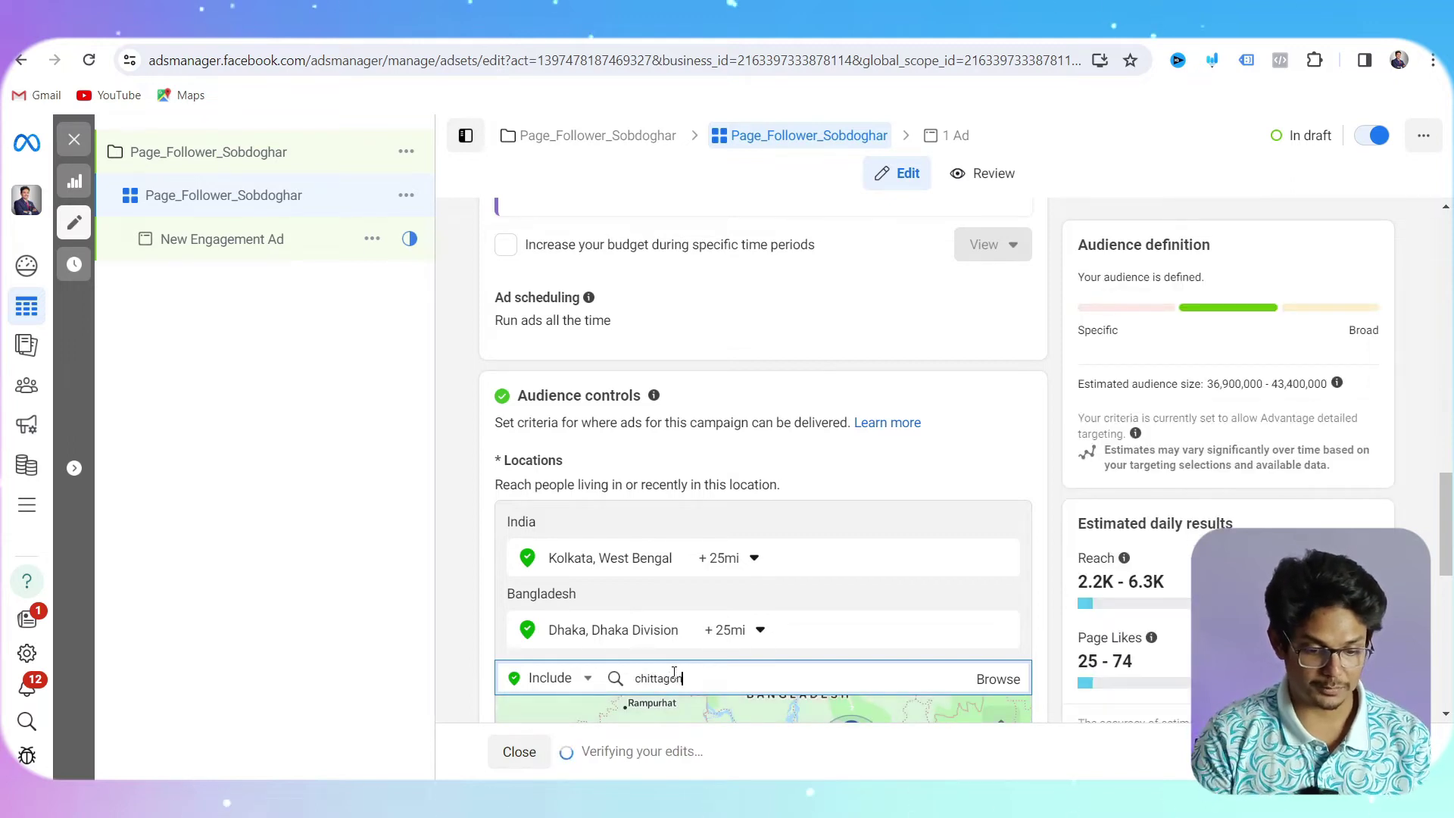
scroll(680, 665, "down", 3)
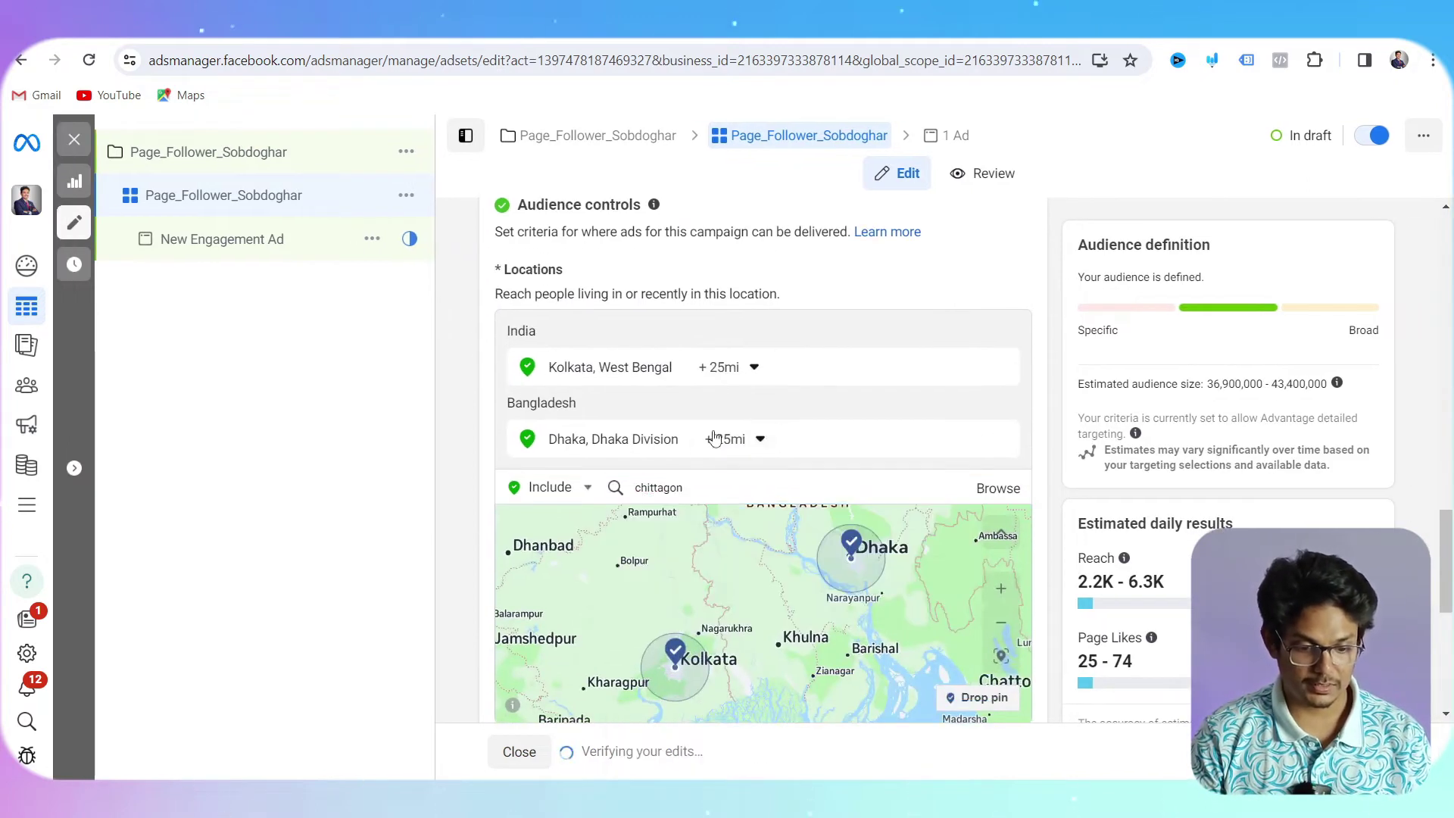
double_click(703, 493)
left_click(712, 491)
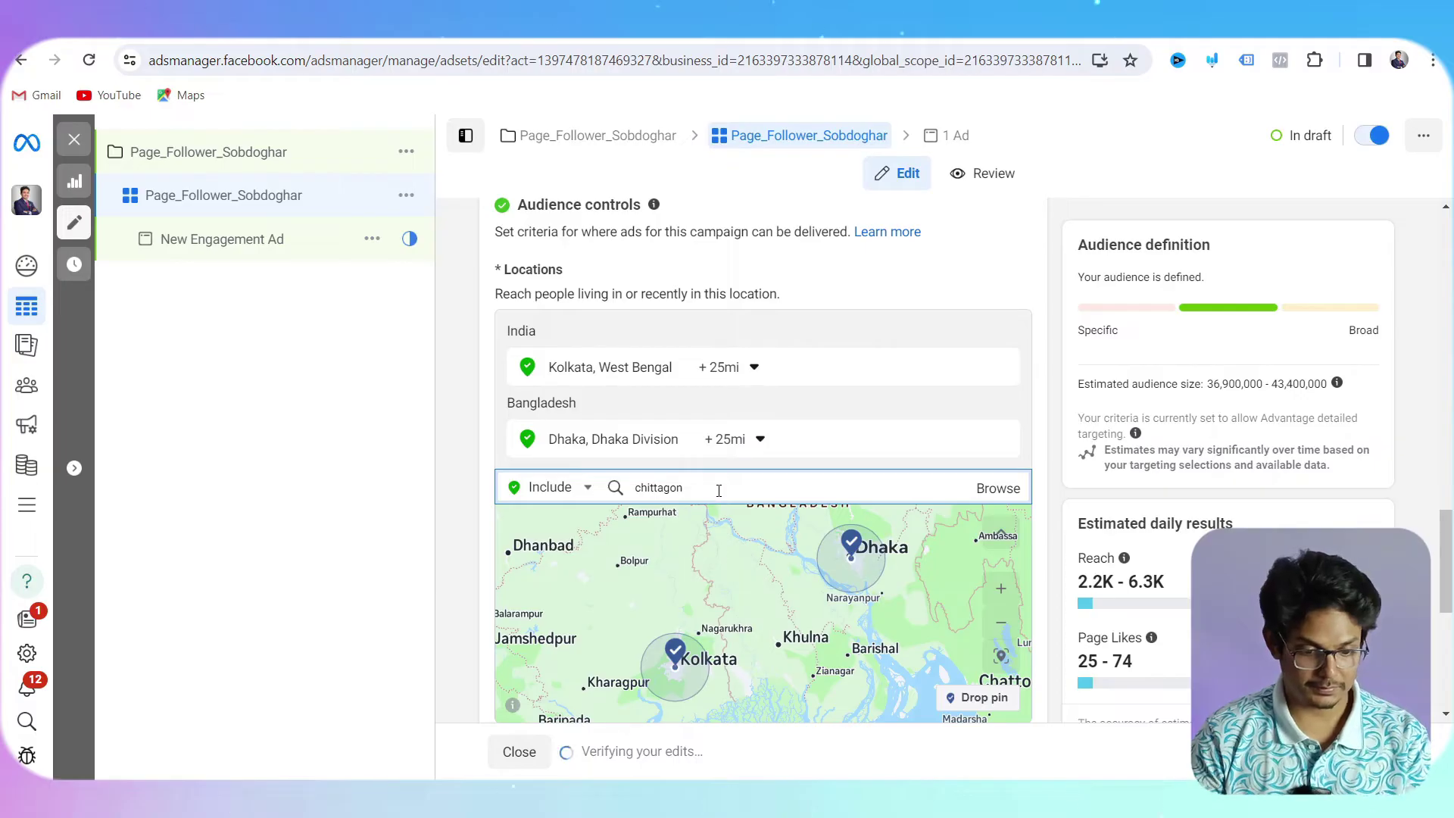
key("BackSpace")
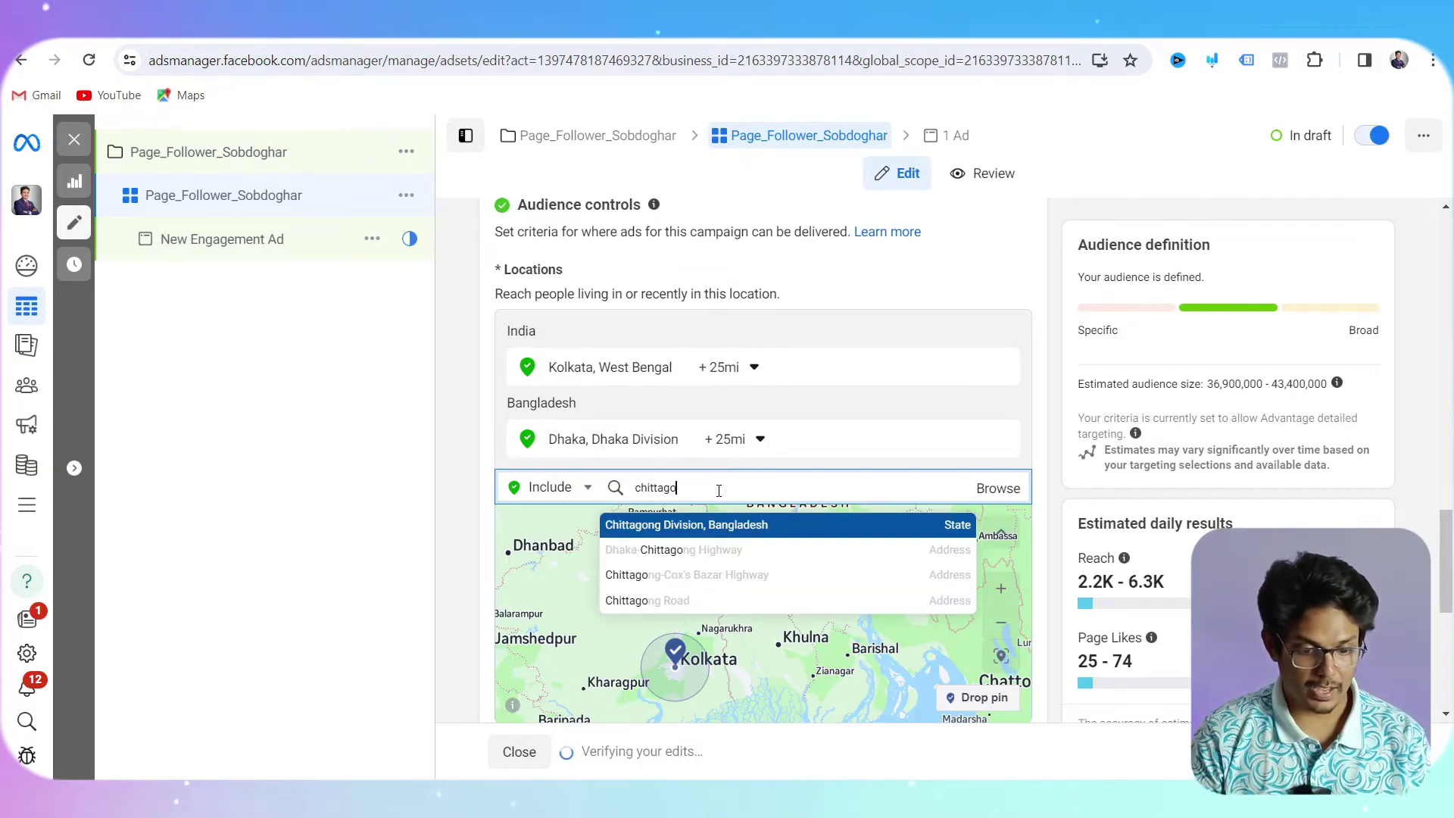
left_click(698, 530)
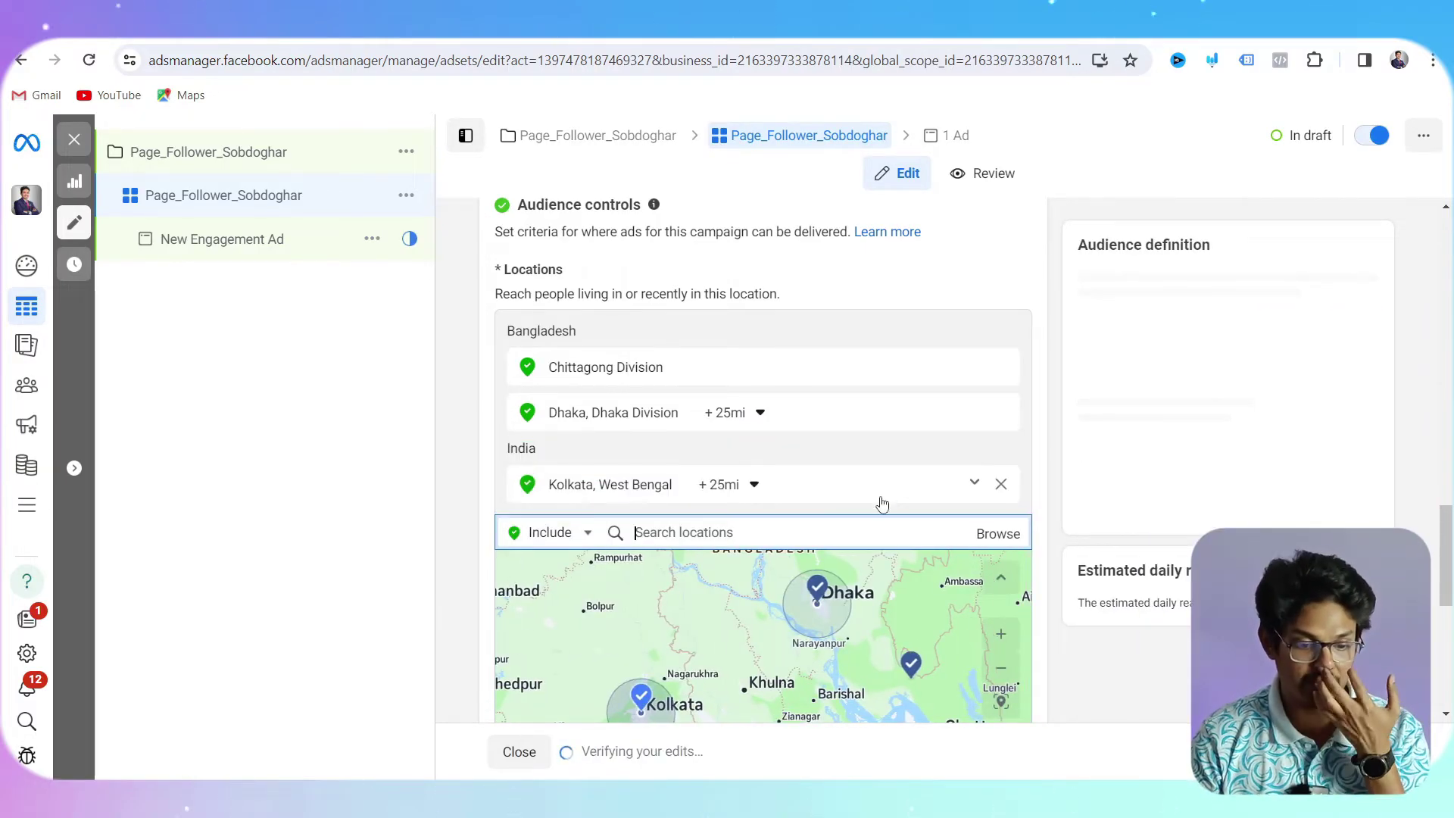
scroll(763, 471, "up", 1)
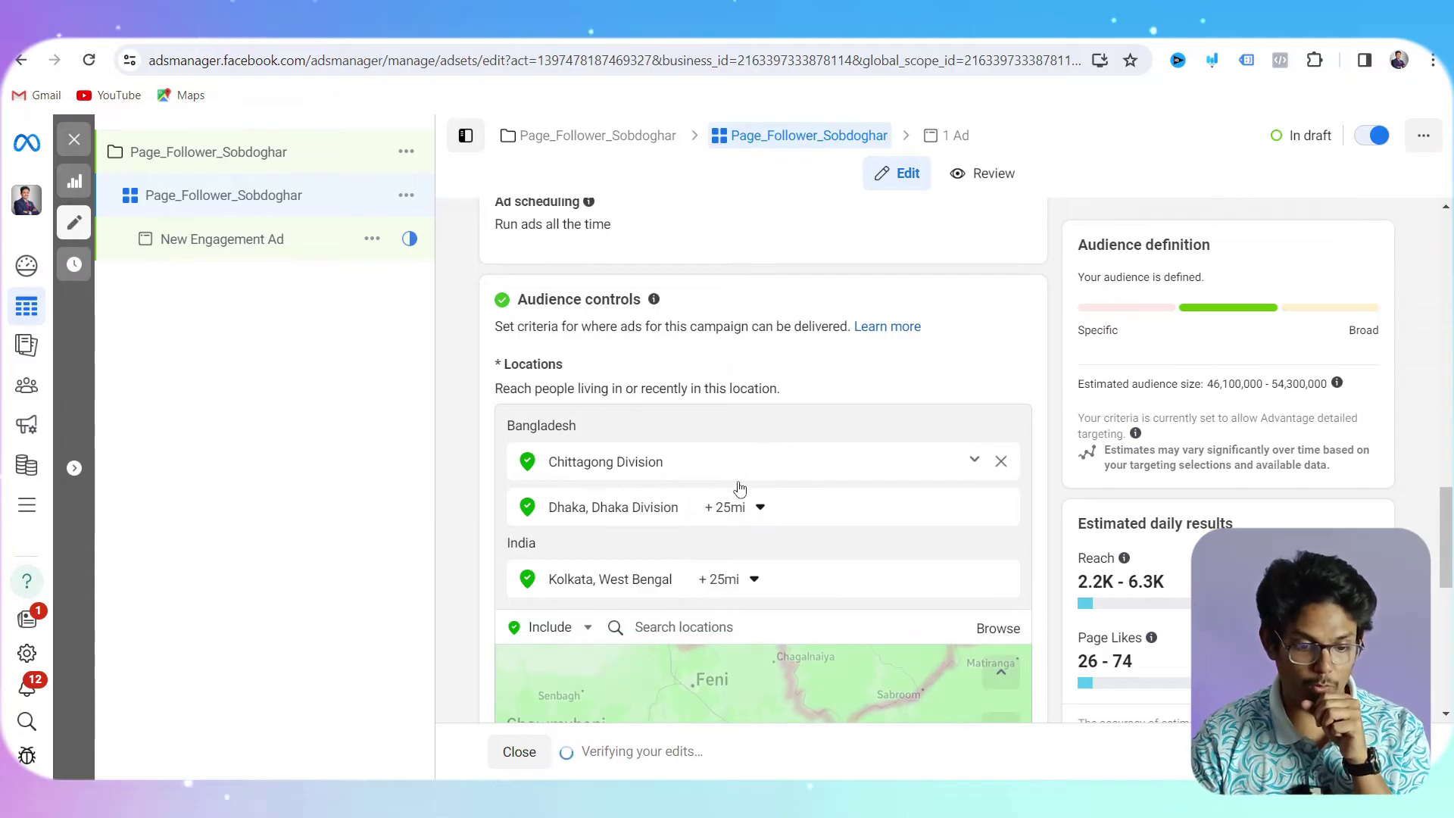
left_click(758, 507)
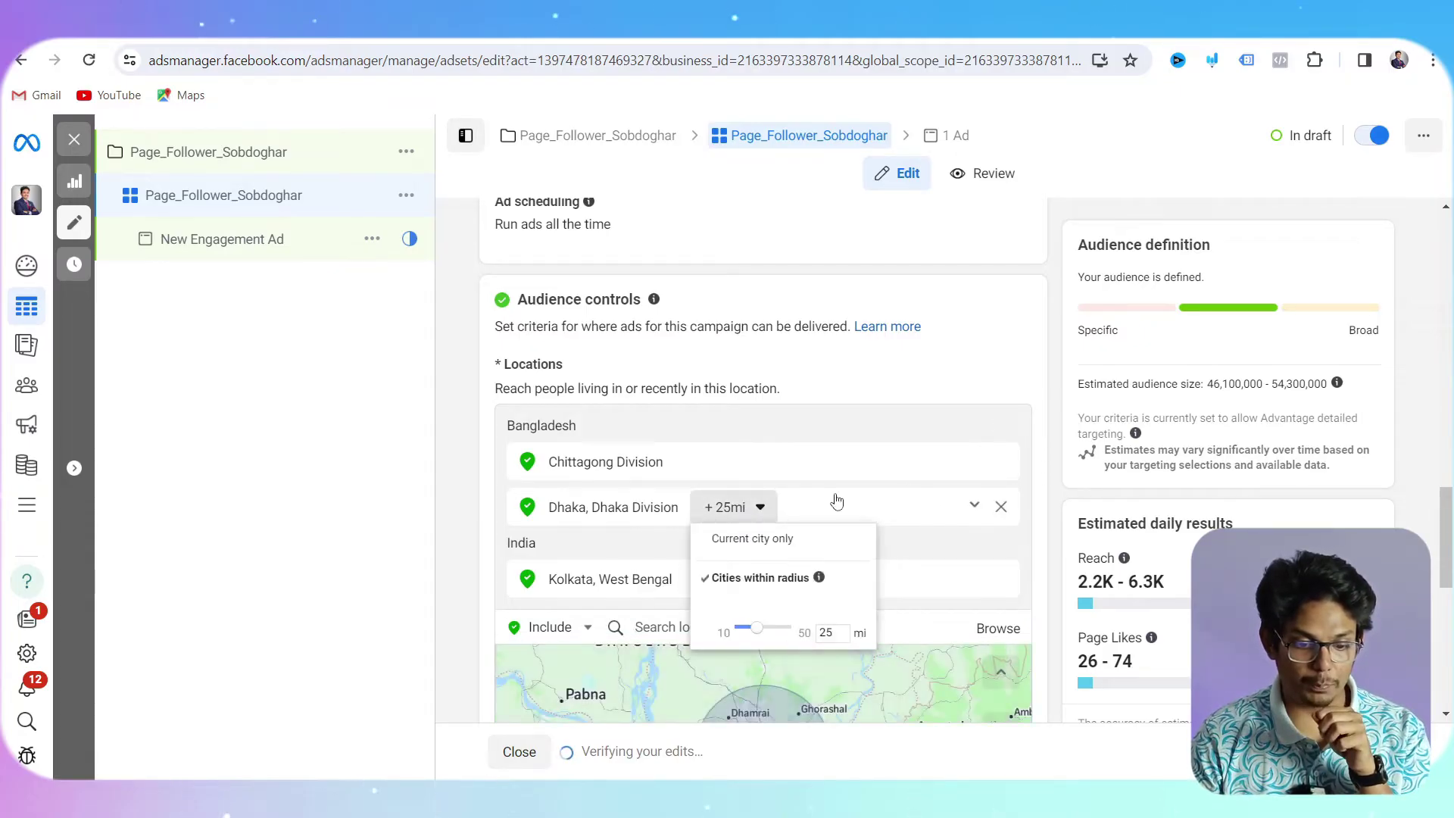
left_click(1001, 462)
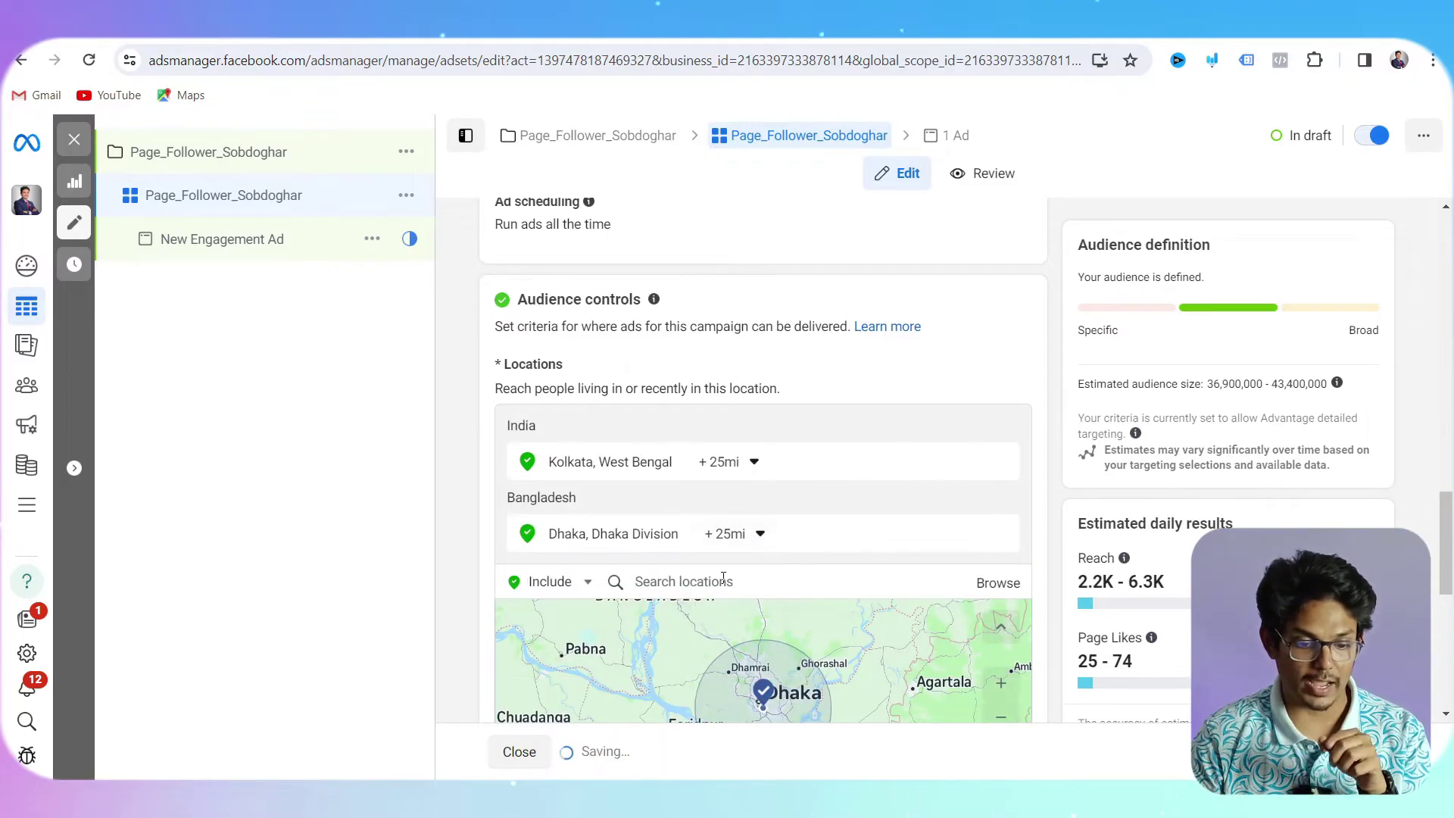
left_click(723, 581)
type("ch")
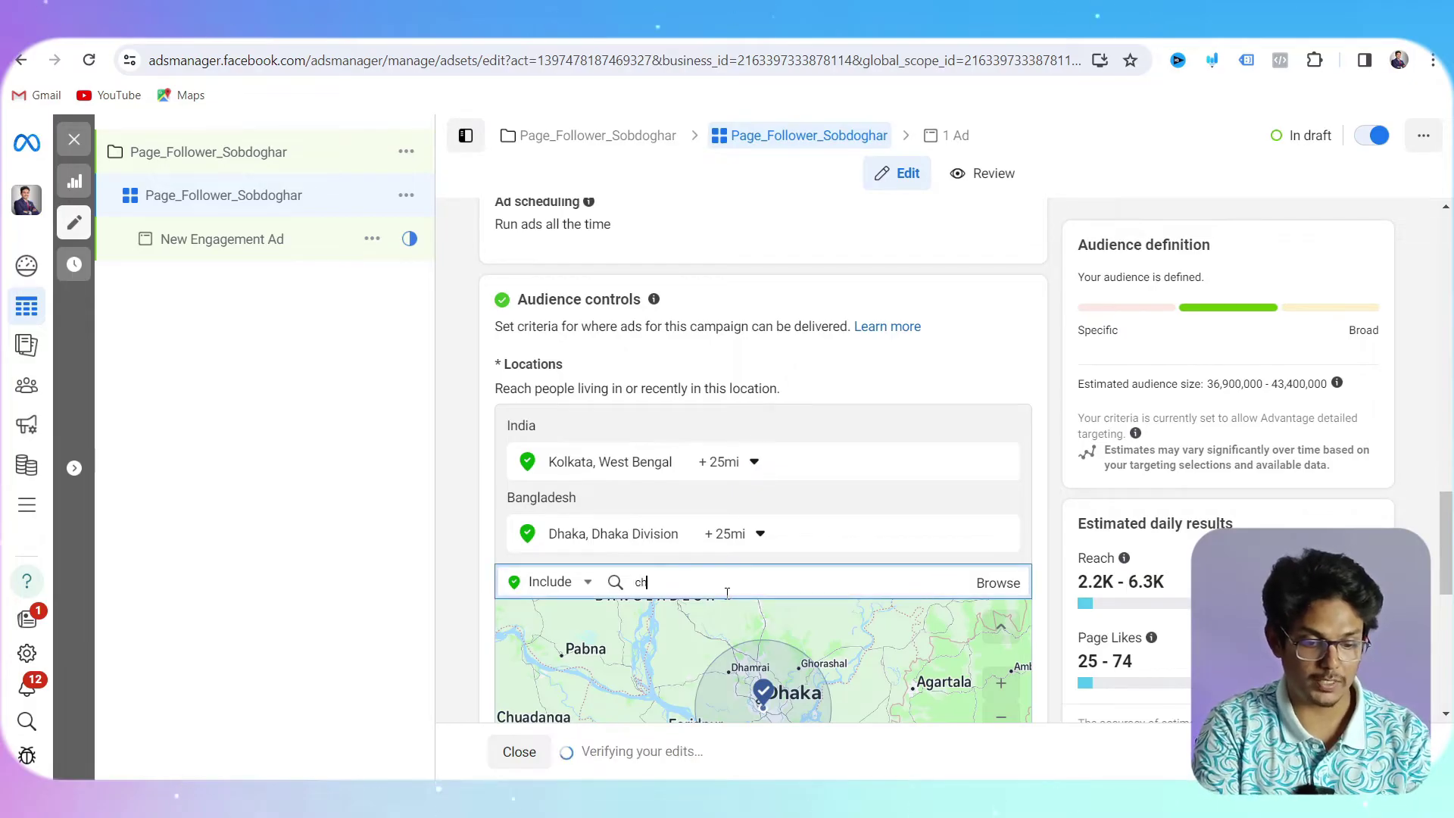
key("BackSpace")
key("BackSpace")
key("BackSpace")
type("ittagon")
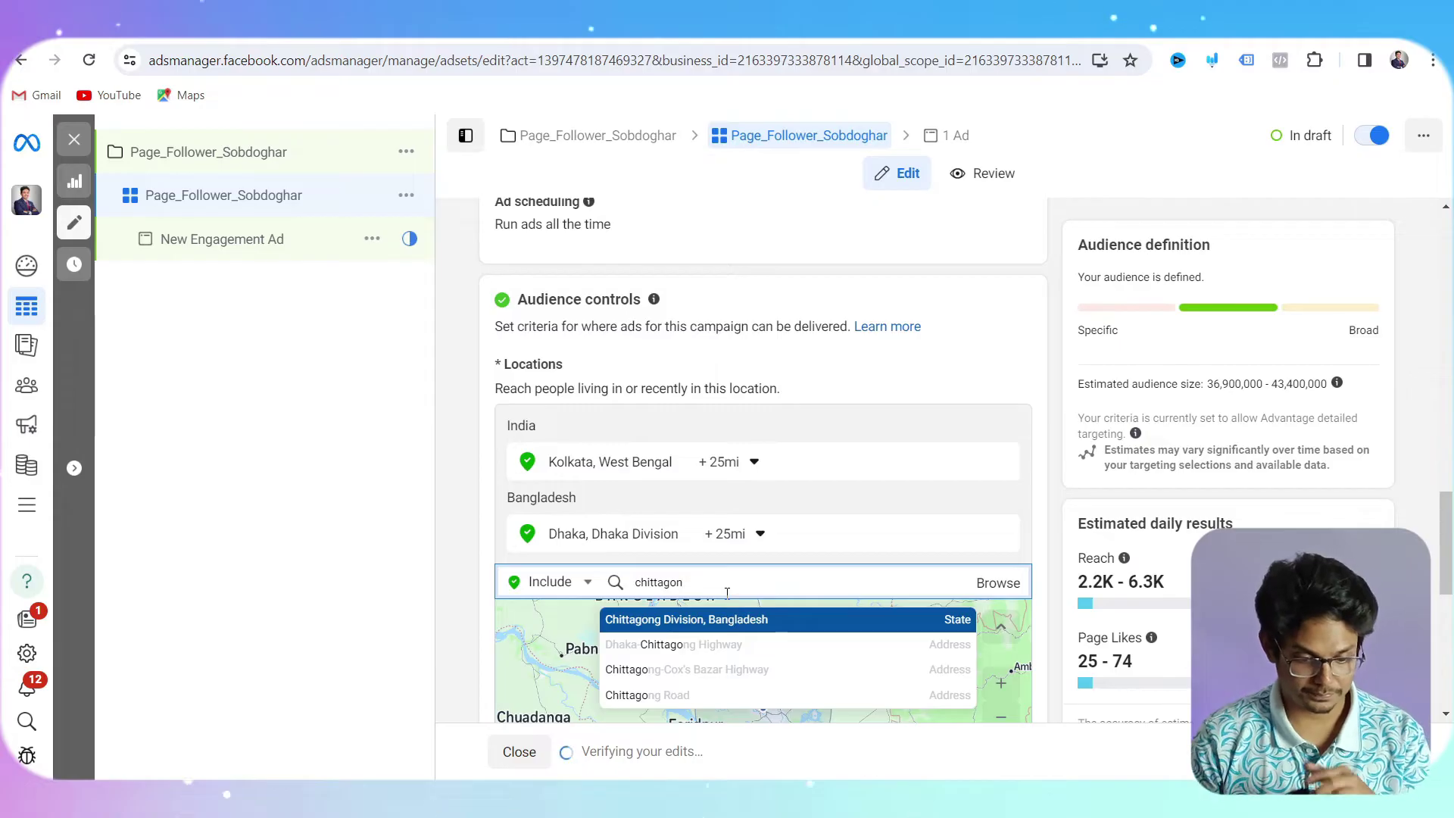
left_click(726, 621)
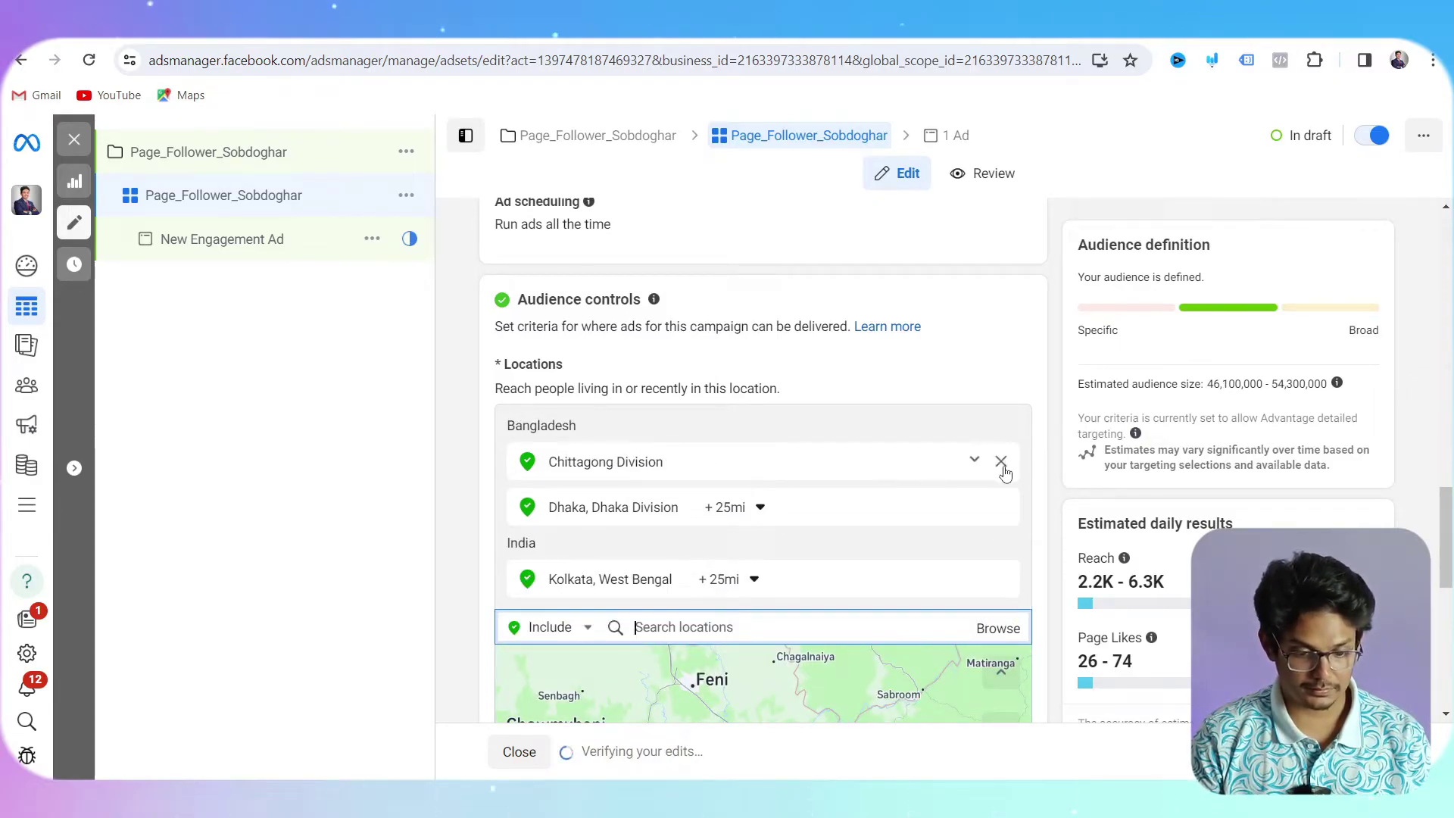
scroll(749, 548, "down", 3)
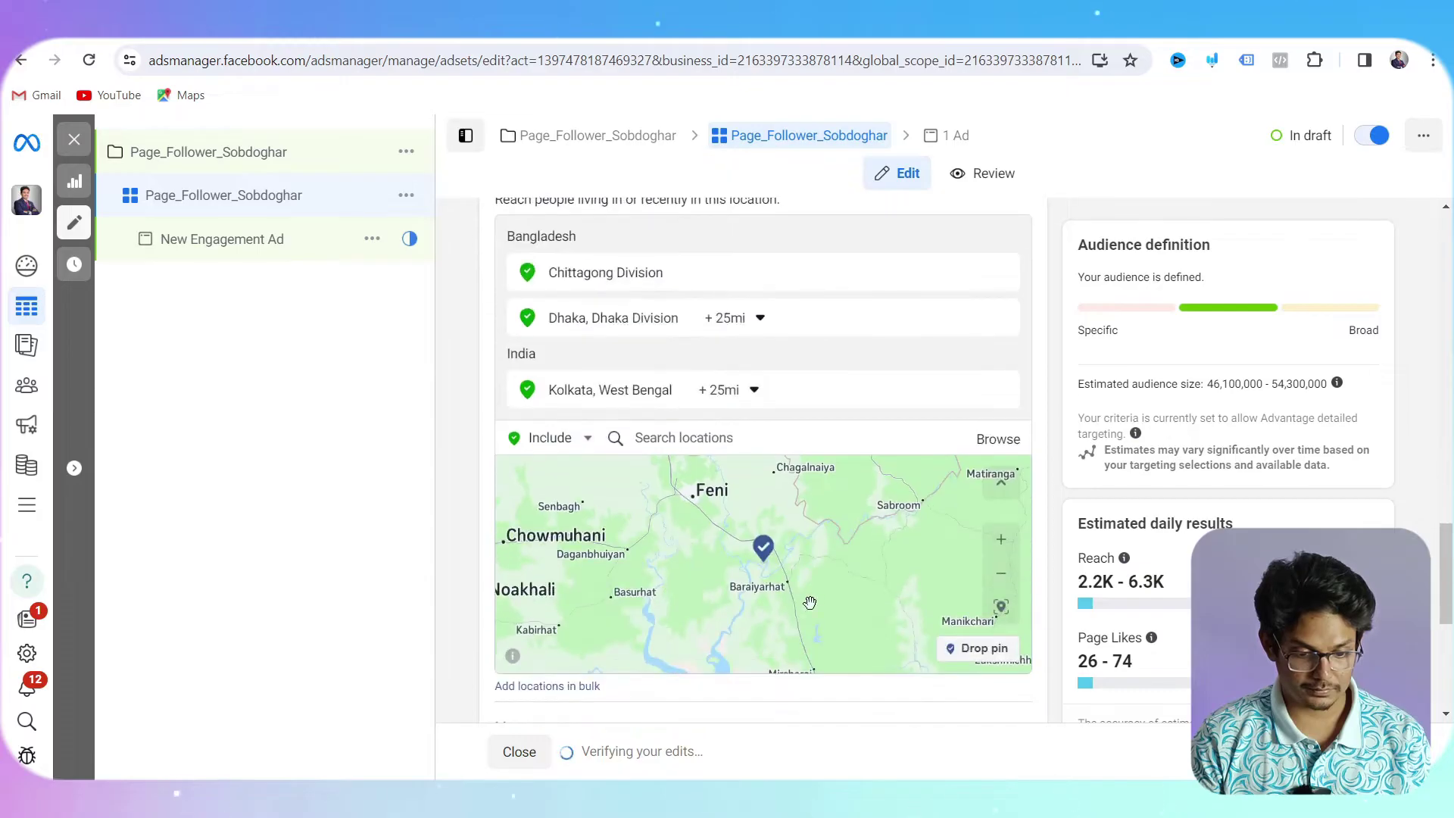
left_click(735, 318)
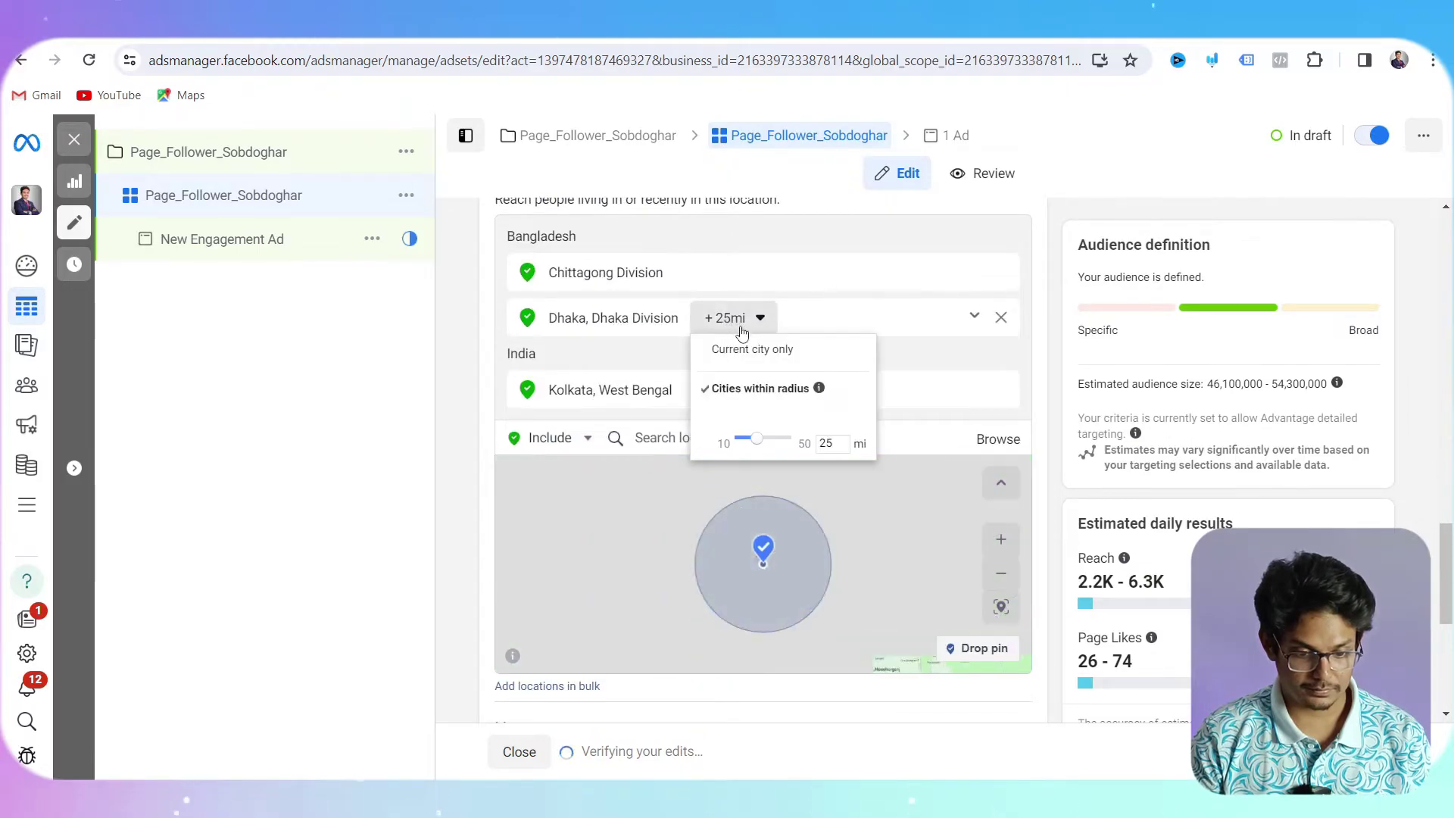
left_click(631, 272)
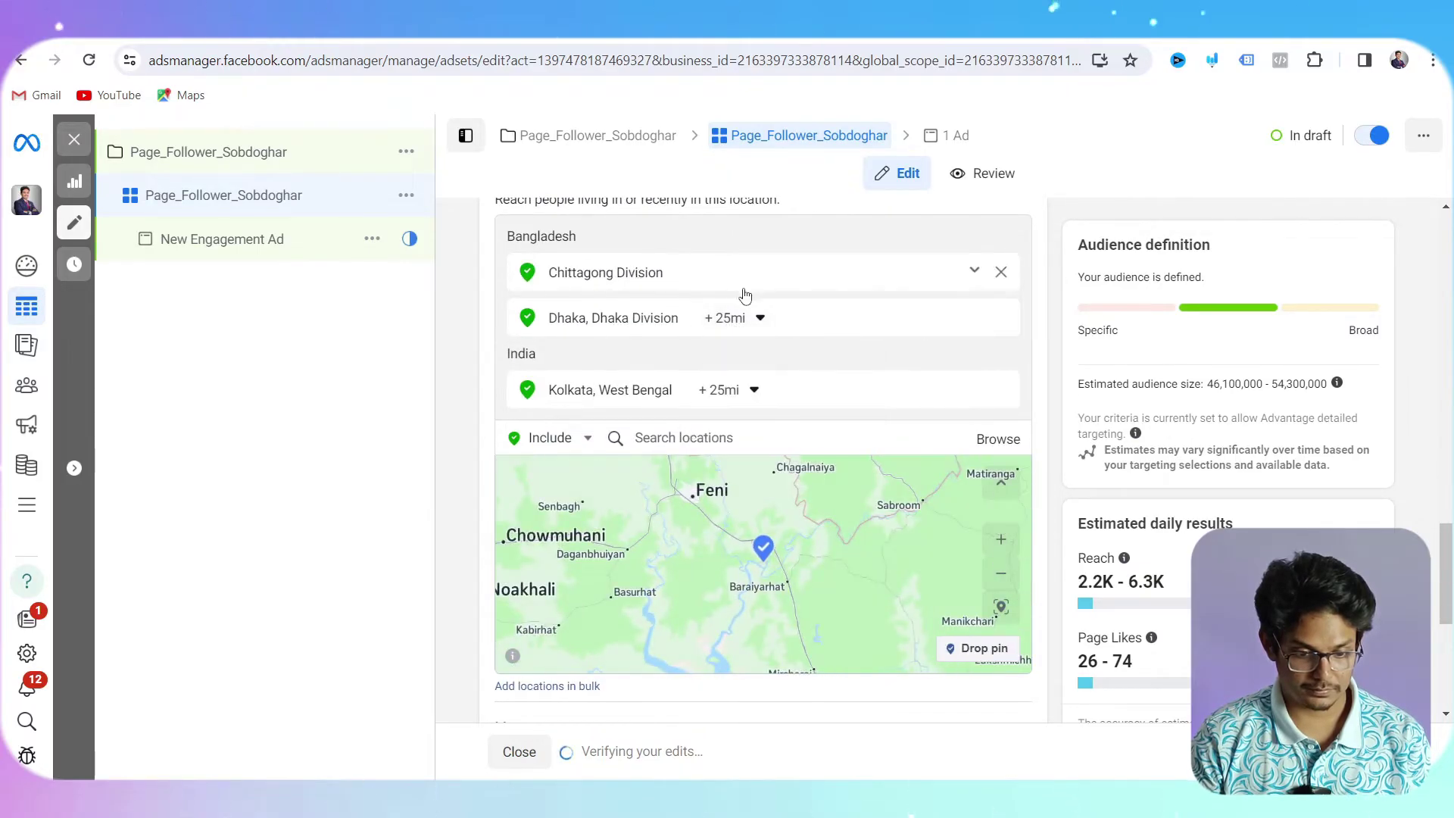
left_click(1002, 274)
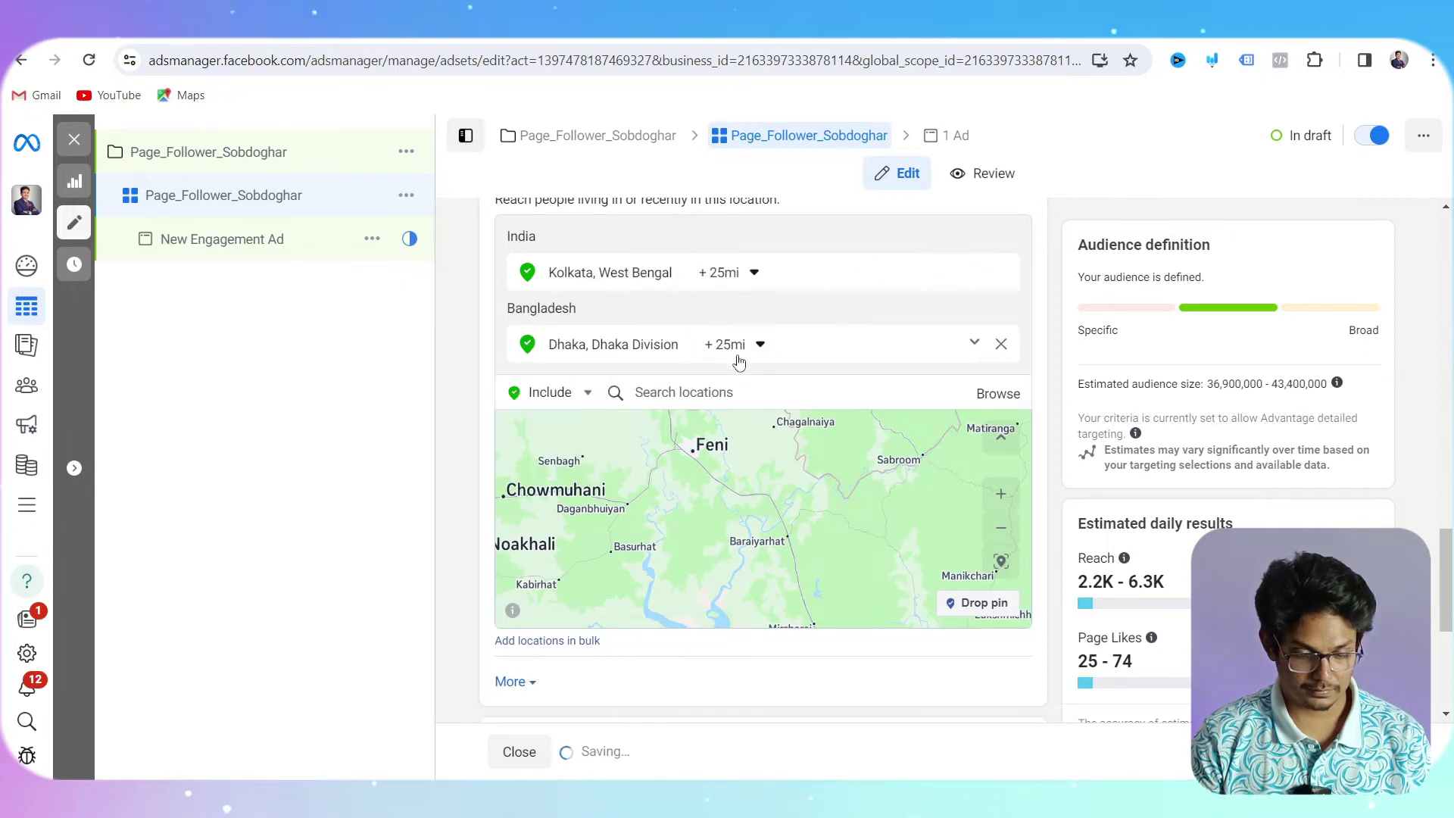
Add the city of Chittagong, Chittagong Division, Bangladesh to the ad set's included locations.
left_click(674, 395)
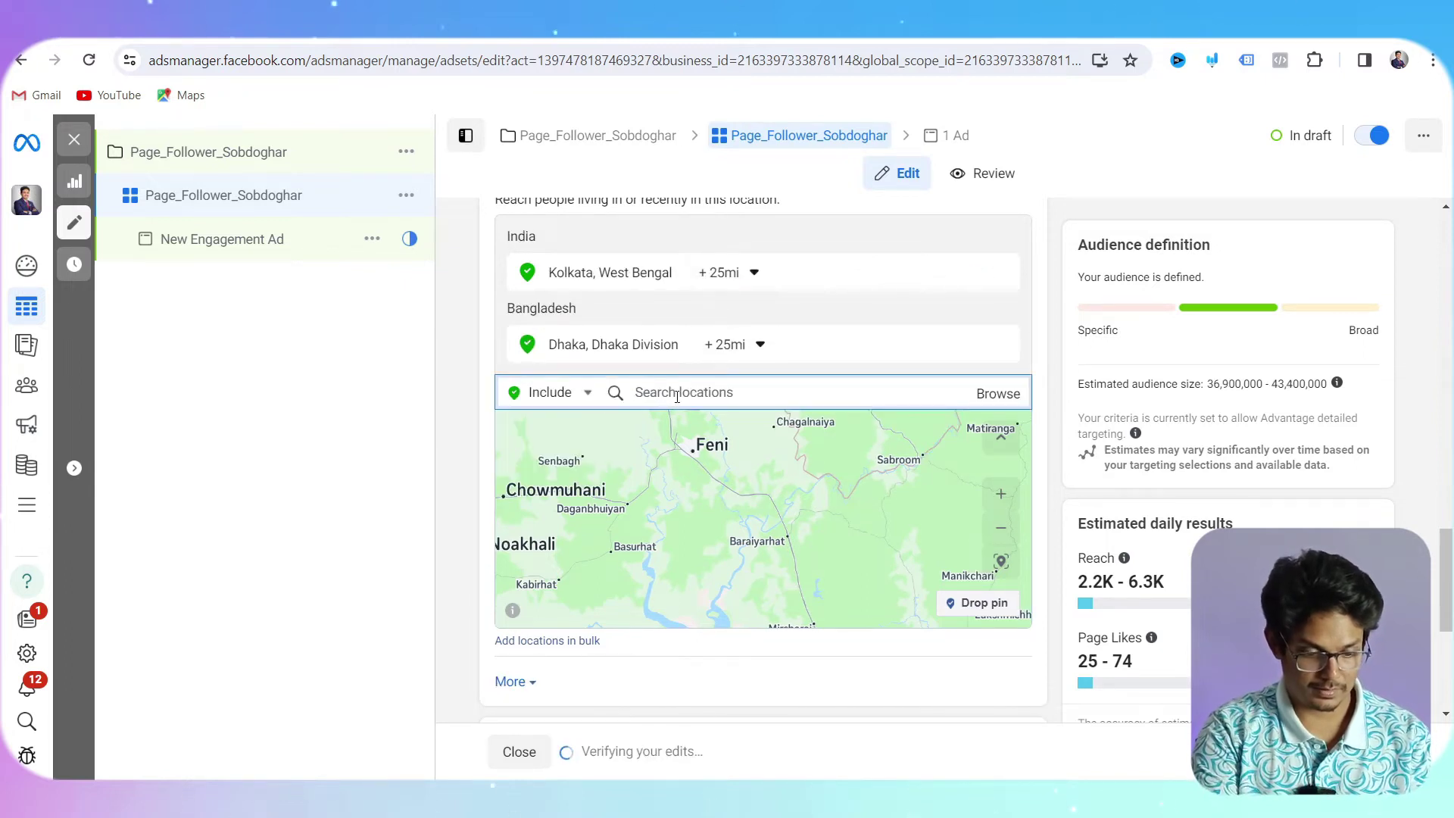
type("chittagong")
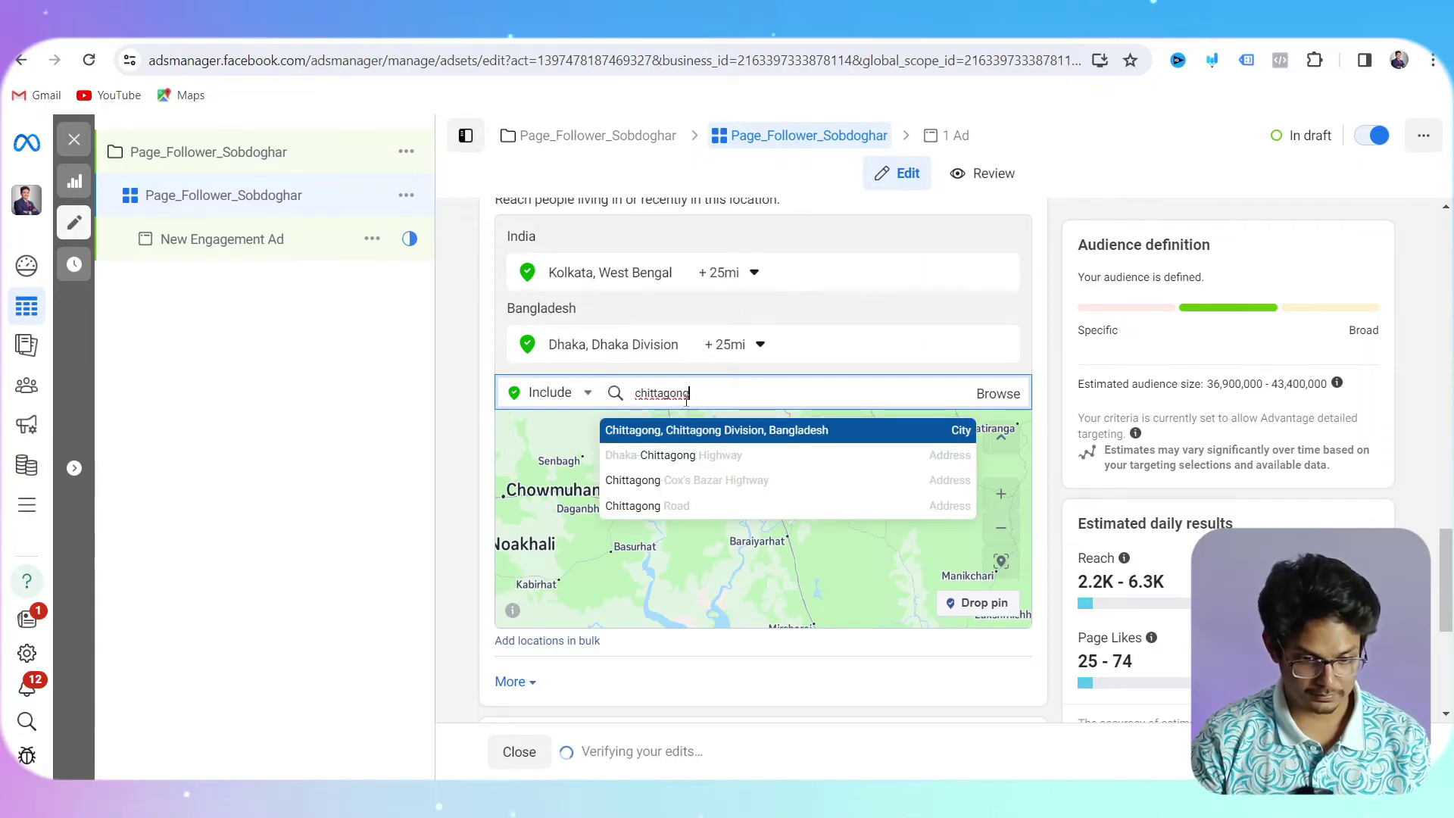
left_click(691, 430)
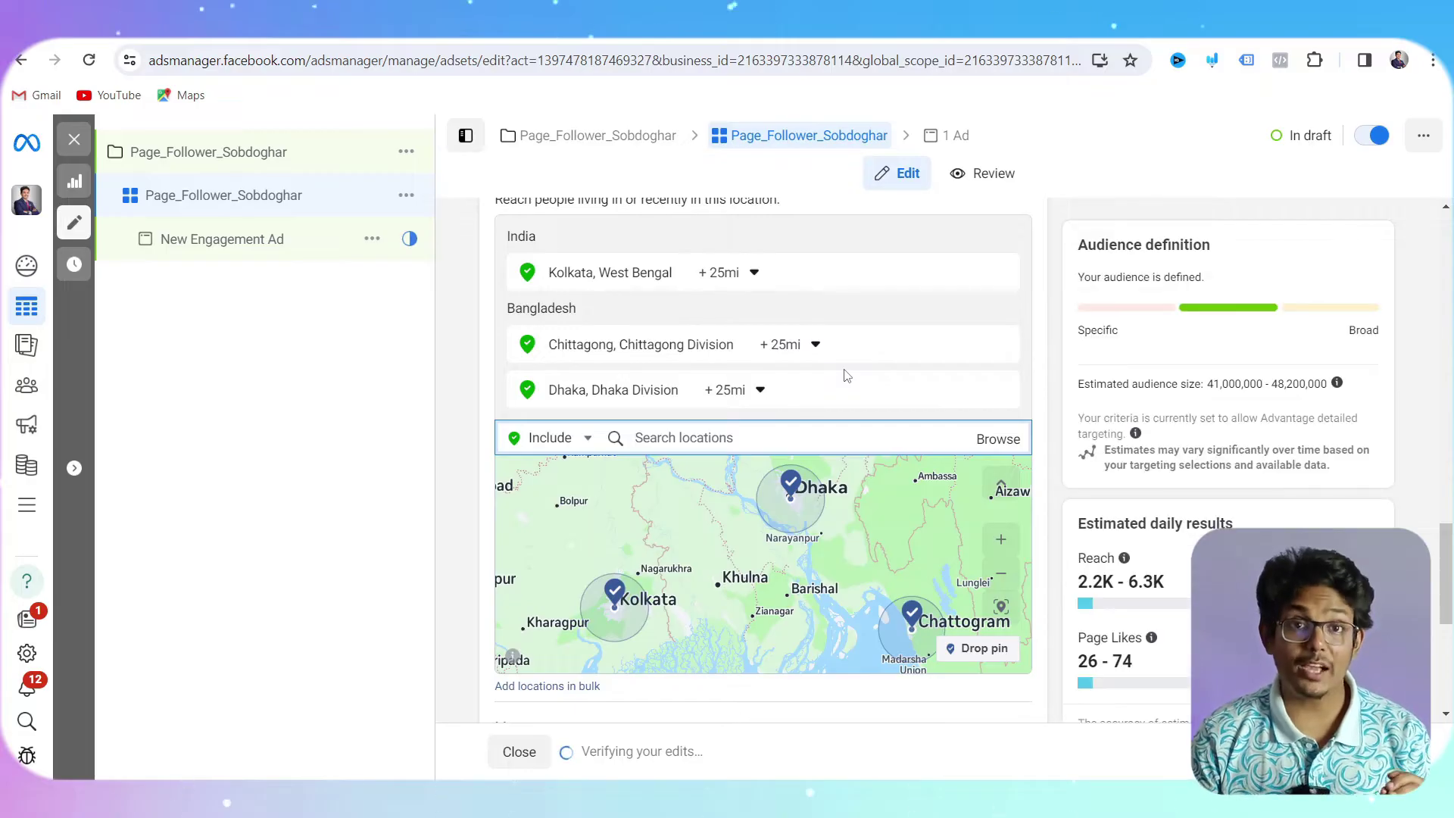
Set the targeting radius around Kolkata, Chittagong and Dhaka to 10 mi each.
left_click(746, 275)
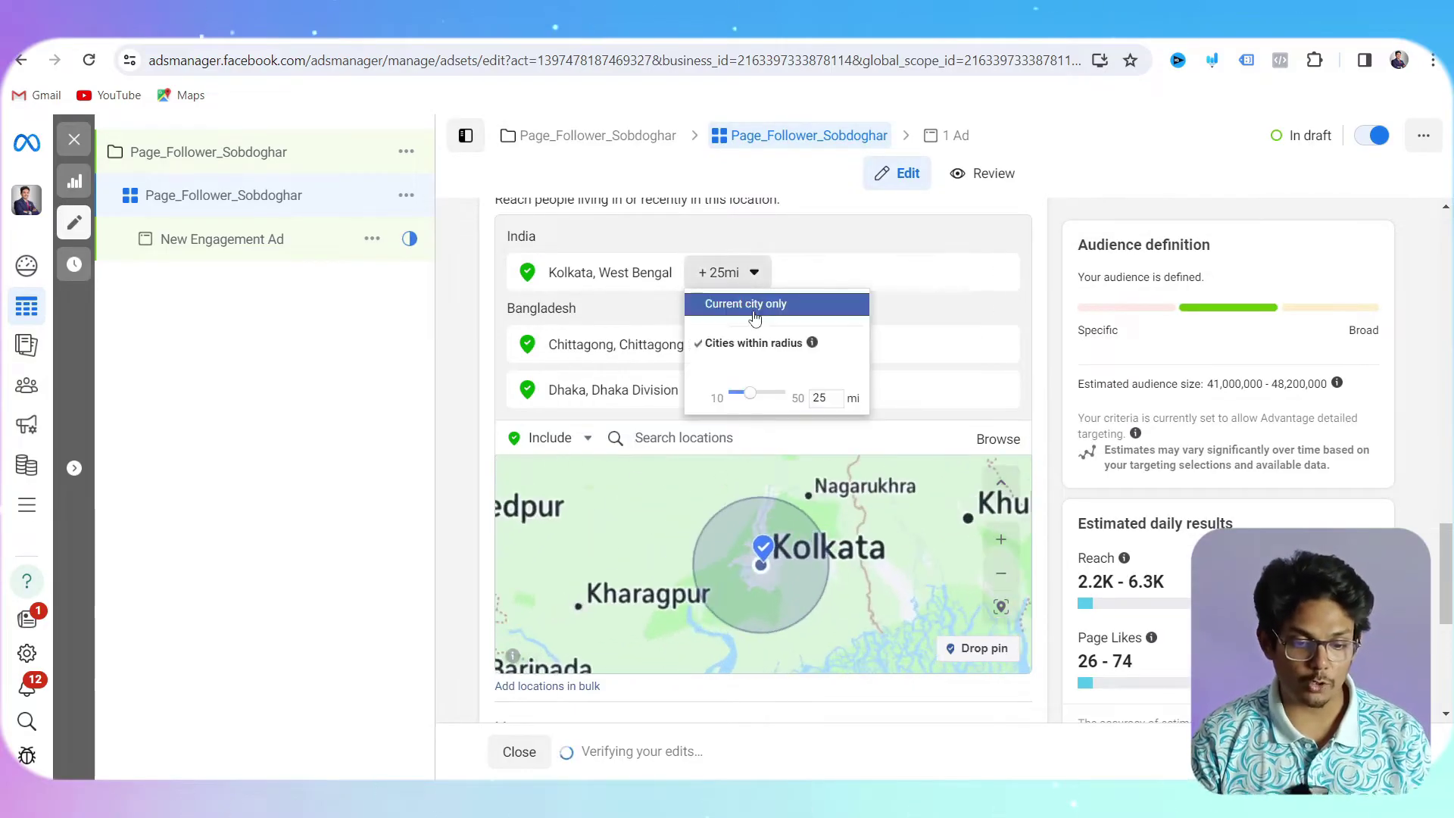
left_click_drag(748, 395, 727, 400)
left_click(906, 275)
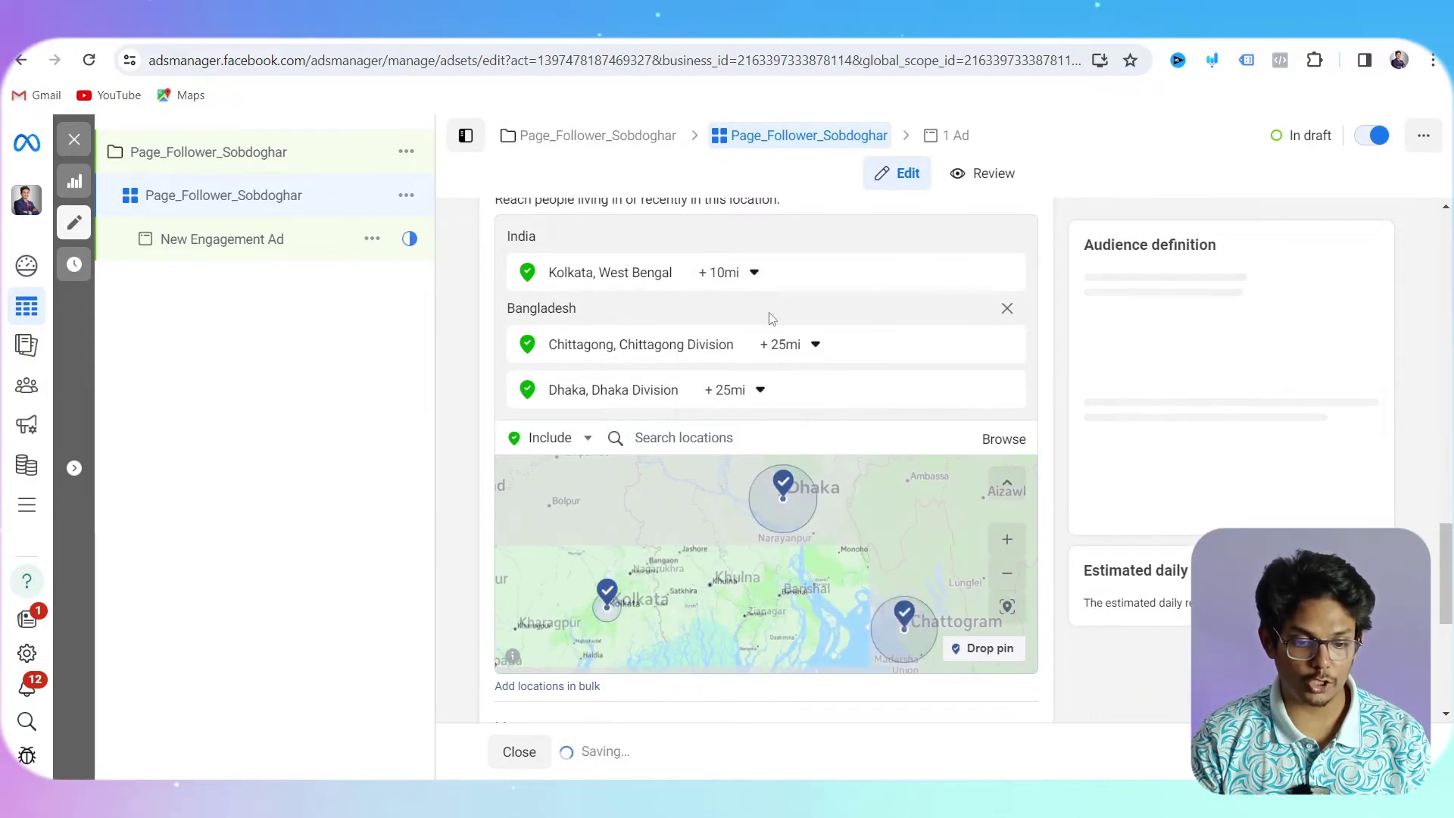
left_click(784, 345)
left_click_drag(800, 470, 788, 470)
left_click(913, 350)
left_click(757, 389)
left_click(711, 540)
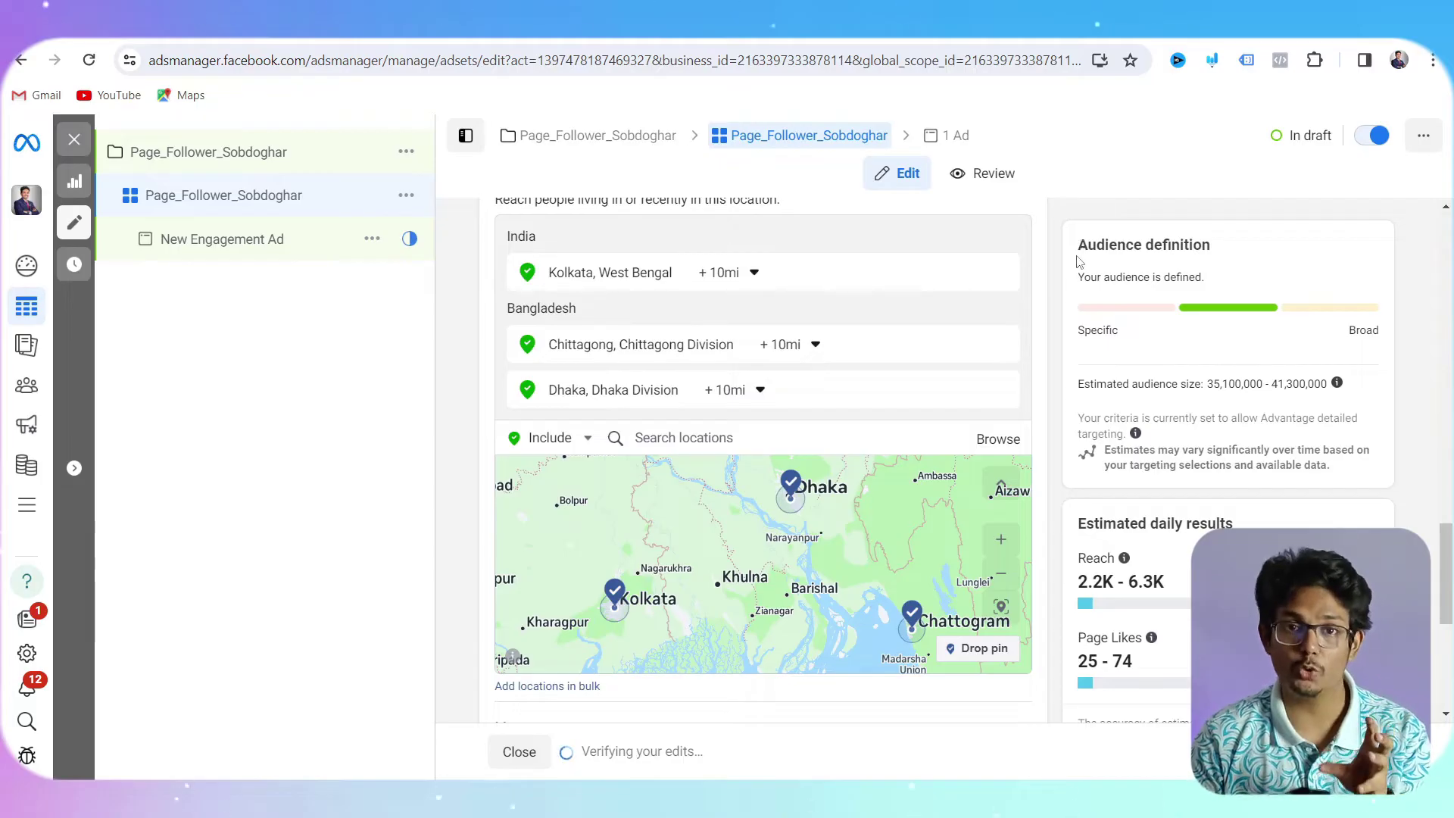
Expand the optional audience suggestion of the Advantage+ audience to show its age, gender and detailed targeting settings.
scroll(1038, 305, "down", 1)
scroll(999, 386, "down", 4)
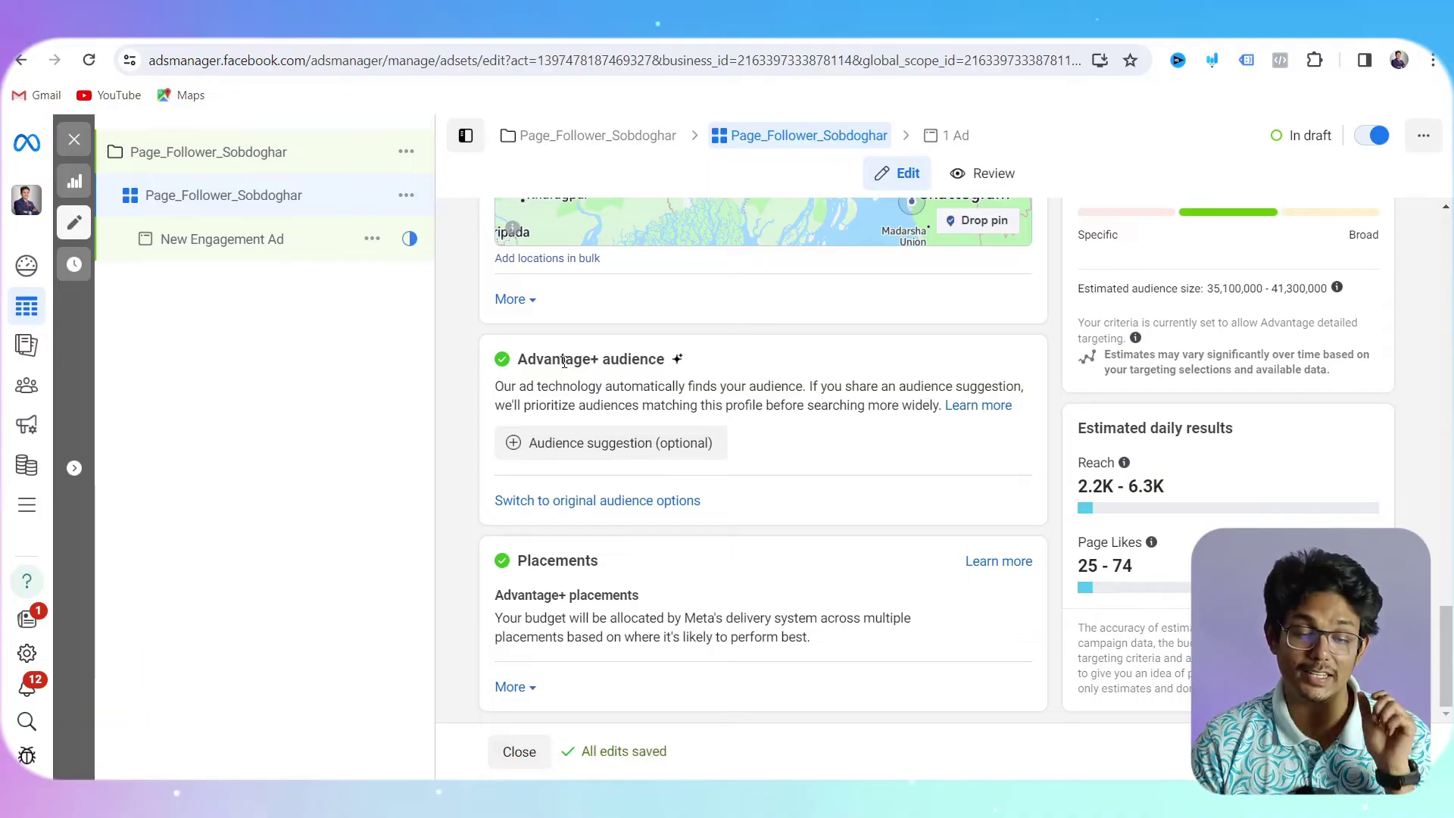
left_click_drag(553, 359, 596, 361)
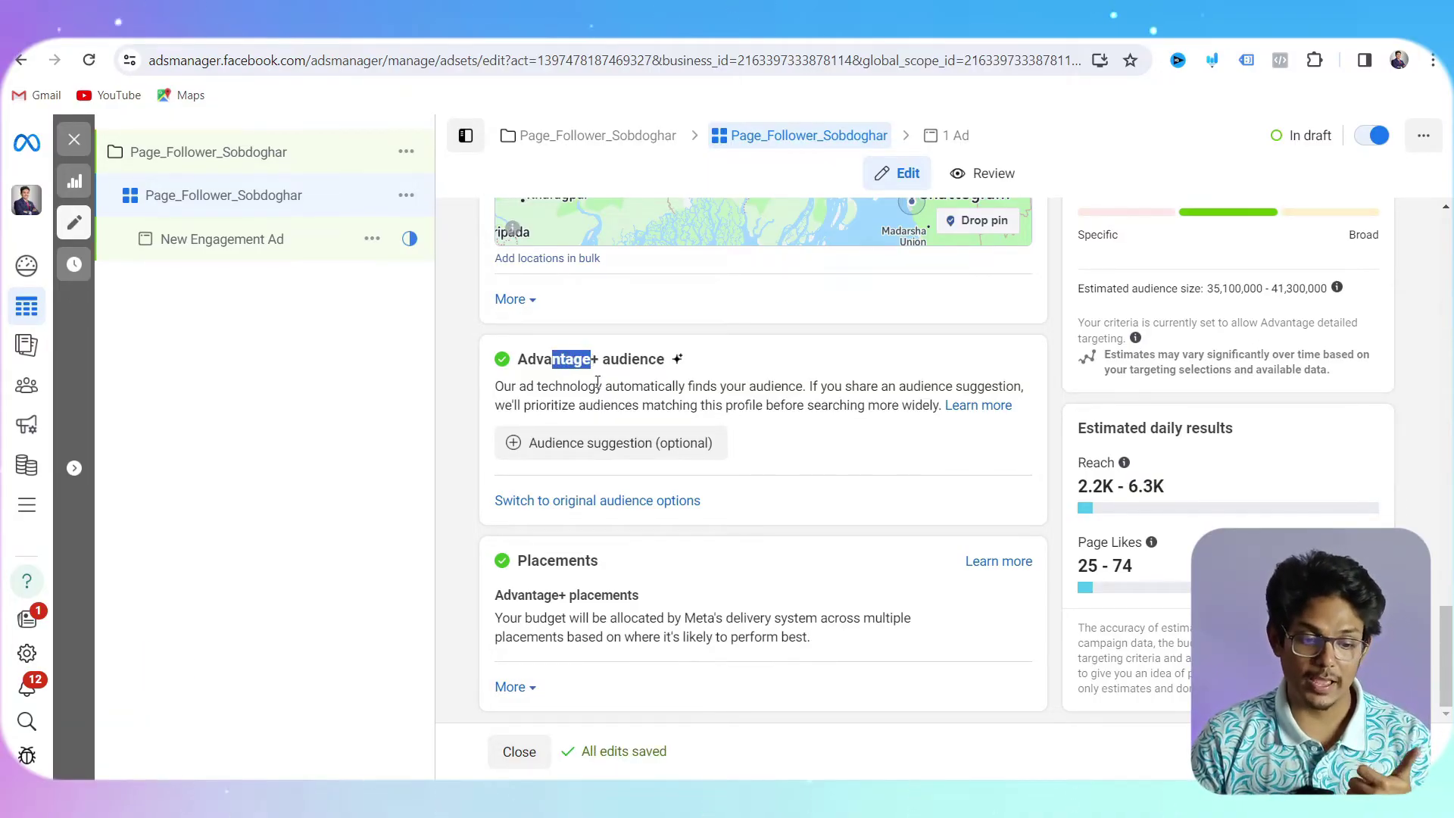
left_click(601, 445)
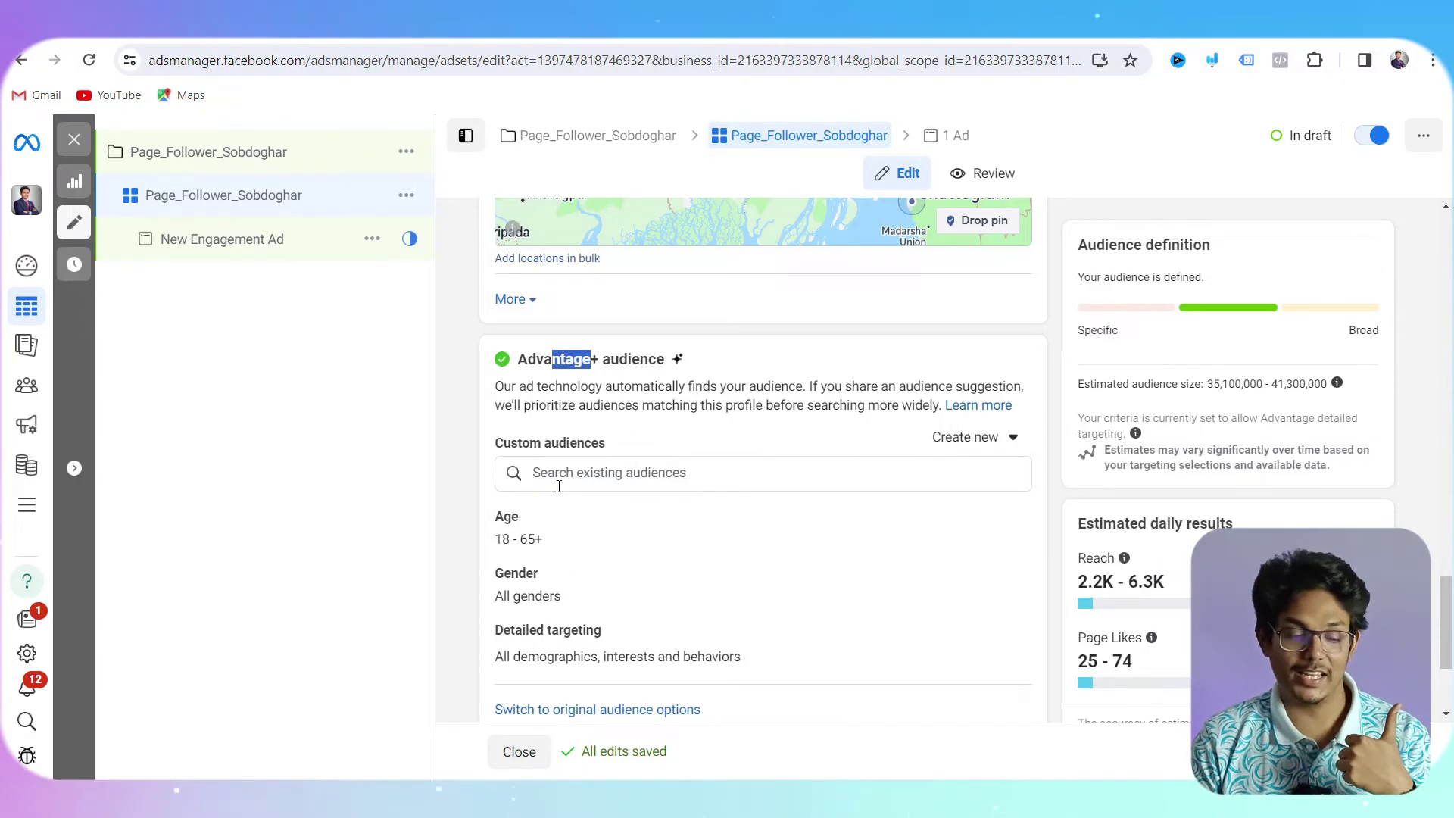
scroll(568, 497, "down", 1)
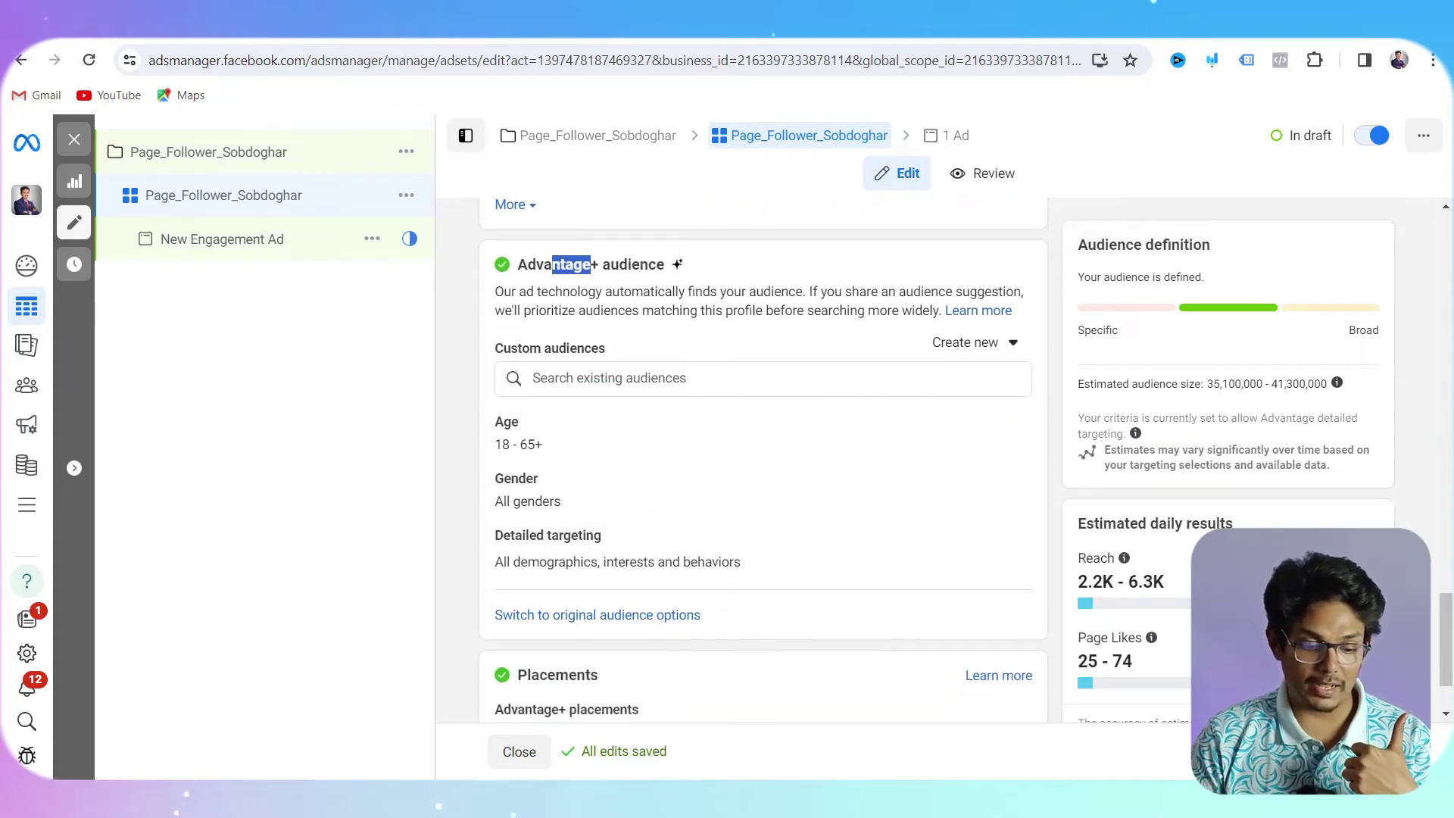
Check the planned age range in the sticky note and set the audience age to 20–50.
mouse_move(627, 802)
left_click(681, 709)
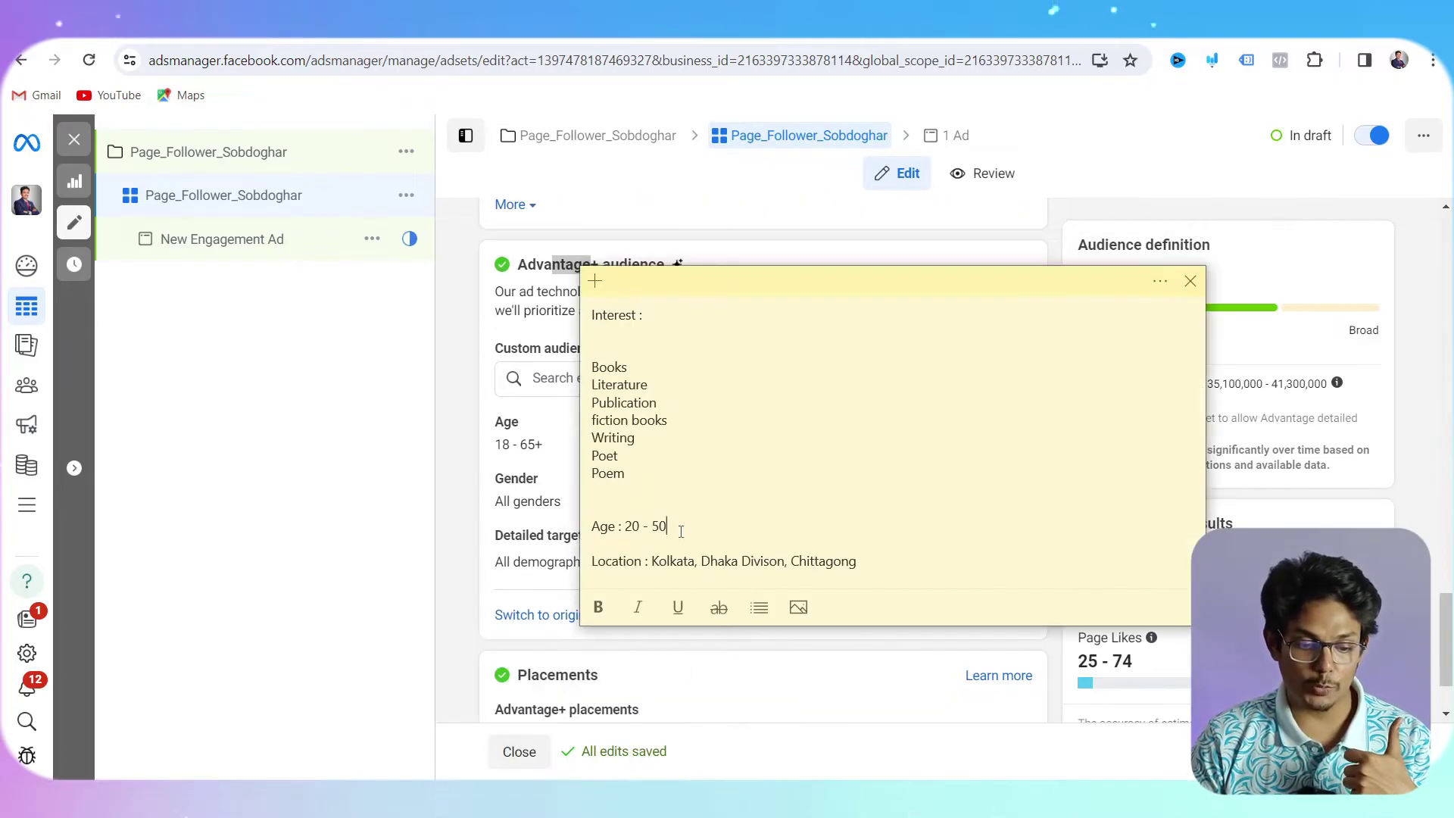
left_click(470, 535)
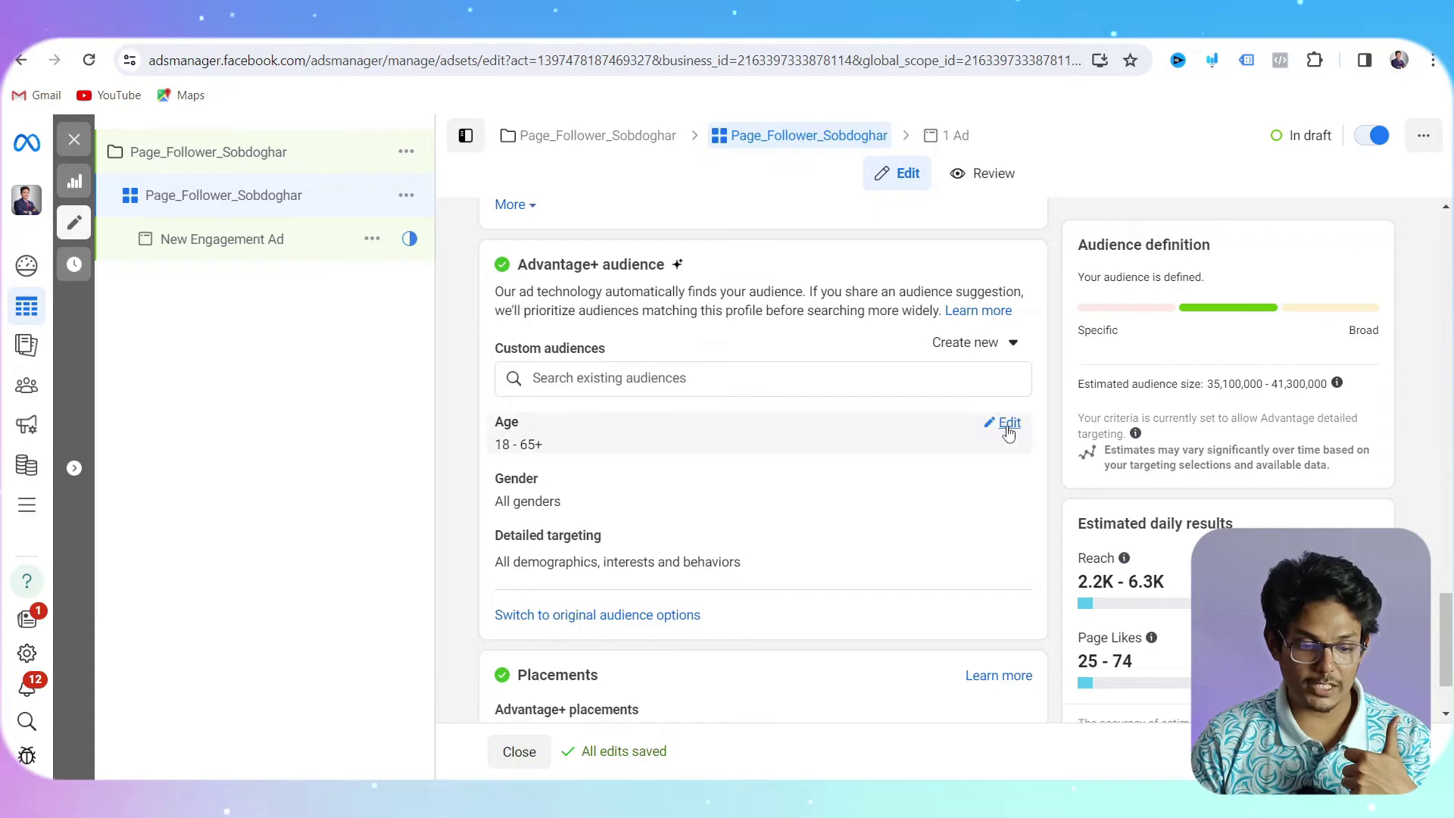
left_click(1005, 430)
left_click(552, 458)
left_click(558, 558)
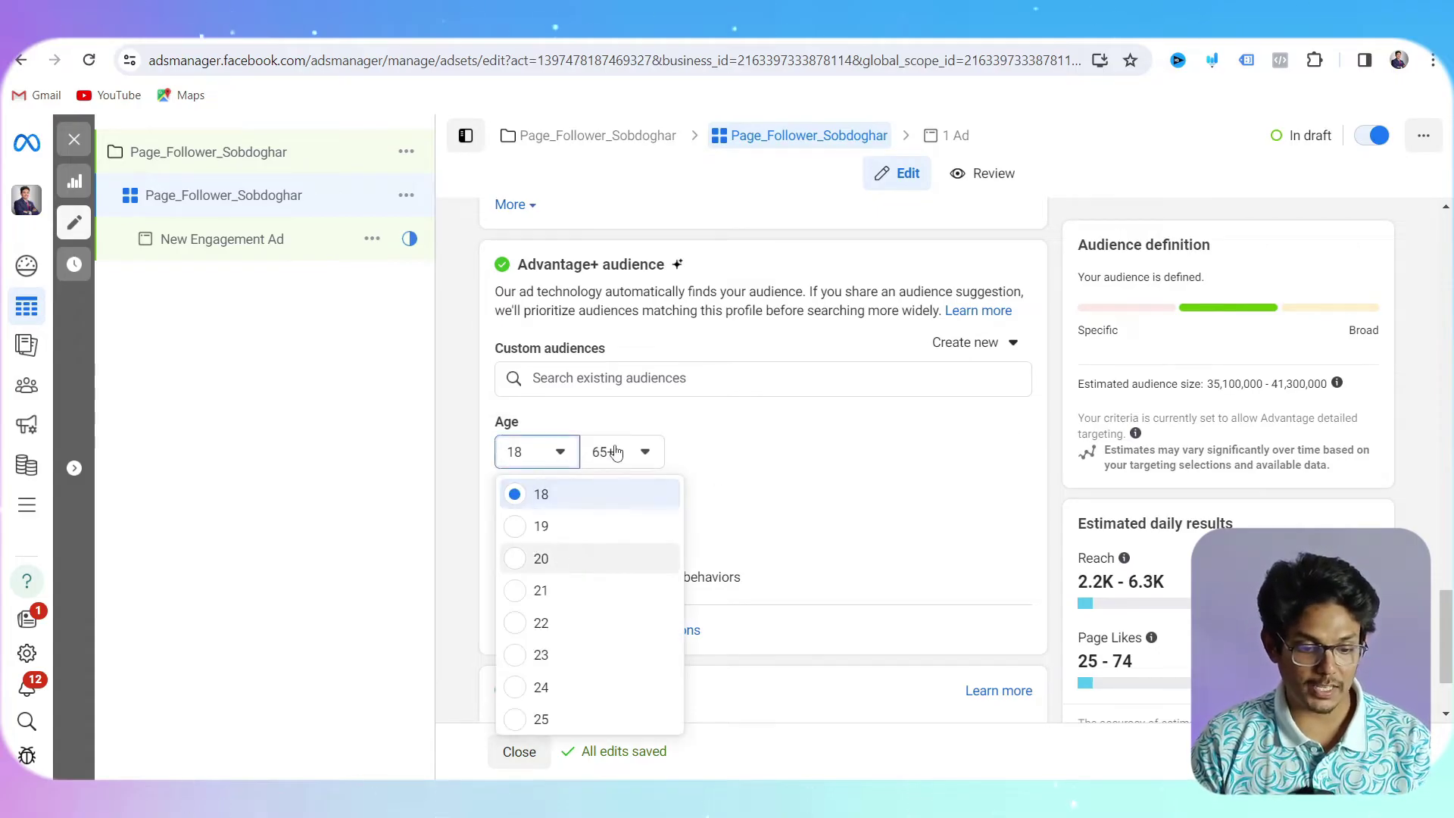
left_click(610, 455)
scroll(650, 599, "up", 4)
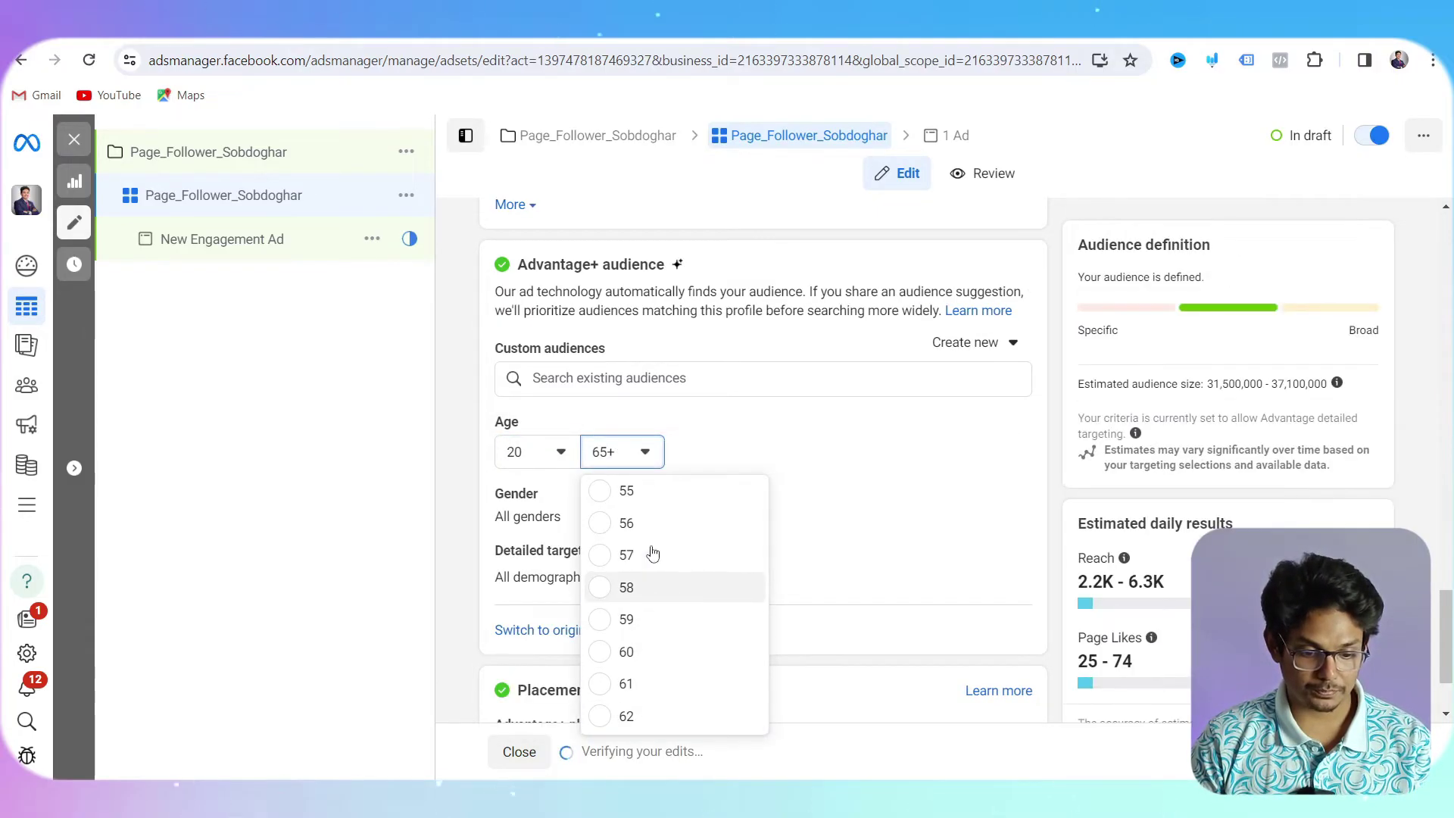
left_click(648, 521)
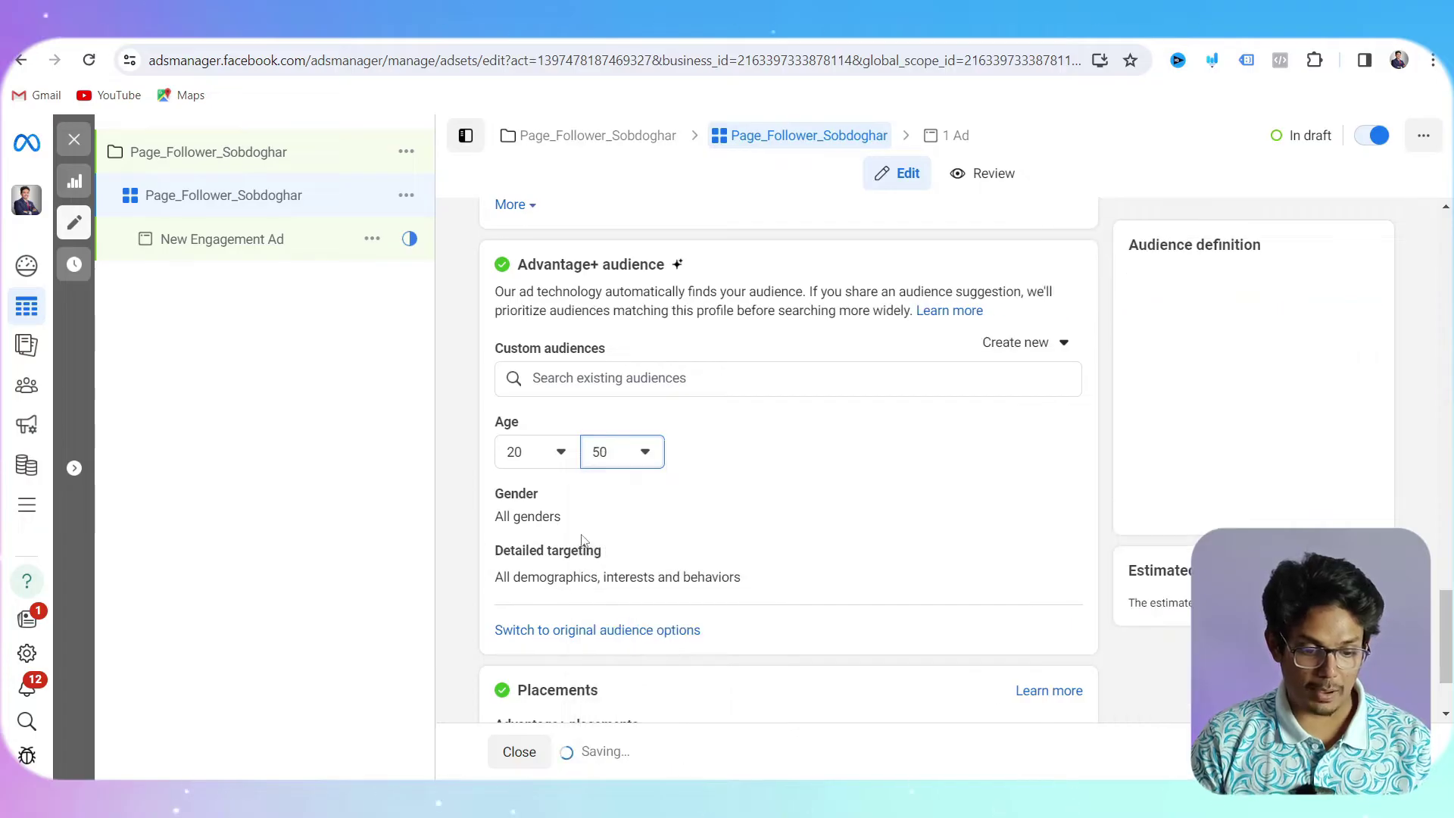
Open detailed targeting for editing and add the interest Books (publications) from the sticky note's interest list.
left_click(1005, 557)
scroll(795, 606, "down", 1)
left_click(733, 524)
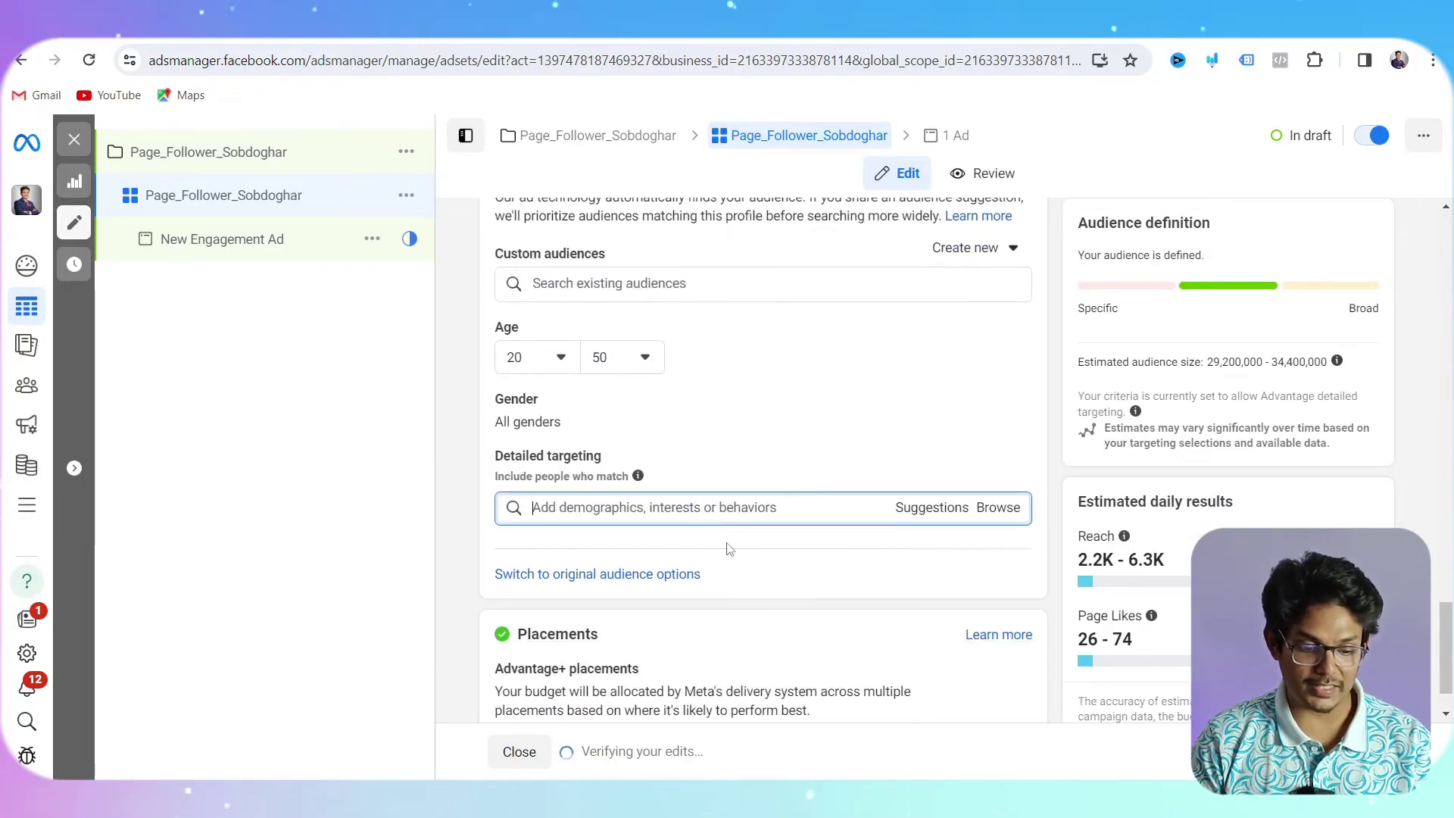
left_click(733, 720)
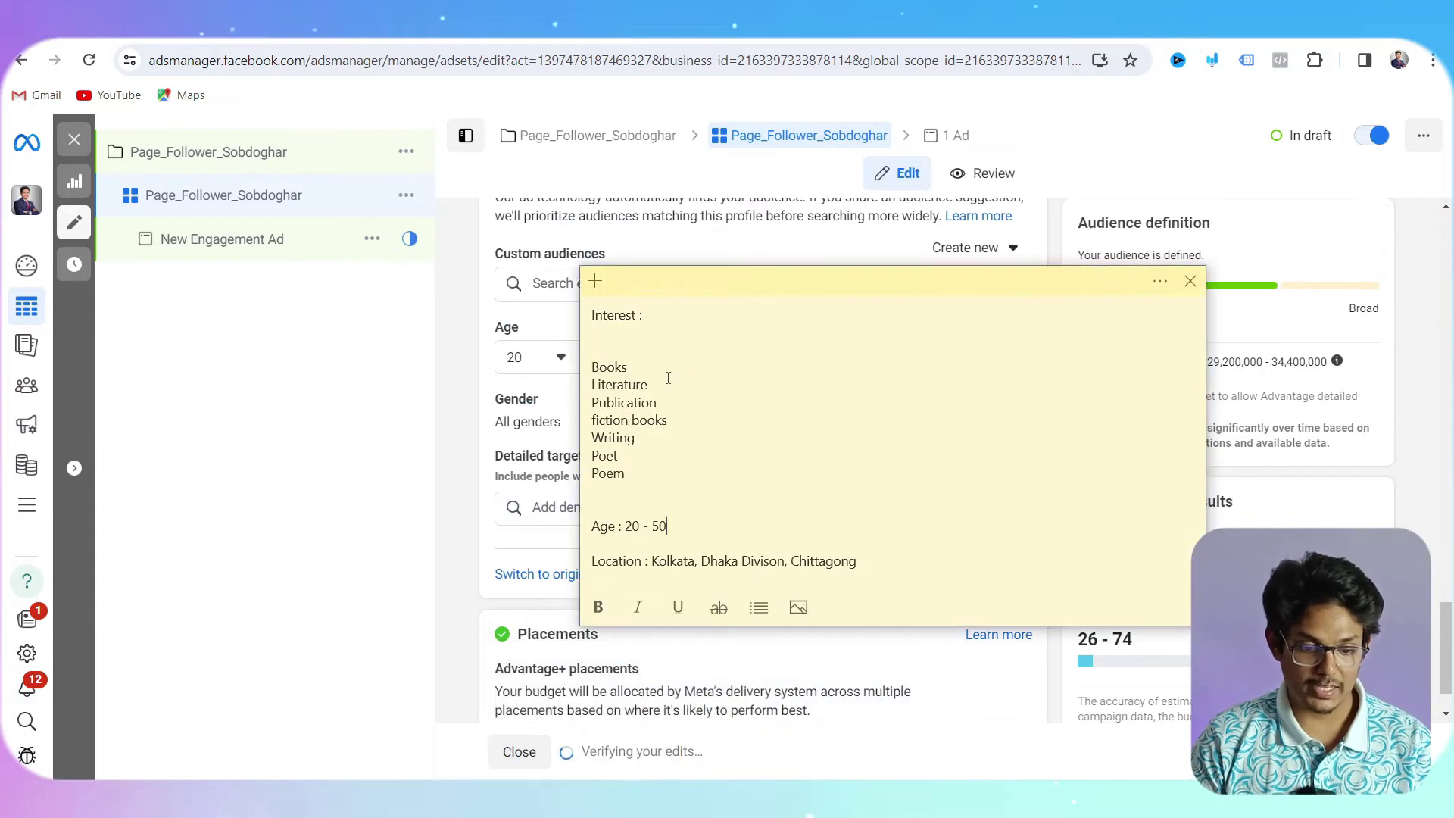
double_click(617, 368)
key("ctrl+c")
left_click(552, 516)
key("ctrl+v")
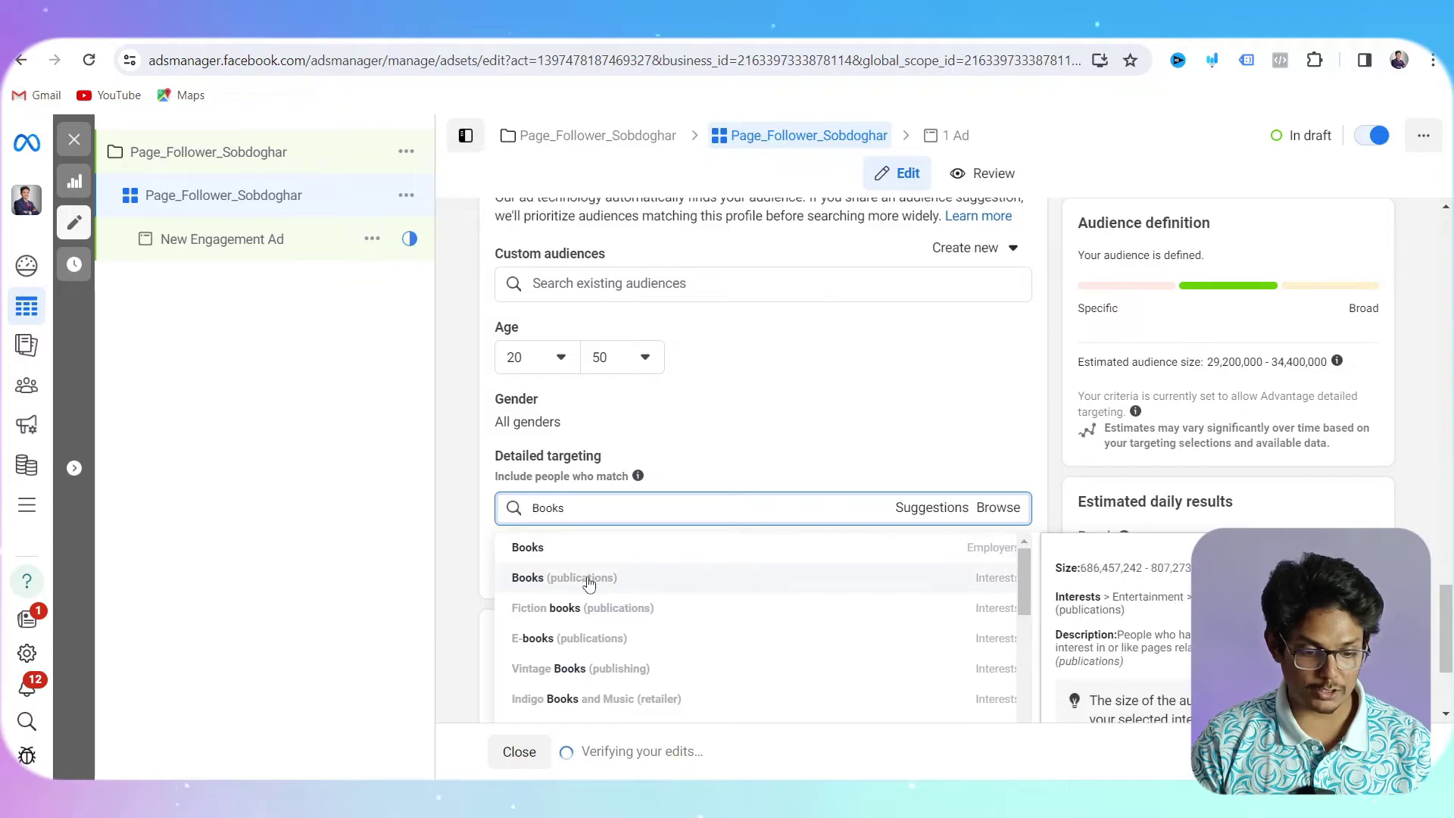
left_click(588, 578)
Copy Literature from the sticky note and add the interest Literature (publications) to detailed targeting.
left_click(553, 712)
double_click(620, 384)
key("ctrl+c")
left_click(530, 602)
key("ctrl+v")
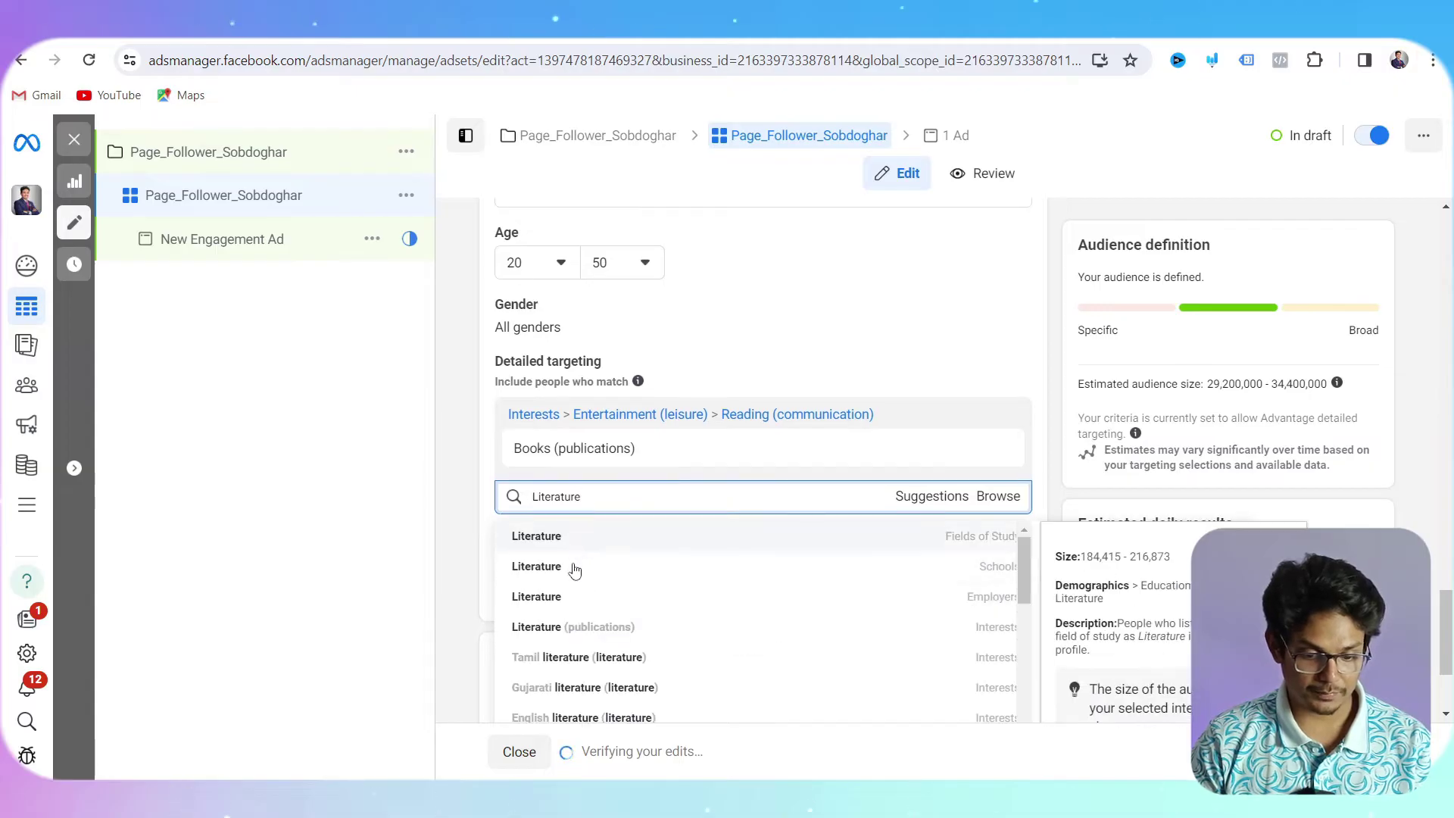
left_click(578, 627)
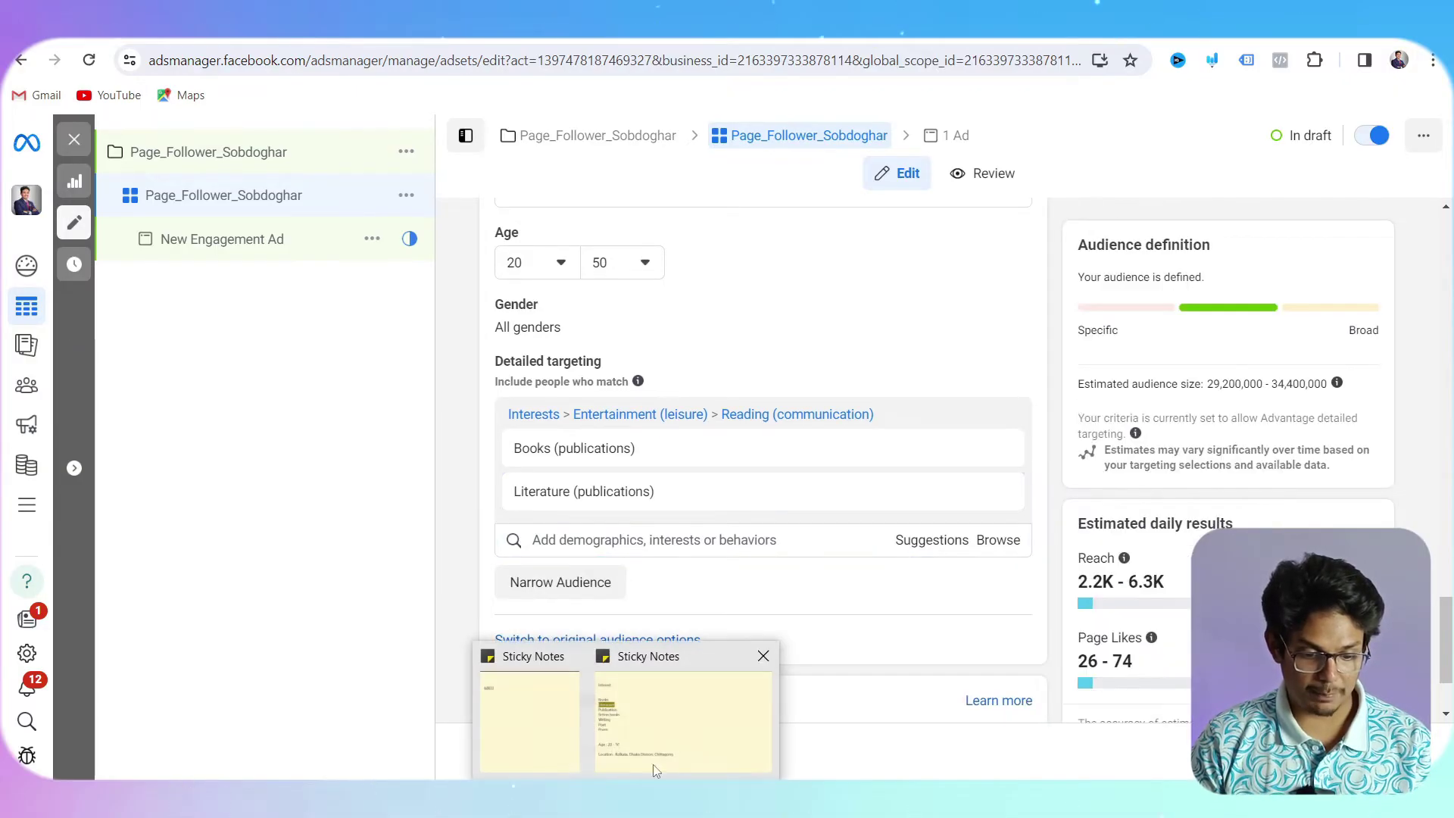
Copy fiction books from the sticky note and add the interest Fiction books (publications) to detailed targeting.
left_click(636, 750)
left_click_drag(592, 421, 667, 421)
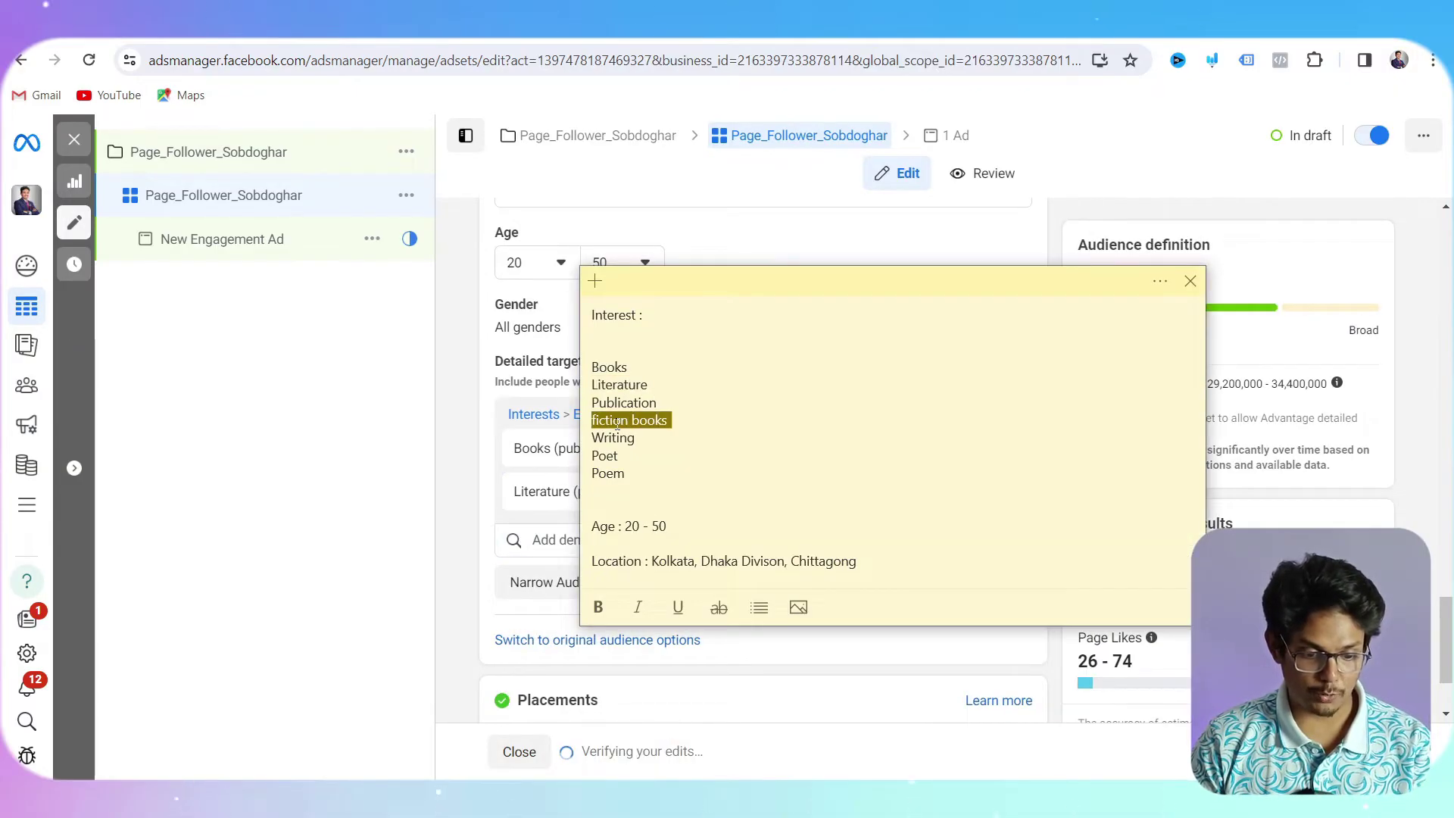
left_click(547, 535)
key("ctrl+v")
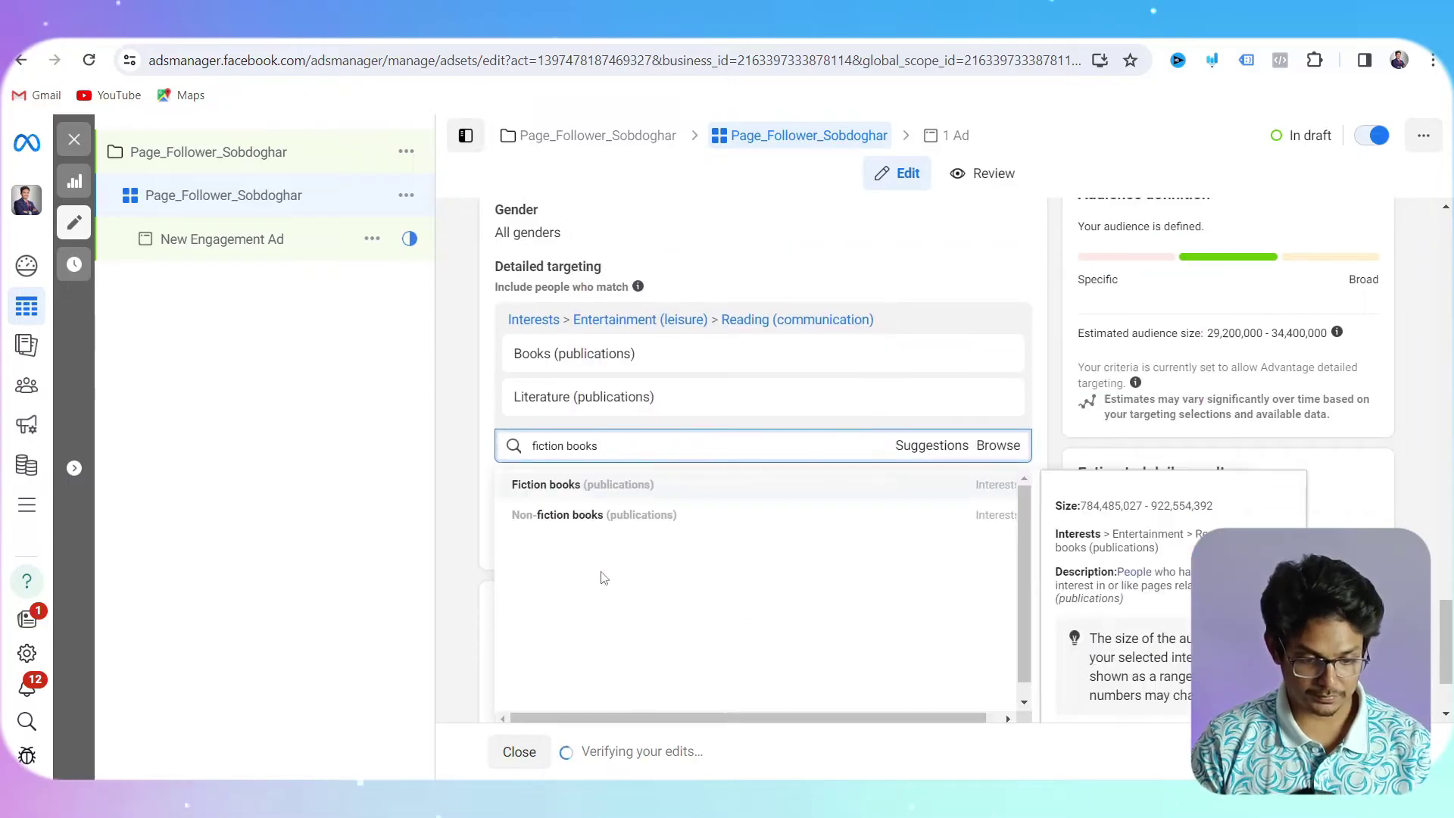
left_click(608, 494)
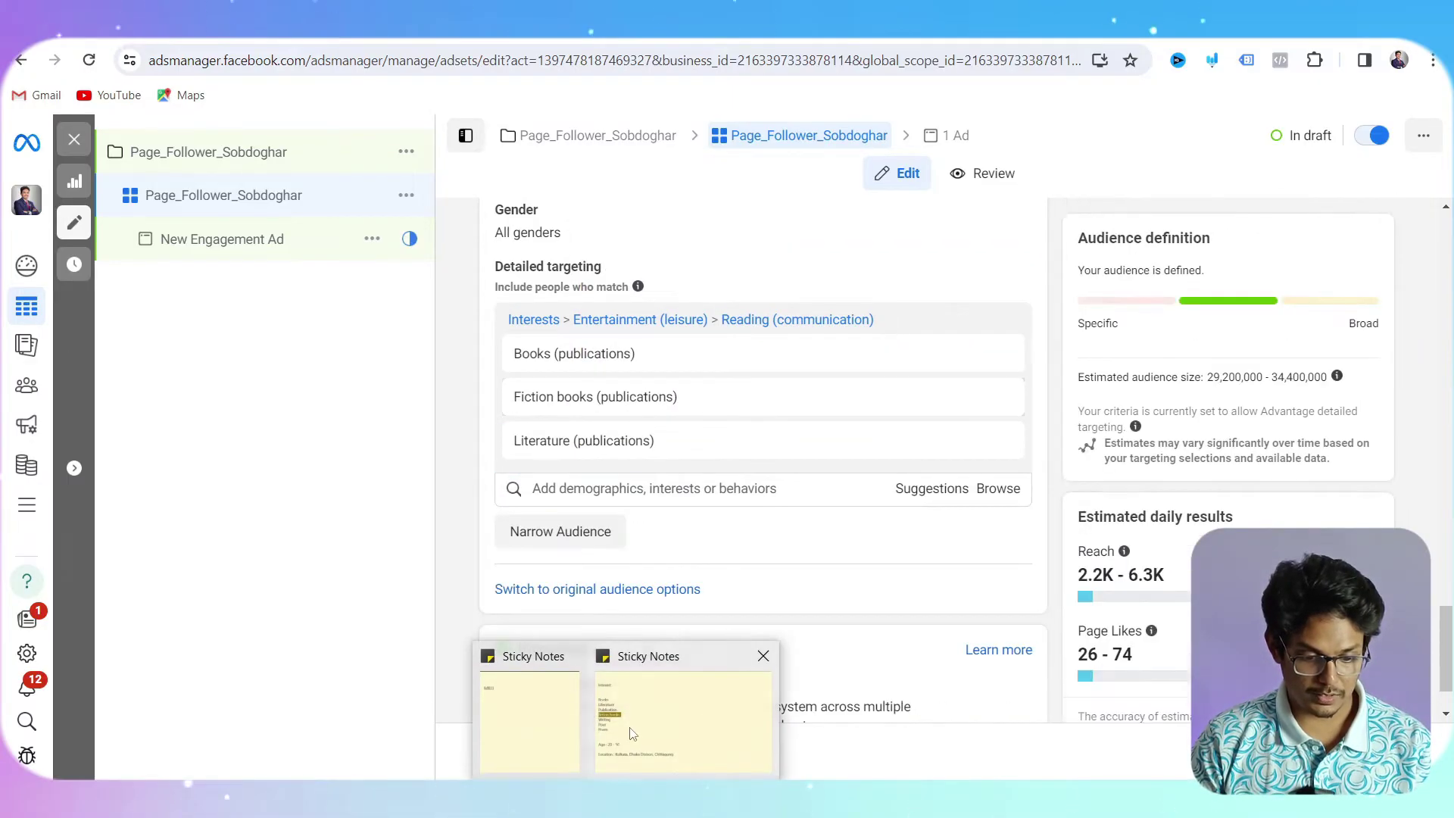
Copy Writing from the sticky note and add the interest Writing (communication) to detailed targeting.
left_click(636, 749)
double_click(622, 439)
key("ctrl+c")
left_click(552, 489)
key("ctrl+v")
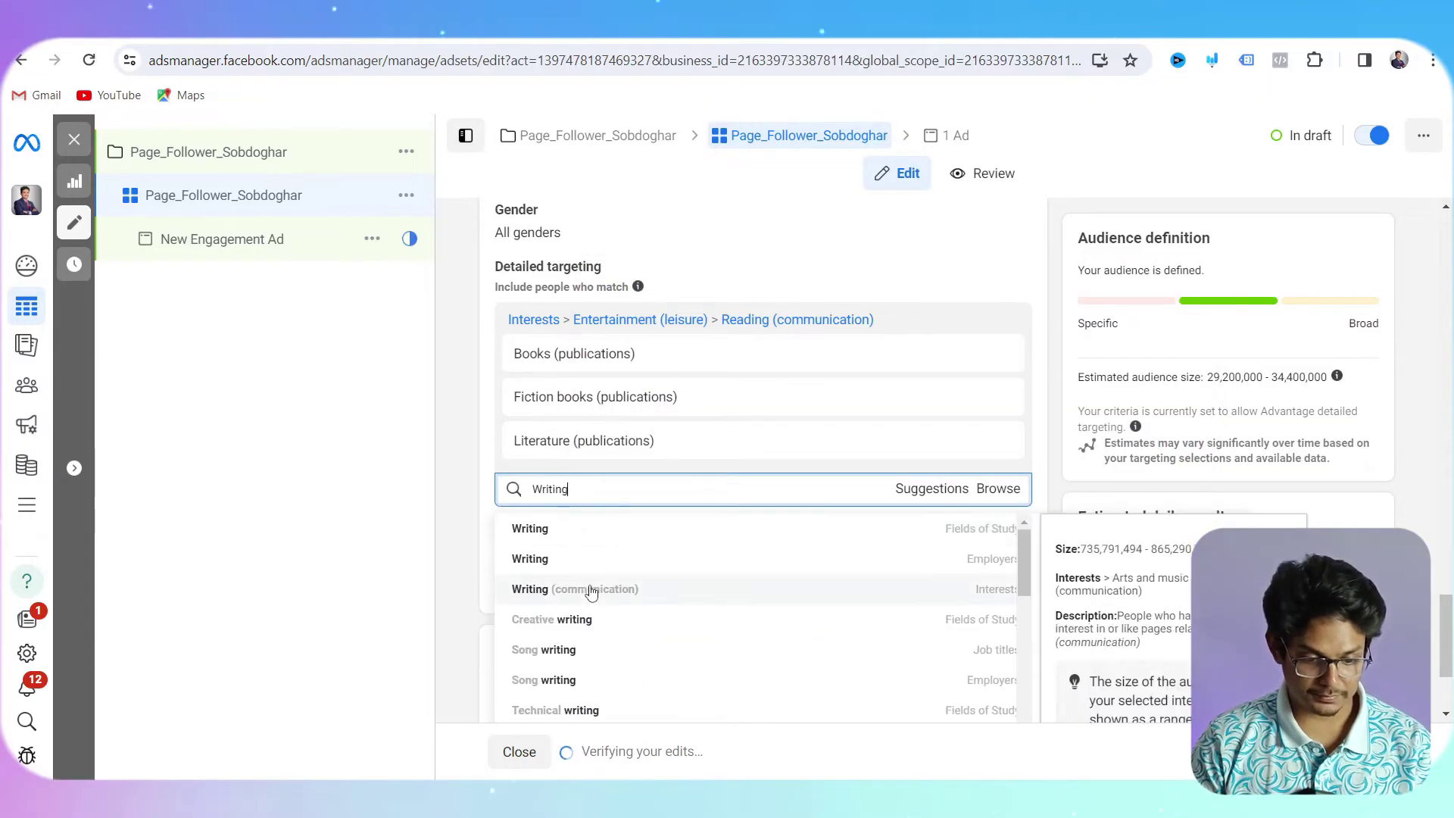
left_click(590, 587)
Copy Poet from the sticky note and add the interest Poetry (literature) to detailed targeting.
left_click(594, 720)
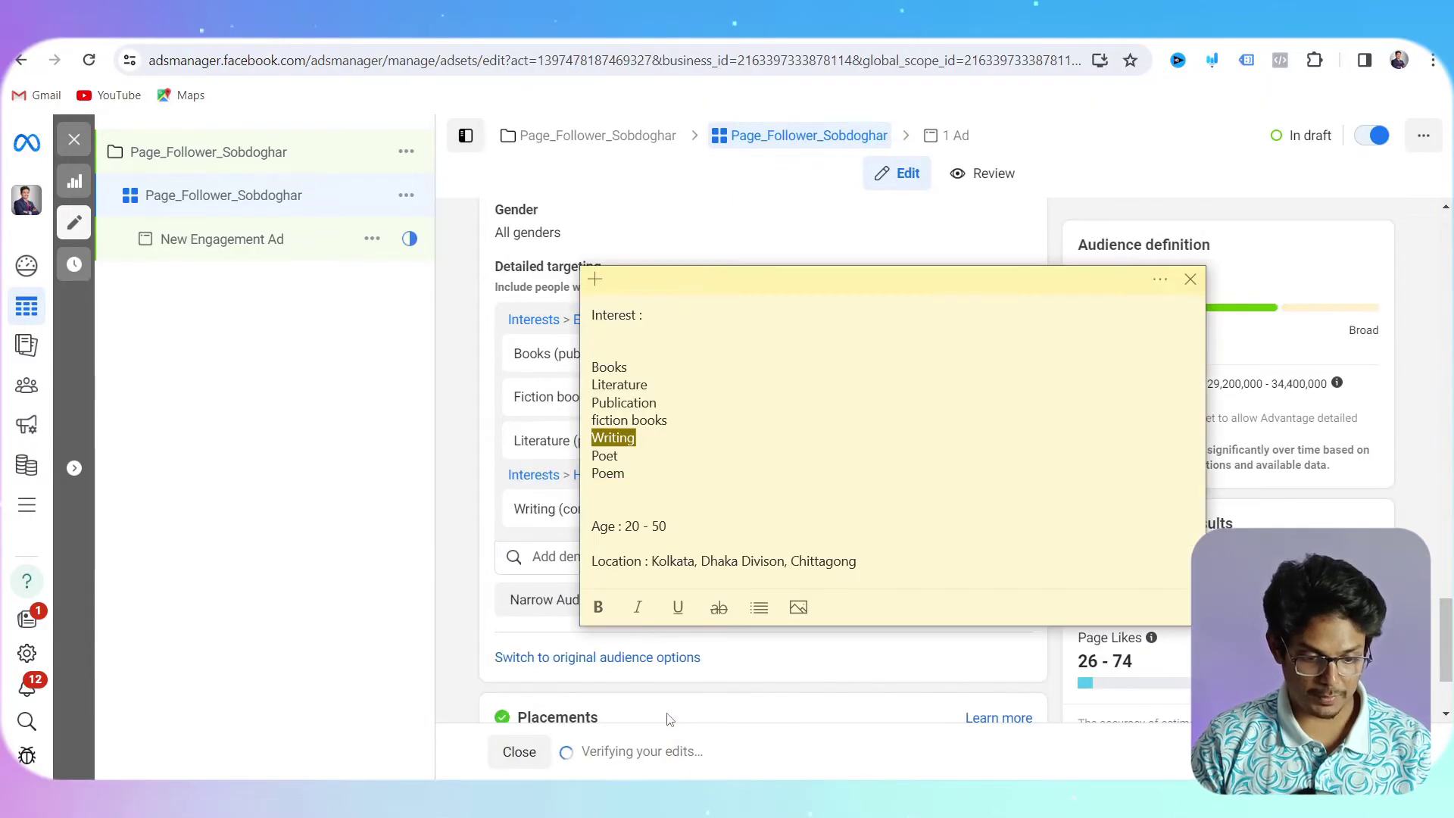
double_click(605, 455)
key("ctrl+c")
left_click(555, 559)
key("ctrl+v")
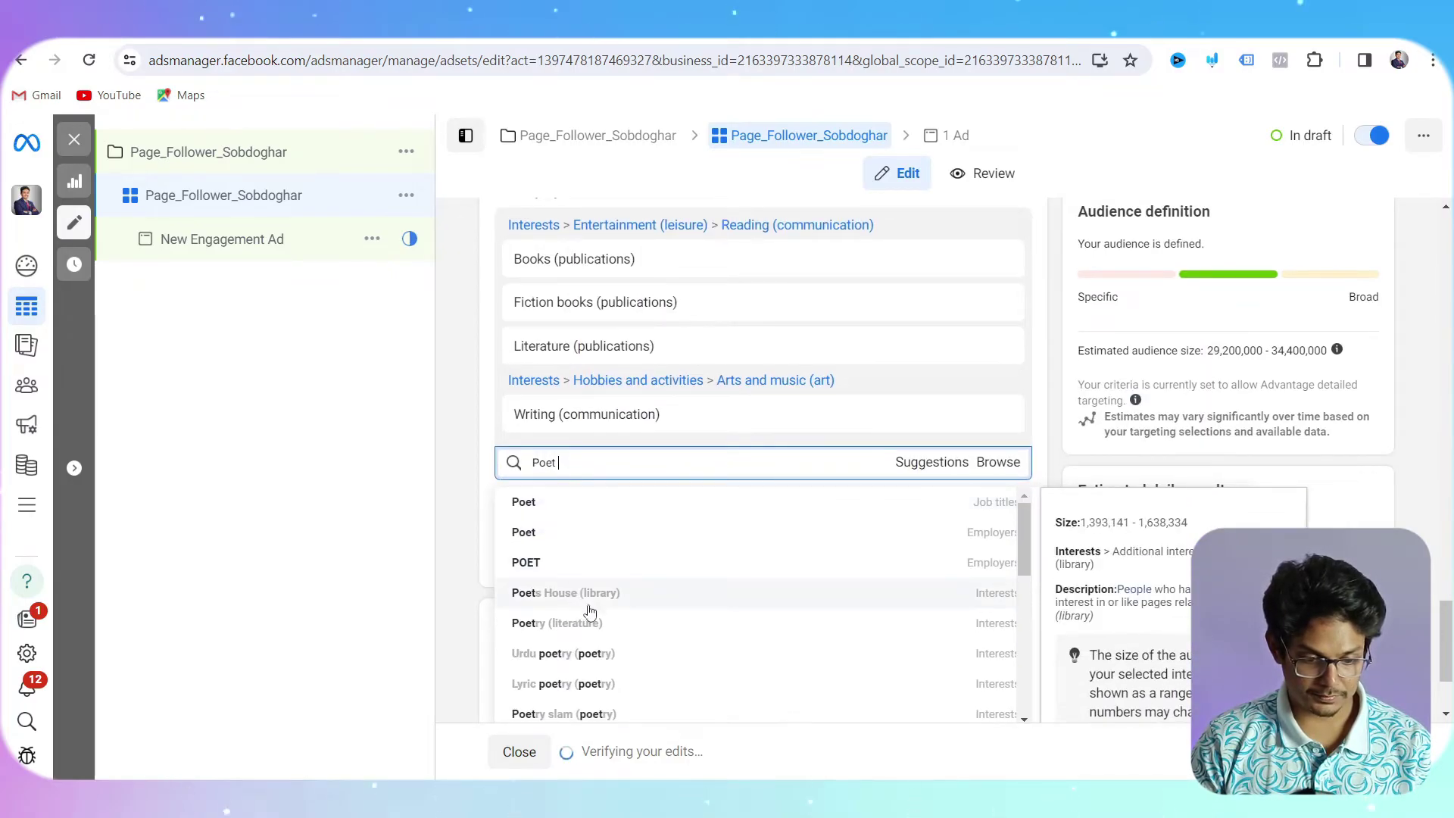
left_click(557, 623)
Copy Poem from the sticky note and add the interest Prose poetry (literature) to detailed targeting.
left_click(557, 708)
left_click(622, 476)
double_click(600, 475)
key("ctrl+c")
left_click(564, 512)
key("ctrl+v")
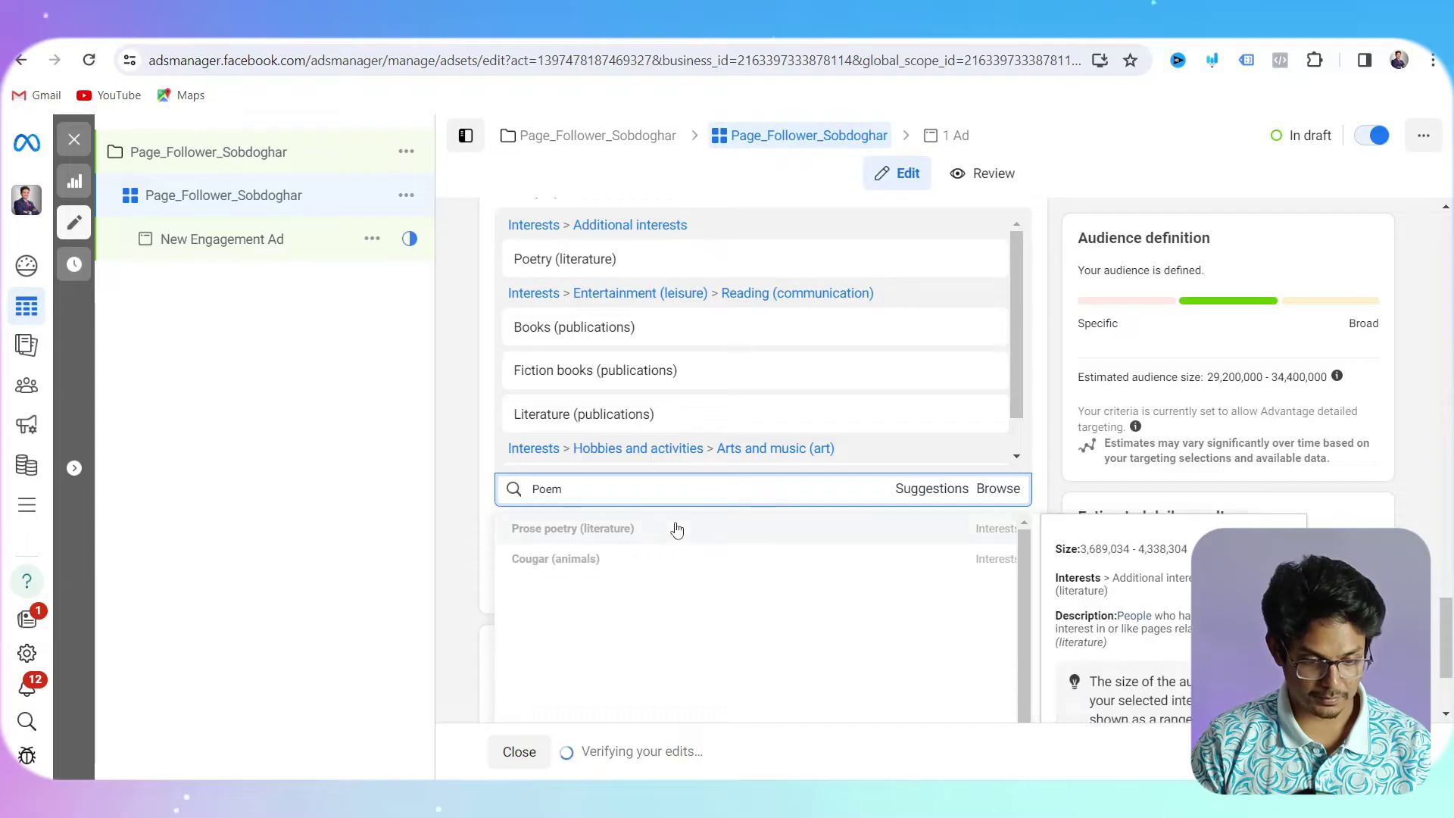
left_click(677, 529)
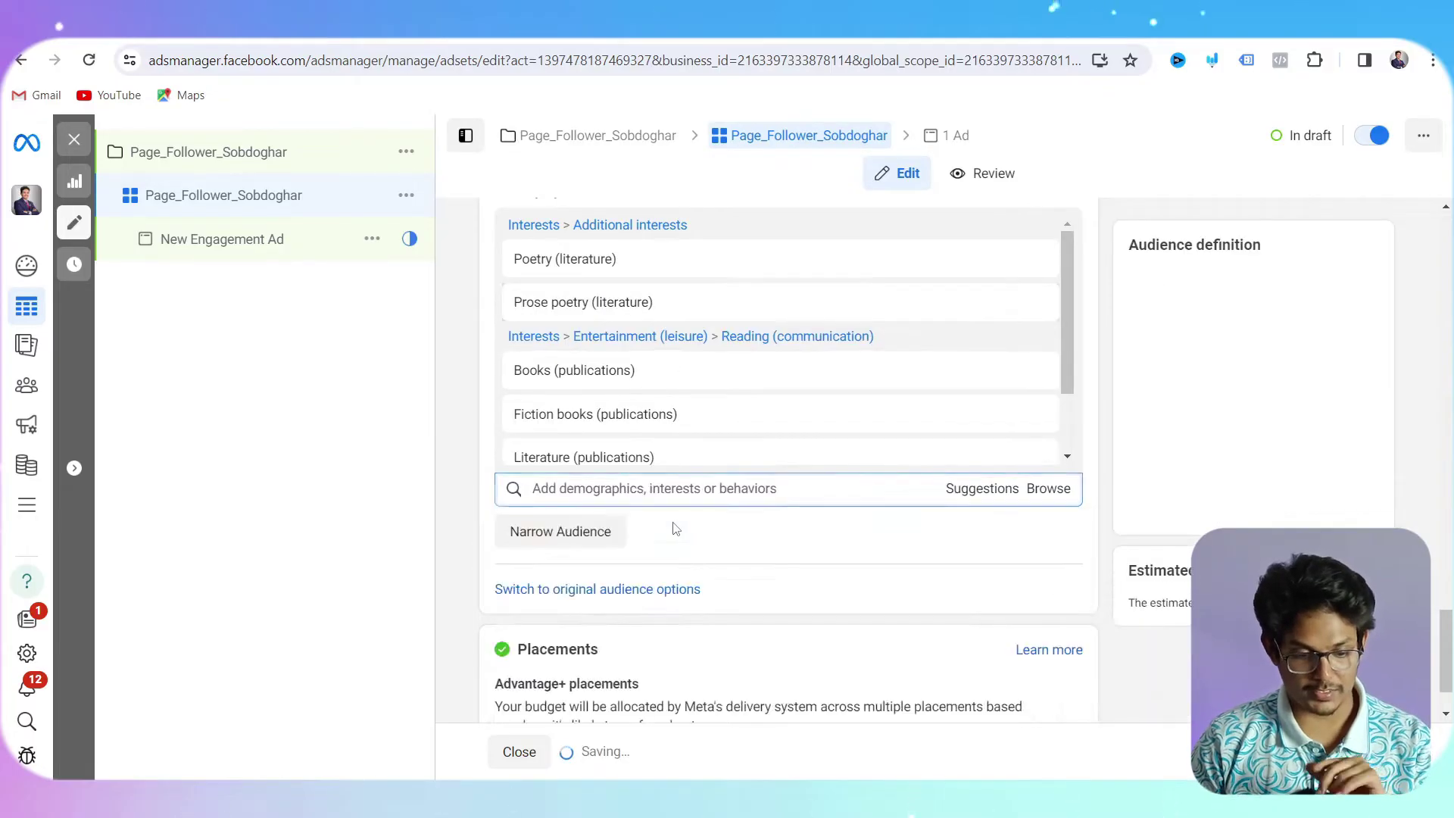
left_click(460, 540)
Open New Engagement Ad and rename it Page_Follower_Static.
scroll(721, 503, "up", 3)
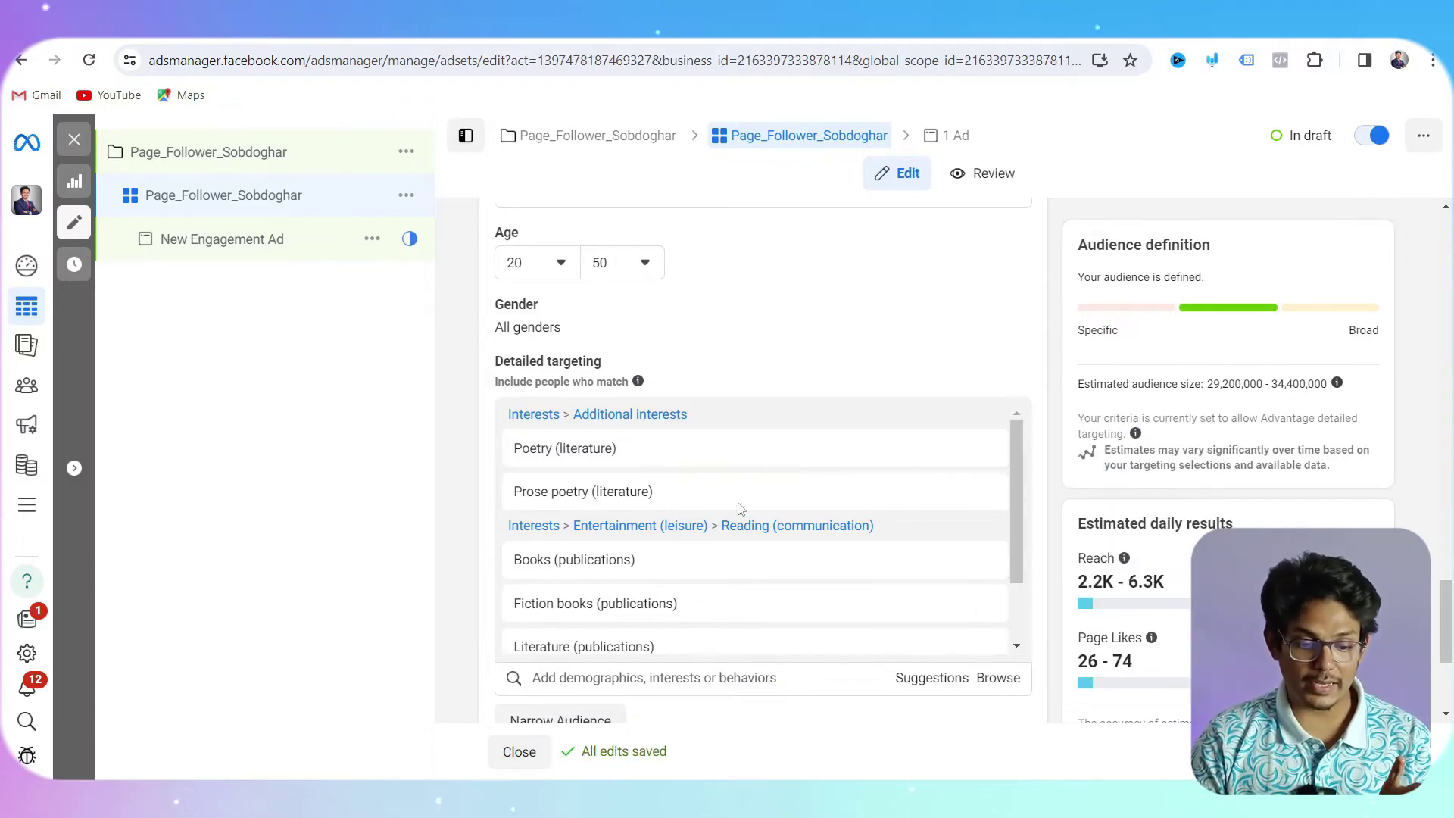
scroll(765, 389, "down", 6)
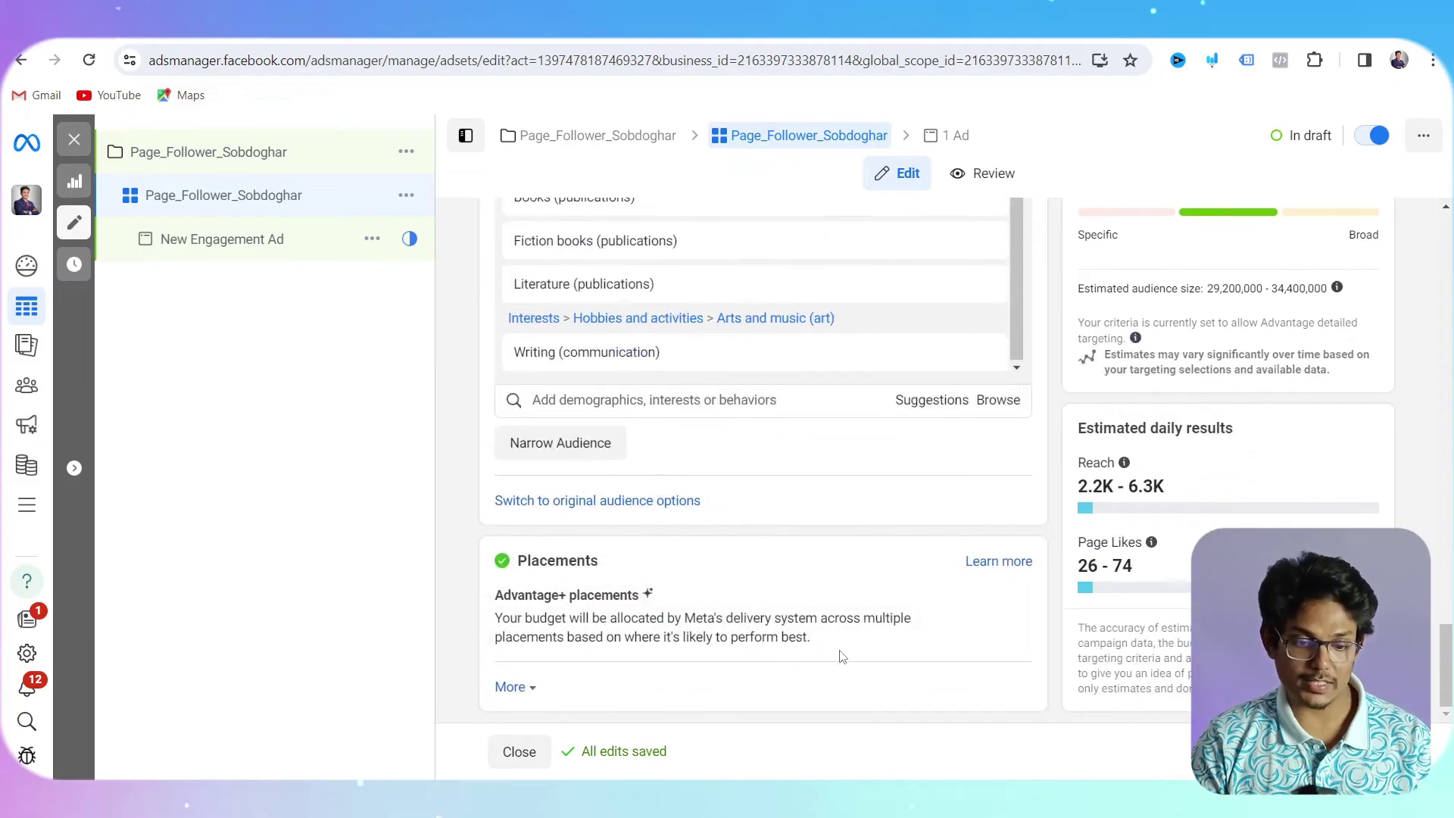
scroll(837, 615, "up", 3)
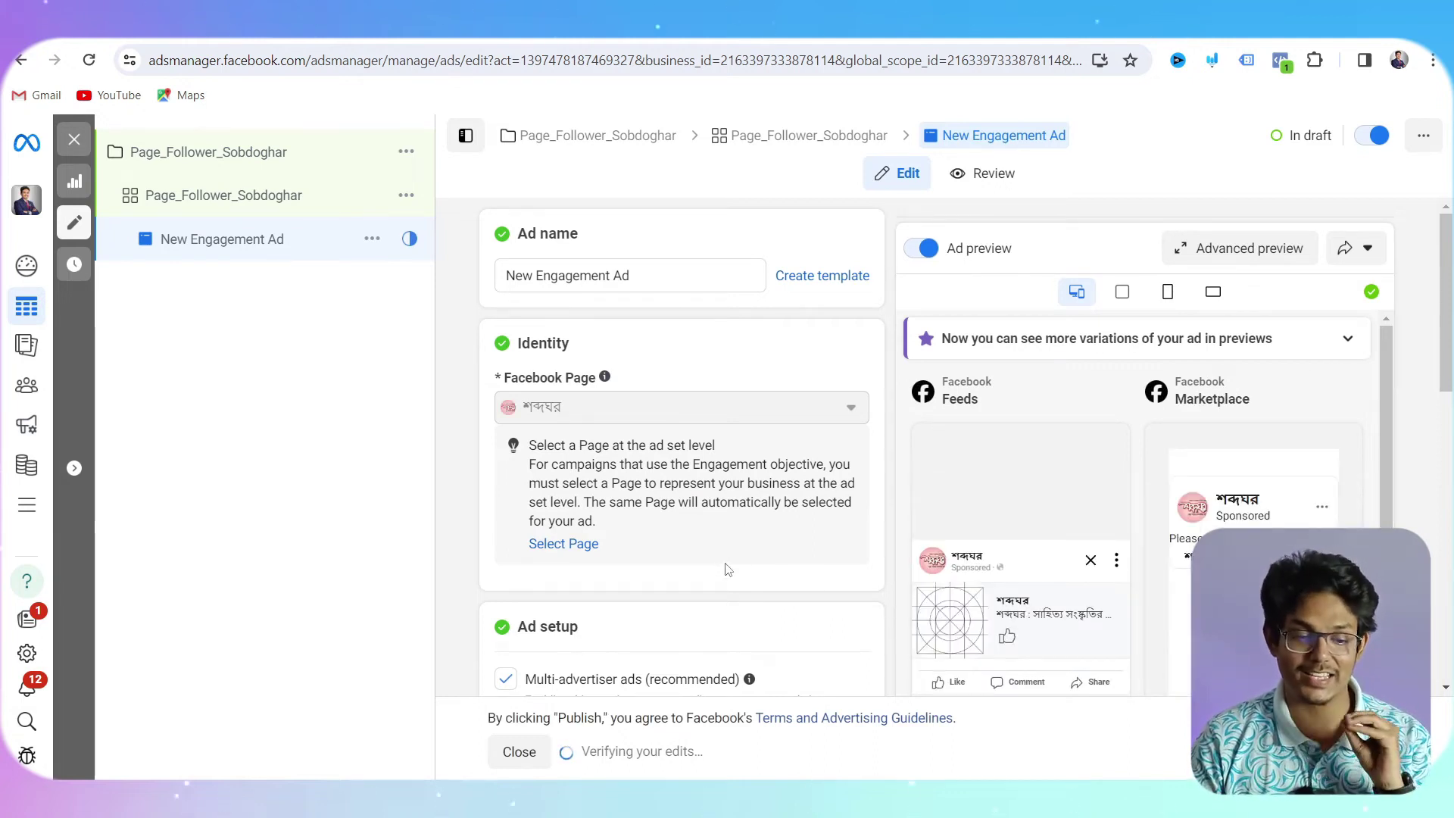
triple_click(646, 276)
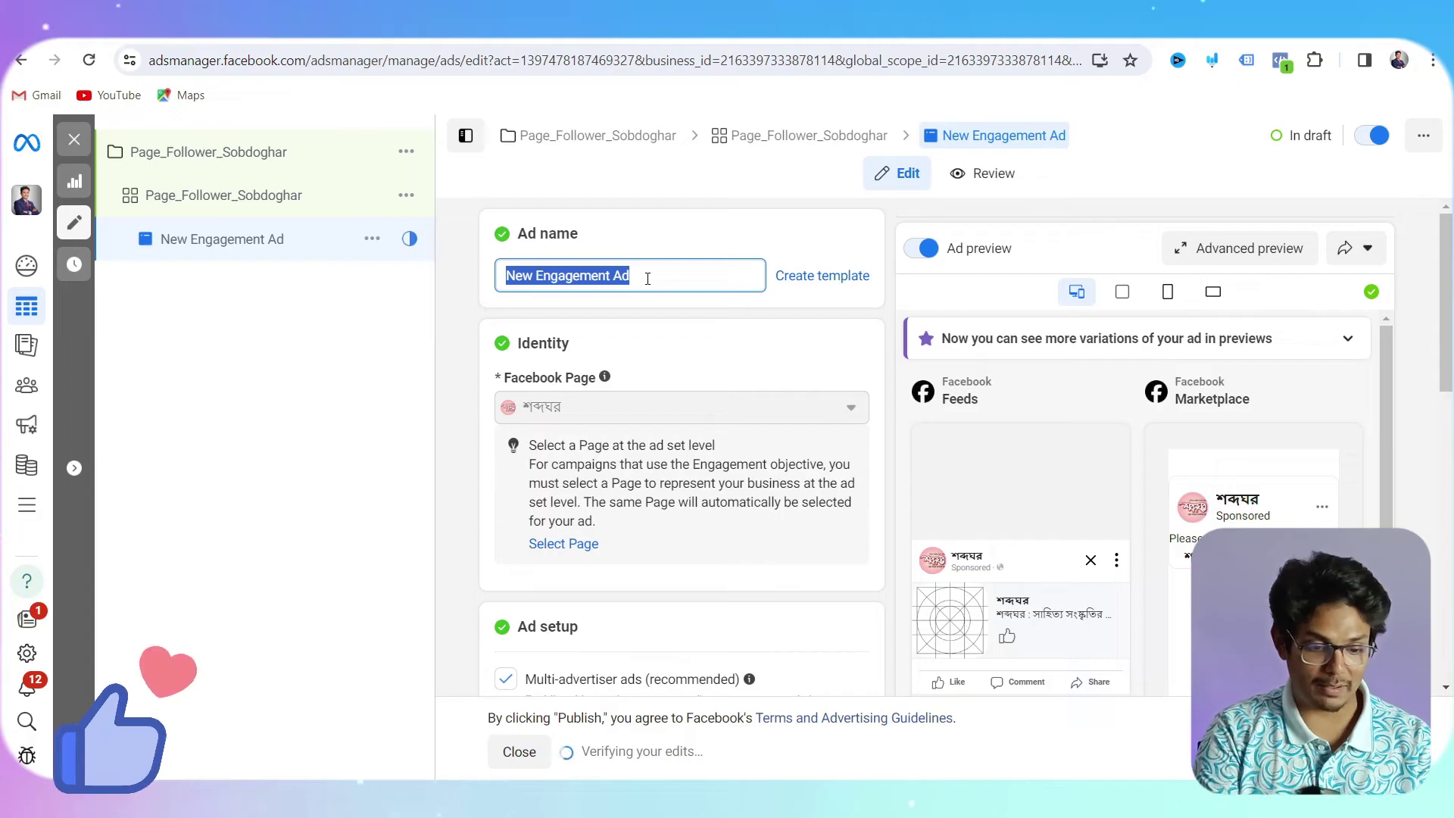
type("Page_Follo")
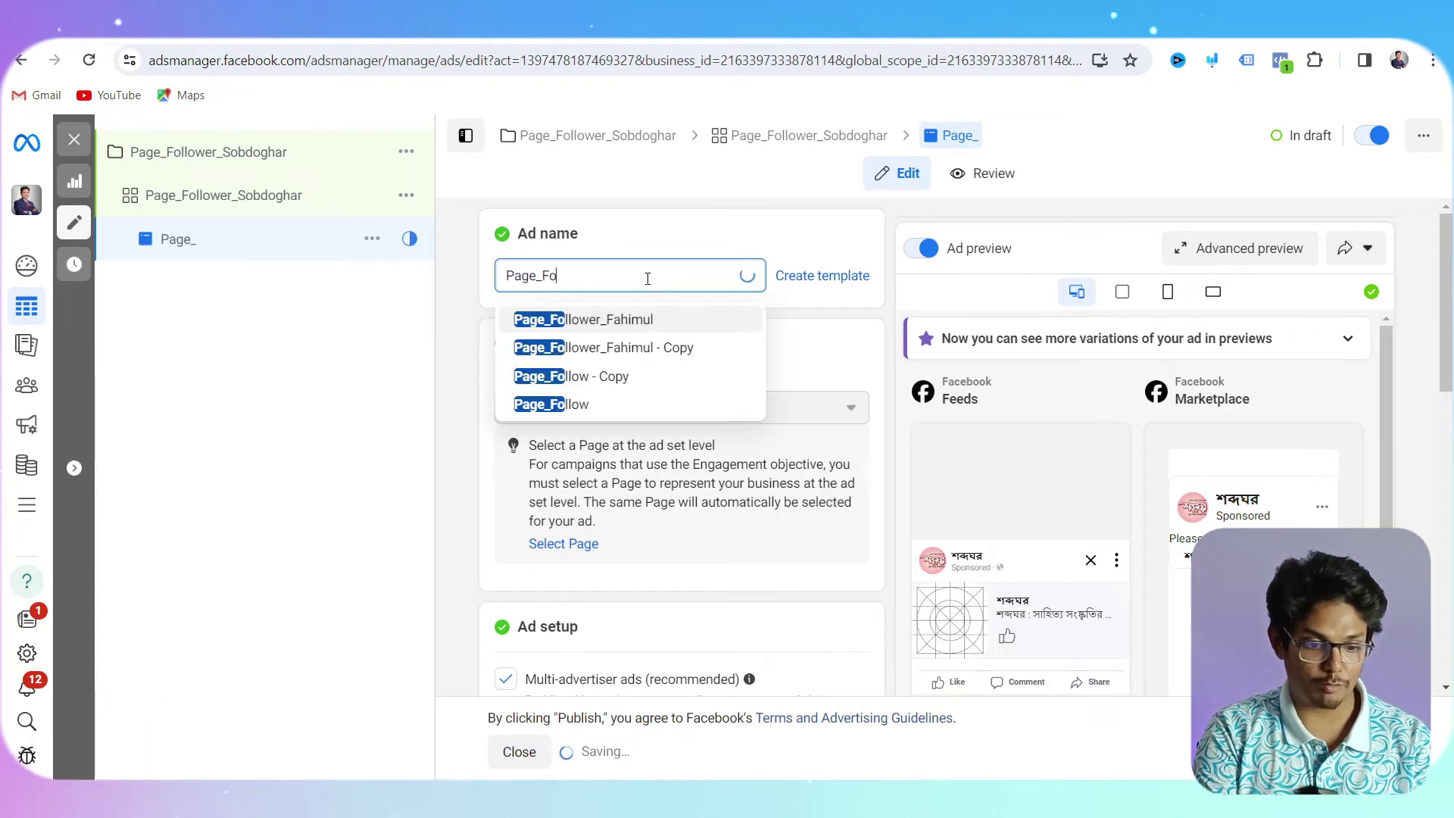
type("wer_")
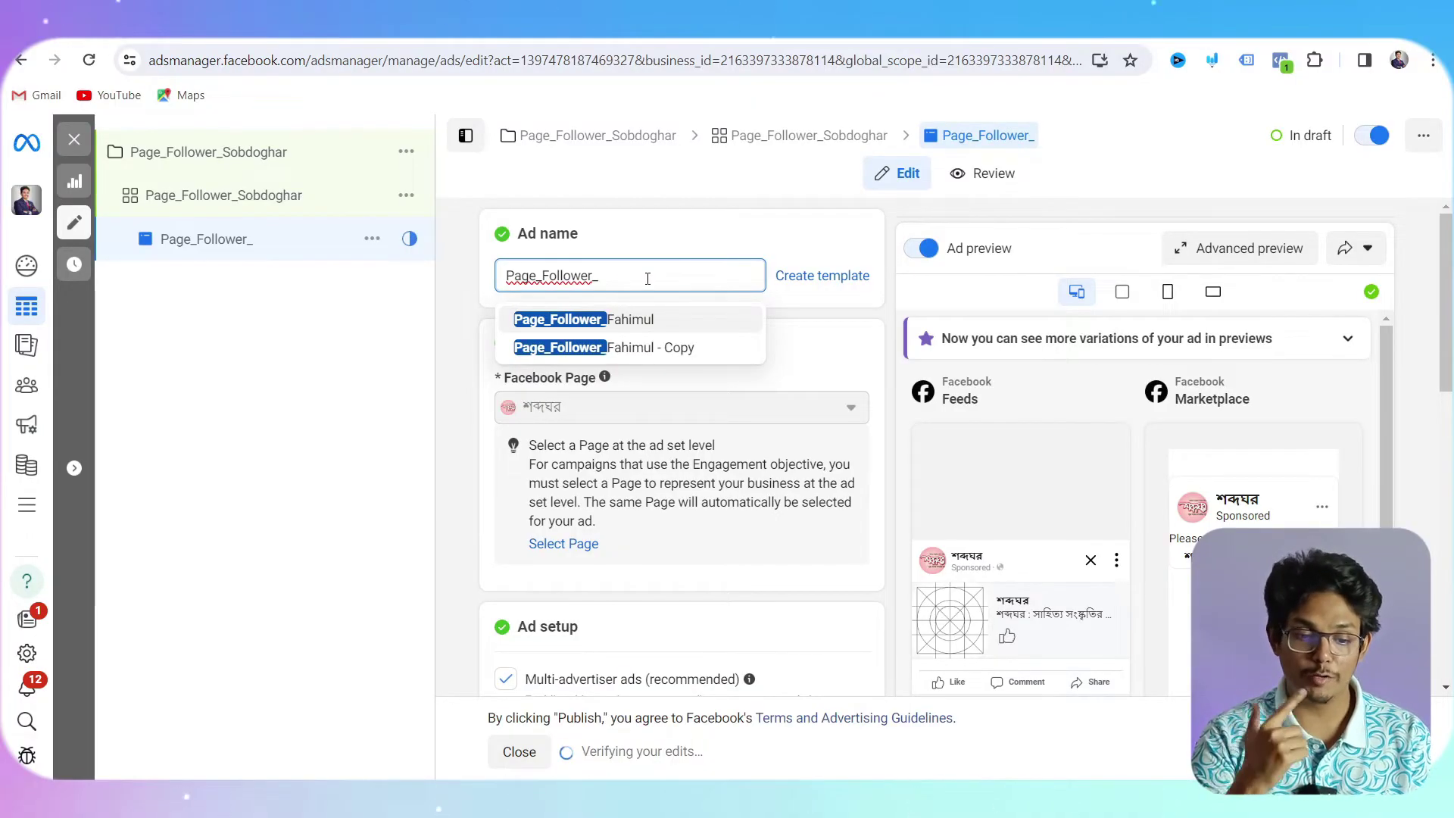
type("Static")
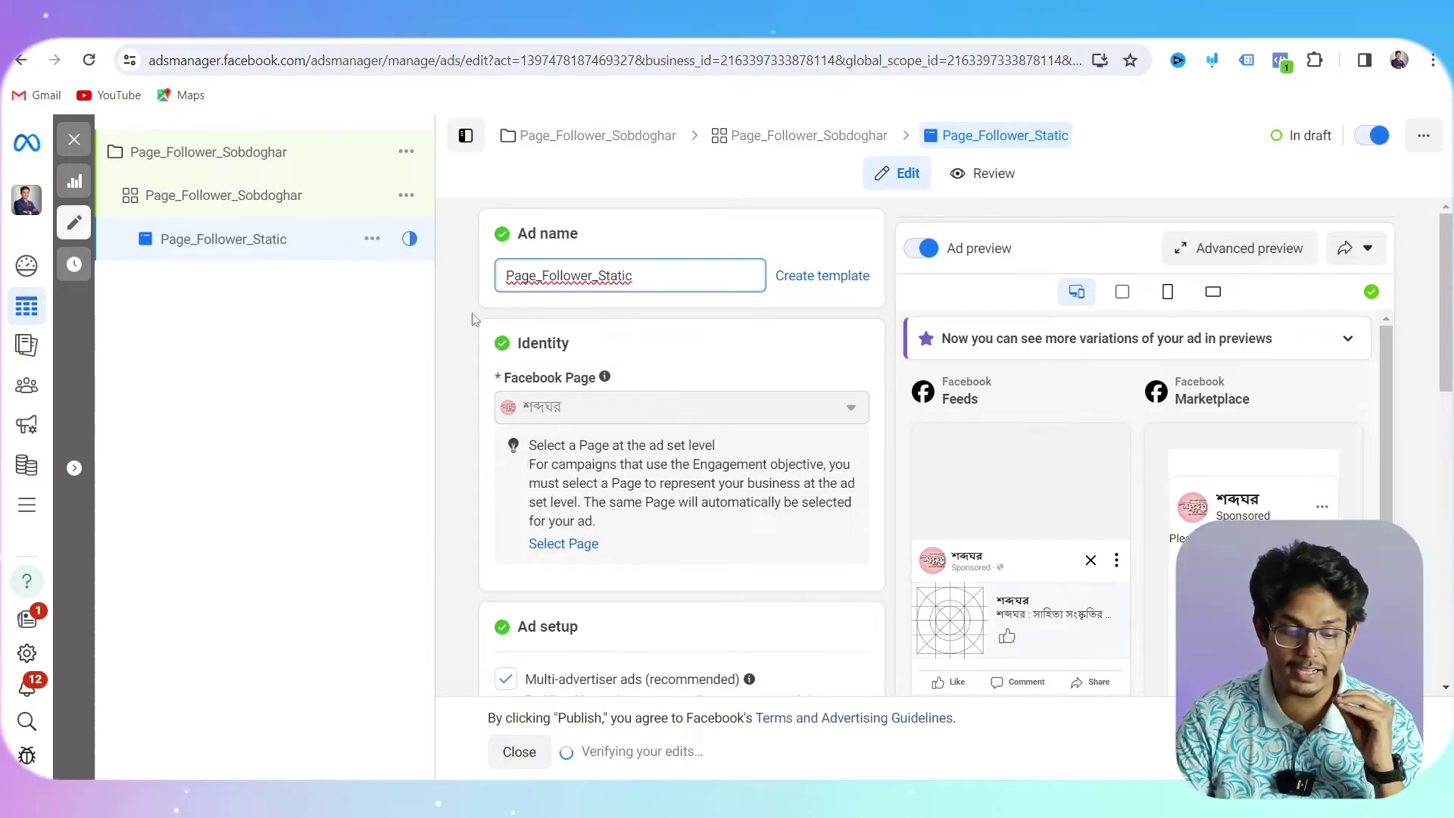
Add the account image Shabdaghor LOgo.png as the media of the ad creative.
scroll(643, 576, "down", 5)
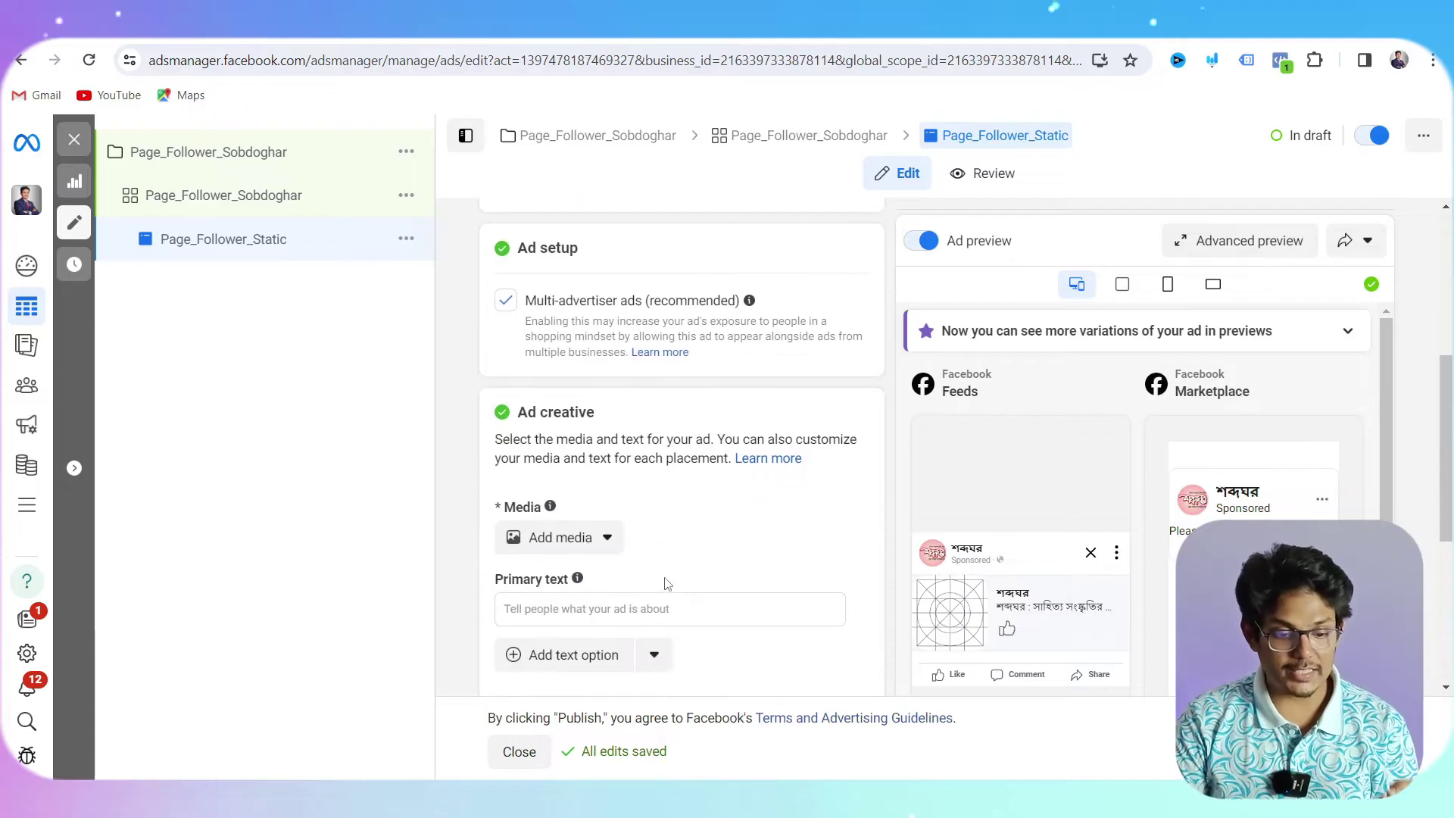
scroll(644, 552, "up", 5)
scroll(689, 447, "down", 5)
left_click(573, 542)
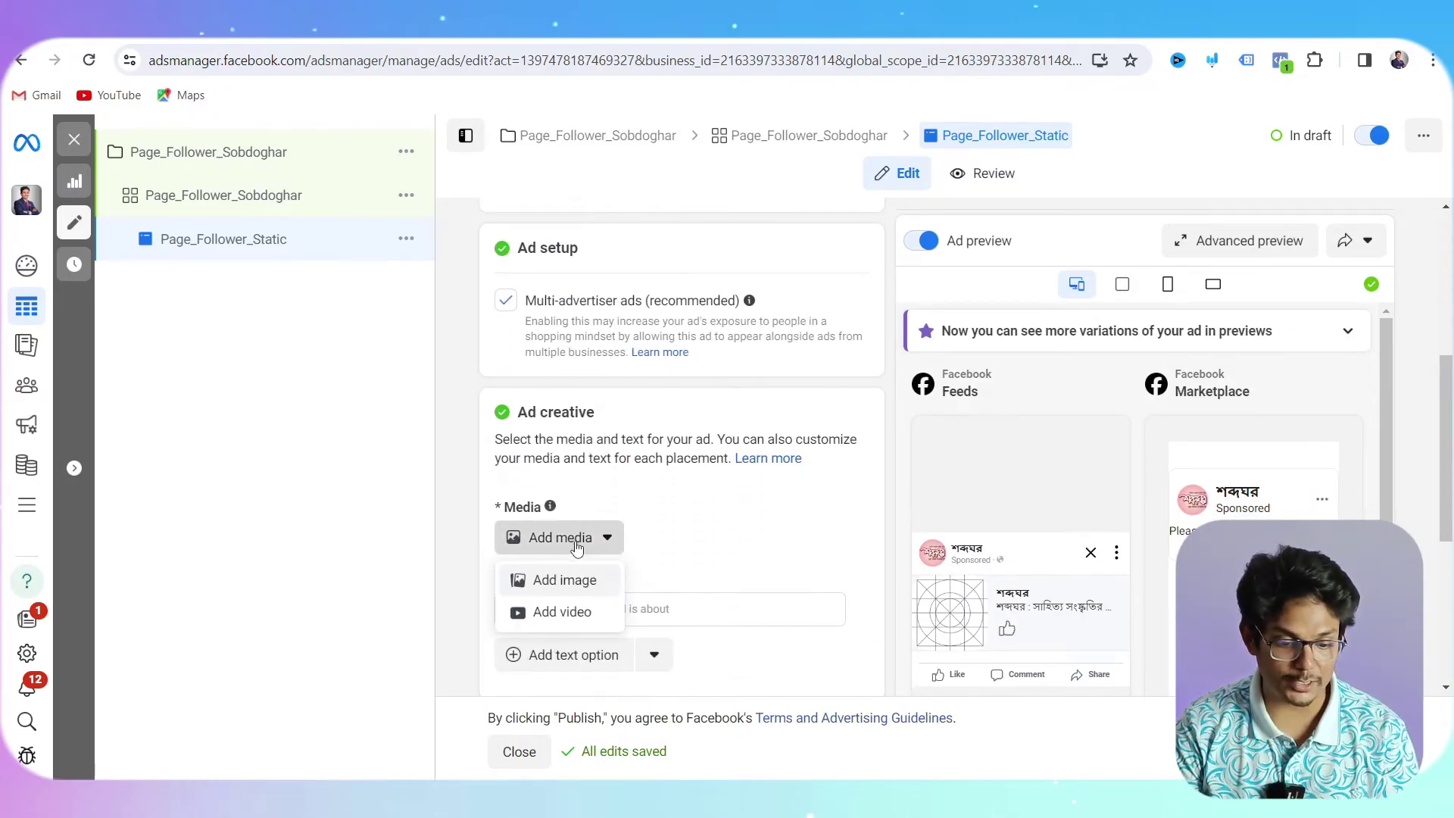
left_click(574, 581)
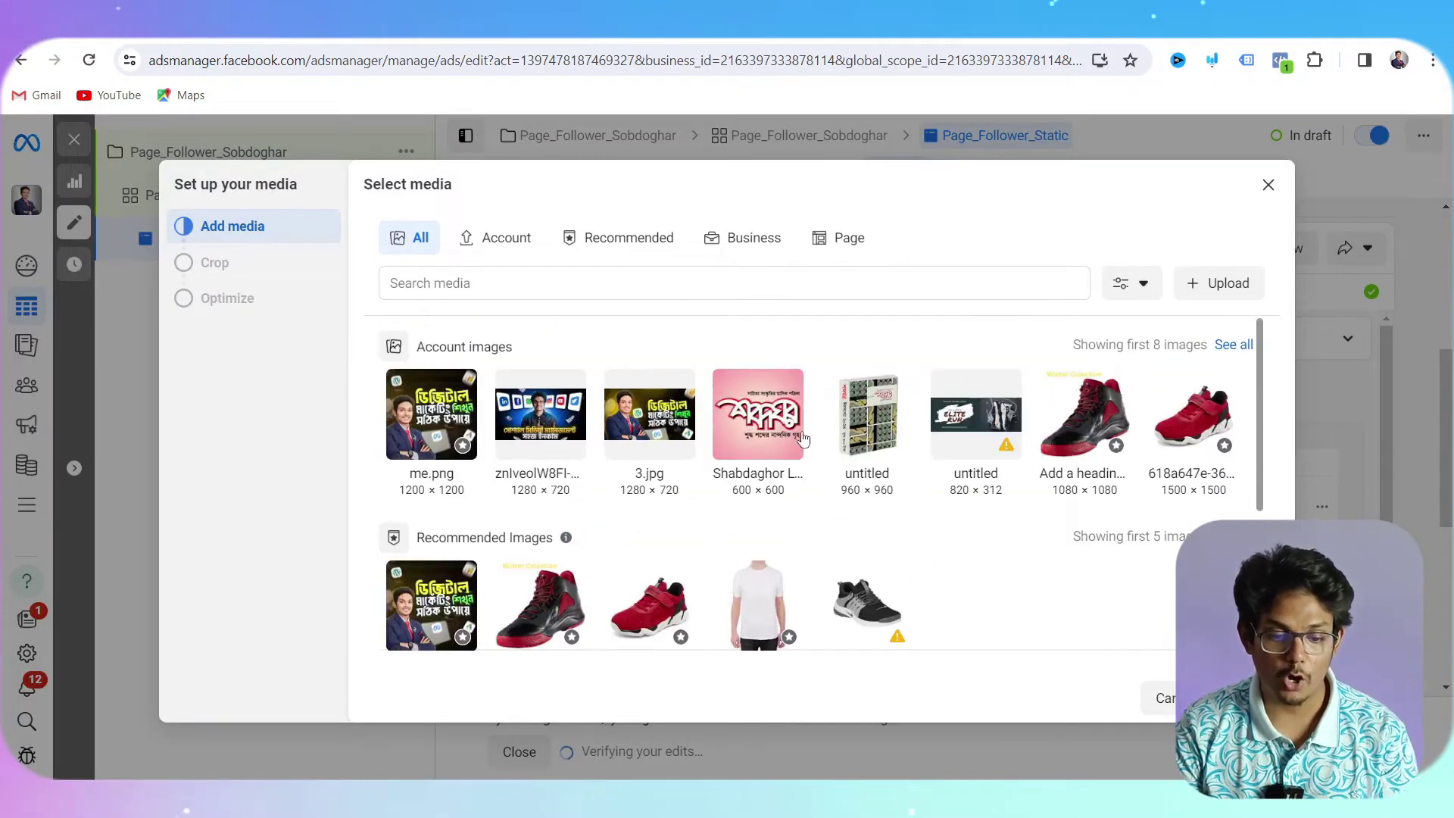
left_click(726, 440)
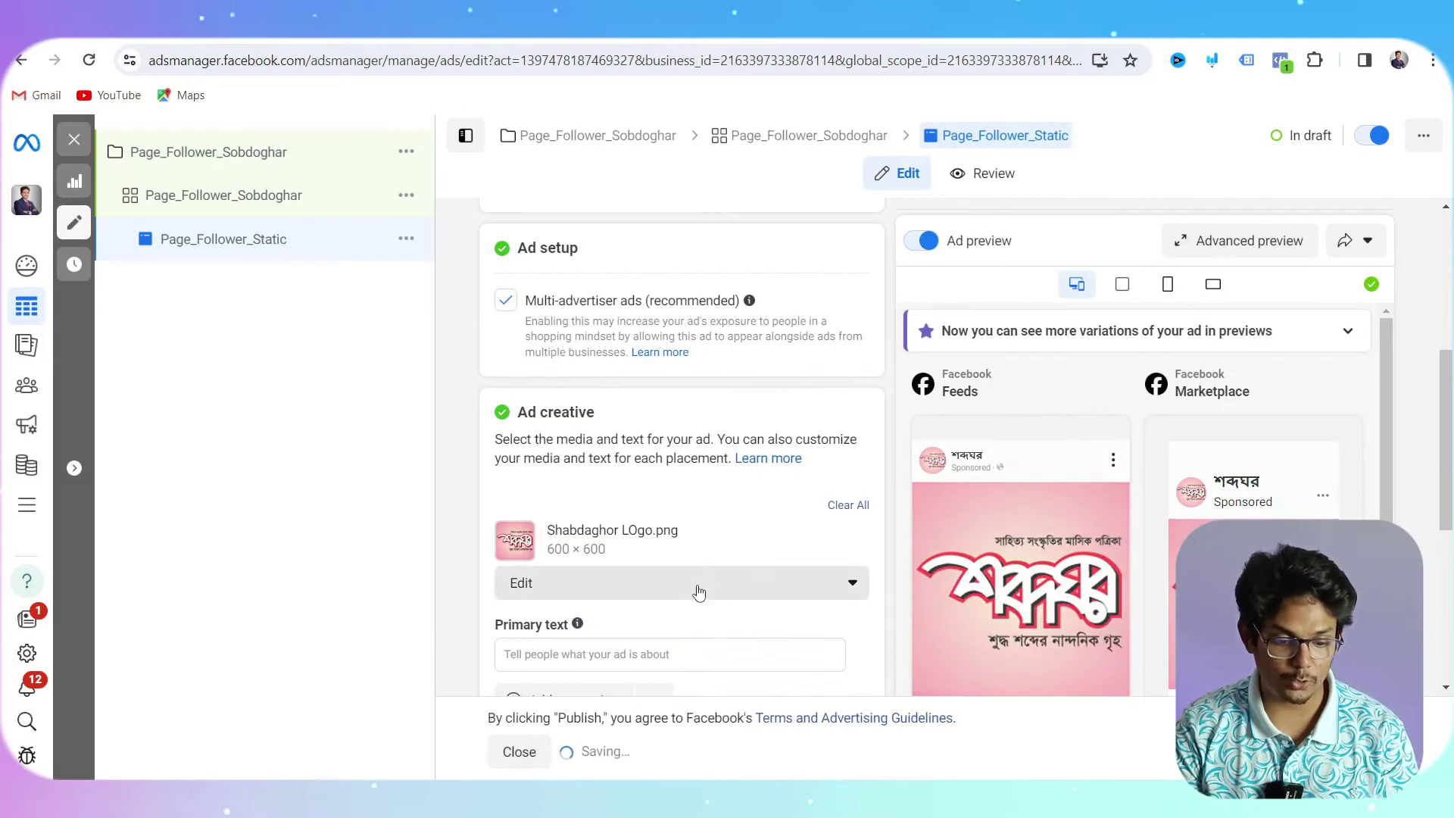
Open the ad creative's primary text for editing and look over the text and tracking options.
scroll(697, 591, "down", 1)
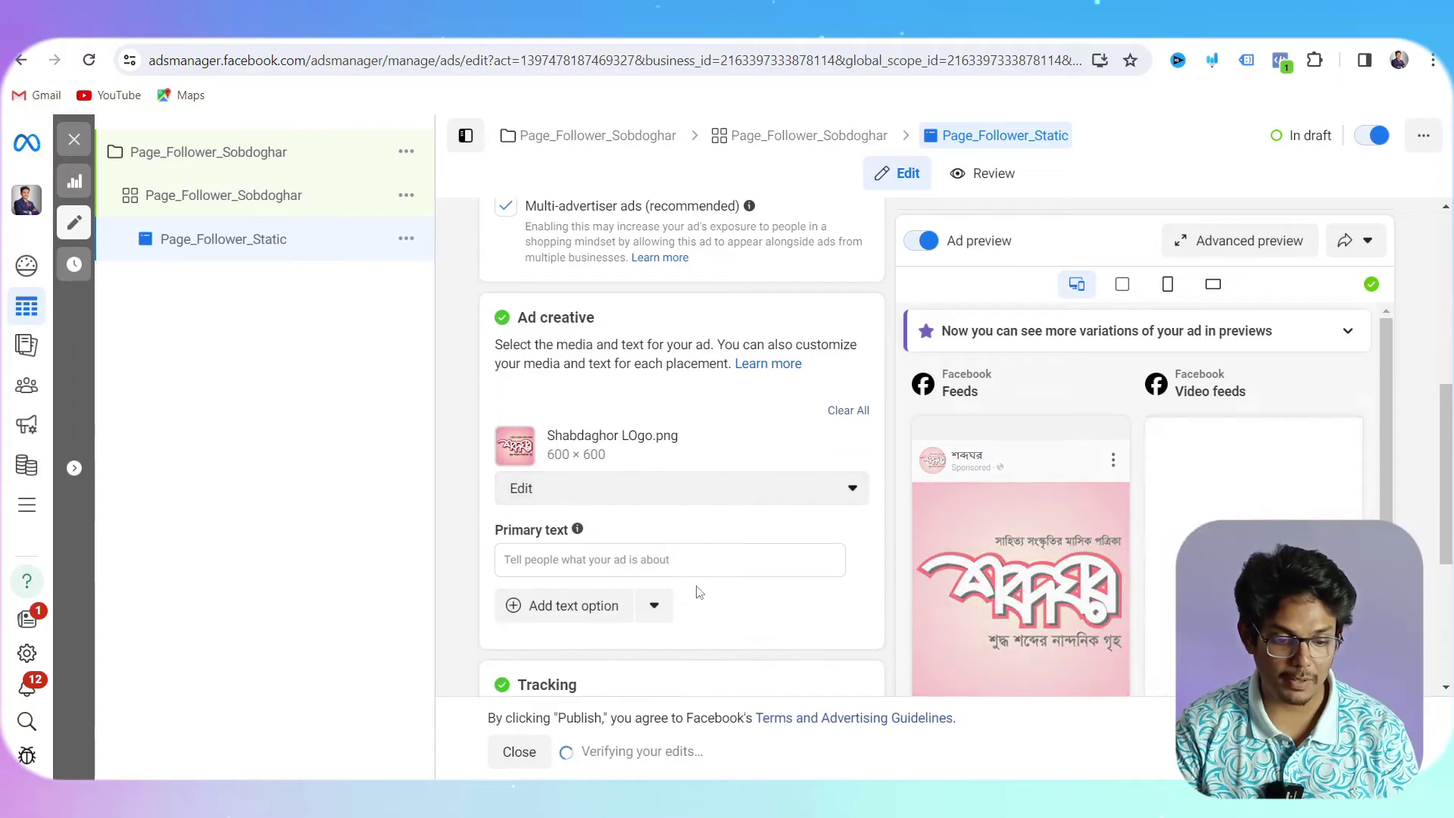
left_click(628, 556)
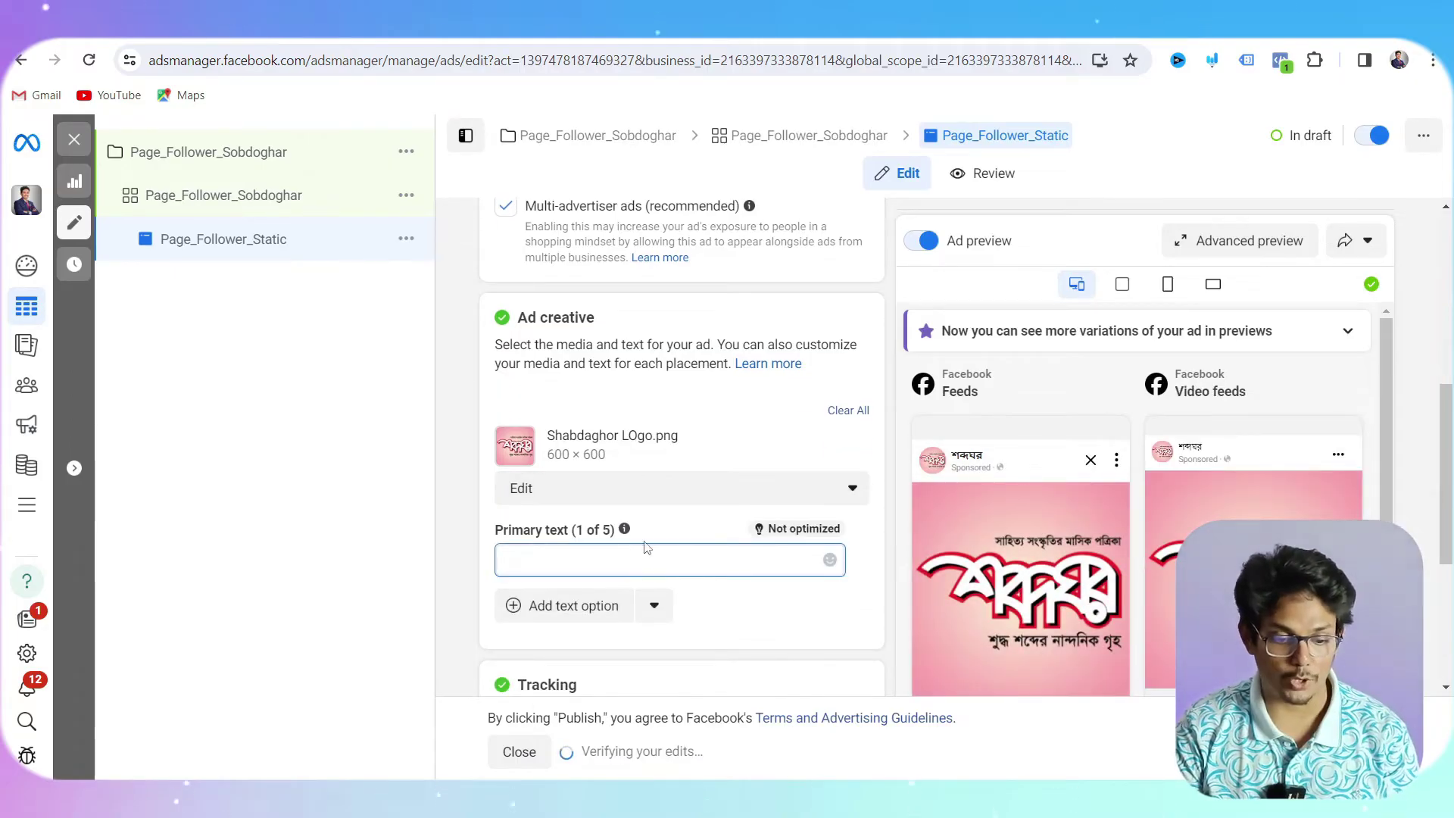
scroll(585, 555, "down", 3)
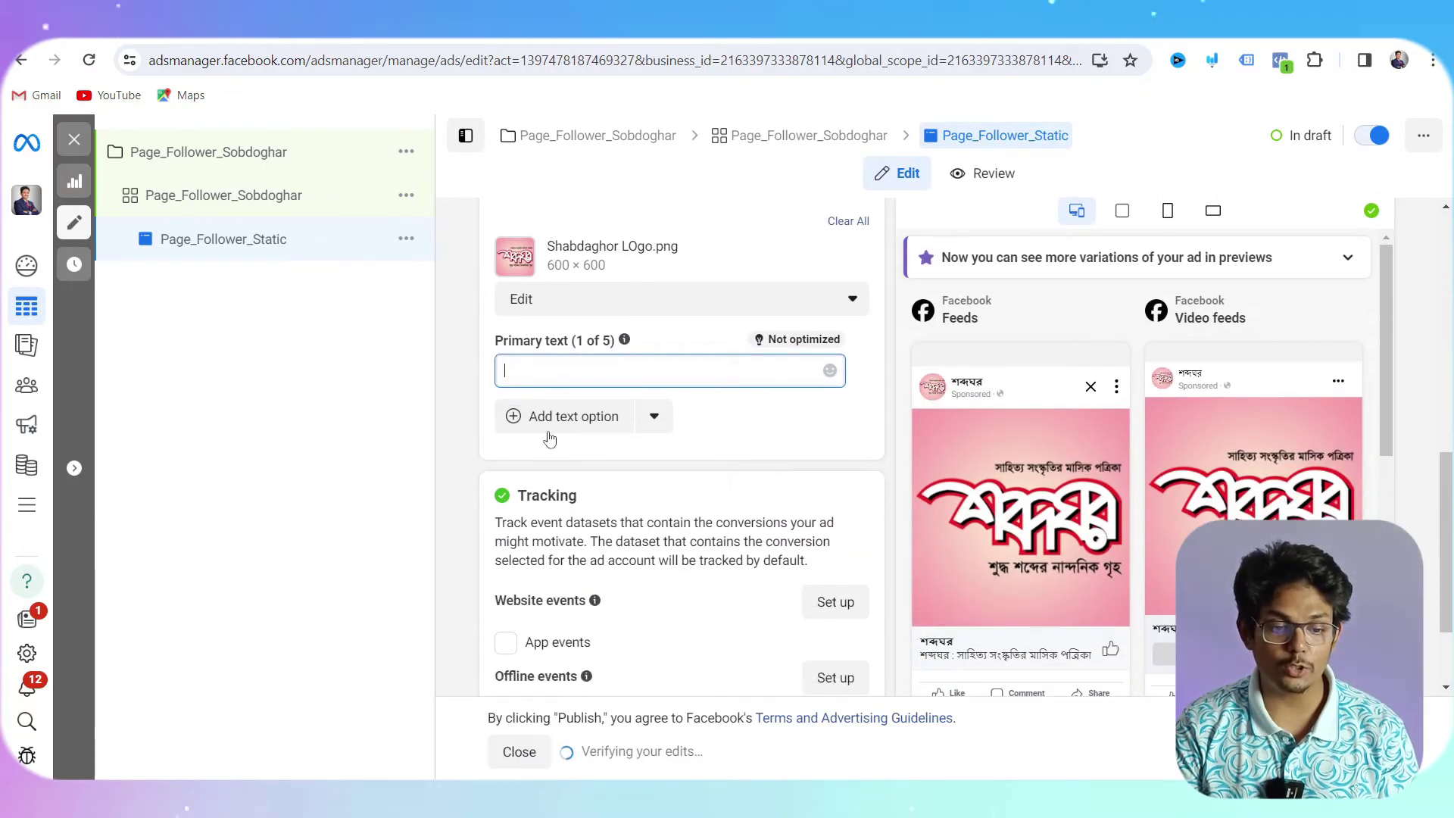
scroll(684, 400, "up", 3)
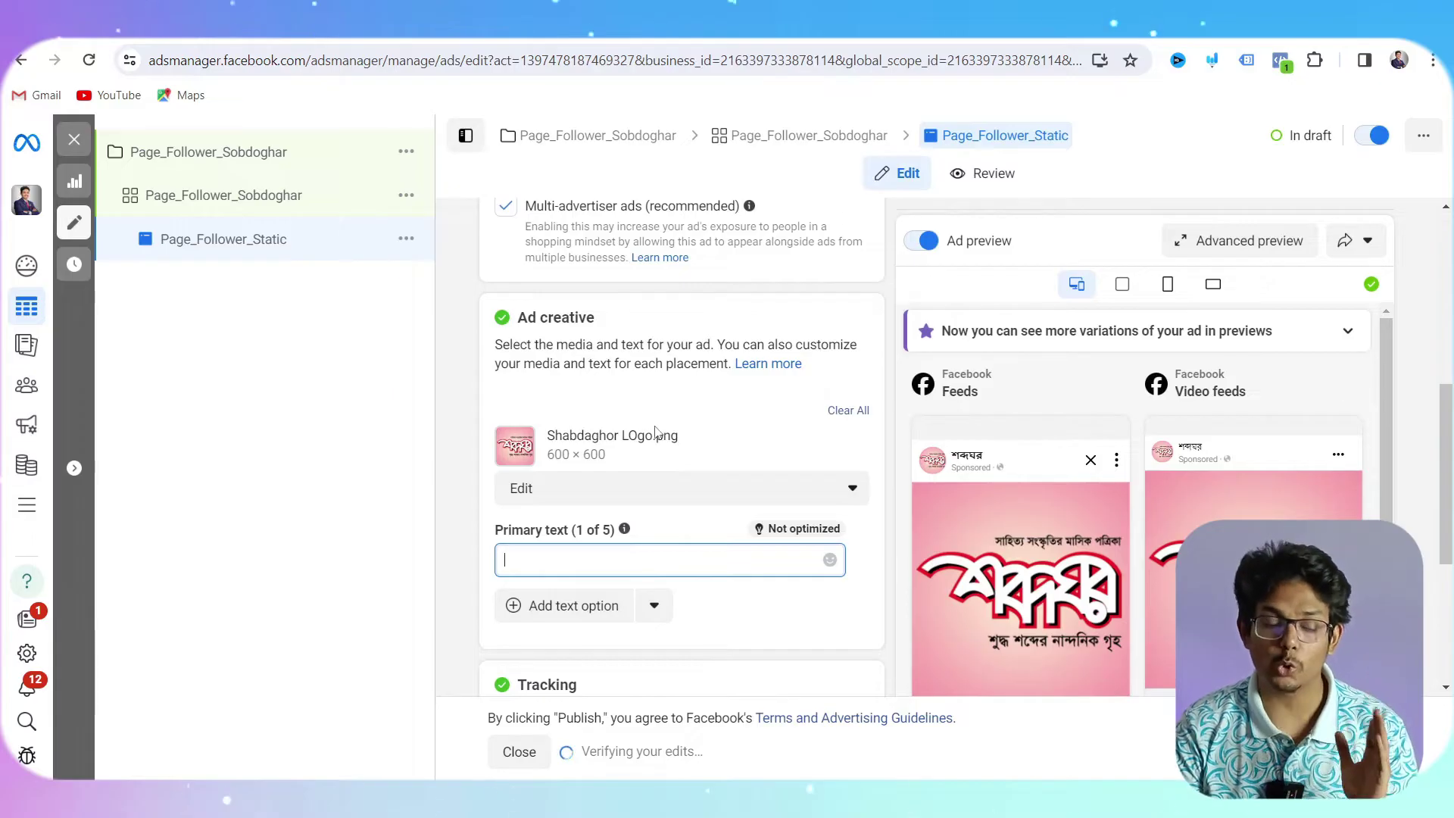
scroll(653, 438, "down", 1)
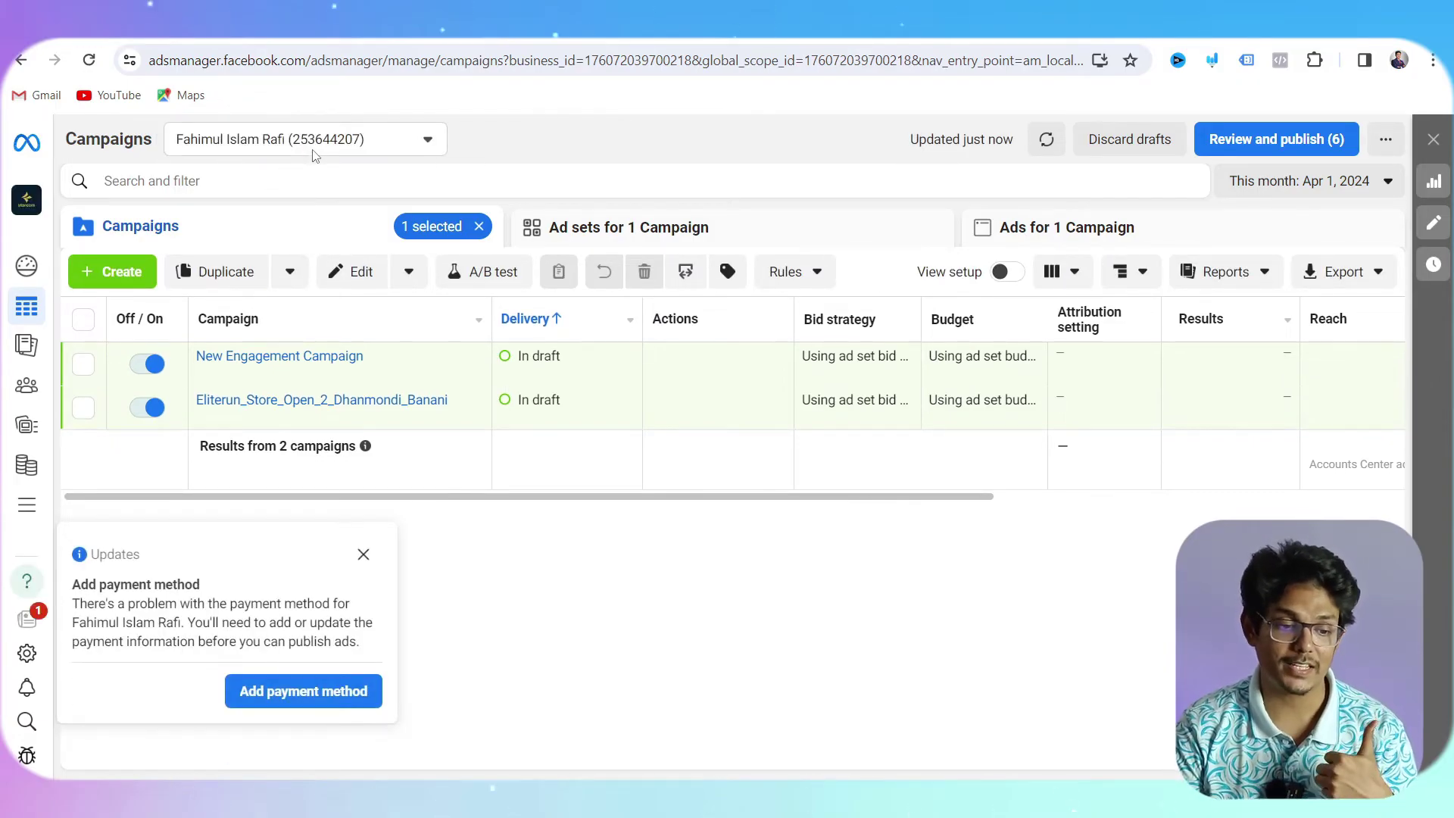
Switch to the ad account that contains the Page_Follower_Sobdoghar campaign.
left_click(316, 152)
left_click(307, 301)
scroll(348, 341, "down", 3)
scroll(349, 345, "up", 3)
left_click(342, 394)
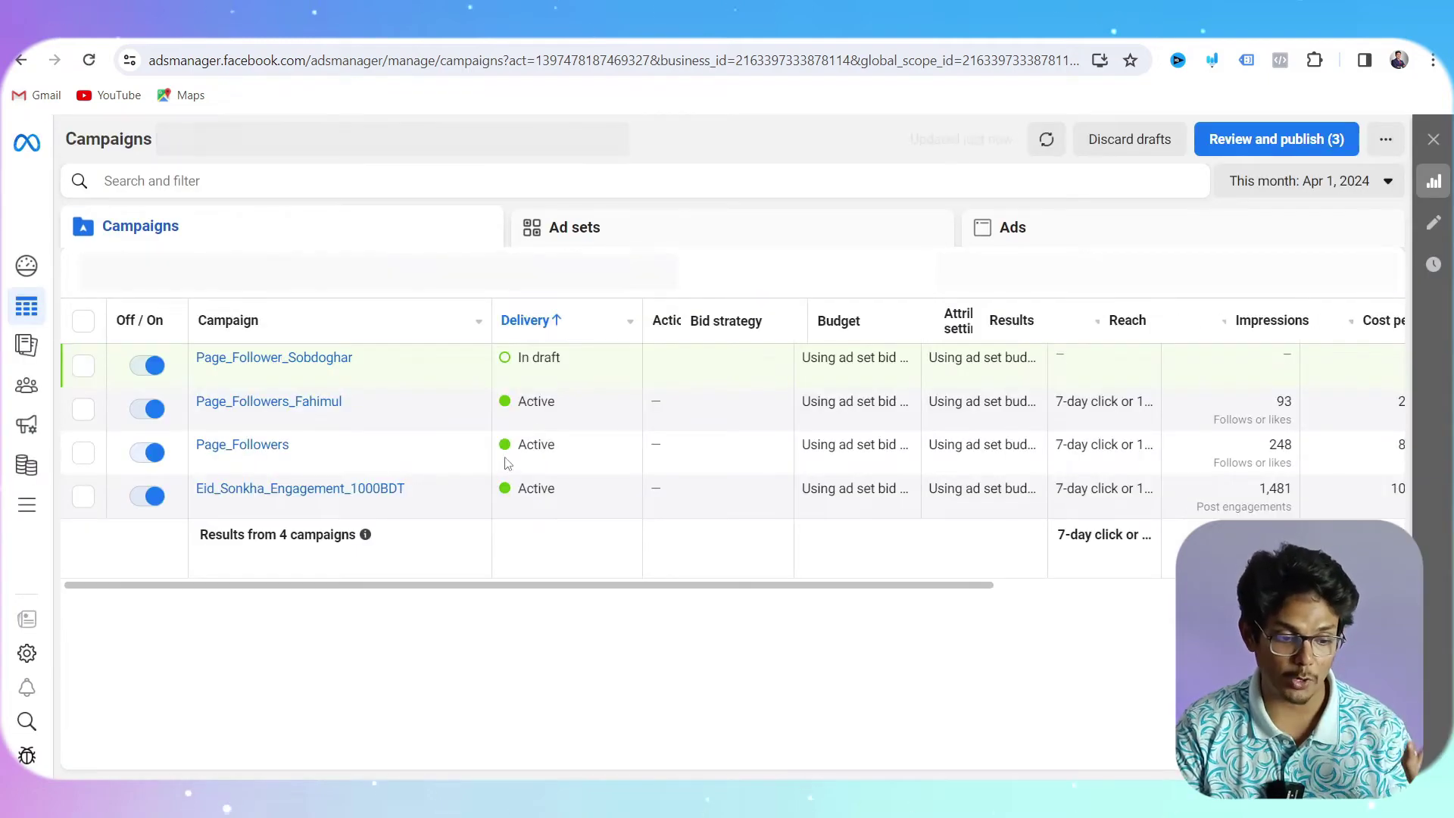
Open the first active page-follower campaign's ad sets, show data for Mar 1 – Apr 1, 2024, and review the results and cost columns.
left_click(312, 405)
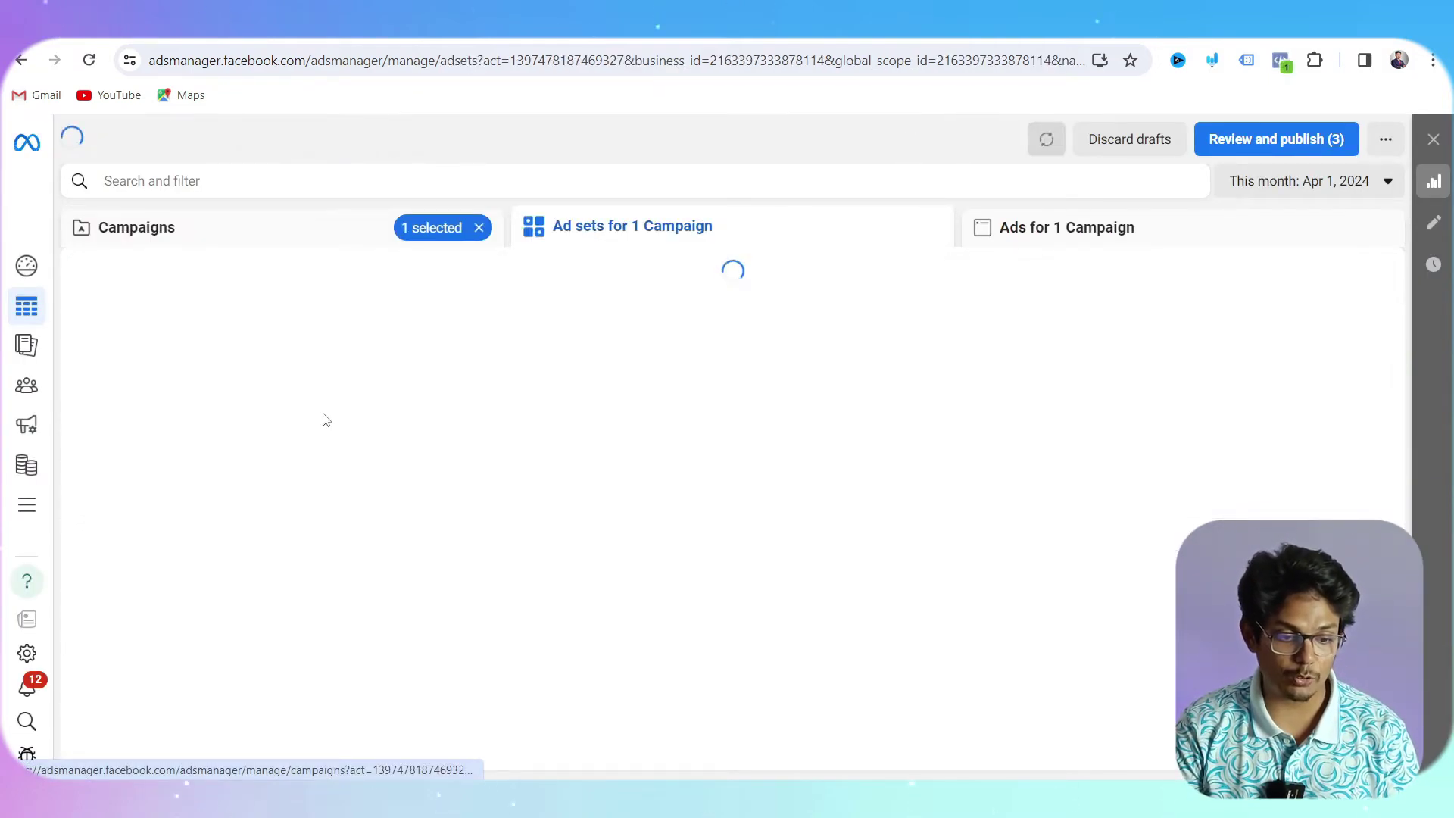
left_click(1300, 181)
left_click(810, 231)
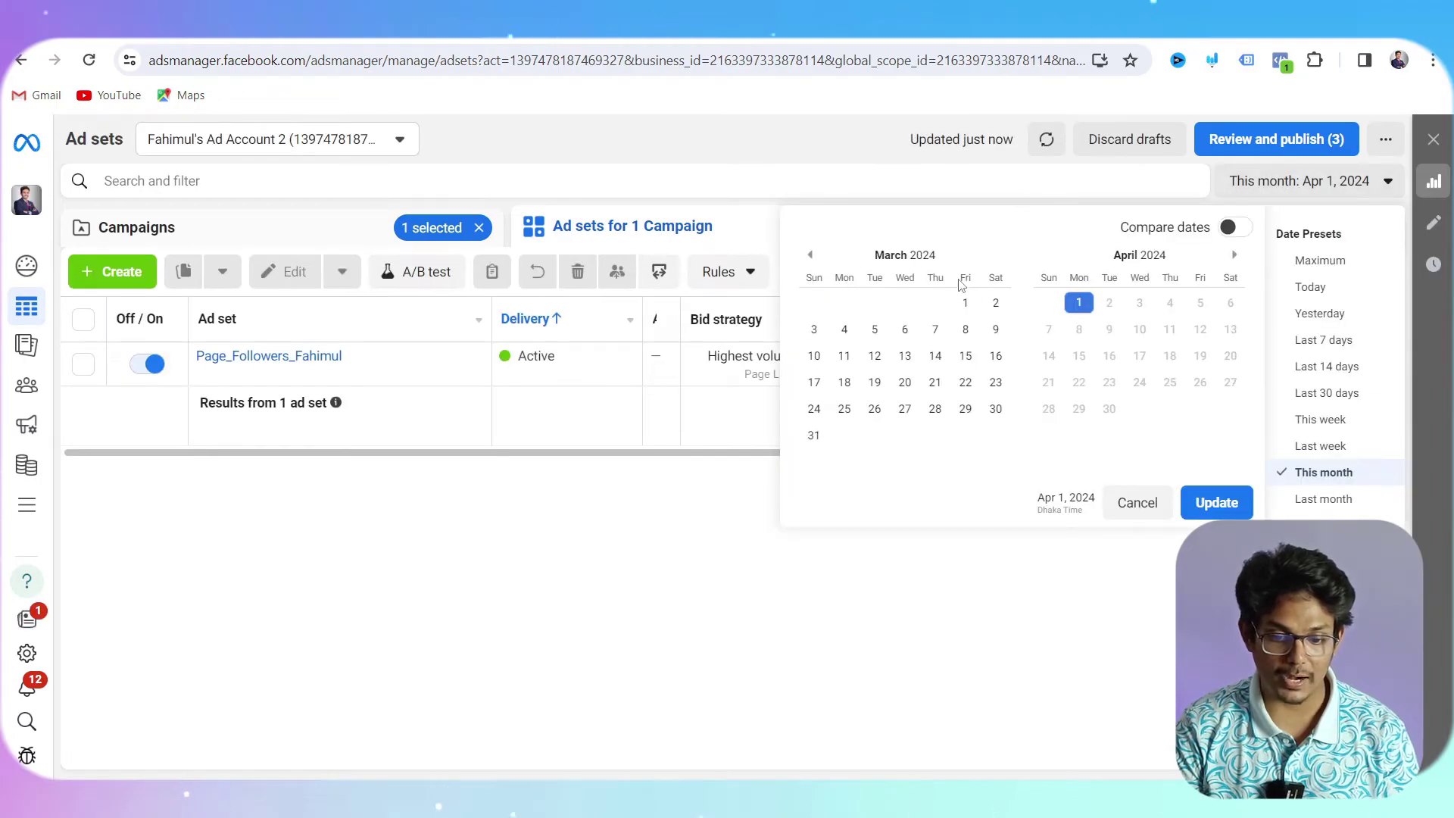
left_click(965, 303)
left_click(1076, 304)
left_click(1197, 503)
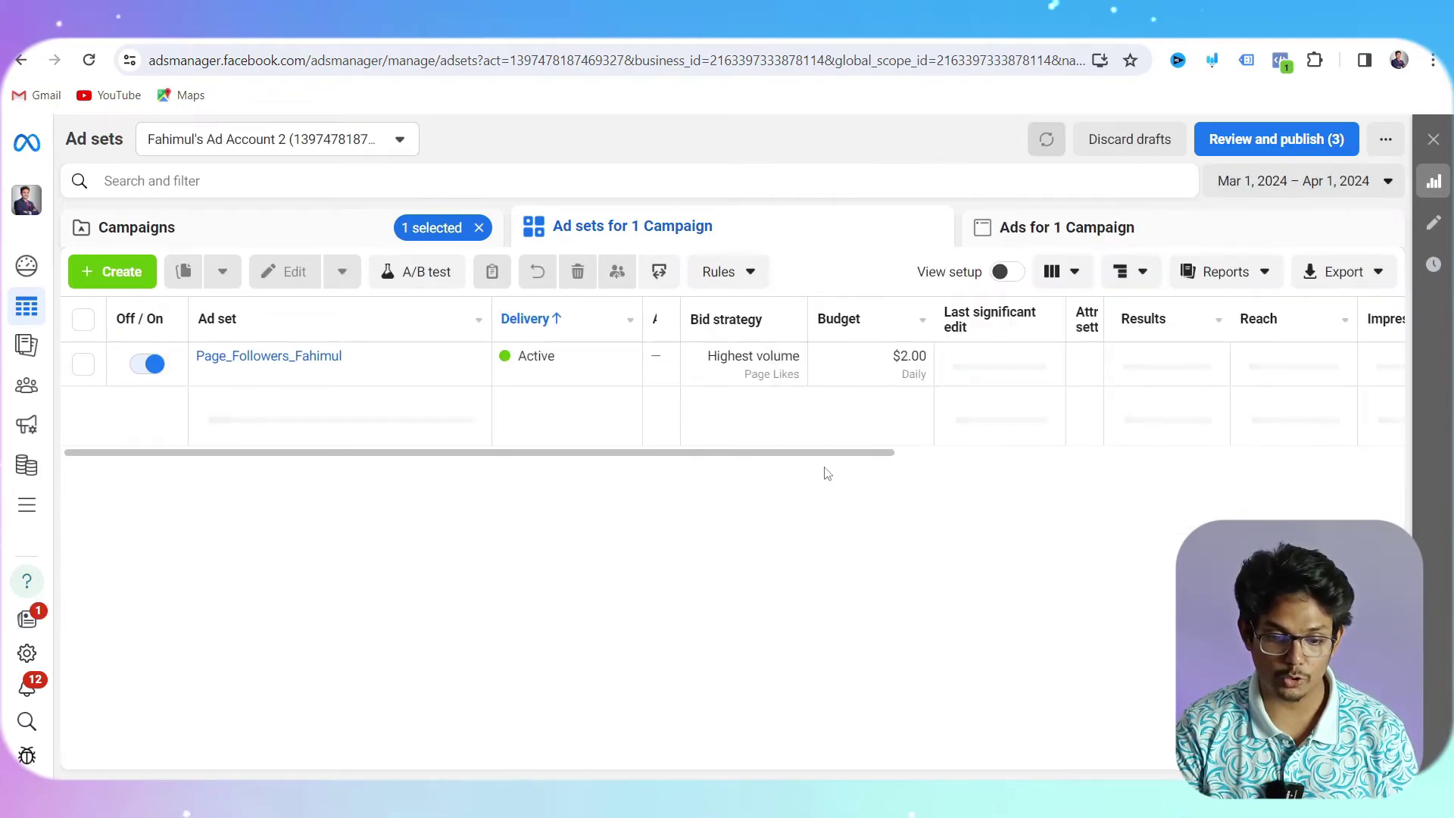
left_click_drag(773, 461, 1065, 480)
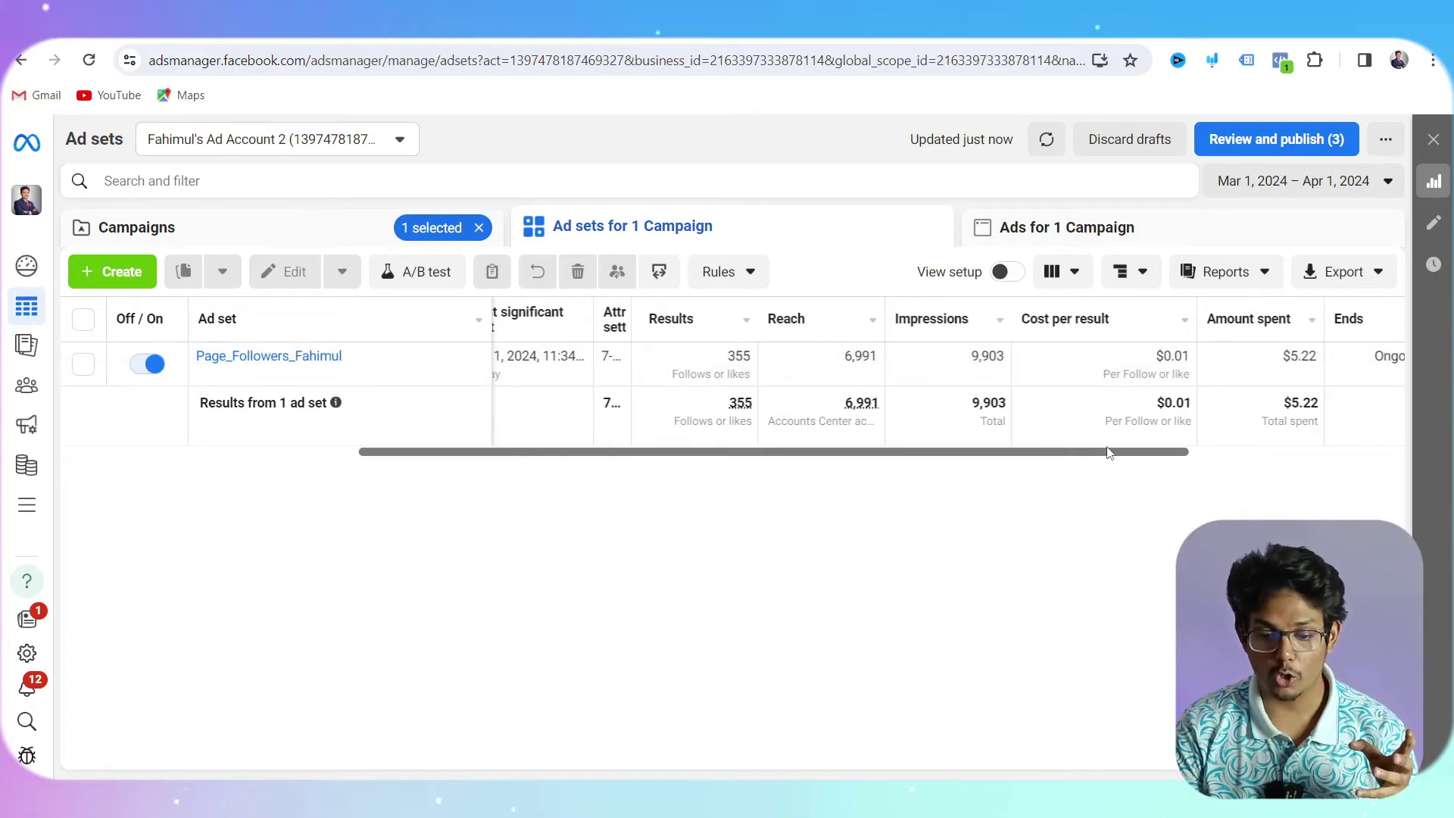
left_click_drag(1112, 457, 871, 458)
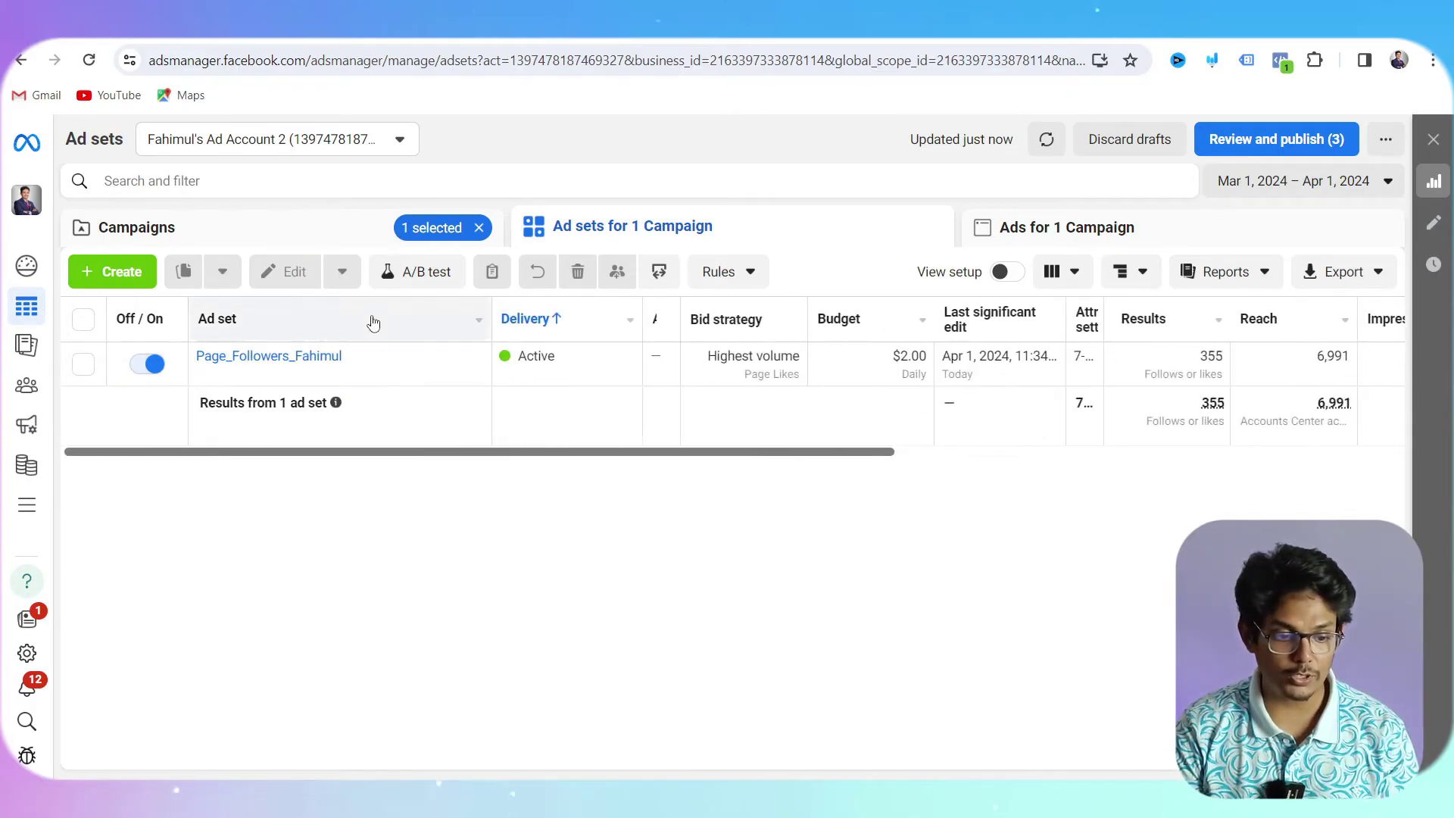
Open each of the two ads in this ad set and examine their creatives and feed previews.
left_click(327, 355)
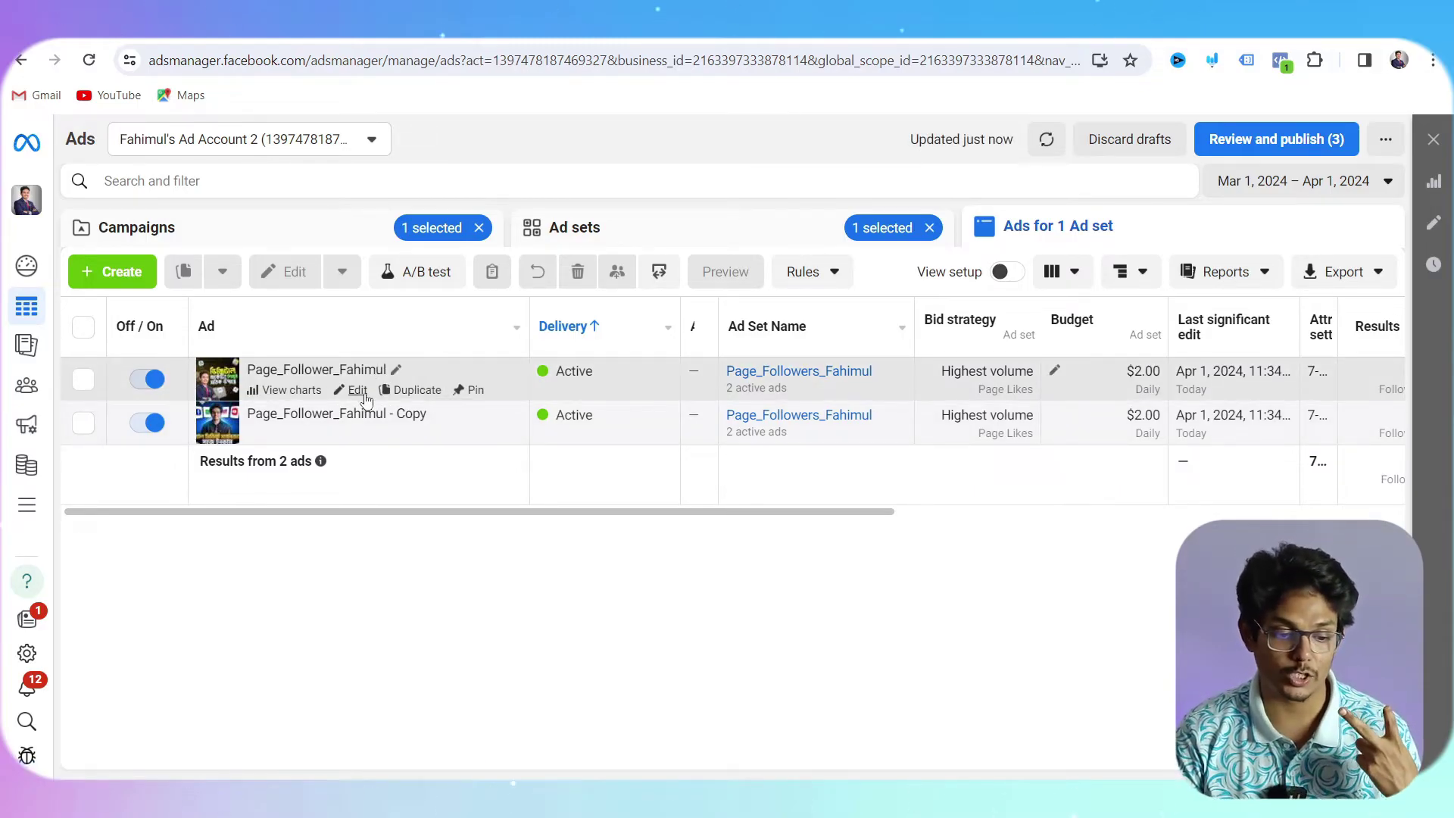
left_click(362, 393)
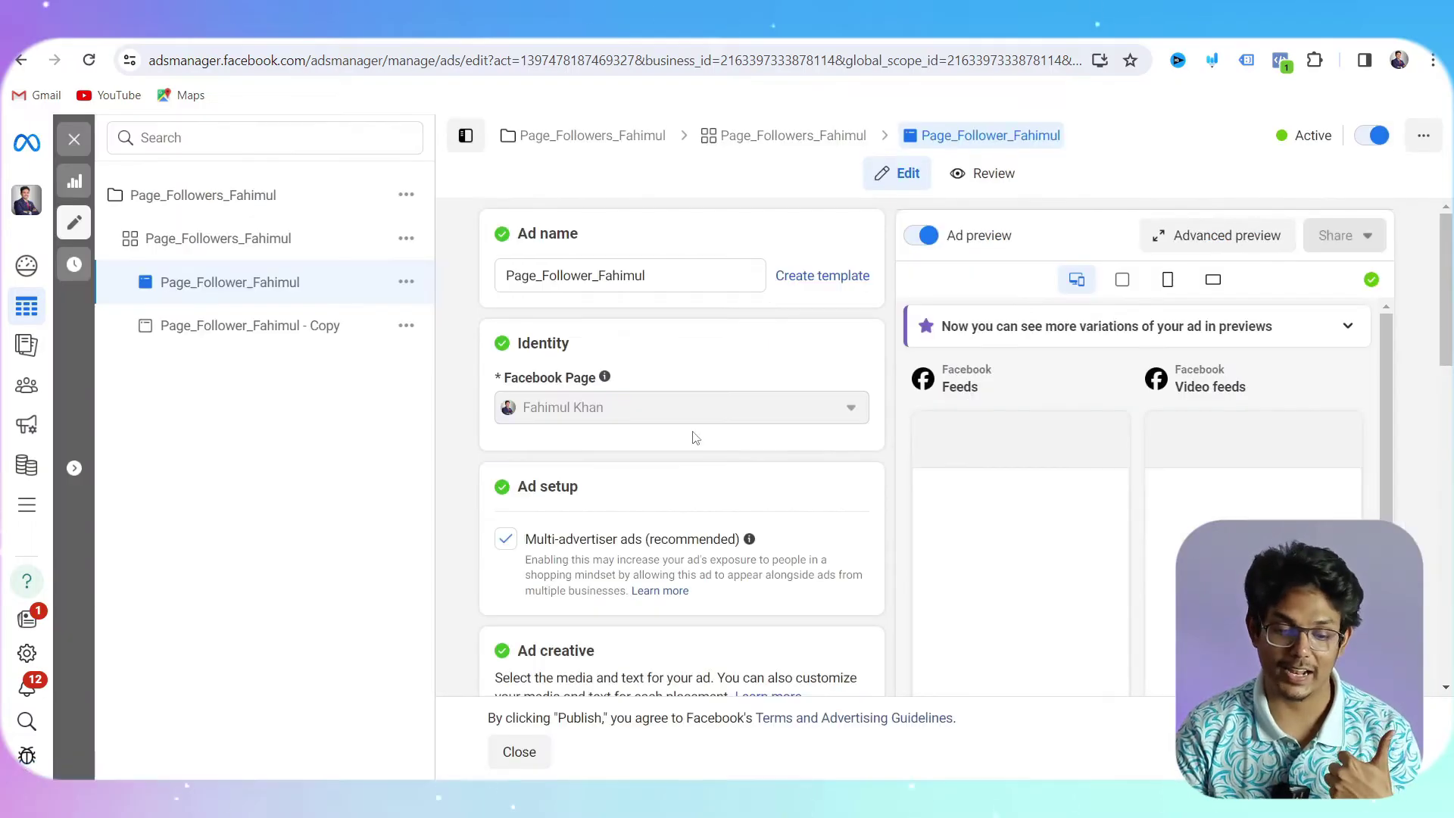
scroll(837, 460, "down", 1)
scroll(1068, 491, "down", 2)
scroll(1068, 491, "up", 1)
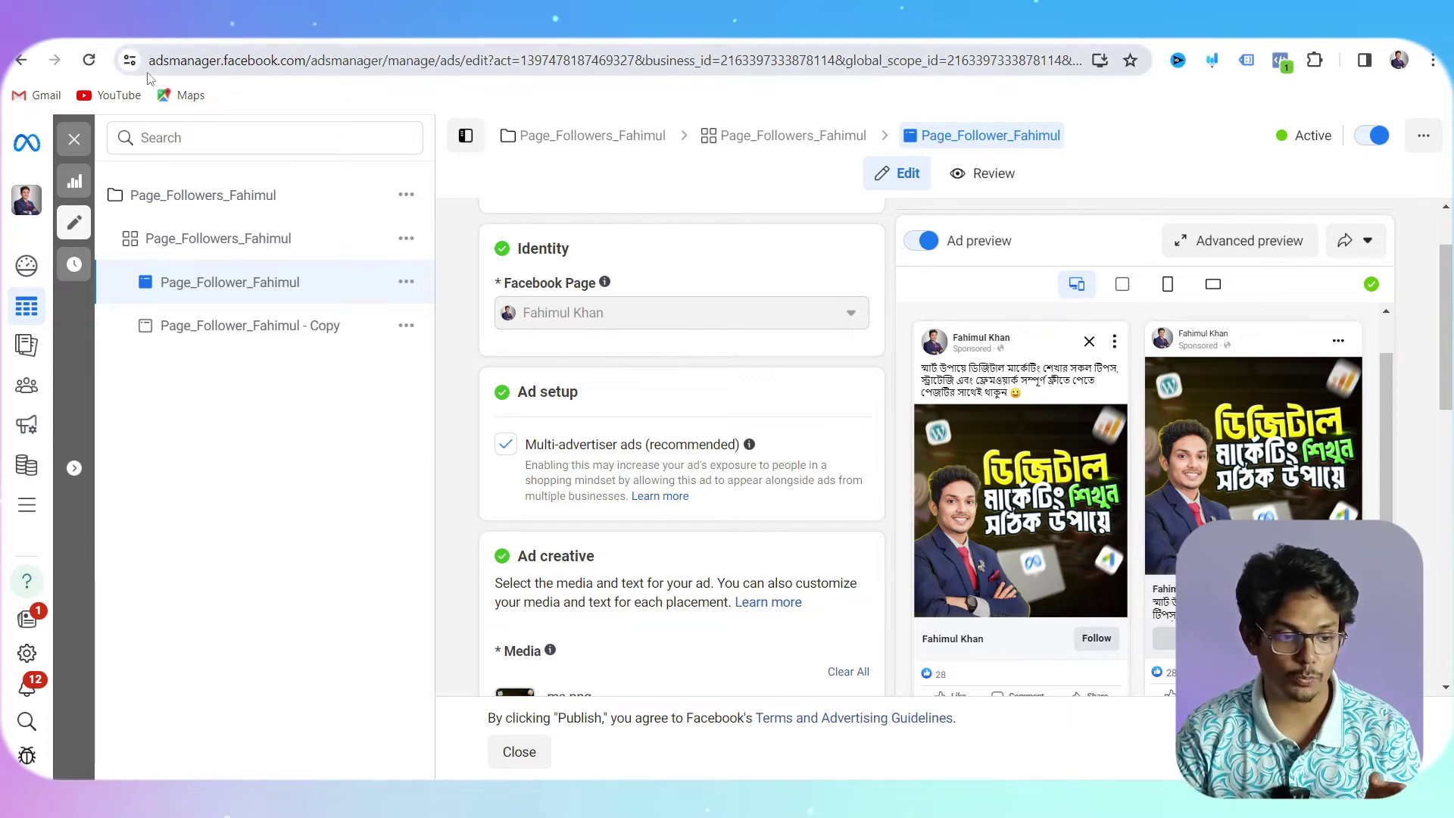
left_click(74, 138)
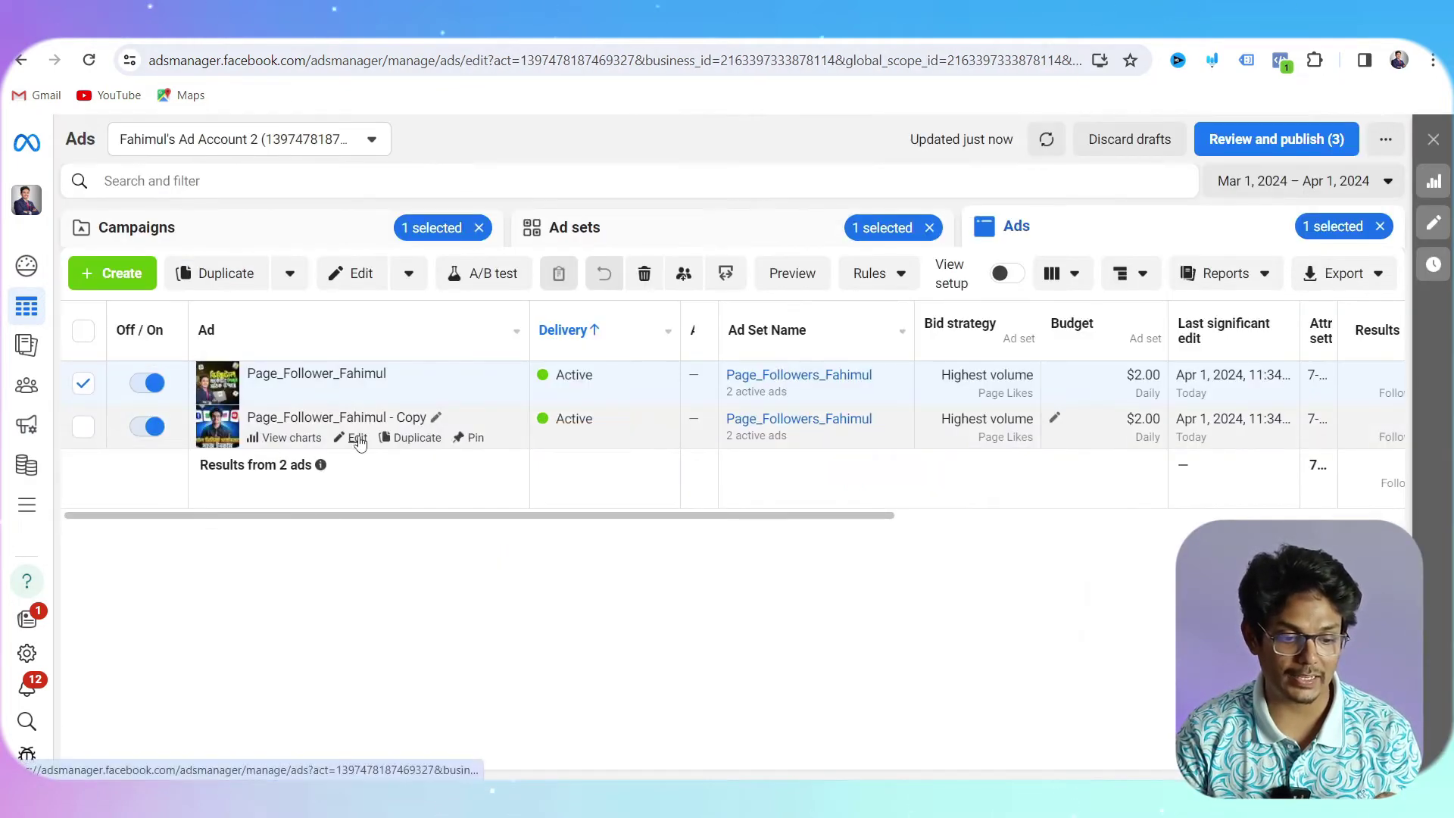
left_click(357, 439)
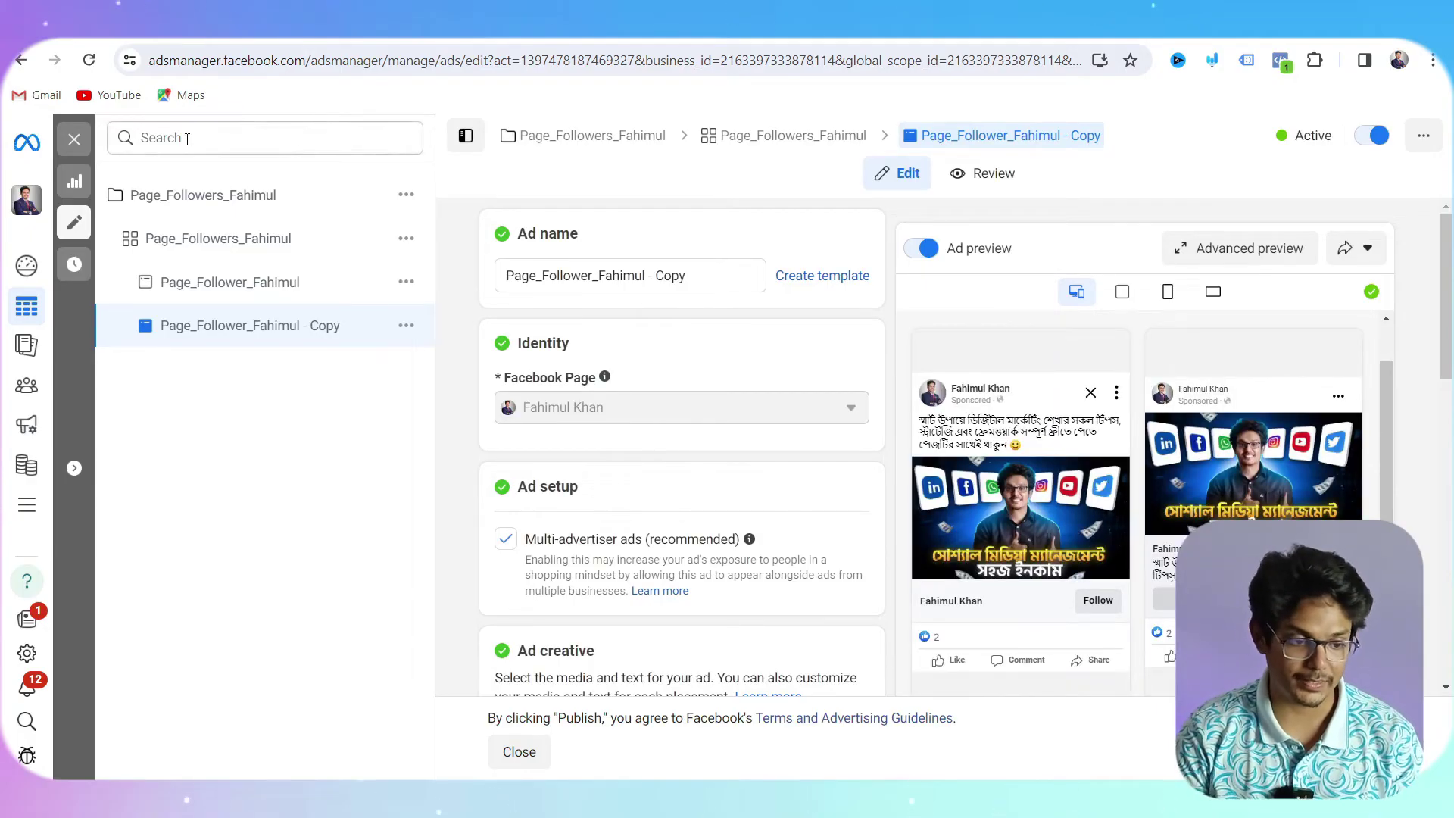
left_click(74, 139)
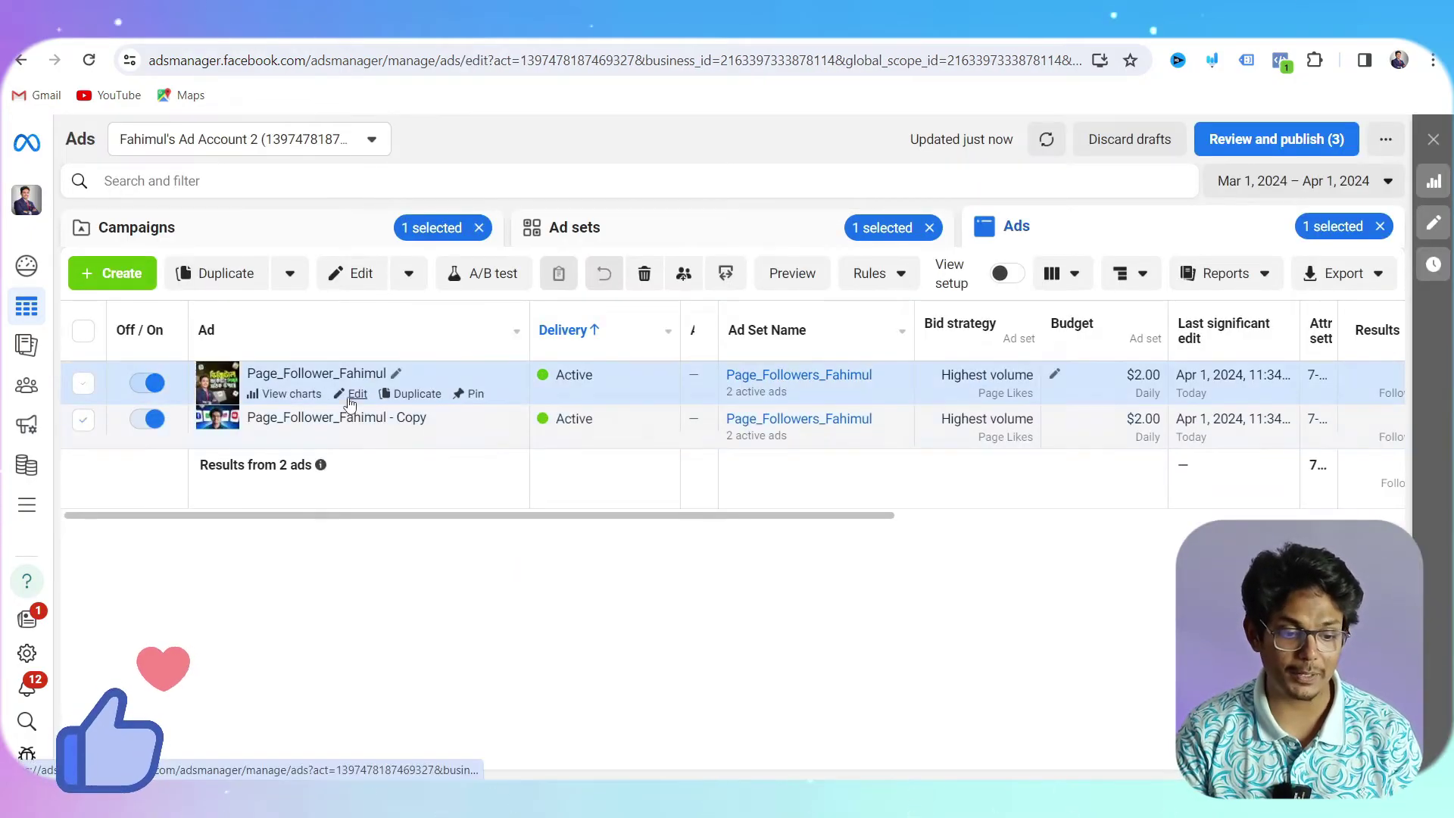
Reopen the first ad and examine the wording of its primary text options, leaving the editor without changes.
left_click(352, 394)
scroll(646, 396, "down", 7)
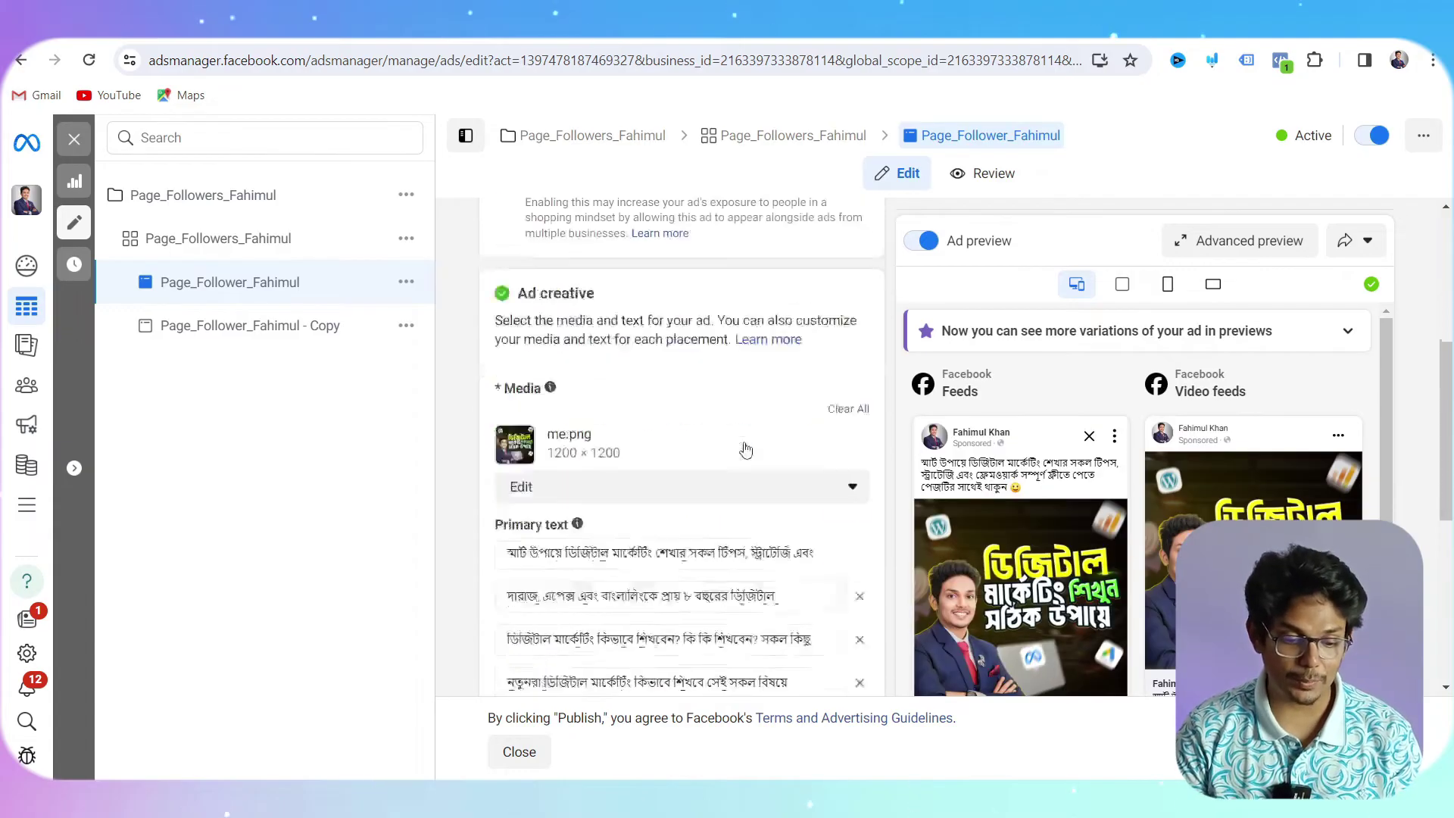
left_click(571, 359)
left_click(572, 407)
left_click(570, 358)
left_click(571, 407)
left_click(565, 476)
left_click(632, 578)
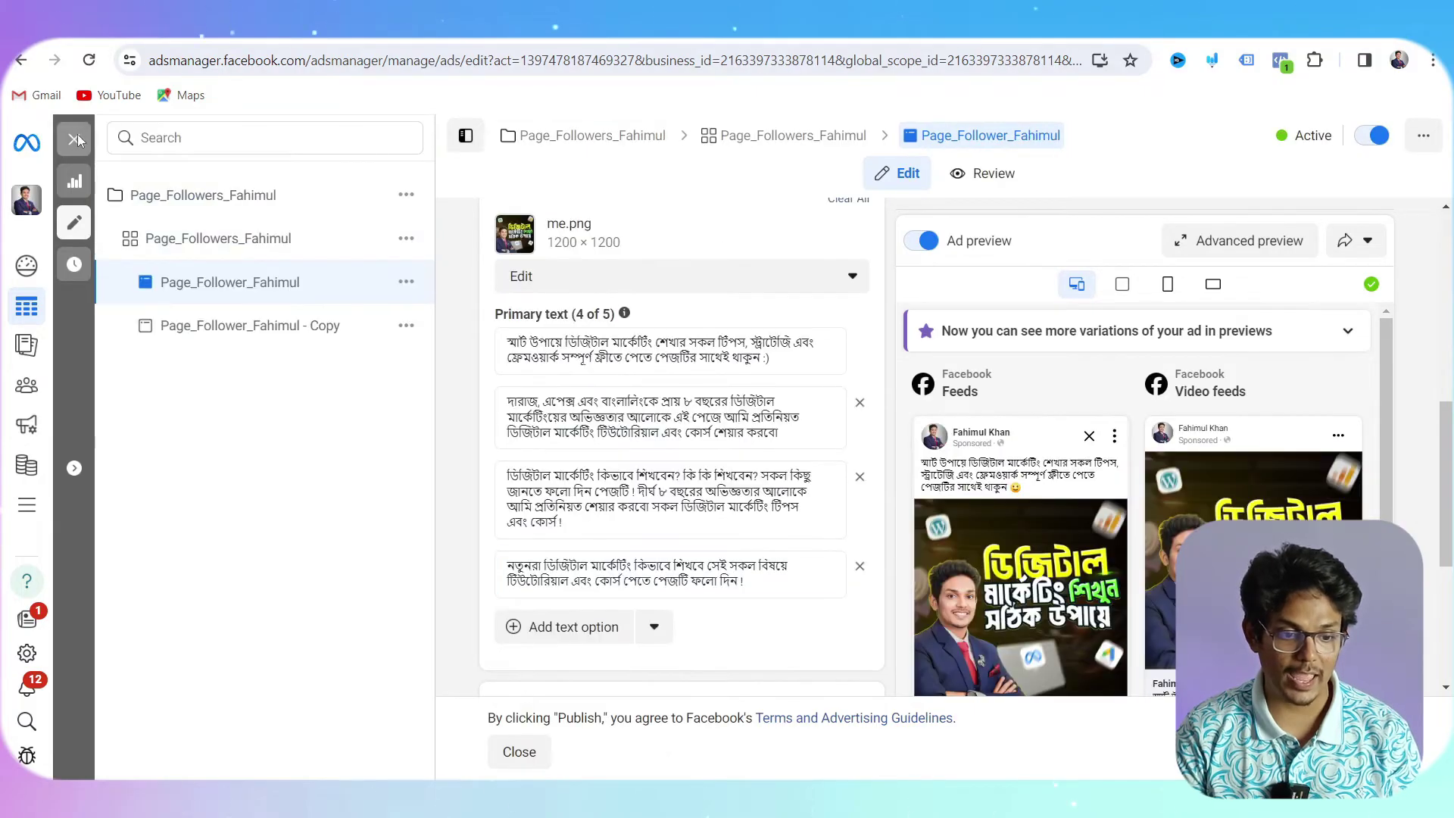
left_click(74, 139)
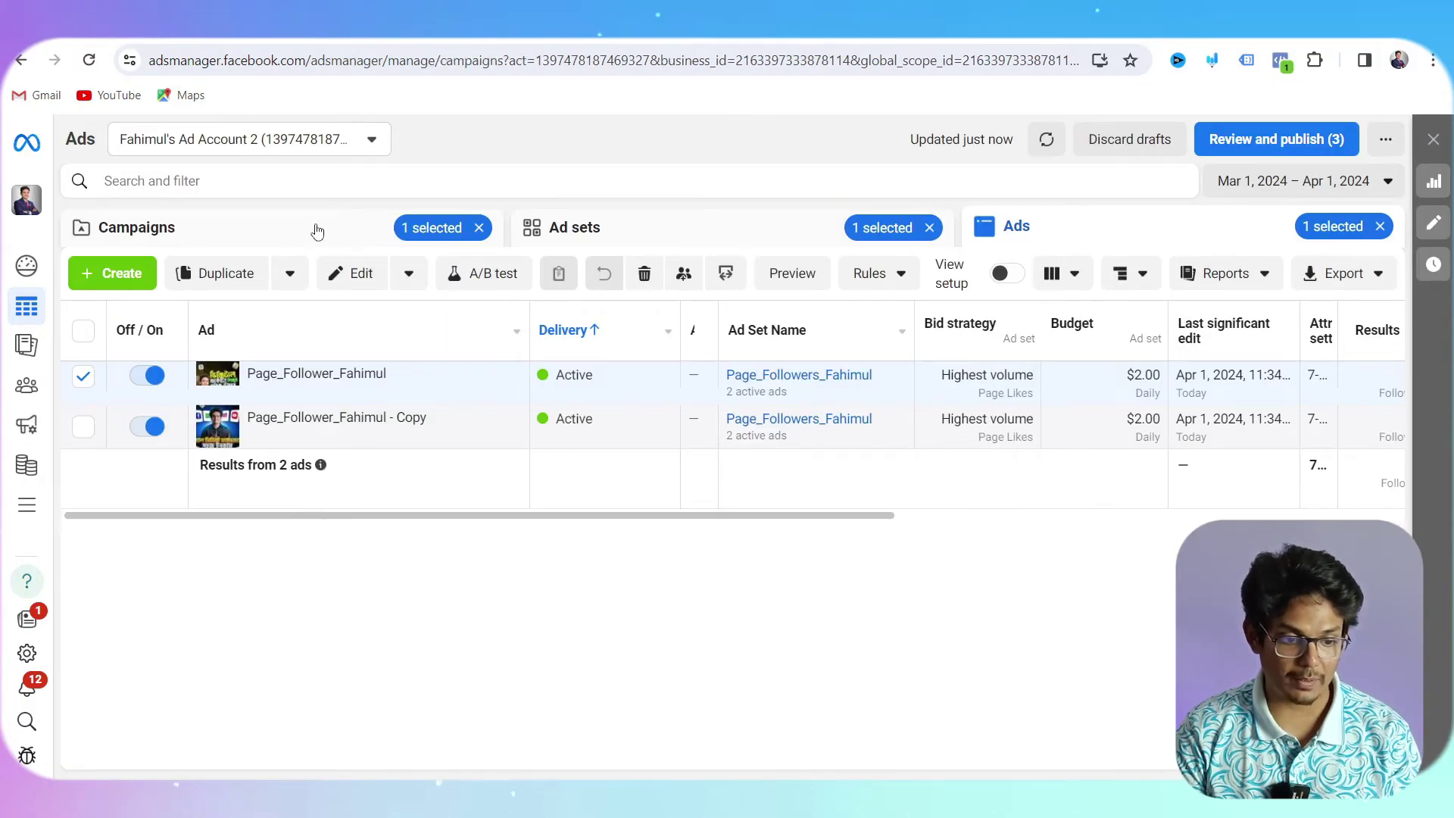
Copy the primary text of the Page_Follow - Copy ad in the Page_Followers campaign into the draft Page_Follower_Static ad.
left_click(316, 231)
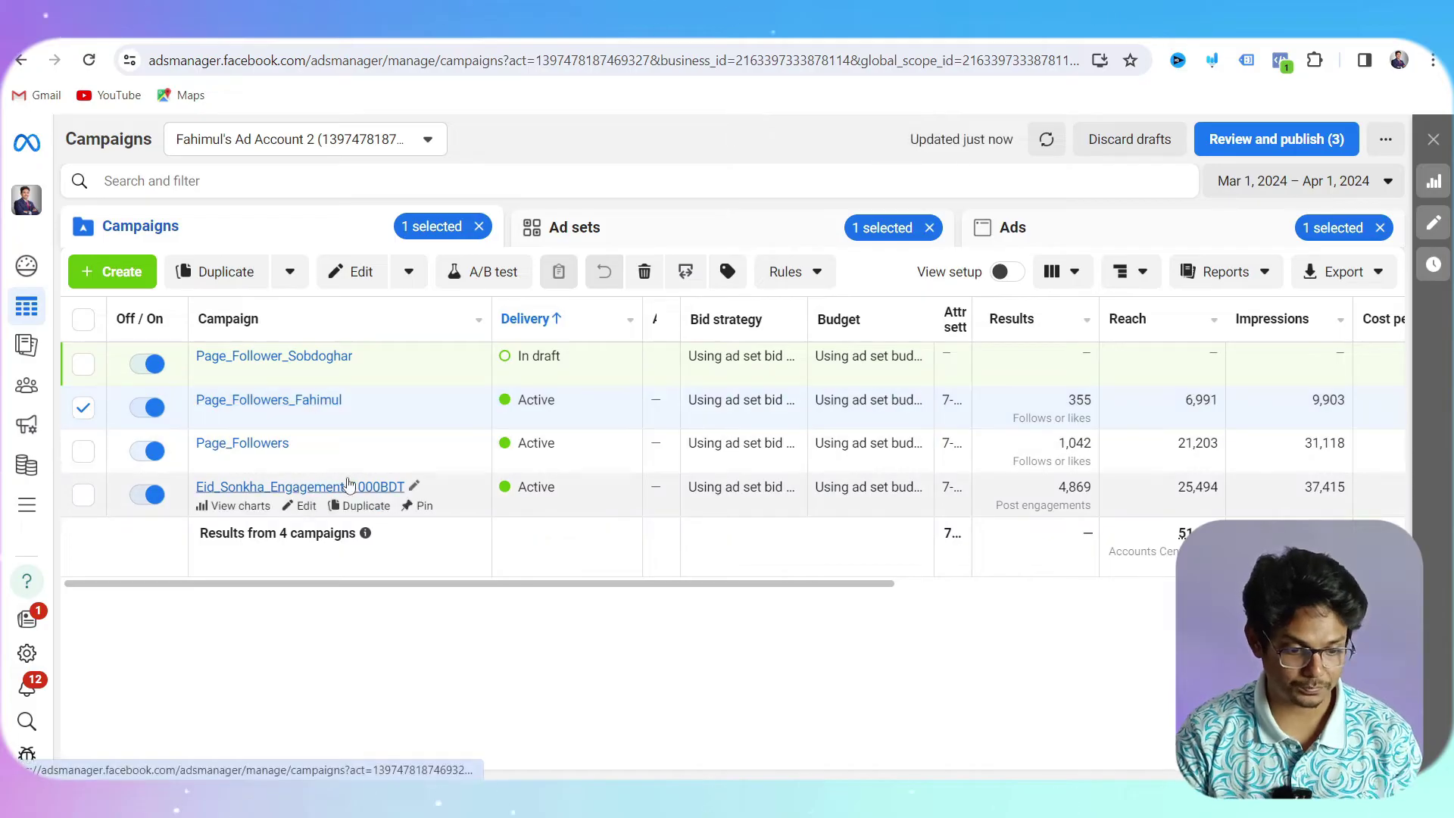
left_click(250, 445)
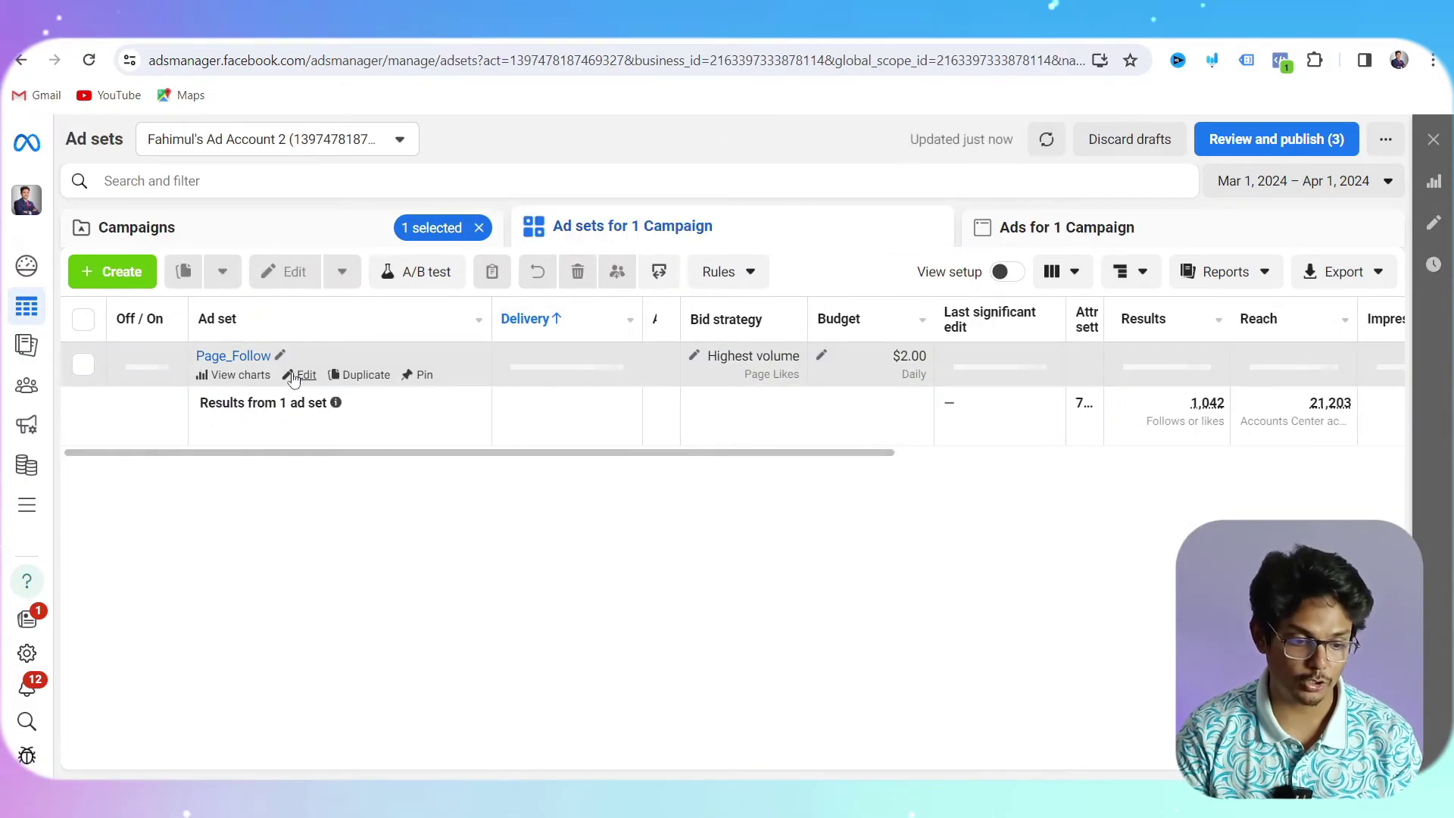
left_click(238, 356)
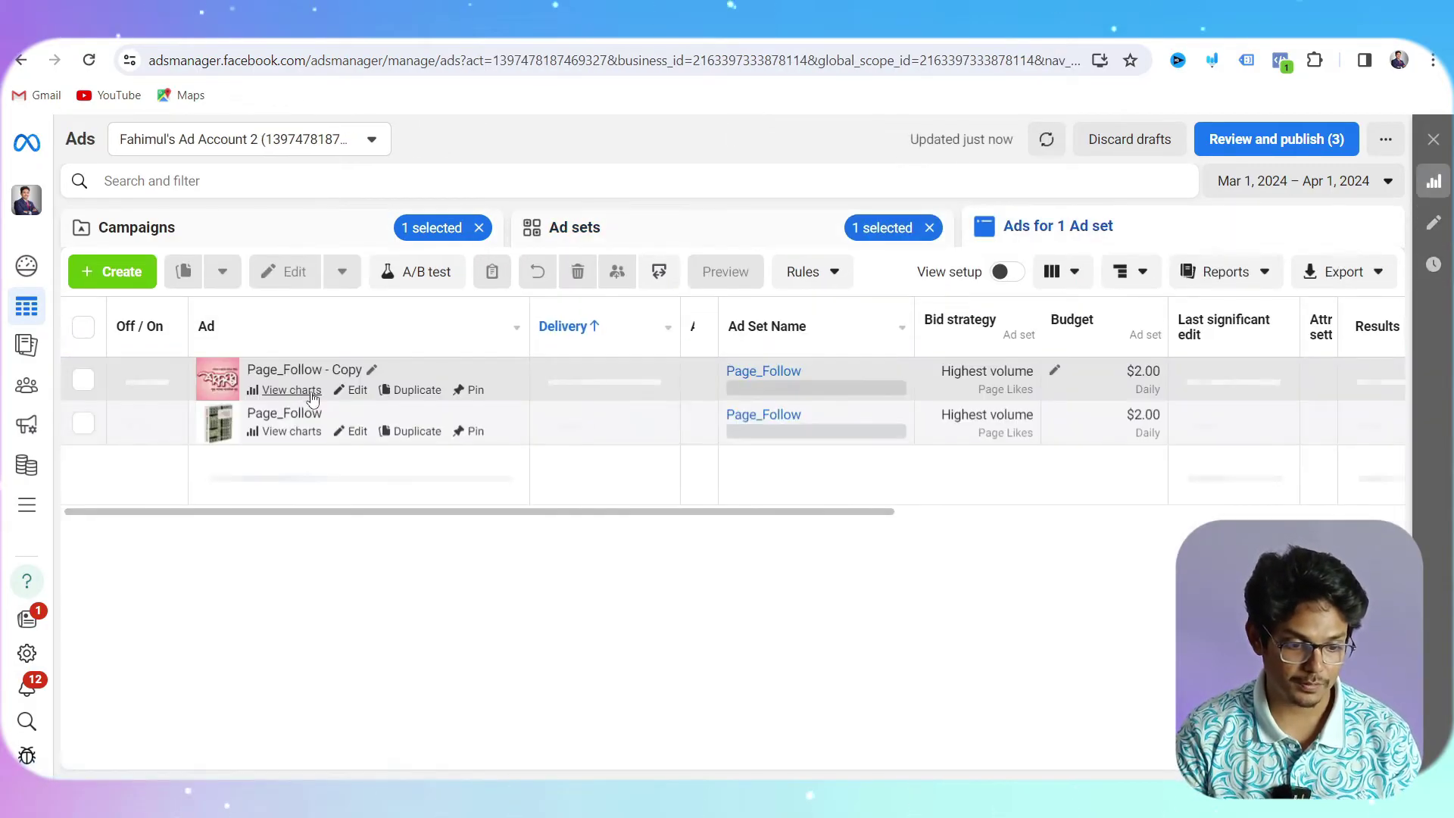
left_click(356, 391)
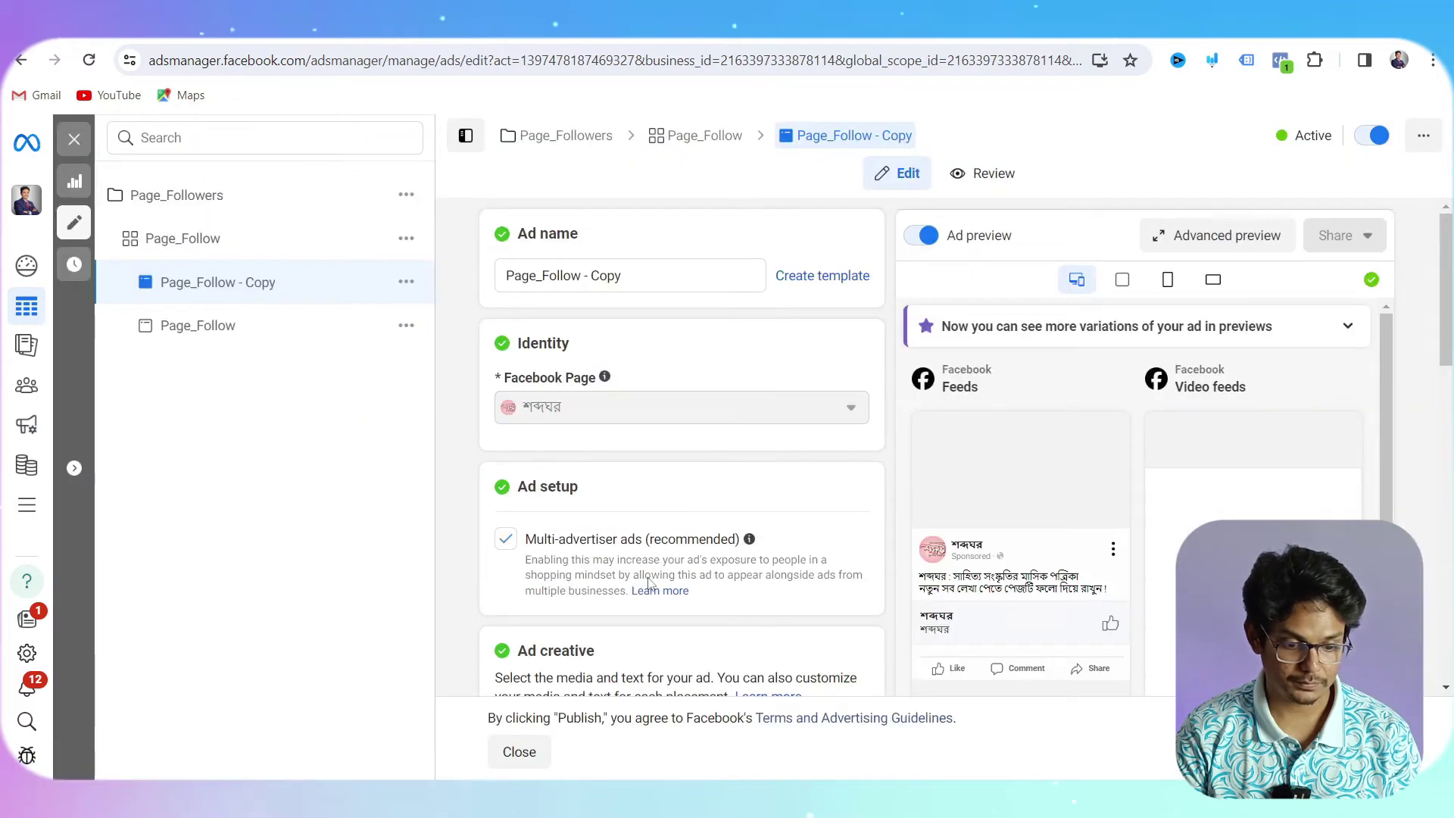
scroll(650, 584, "down", 6)
left_click(597, 432)
key("ctrl+a")
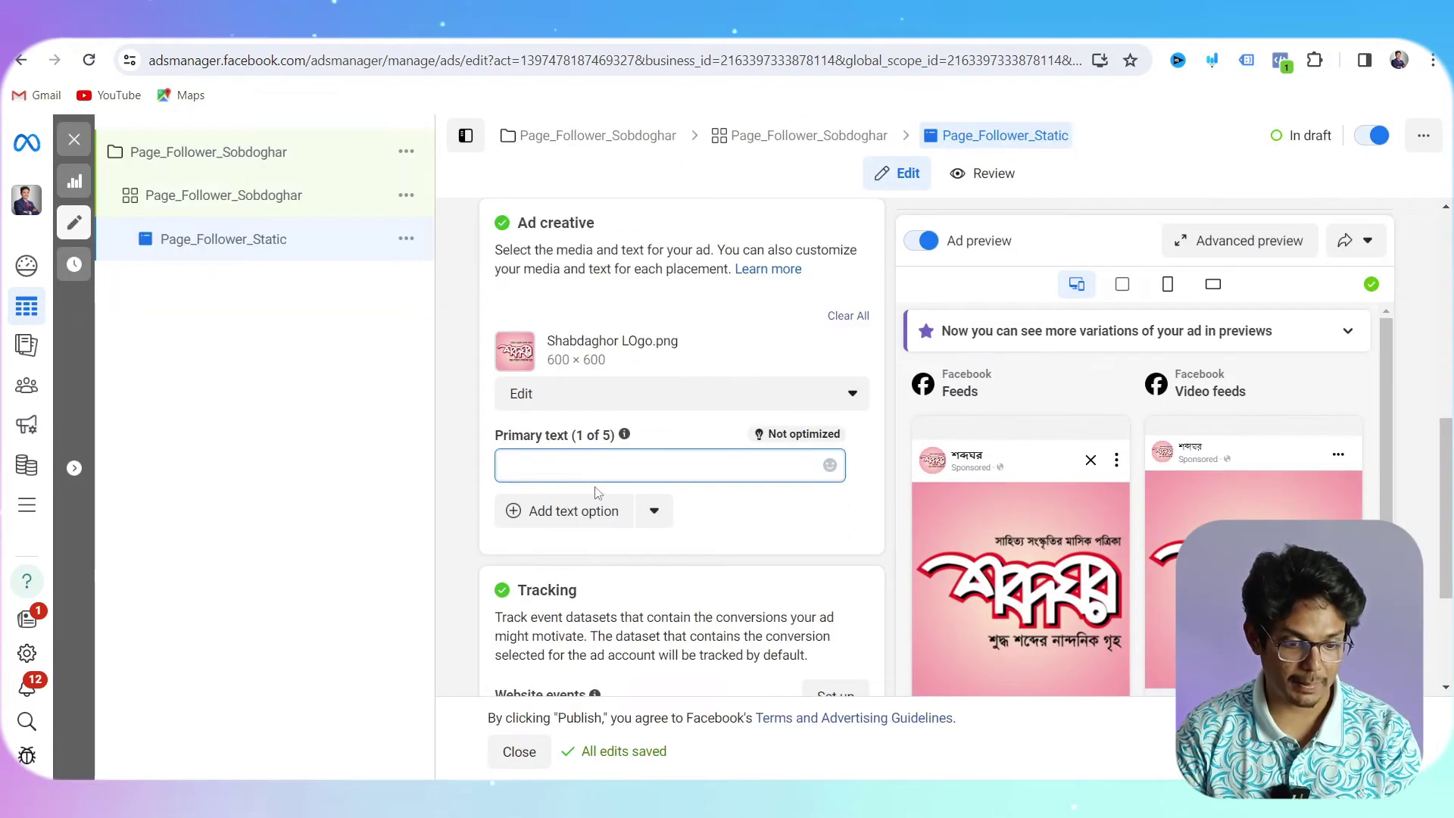
key("ctrl+v")
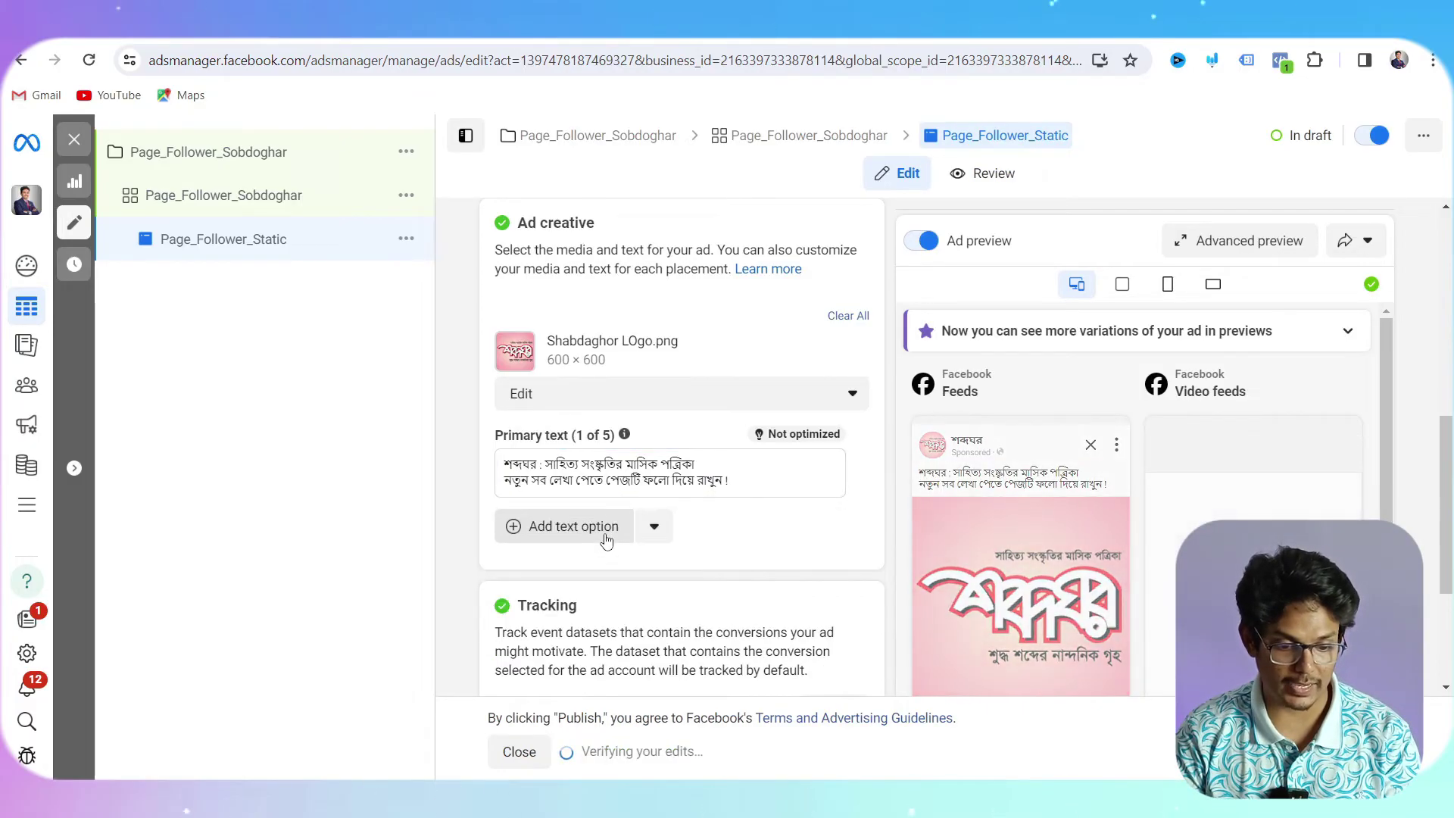
Add a second primary text option containing only "শব্দঘর : সাহিত্য সংস্কৃতির মাসিক পত্রিকা".
scroll(576, 473, "down", 1)
left_click(568, 432)
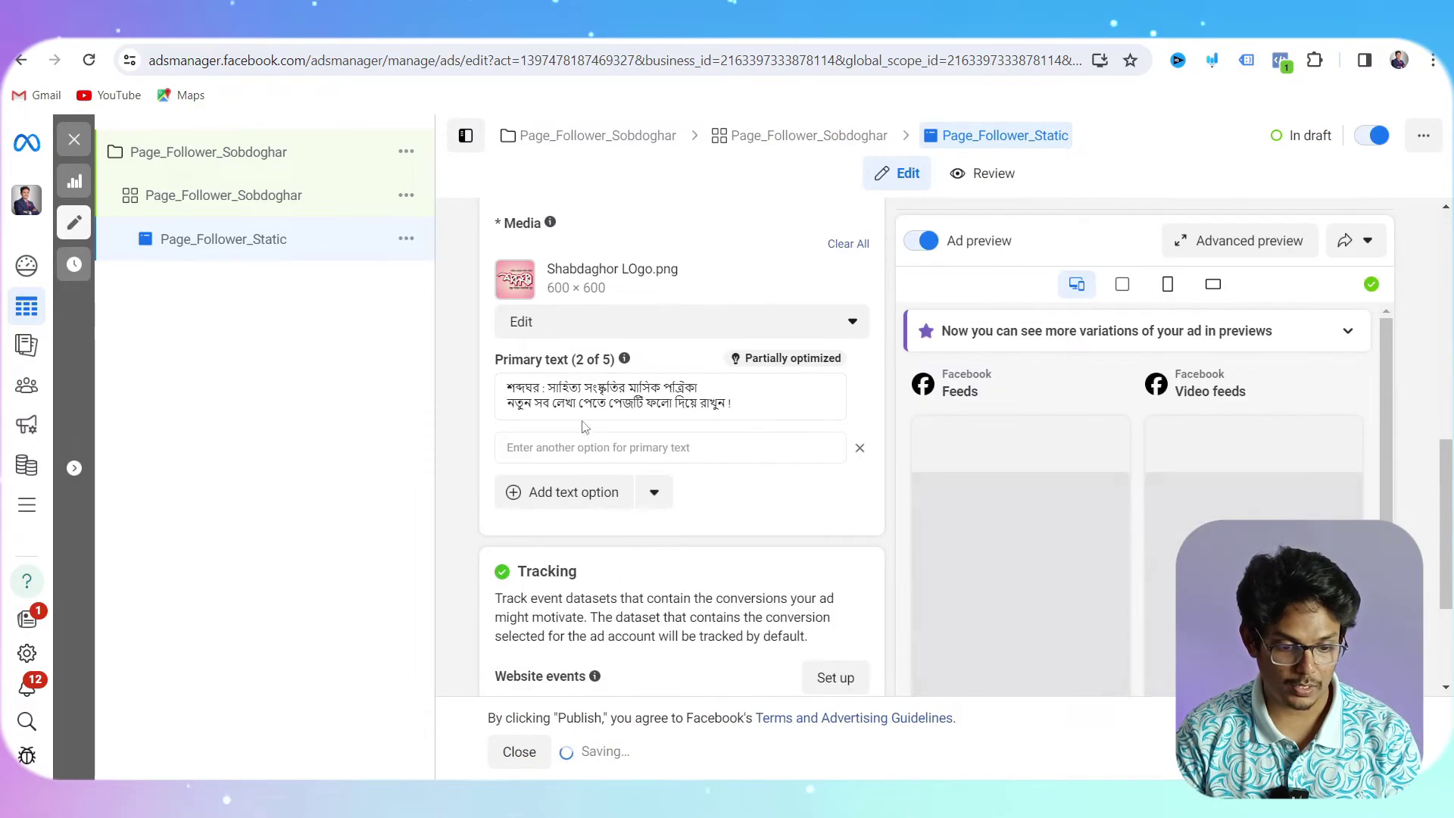
left_click(577, 444)
type("শব্দঘর : সাহিত্য সংস্কৃতির মাসিক পত্রিকা নতুন সব লেখা পেতে পেজটি ফলো দিয়ে রাখুন !")
left_click_drag(737, 467, 506, 464)
key("BackSpace")
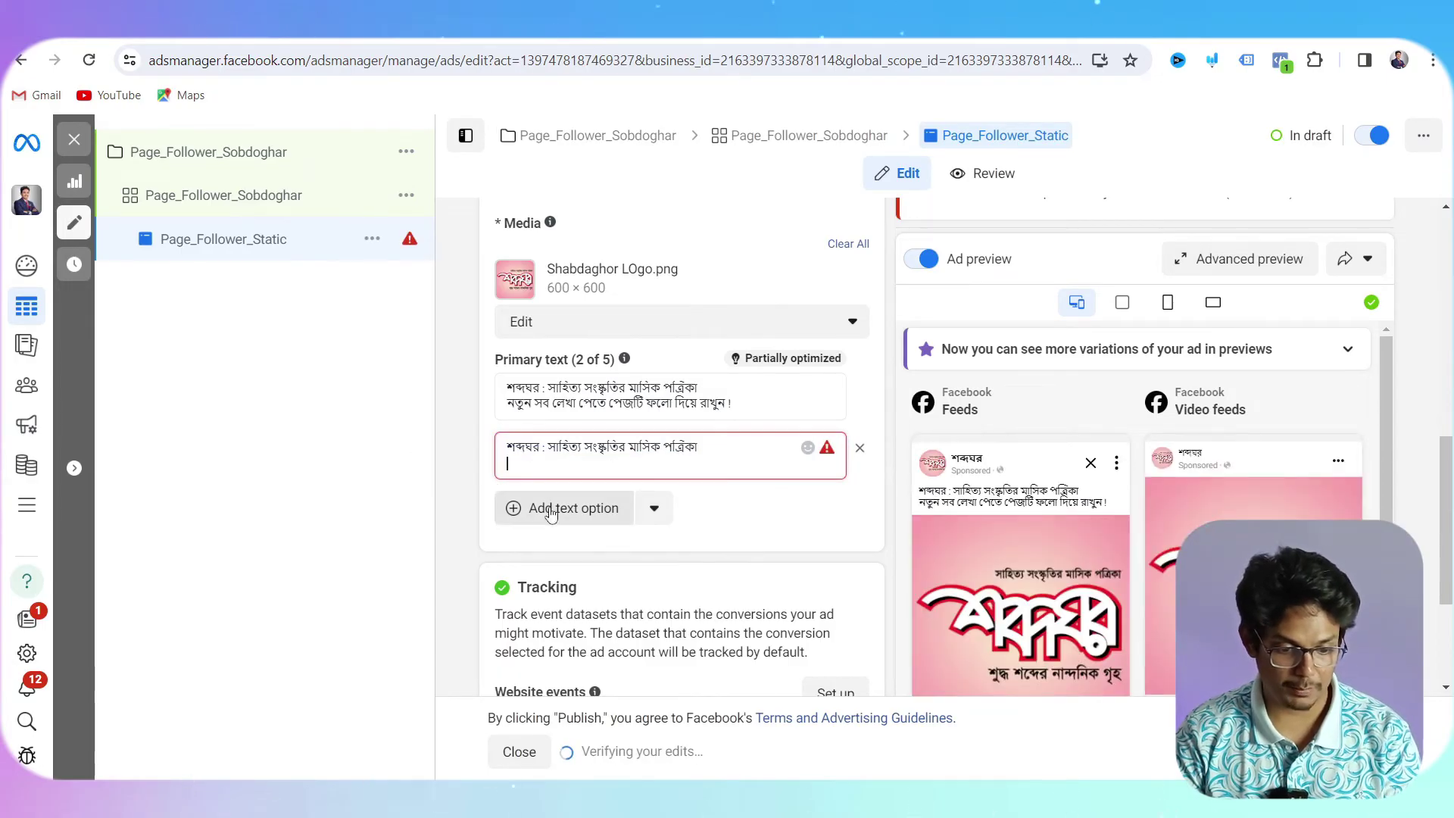
Add a third primary text option reading "নতুন সব লেখা পেতে পেজটি ফলো দিয়ে রাখুন !".
left_click(550, 509)
left_click(575, 506)
type("নতুন সব লেখা পেতে পেজটি ফলো দিয়ে রাখুন।")
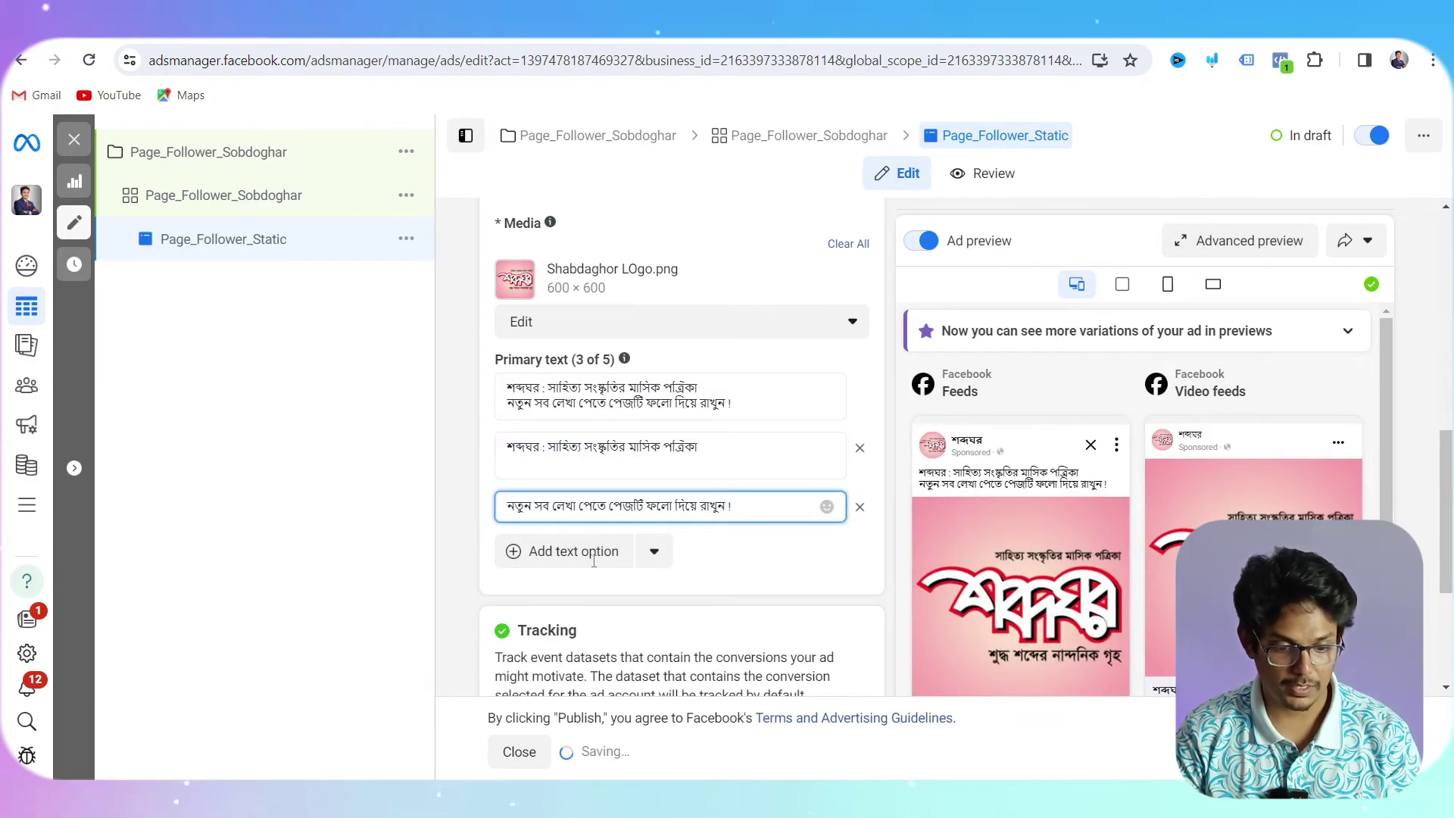
left_click(474, 457)
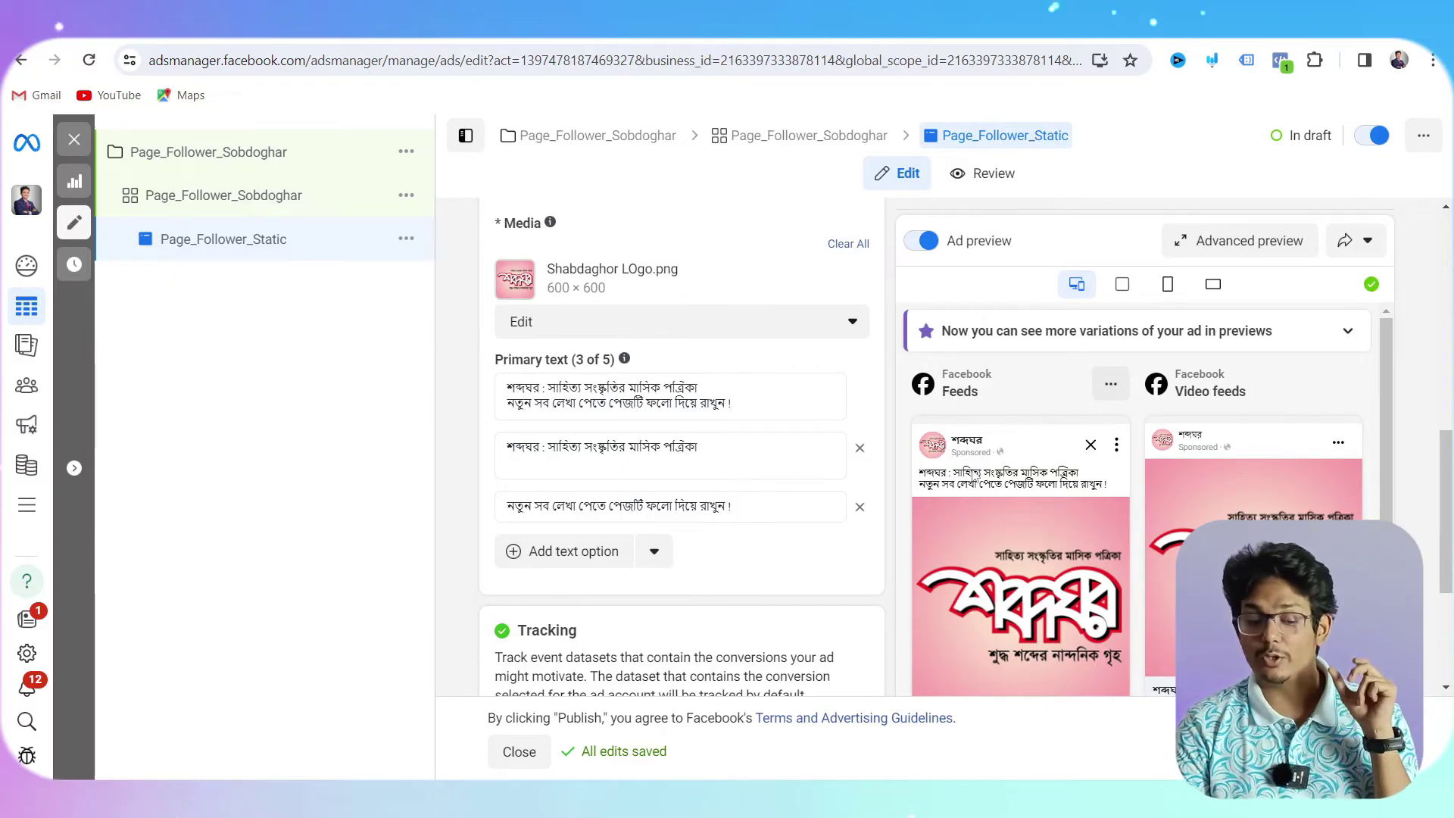
Check the ad's preview and tracking settings, go to its ad set, and leave the editor without publishing the draft items.
scroll(768, 542, "down", 3)
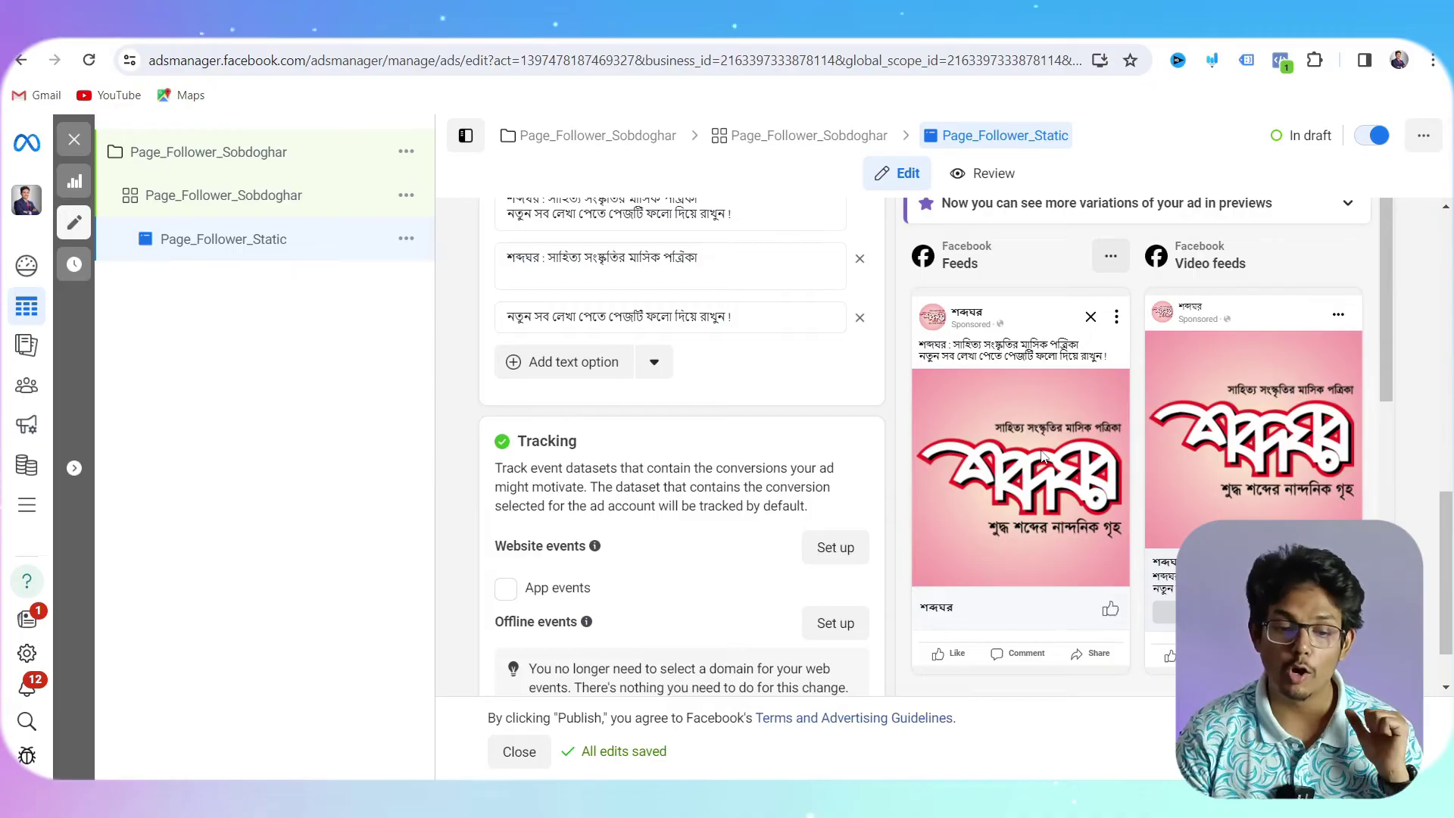
scroll(836, 546, "down", 2)
scroll(966, 529, "up", 5)
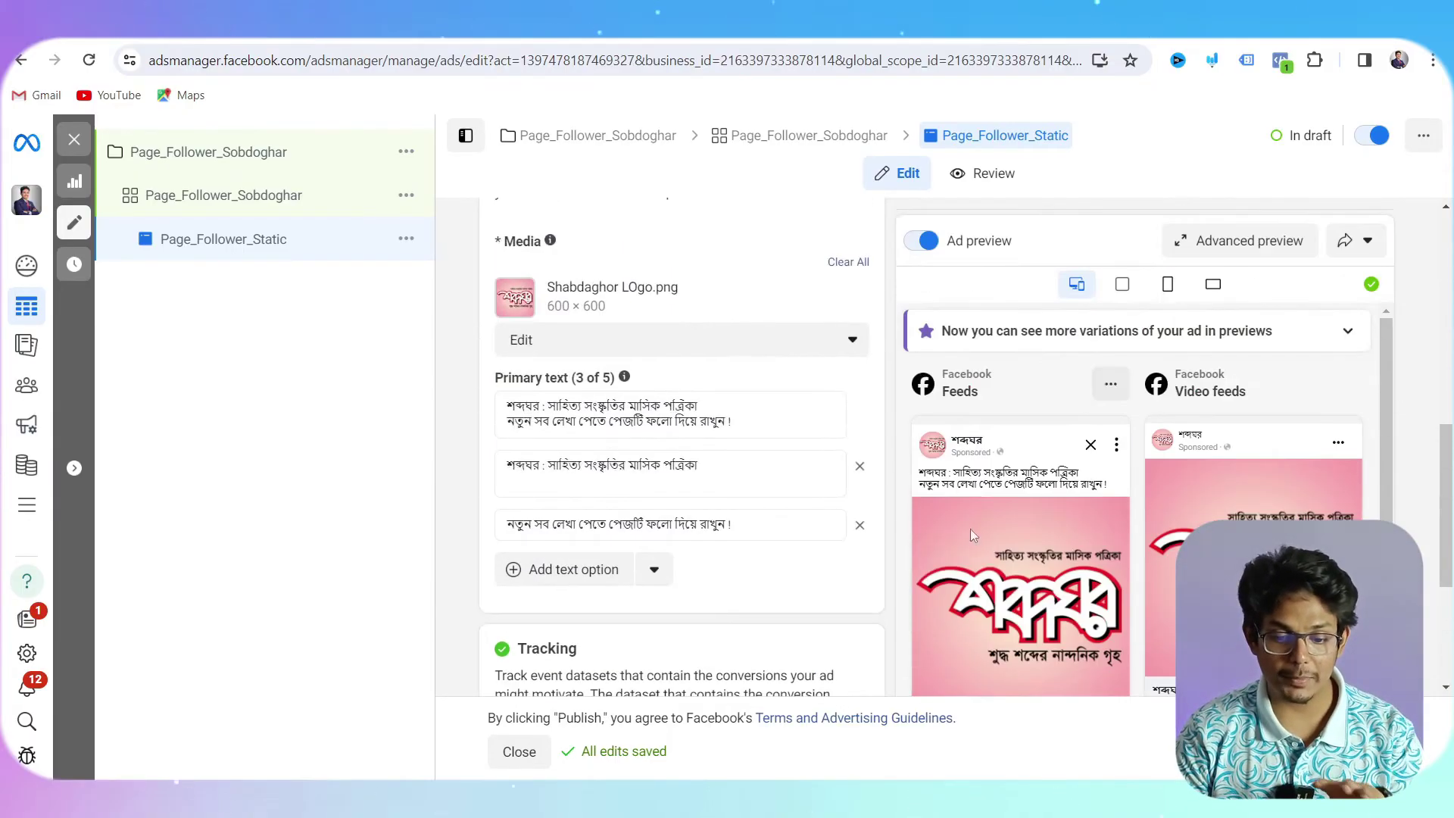
scroll(993, 552, "up", 8)
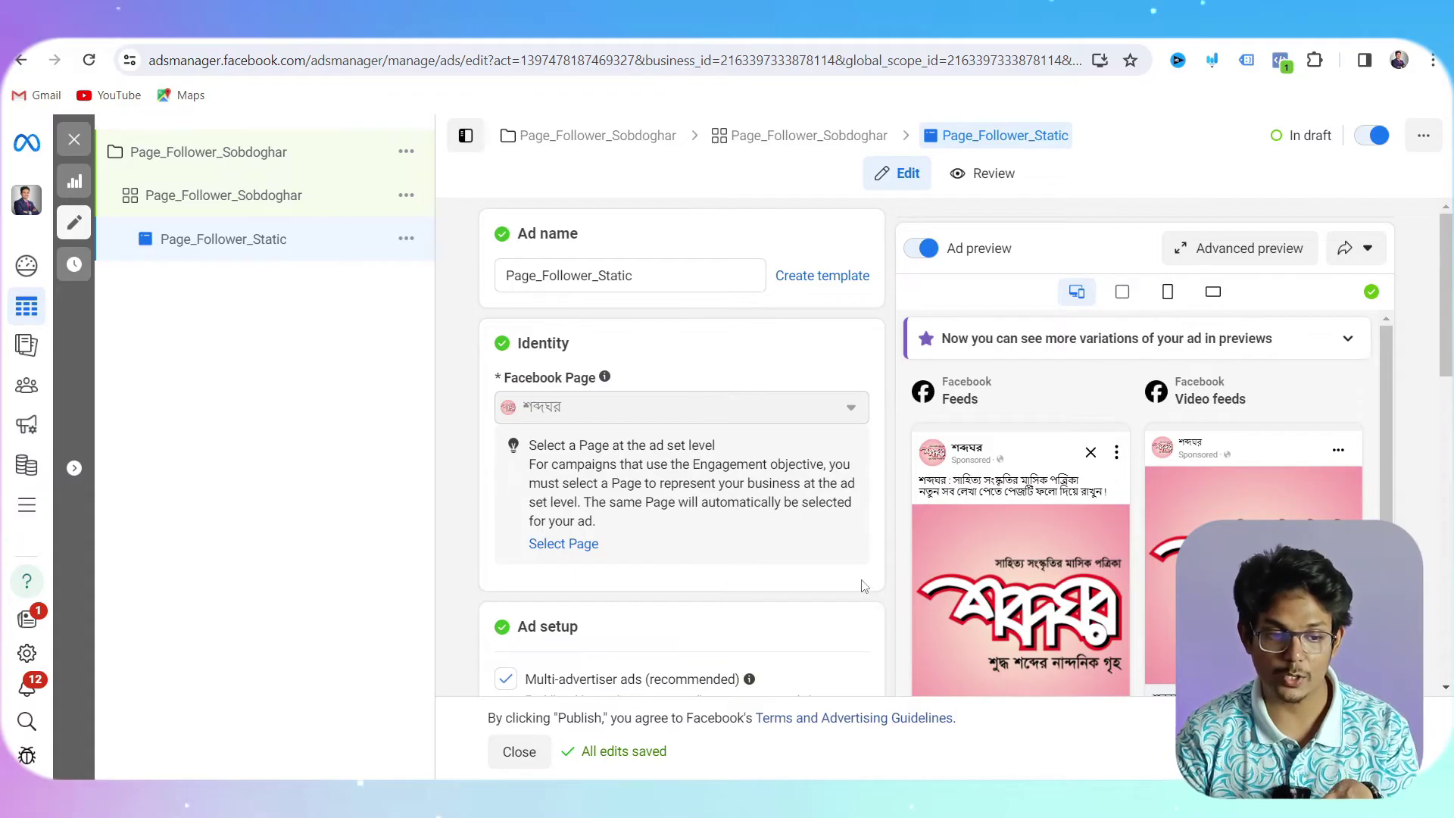
left_click(850, 137)
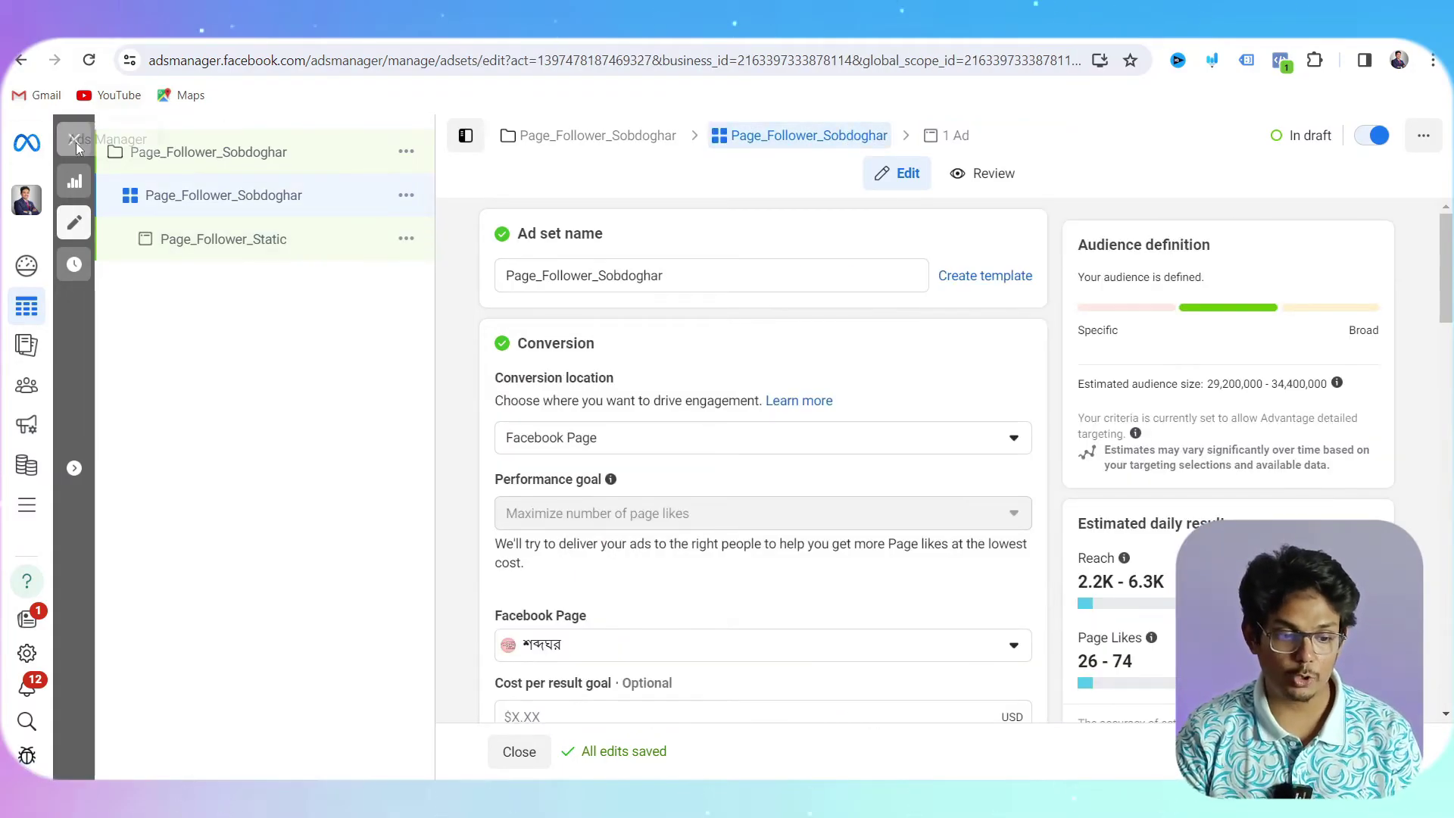
left_click(75, 141)
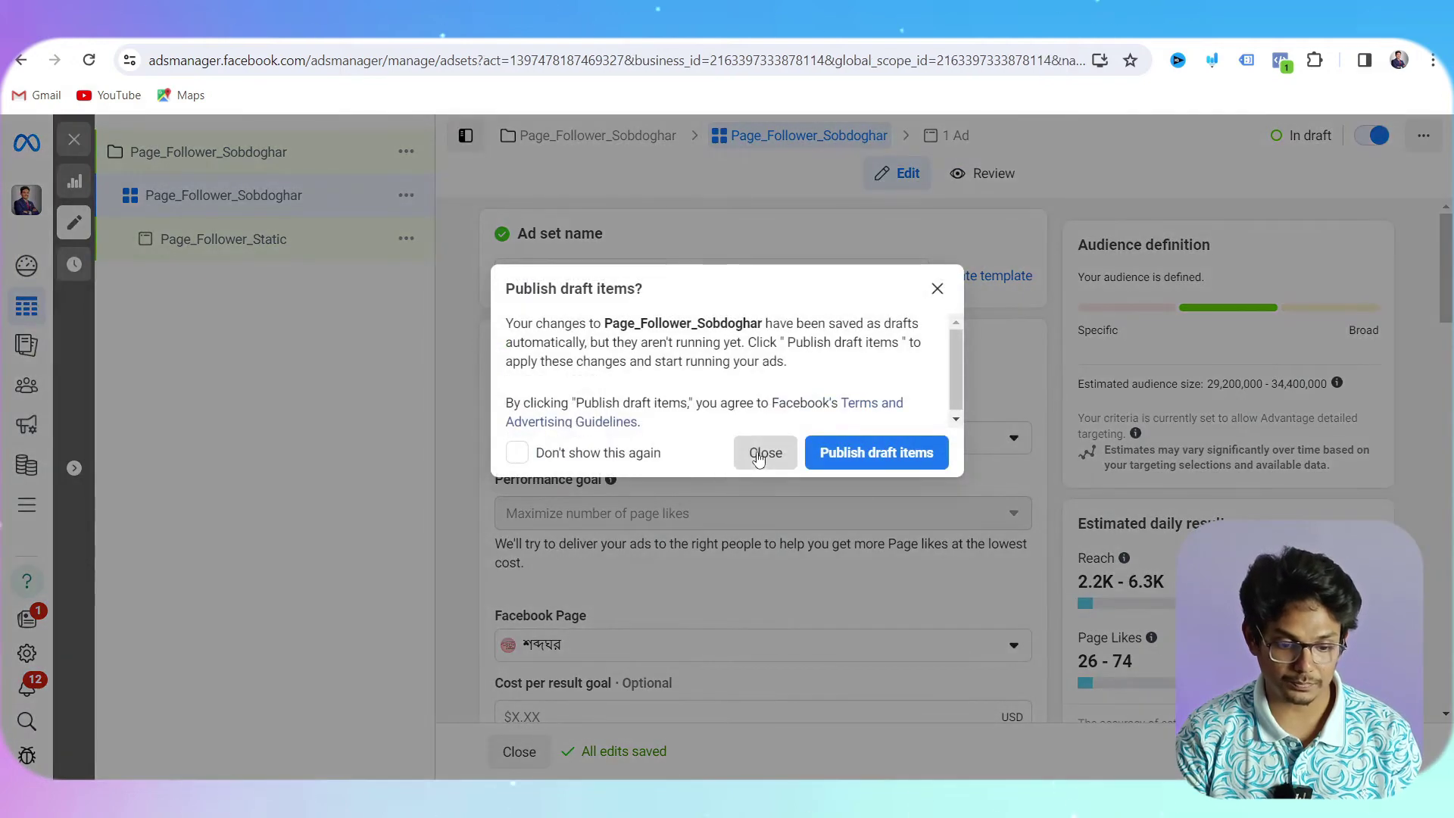
left_click(765, 452)
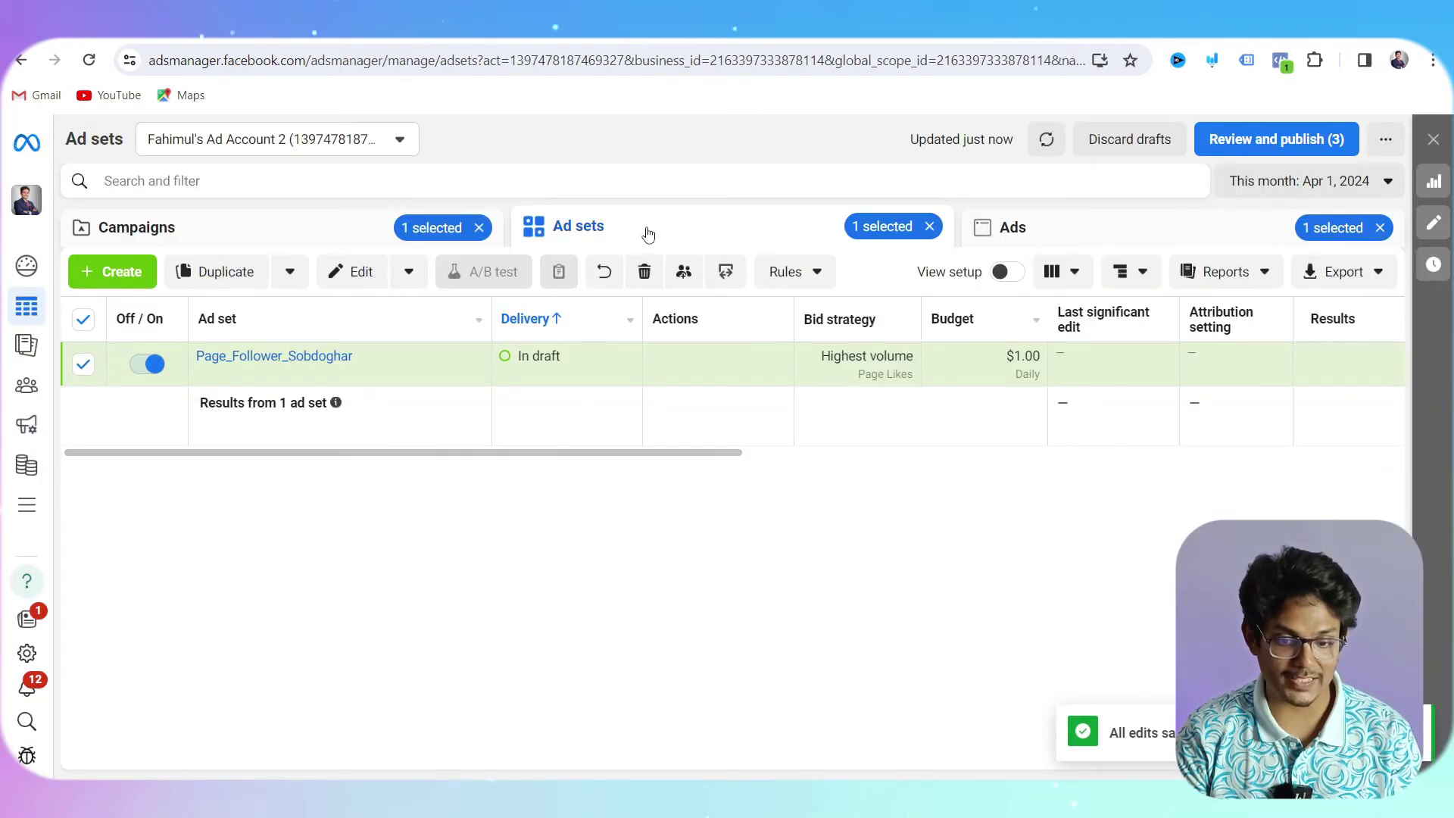
Duplicate the Page_Follower_Static ad within the Page_Follower_Sobdoghar ad set.
left_click(1112, 237)
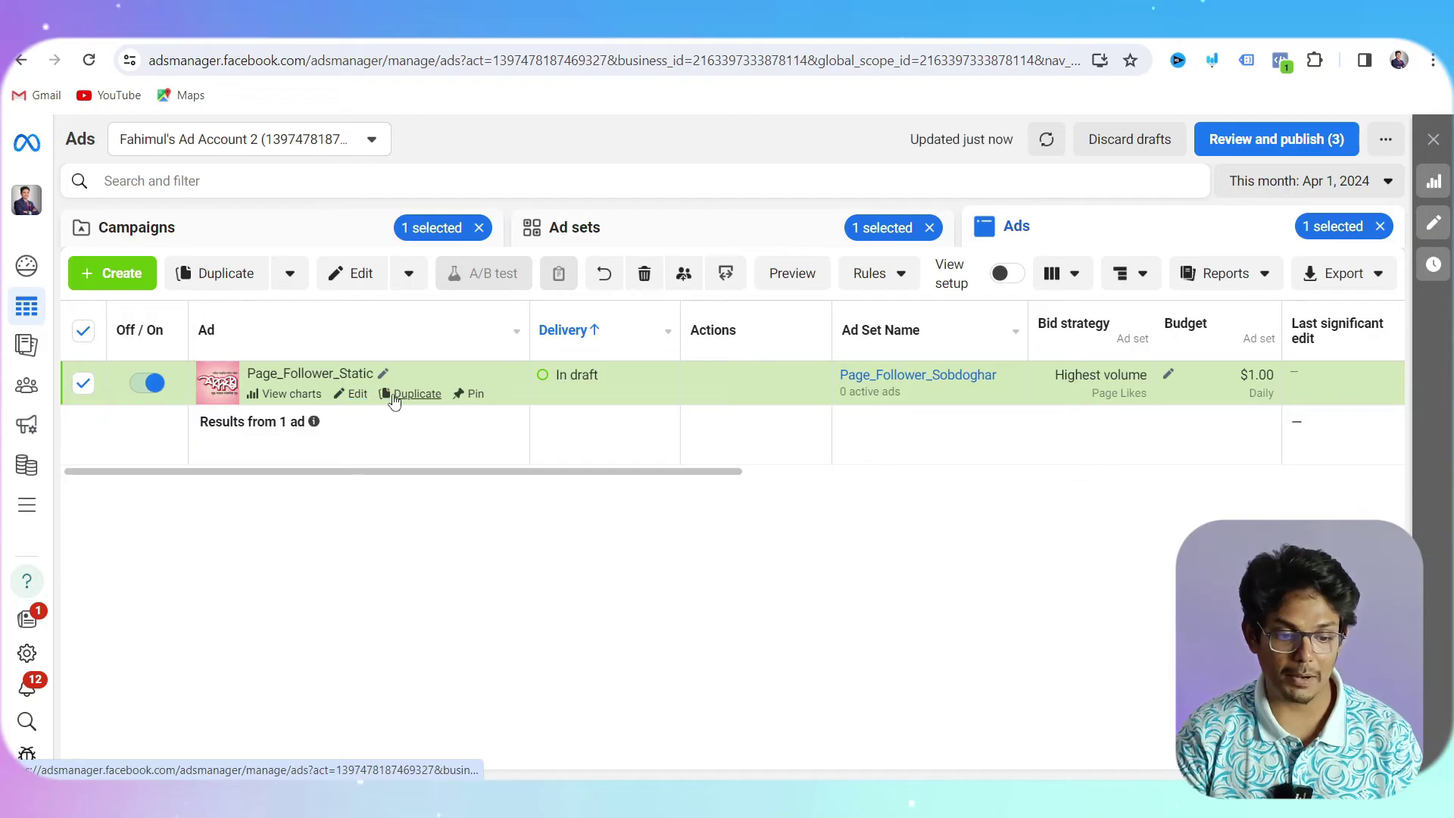
left_click(393, 393)
left_click(937, 598)
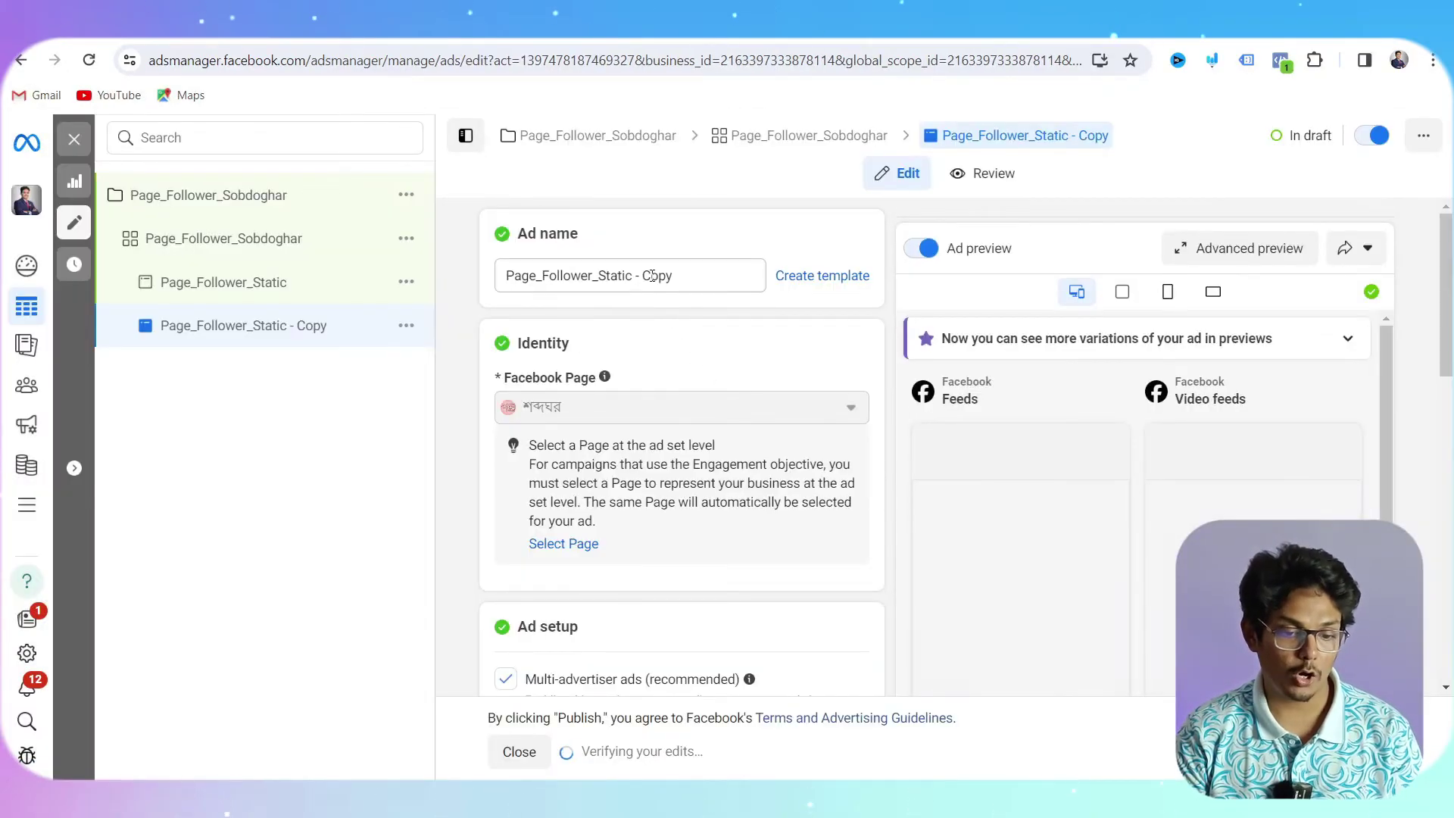
Rename the duplicated ad Page_Follower_Static_Opti.
left_click_drag(697, 283, 639, 283)
key("BackSpace")
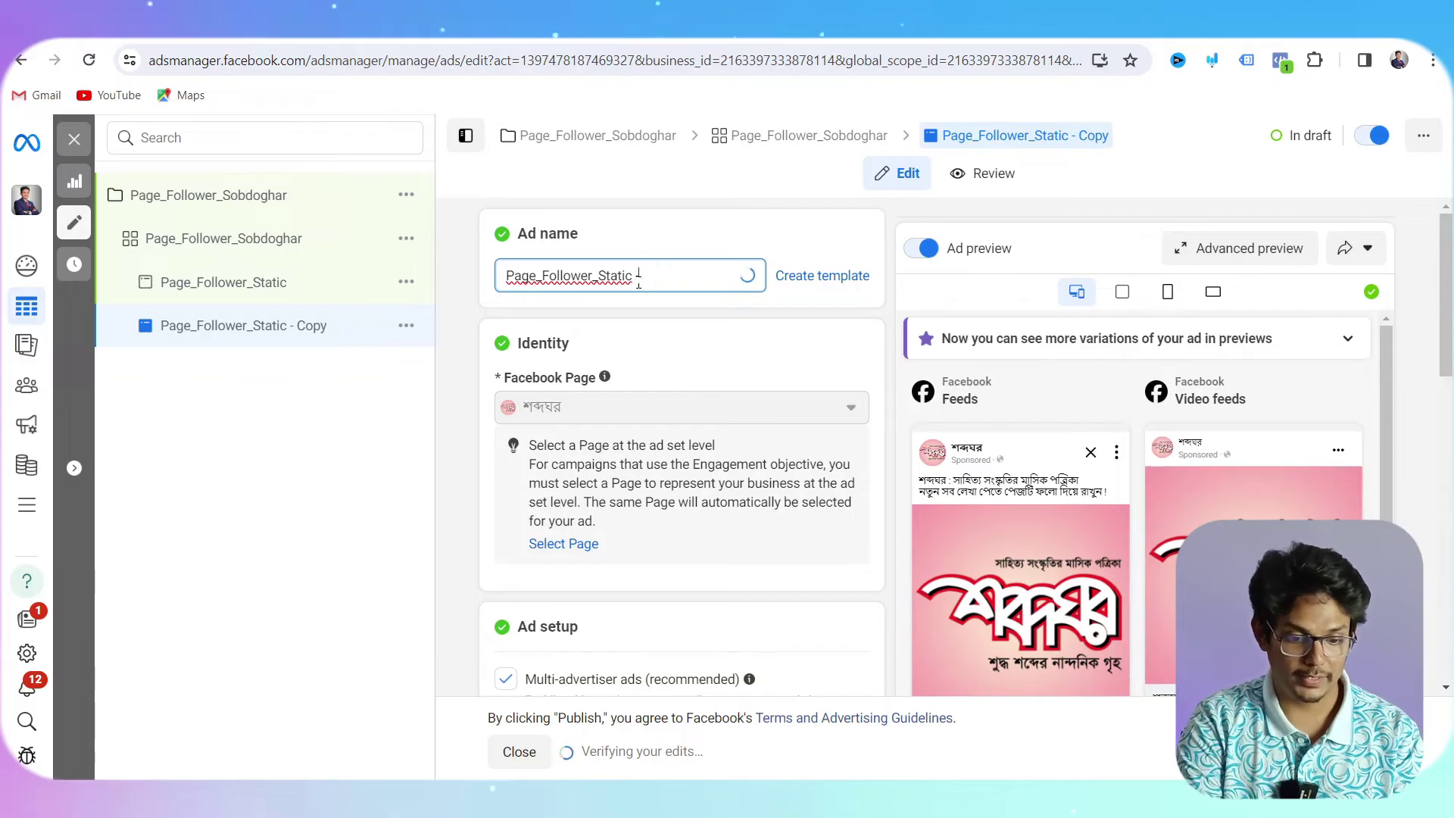
key("BackSpace")
type("_Opti")
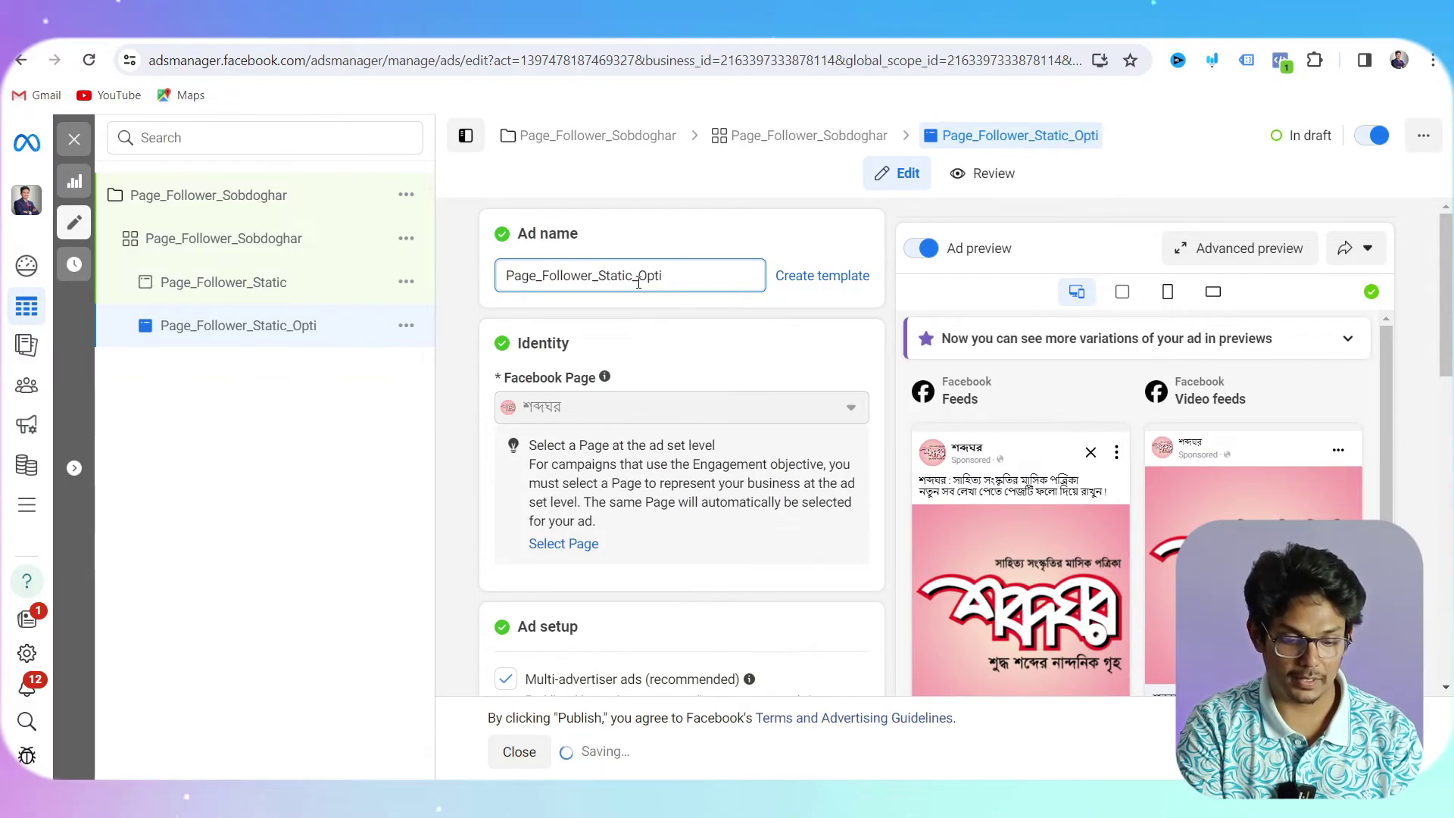
type("pnon2")
scroll(678, 445, "down", 7)
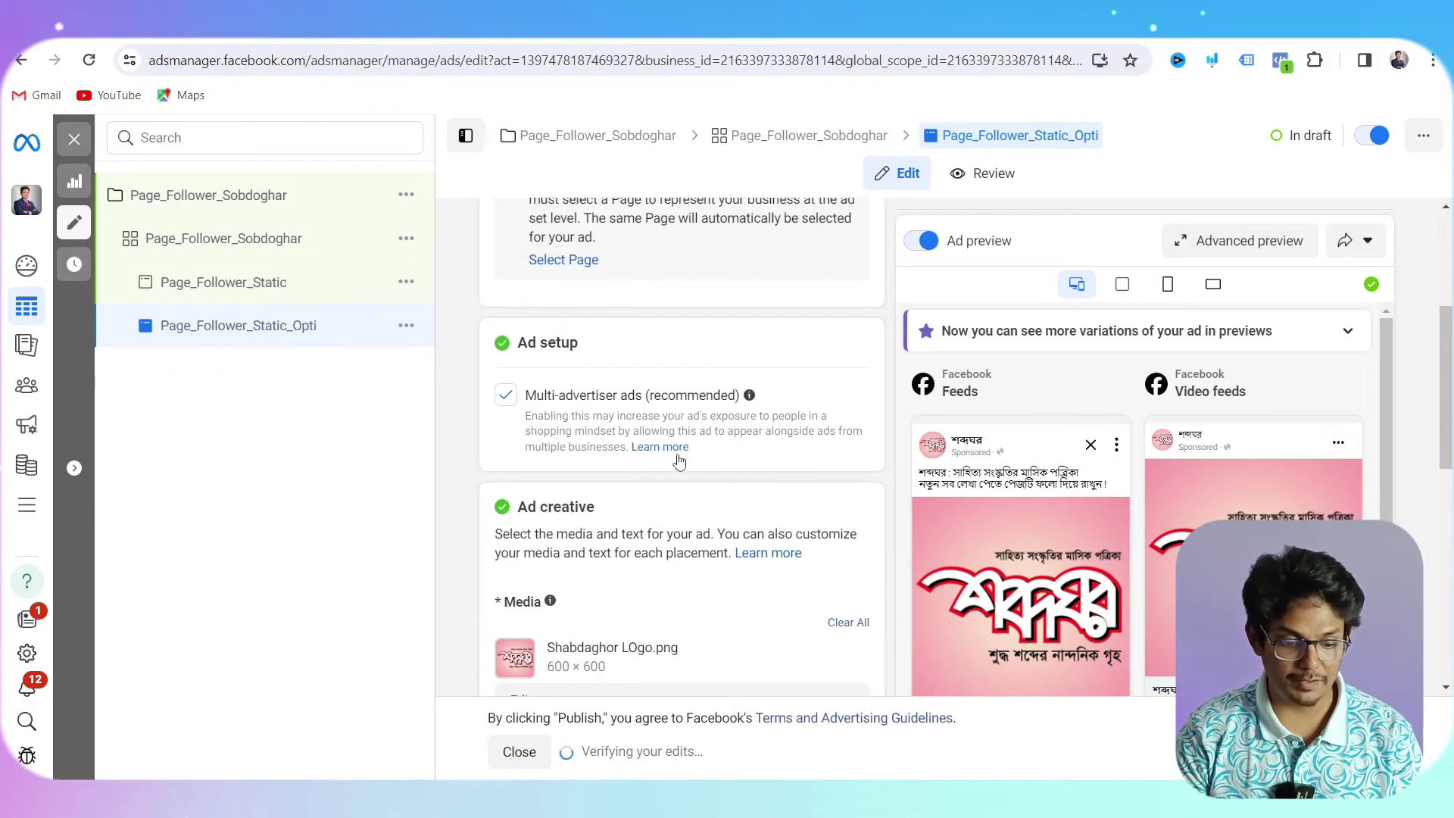
Replace the logo image in the Page_Follower_Static_Option2 ad with the 960 × 960 book cover from the account images and check its preview.
left_click(848, 338)
left_click(559, 348)
left_click(570, 402)
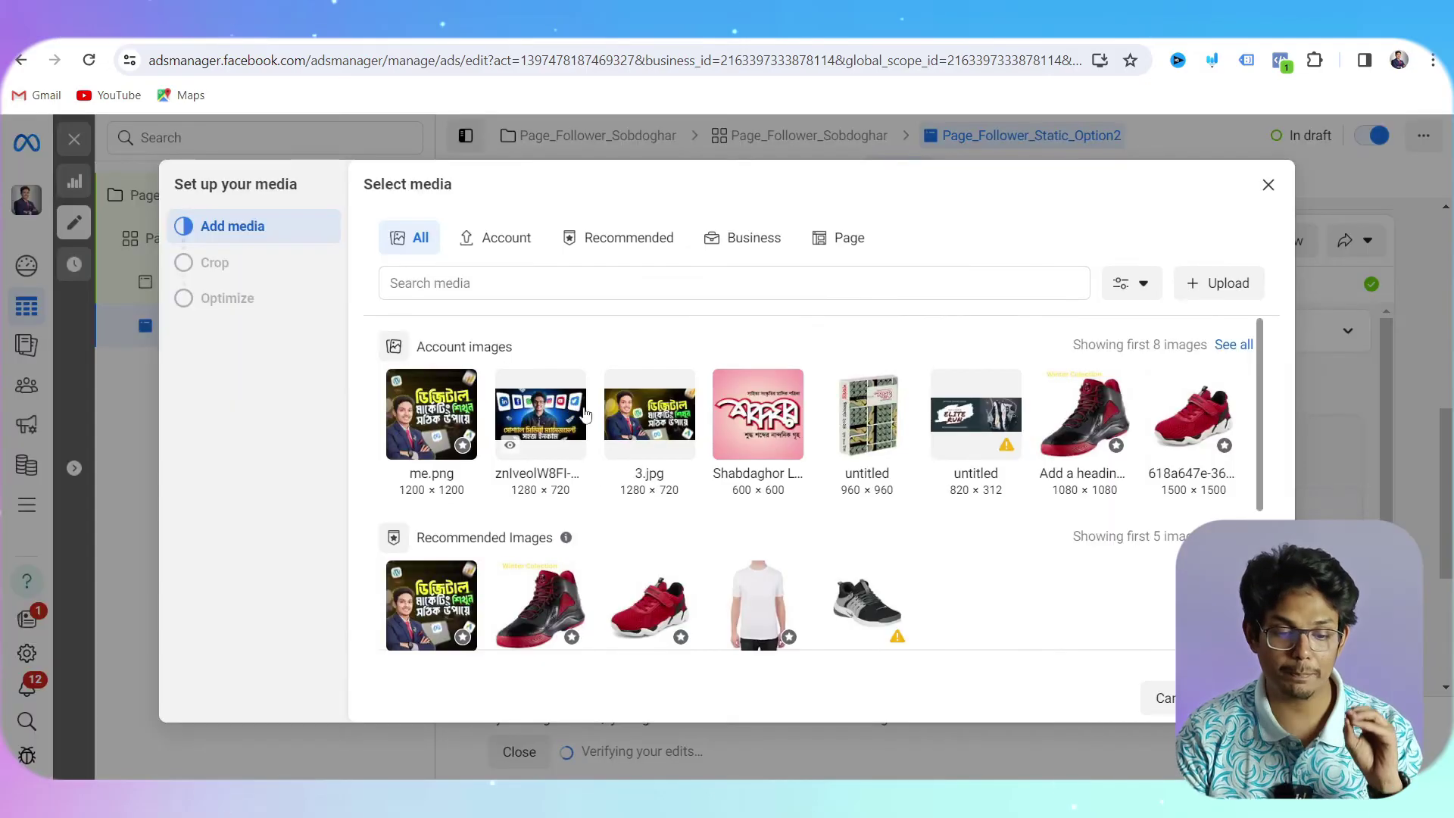
left_click(870, 439)
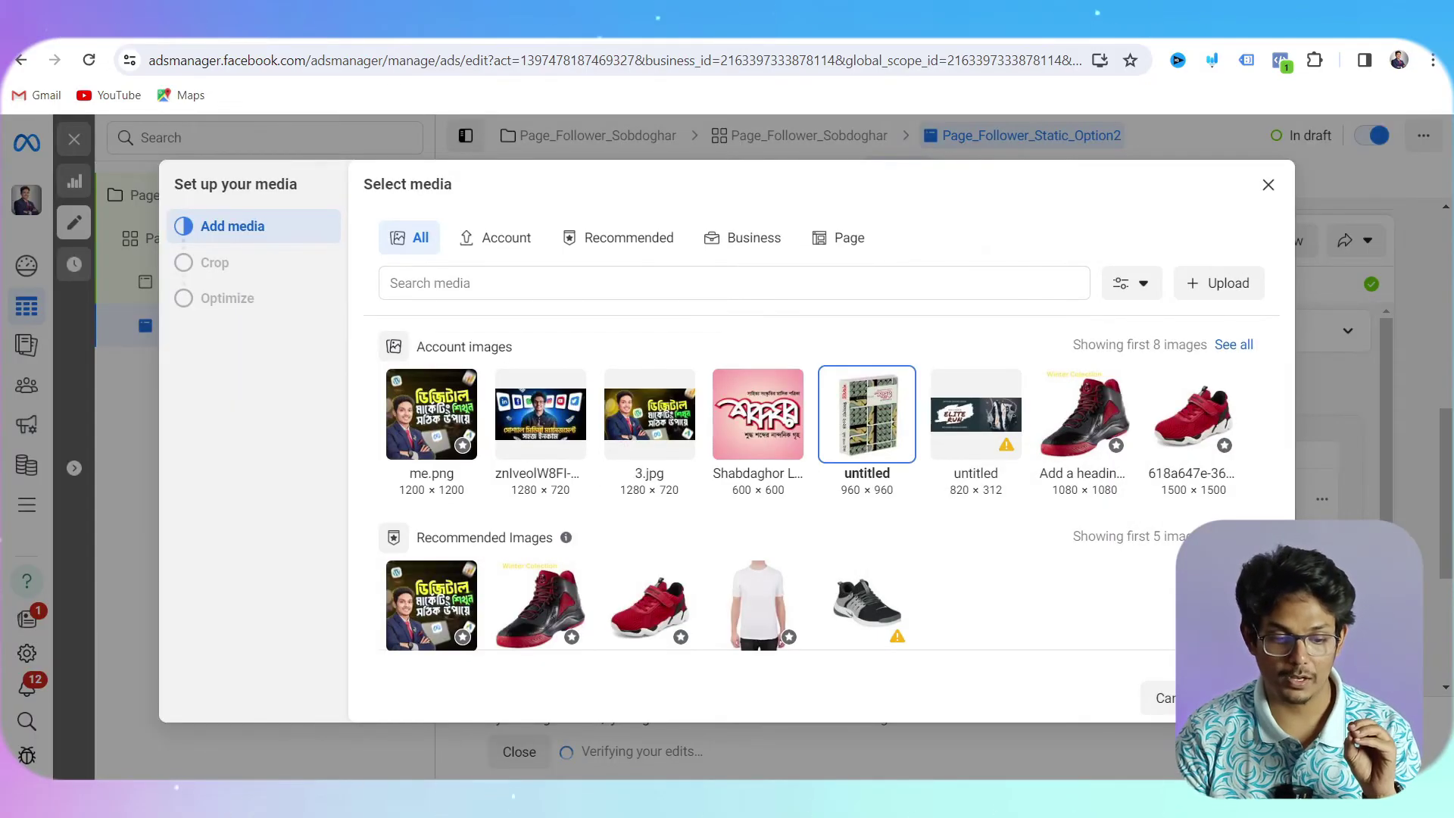
left_click(1226, 697)
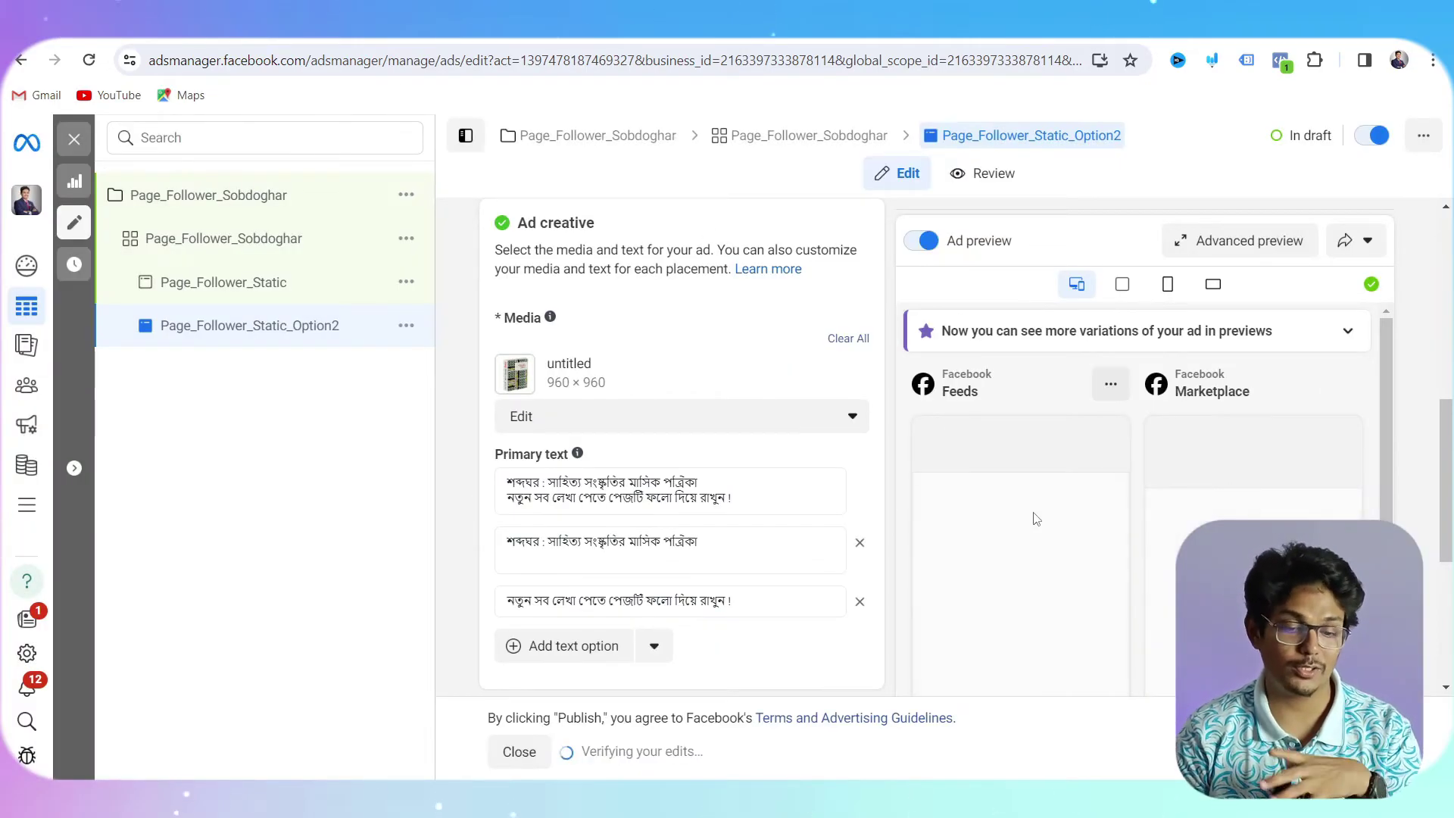
scroll(1030, 515, "down", 3)
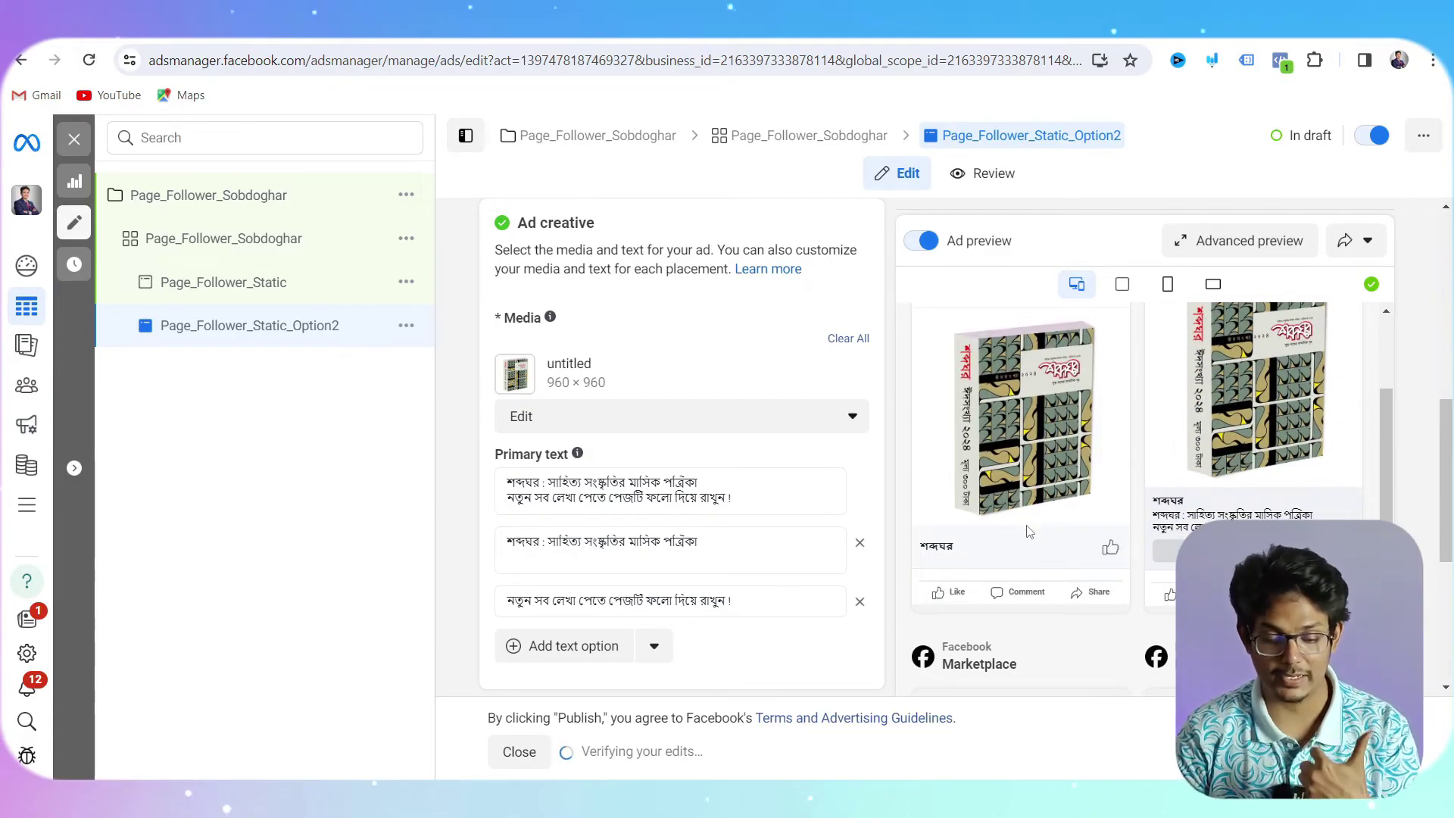
scroll(1029, 532, "up", 2)
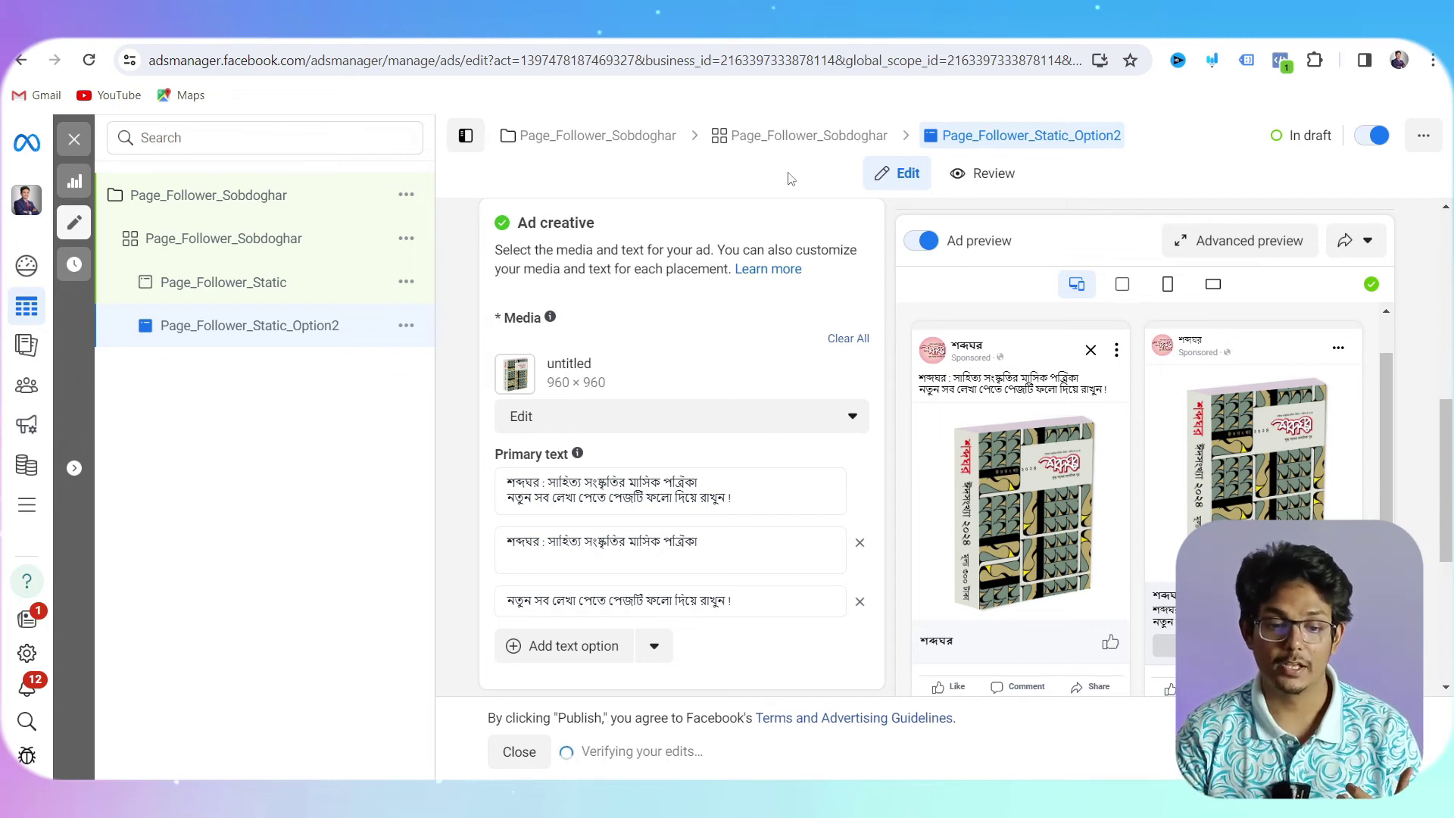
Compare the two ads' results in the active follower campaign named after the account owner, and check the ad set's figures.
left_click(793, 151)
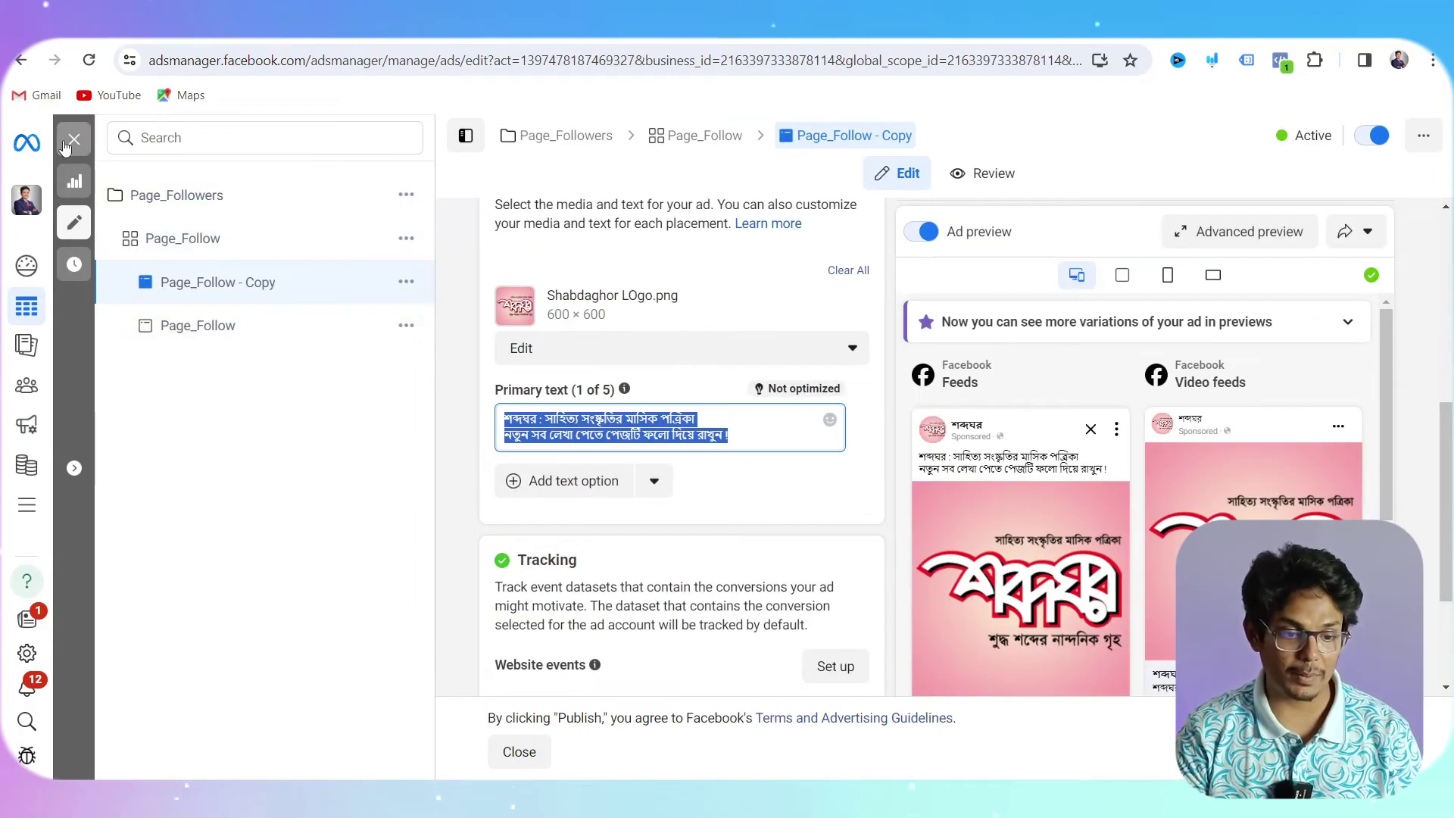
left_click(74, 138)
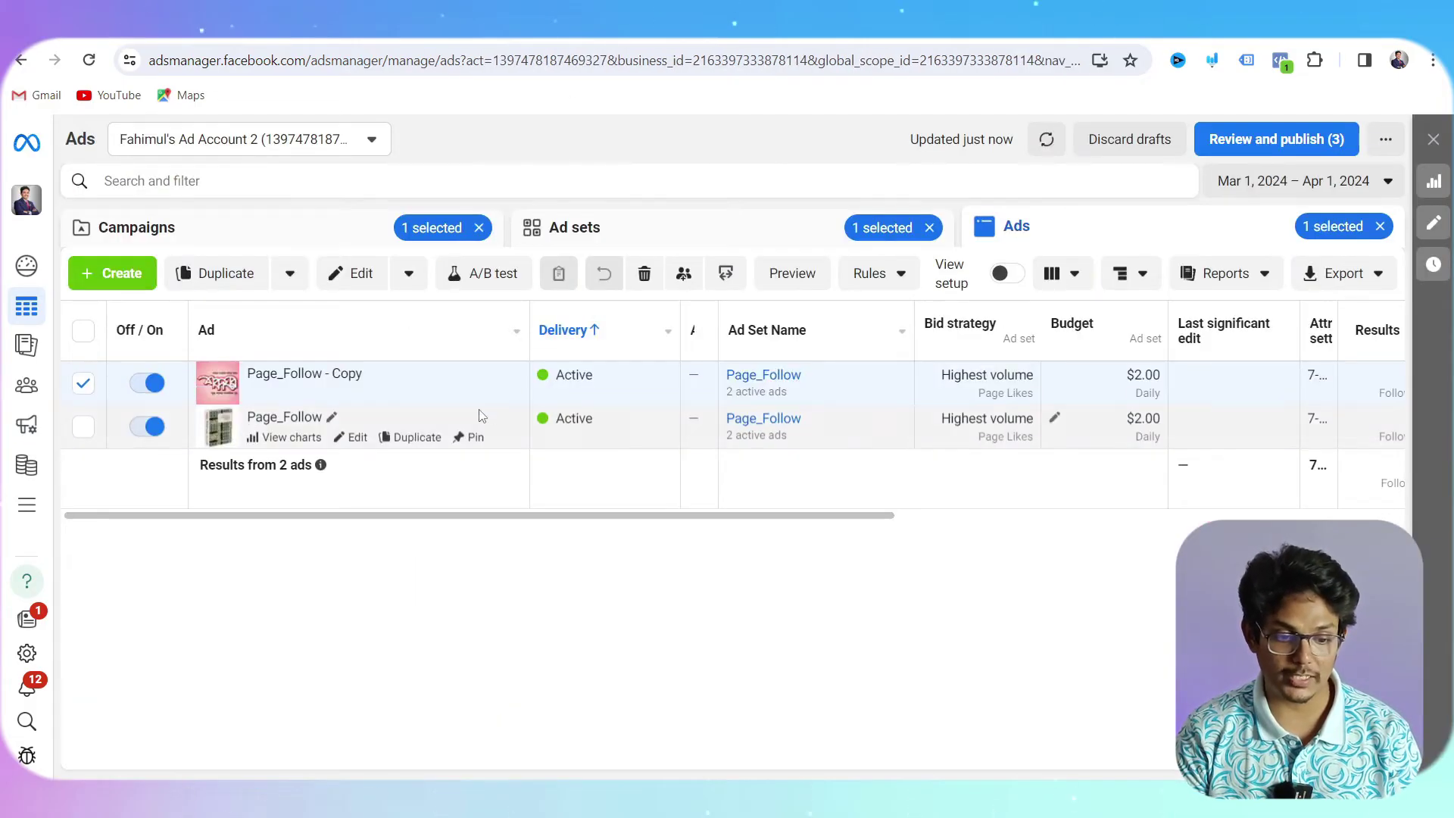
left_click(565, 231)
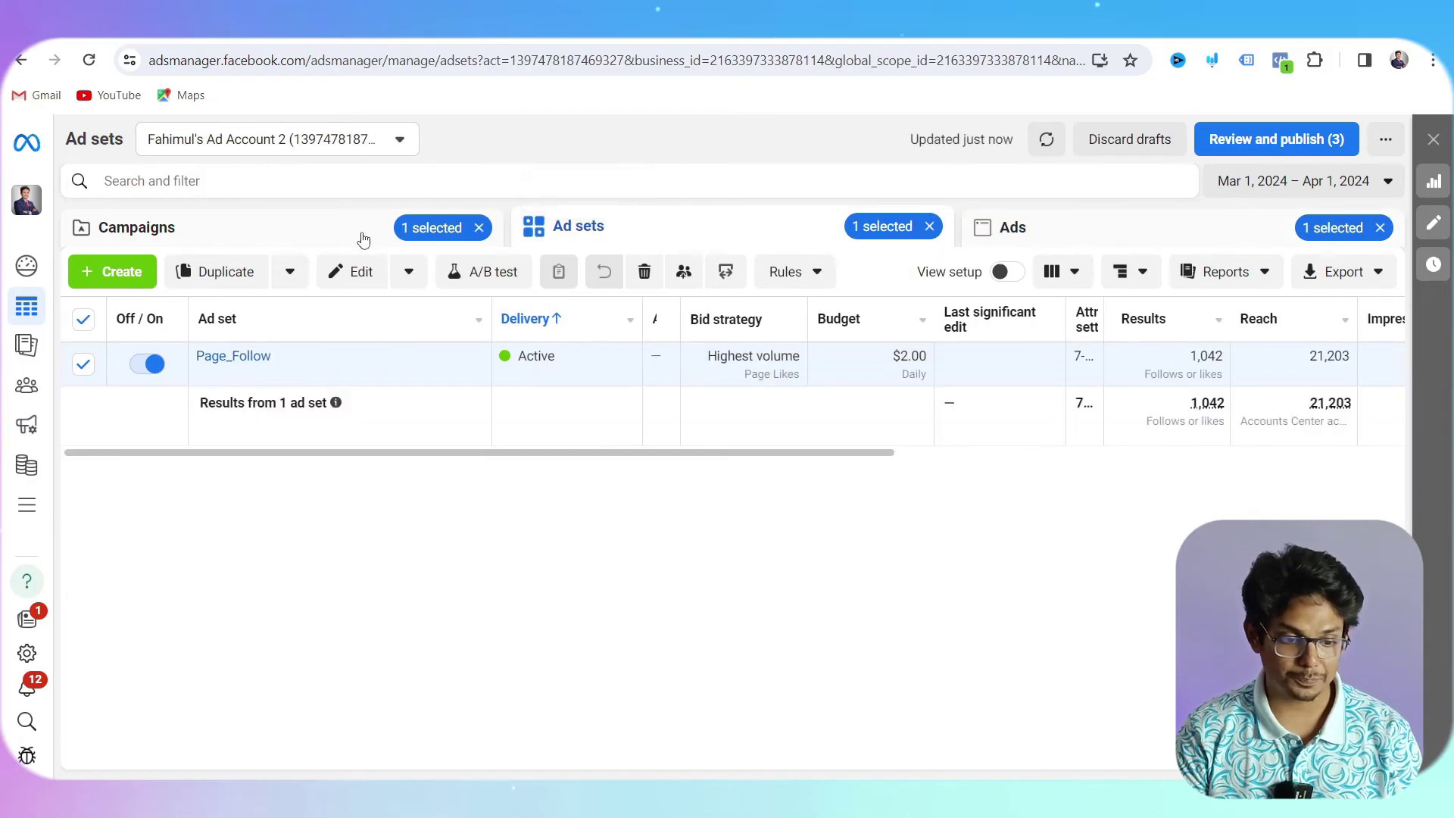
left_click(366, 243)
left_click(312, 396)
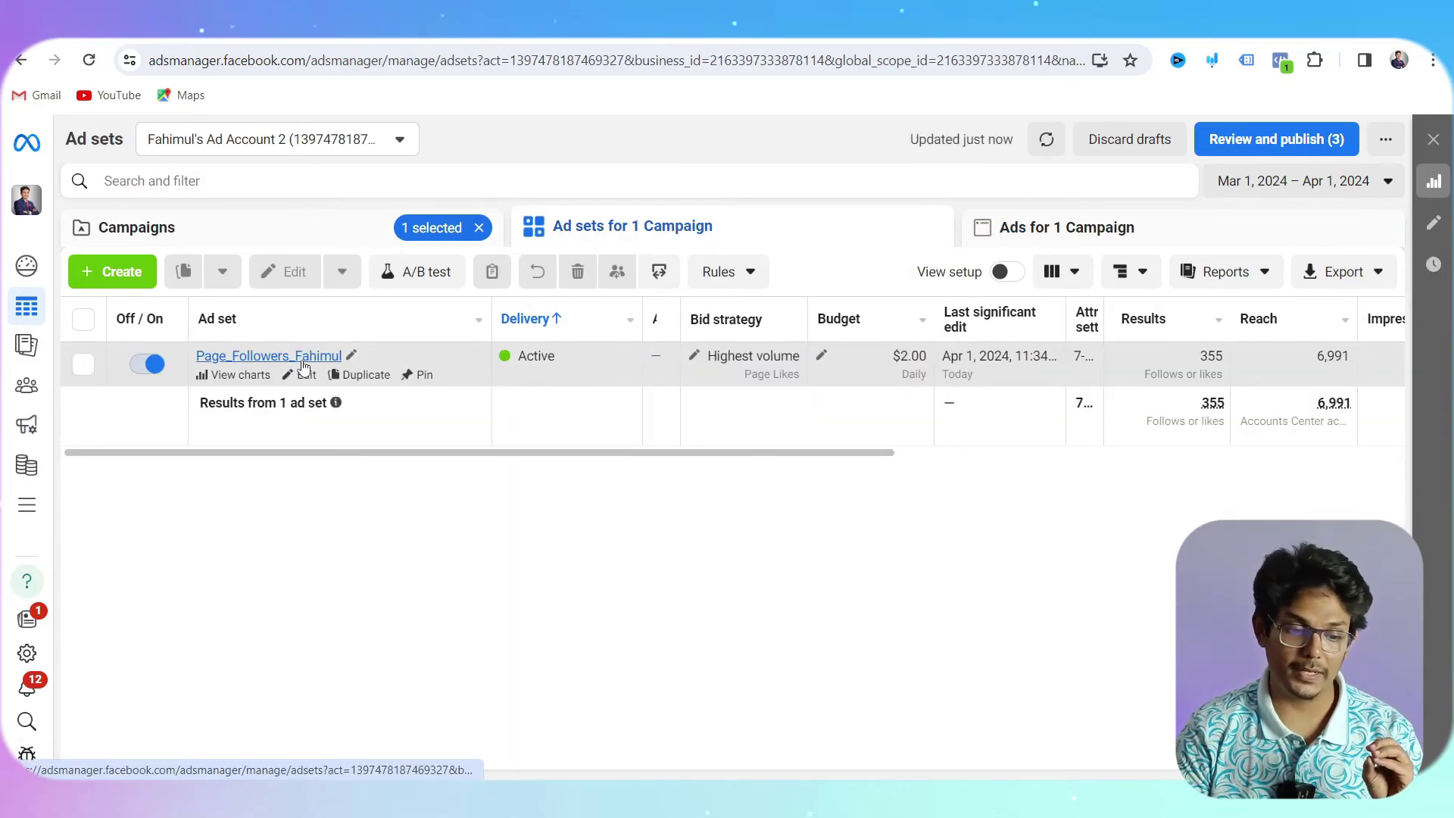
left_click(302, 356)
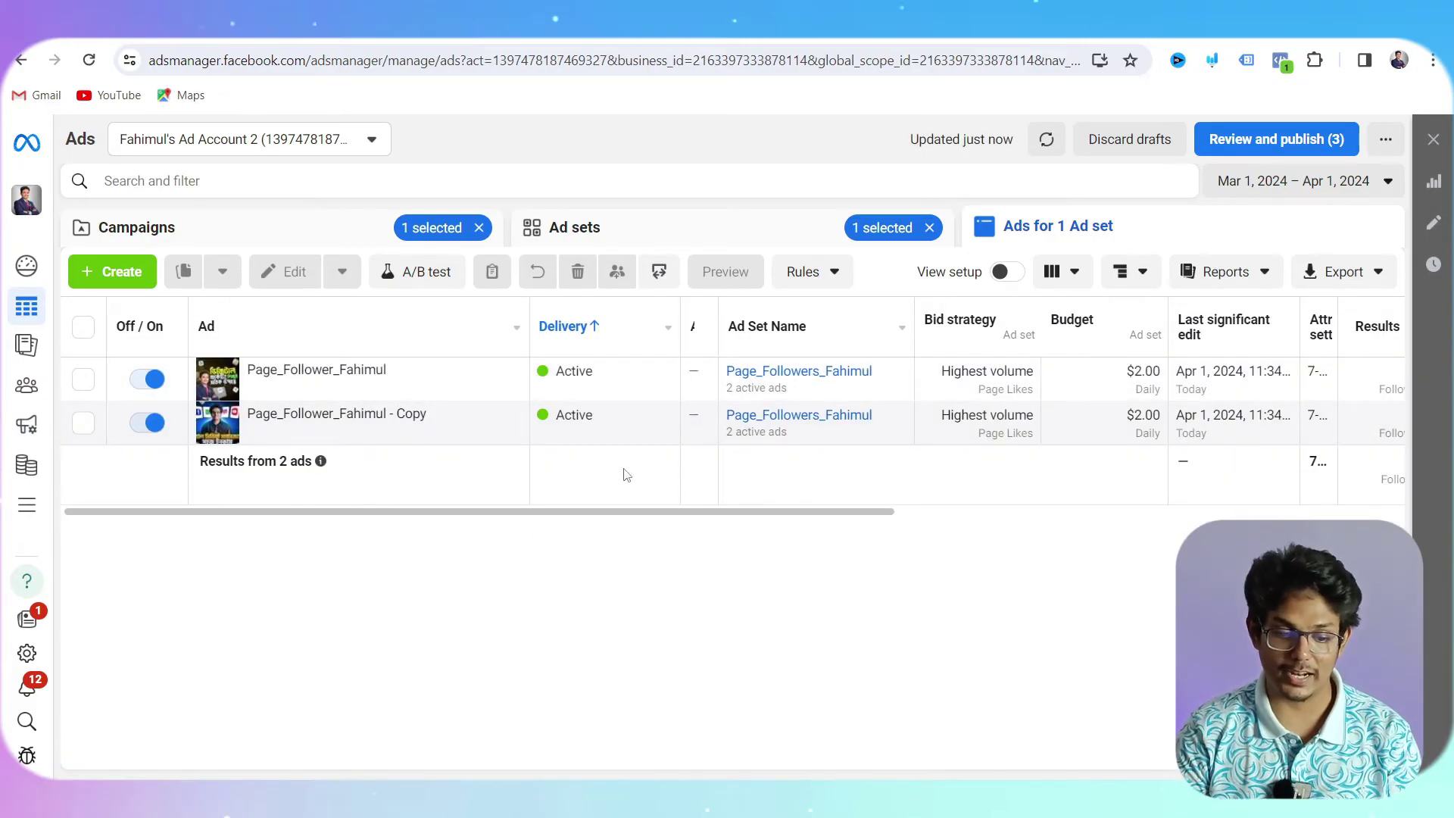
left_click_drag(618, 515, 815, 542)
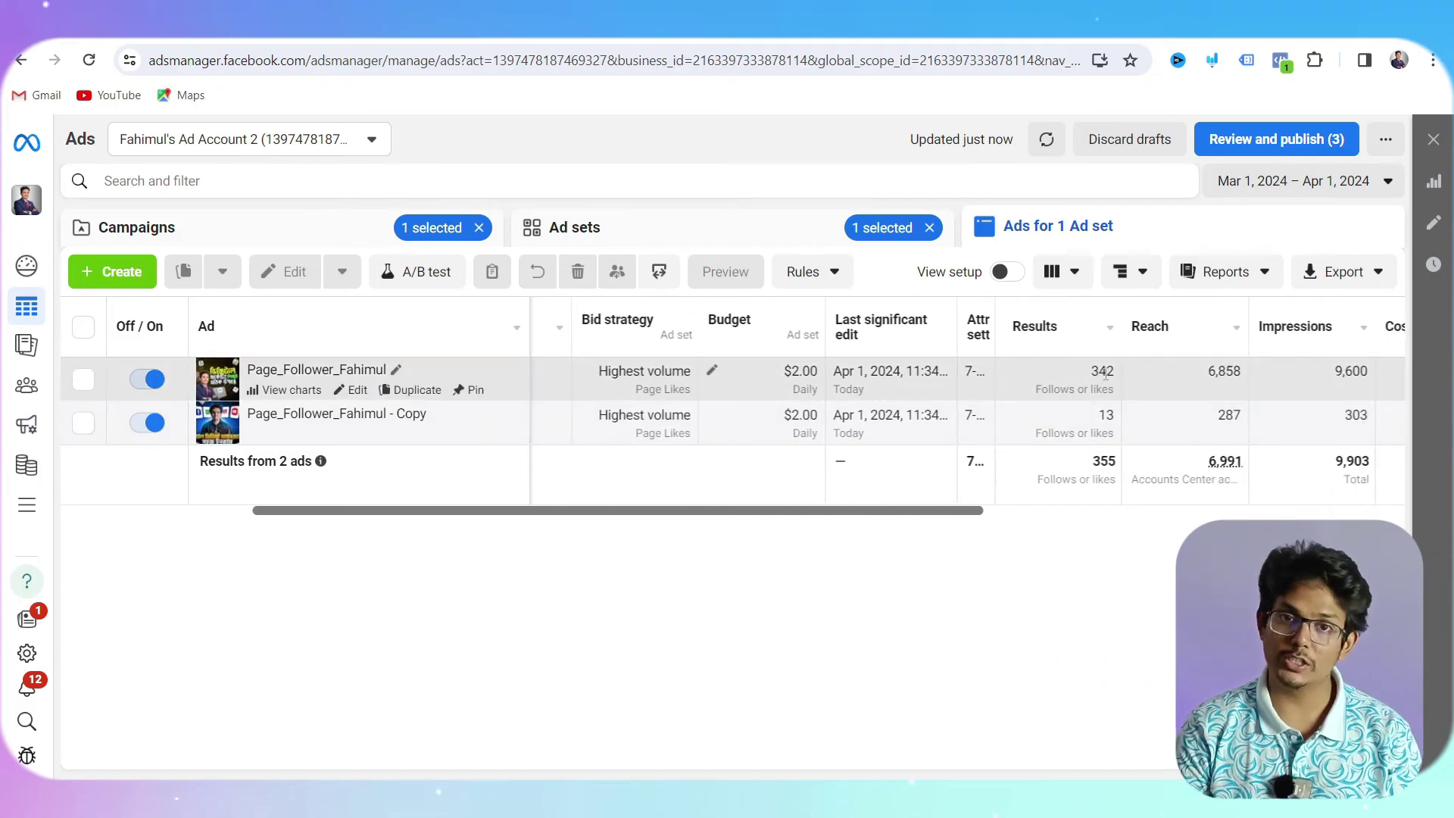
double_click(1105, 415)
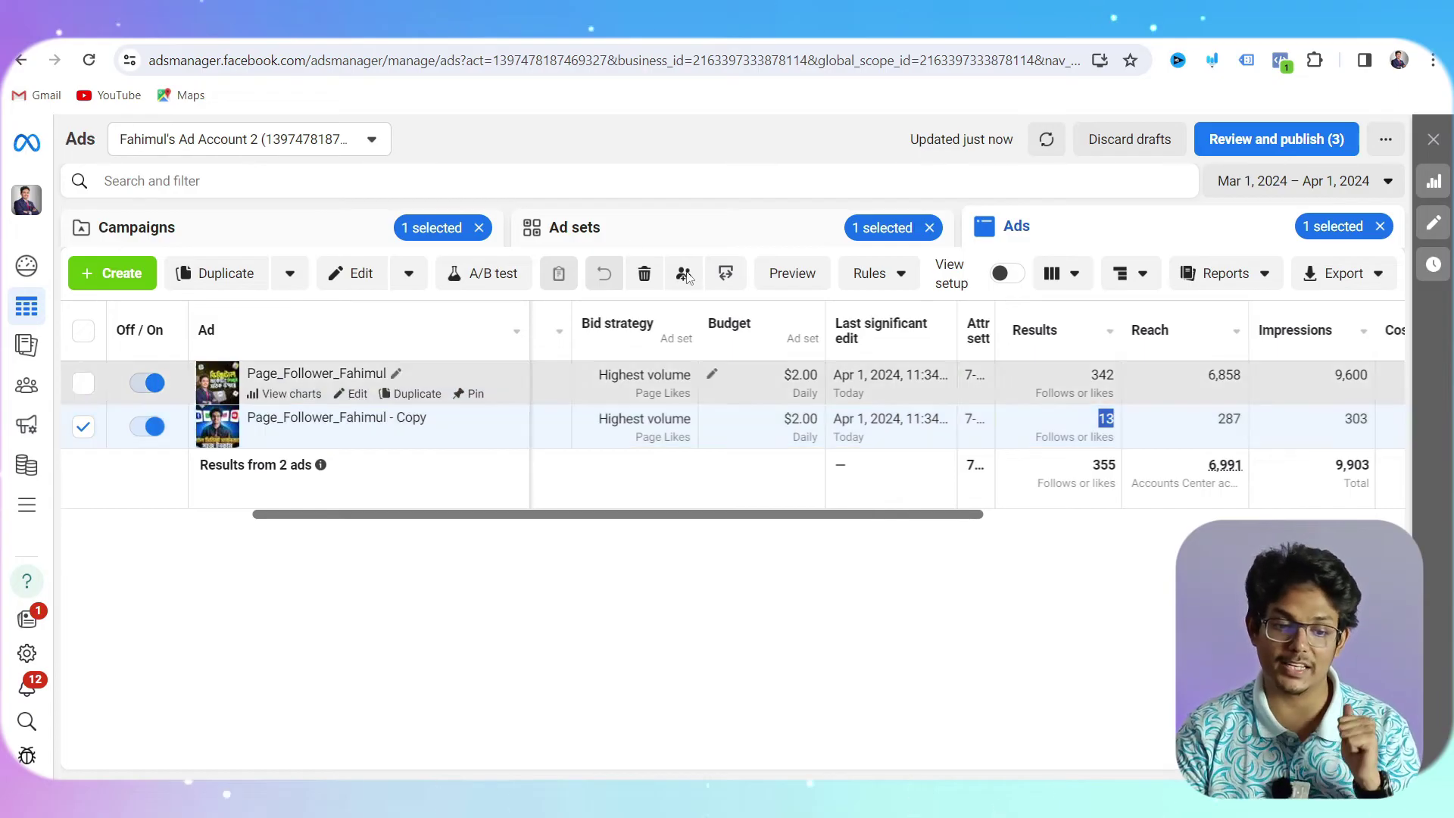
left_click(620, 239)
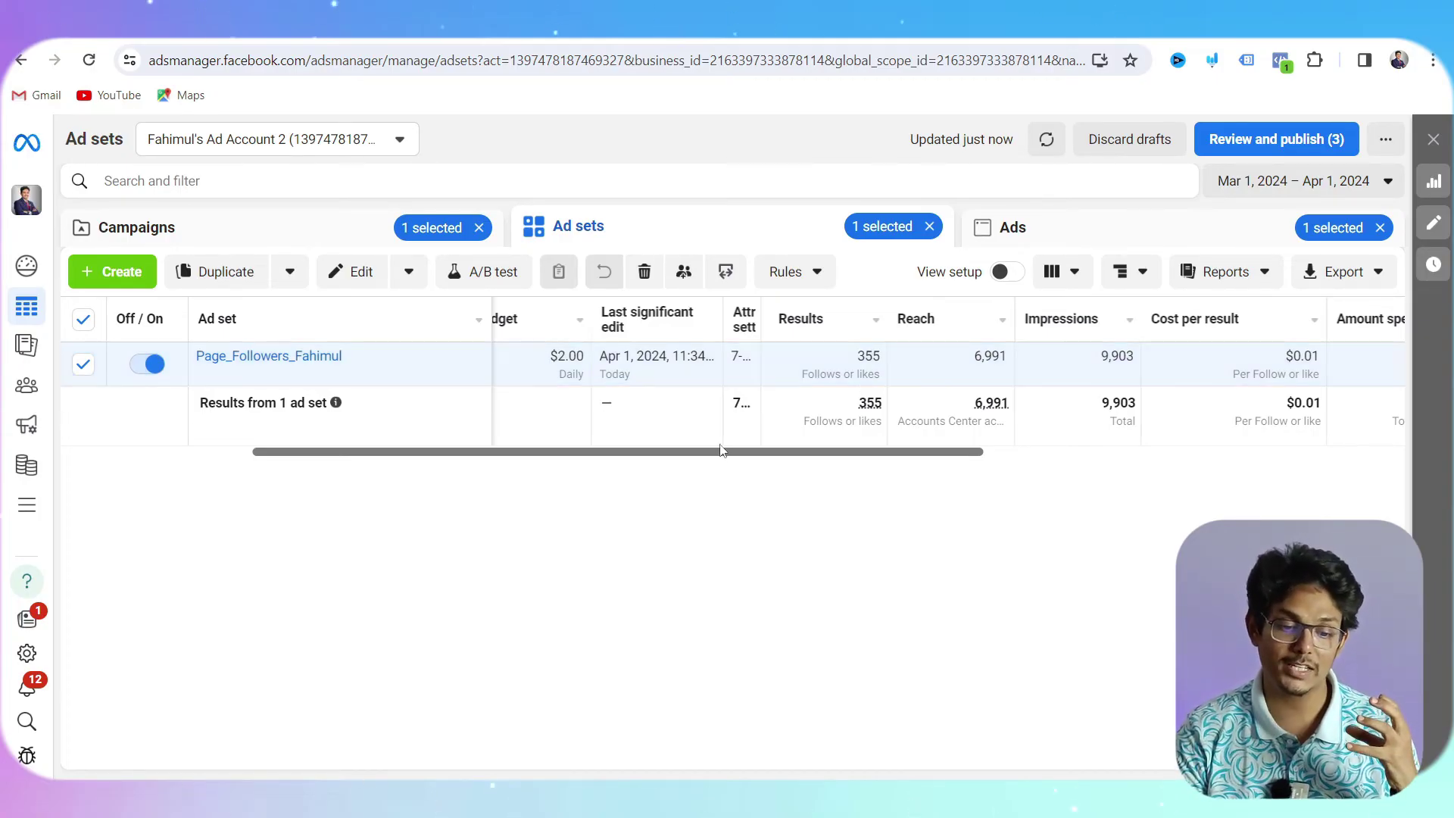
left_click_drag(722, 453, 627, 490)
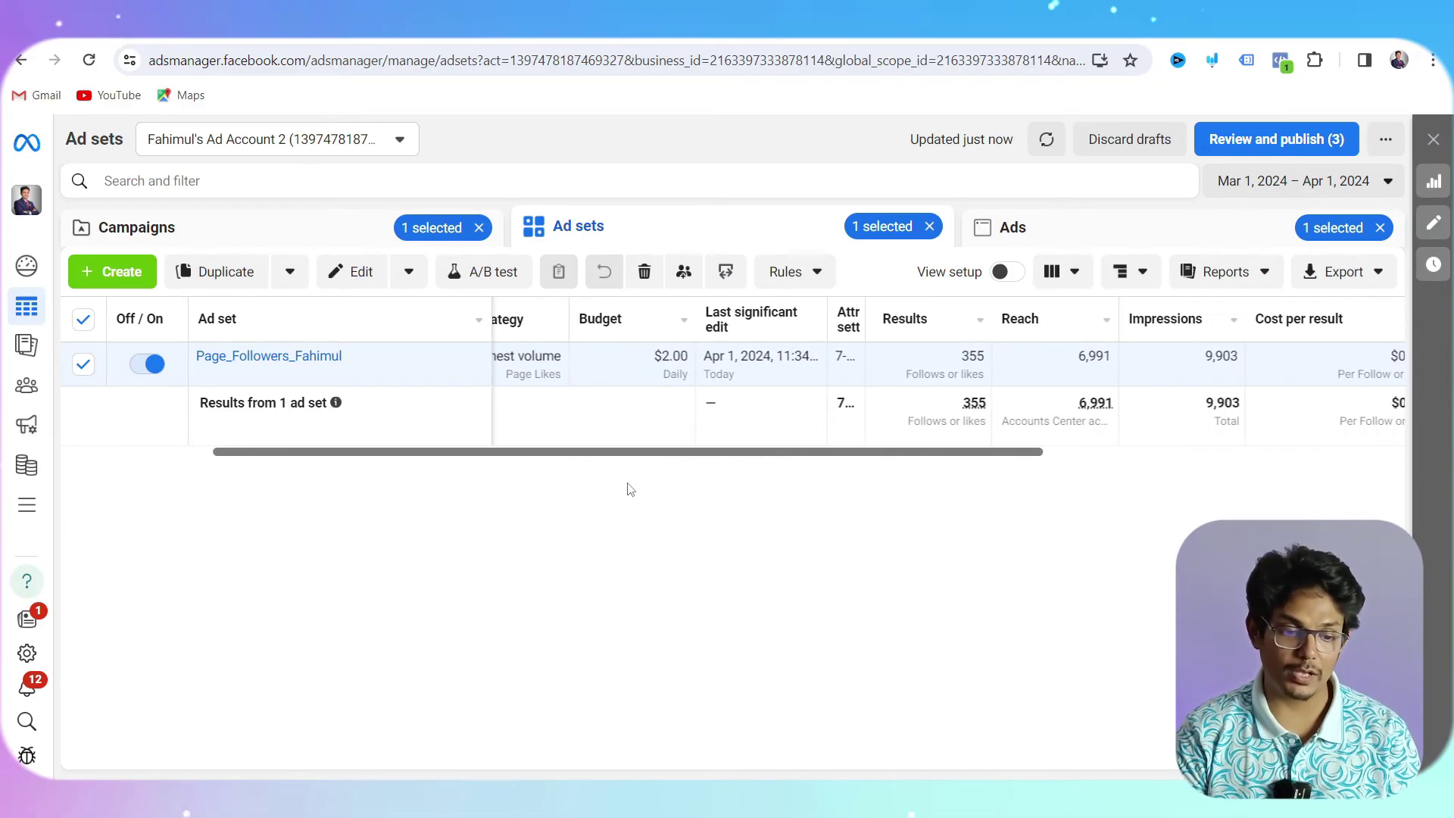
Check the ad account list without switching accounts, and open the ad sets of the Page_Followers campaign.
left_click(290, 141)
left_click(295, 330)
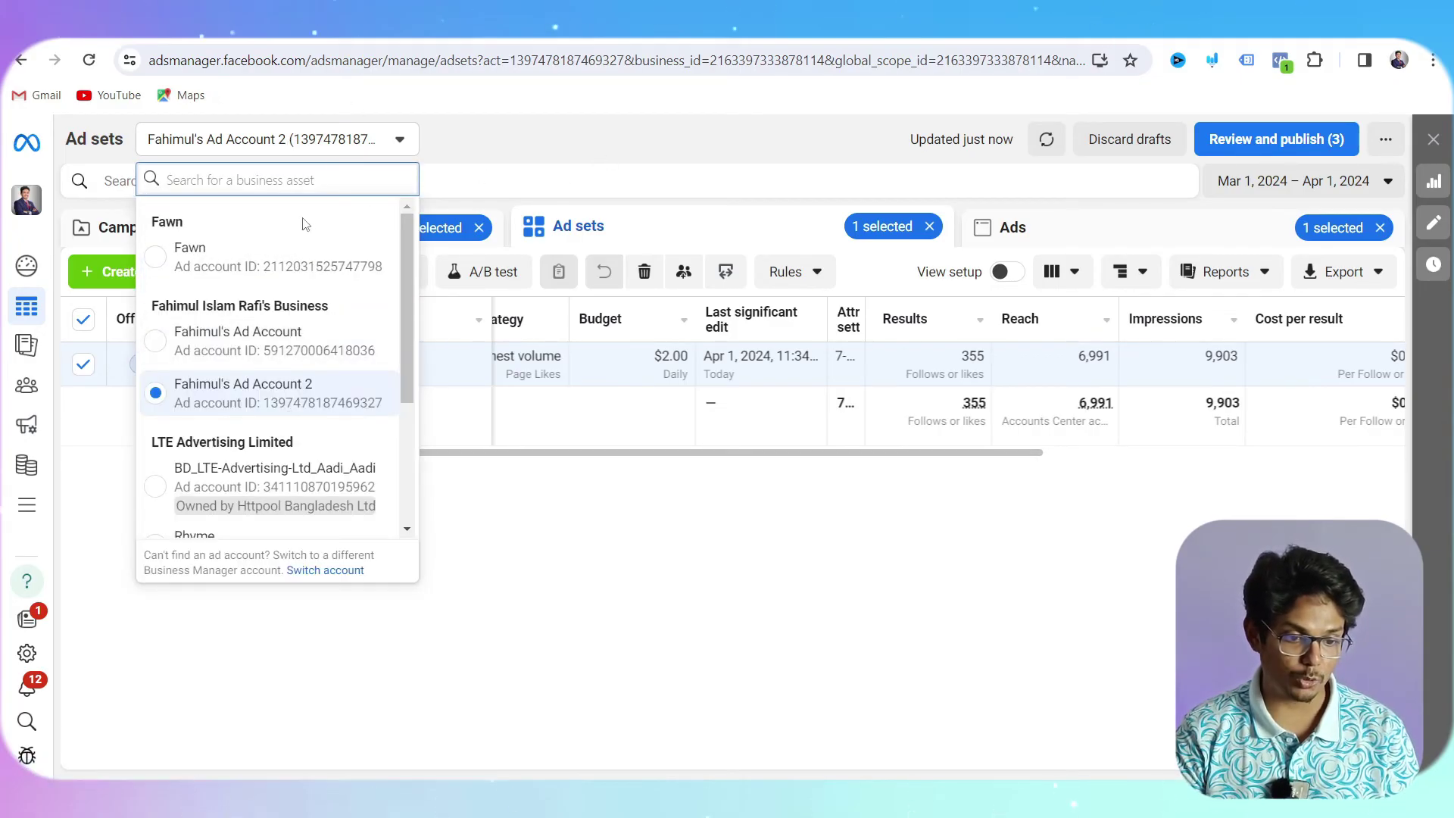
left_click(574, 244)
left_click(289, 234)
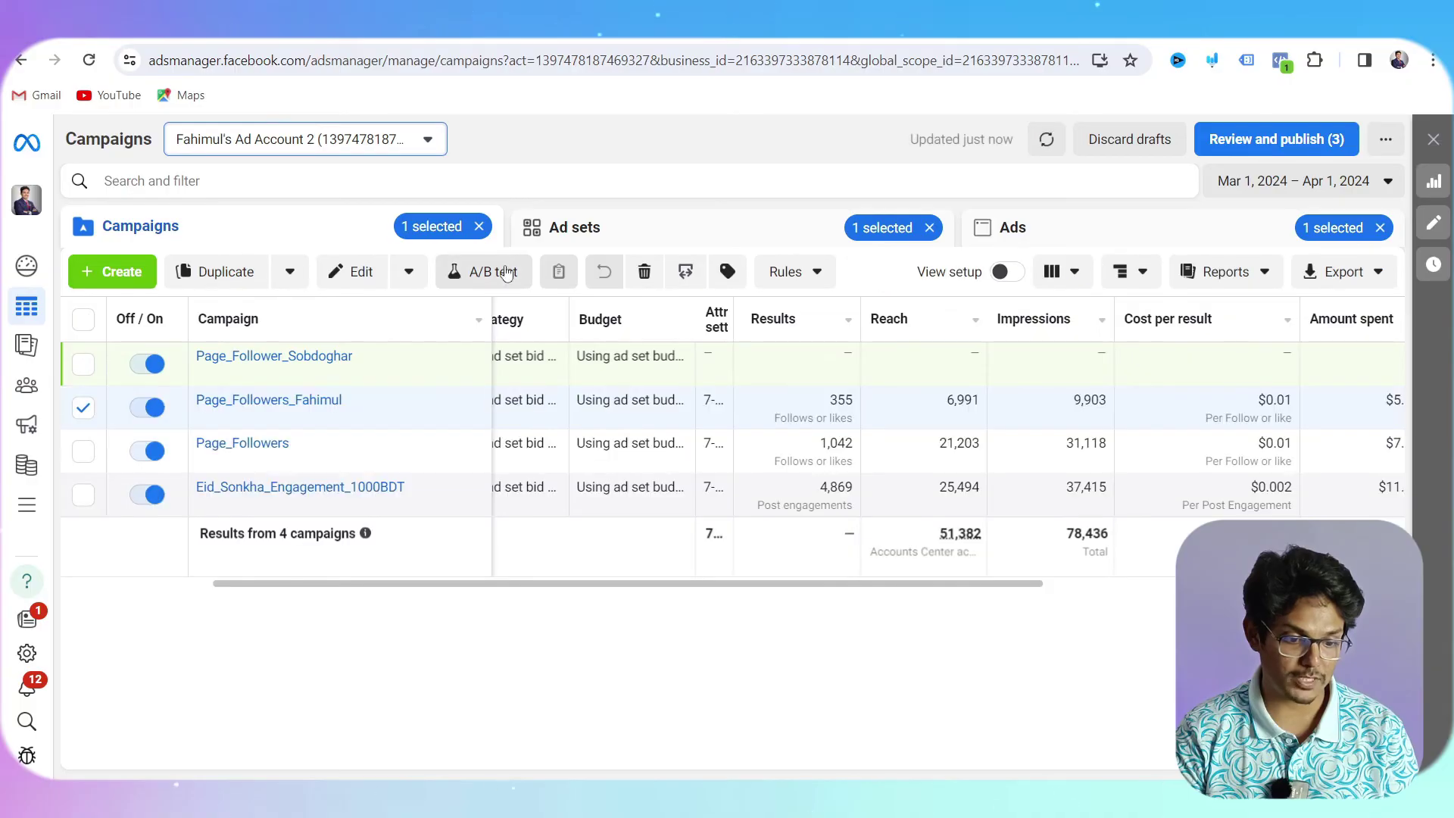
left_click(302, 356)
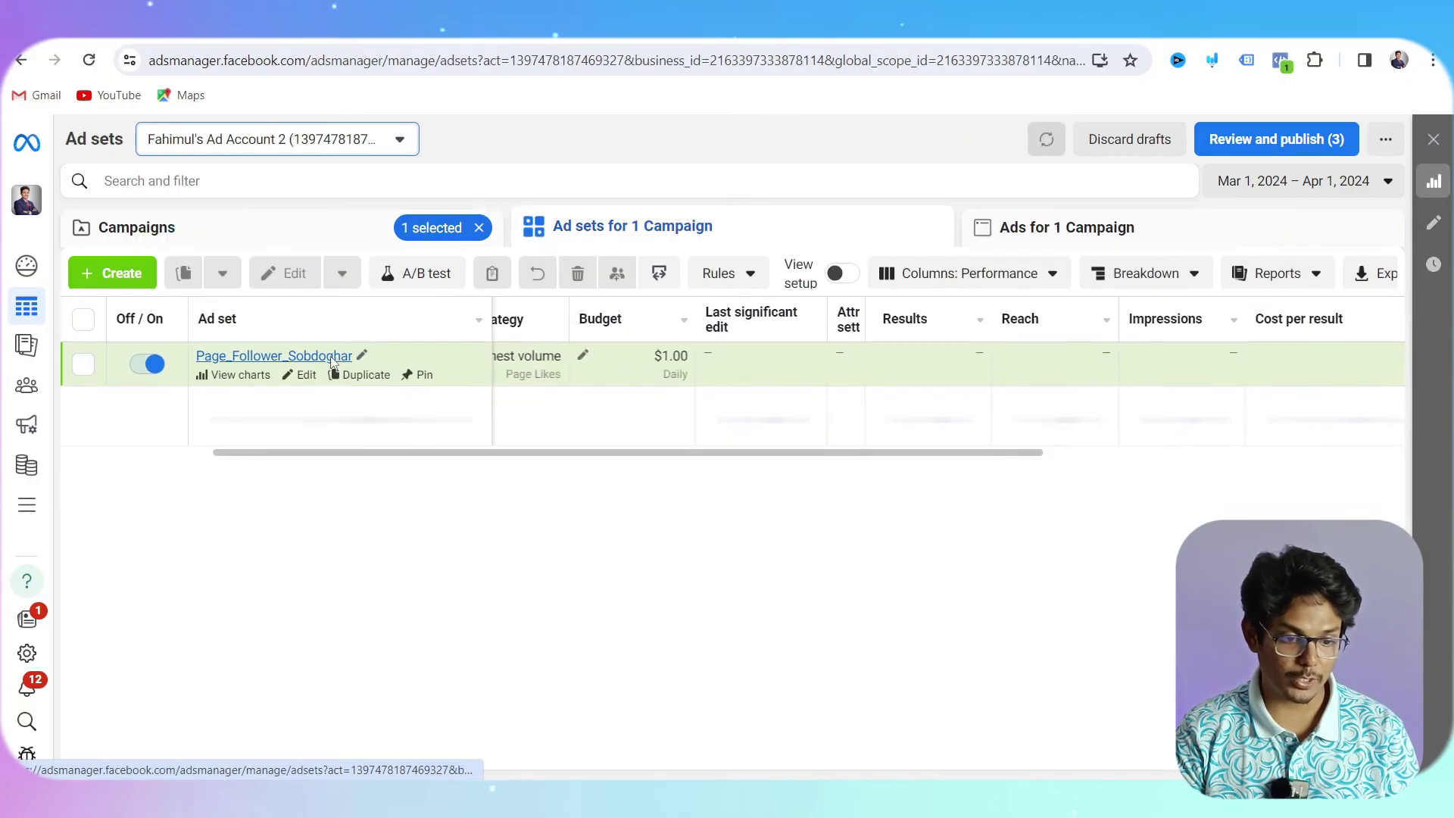
left_click(306, 237)
left_click(269, 445)
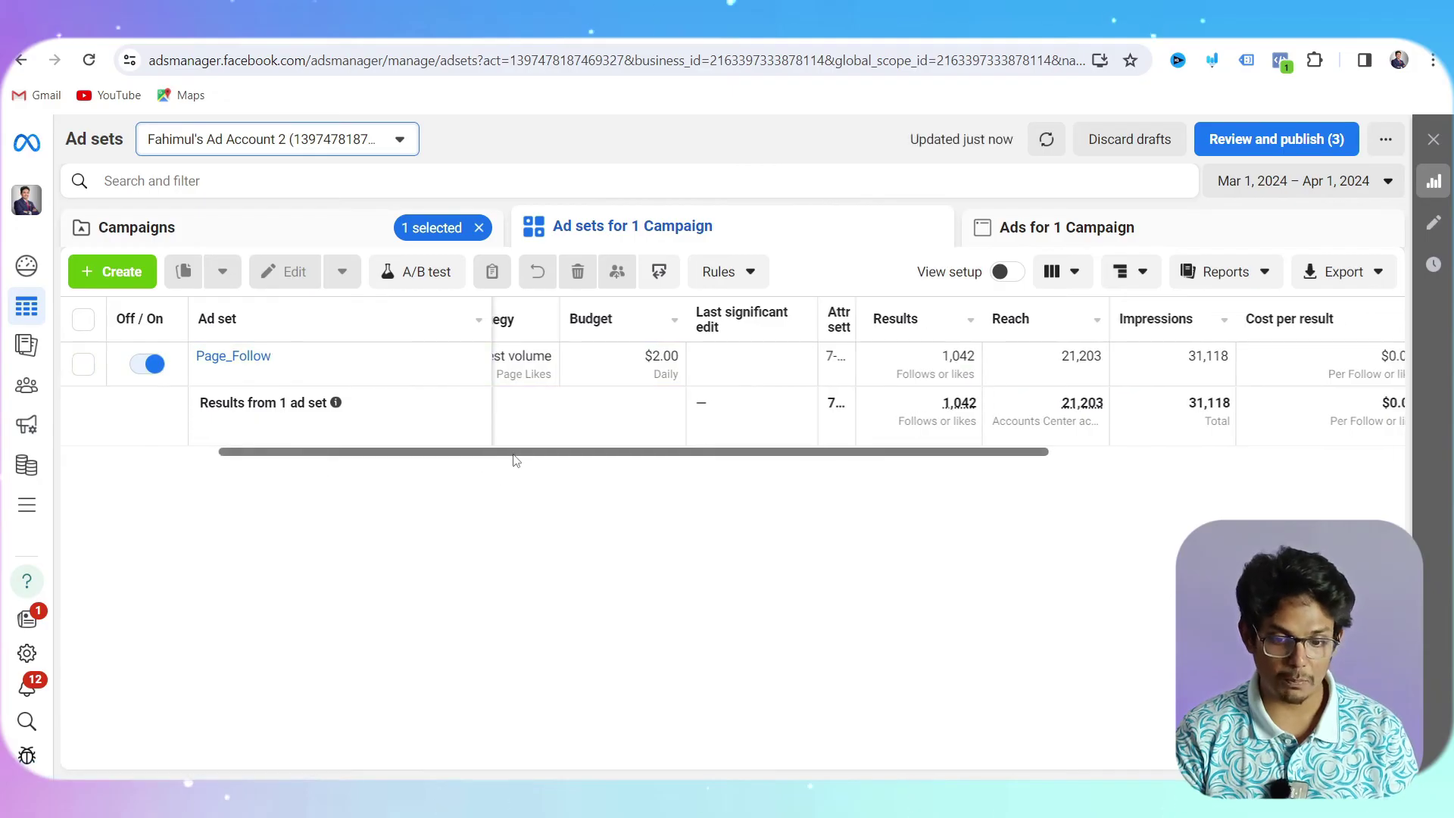
Examine the Page_Follow ad set's results, reach, impressions, cost per result and amount spent.
mouse_move(515, 461)
left_mouse_down()
mouse_move(550, 465)
mouse_move(441, 460)
mouse_move(553, 480)
mouse_move(534, 478)
left_mouse_up()
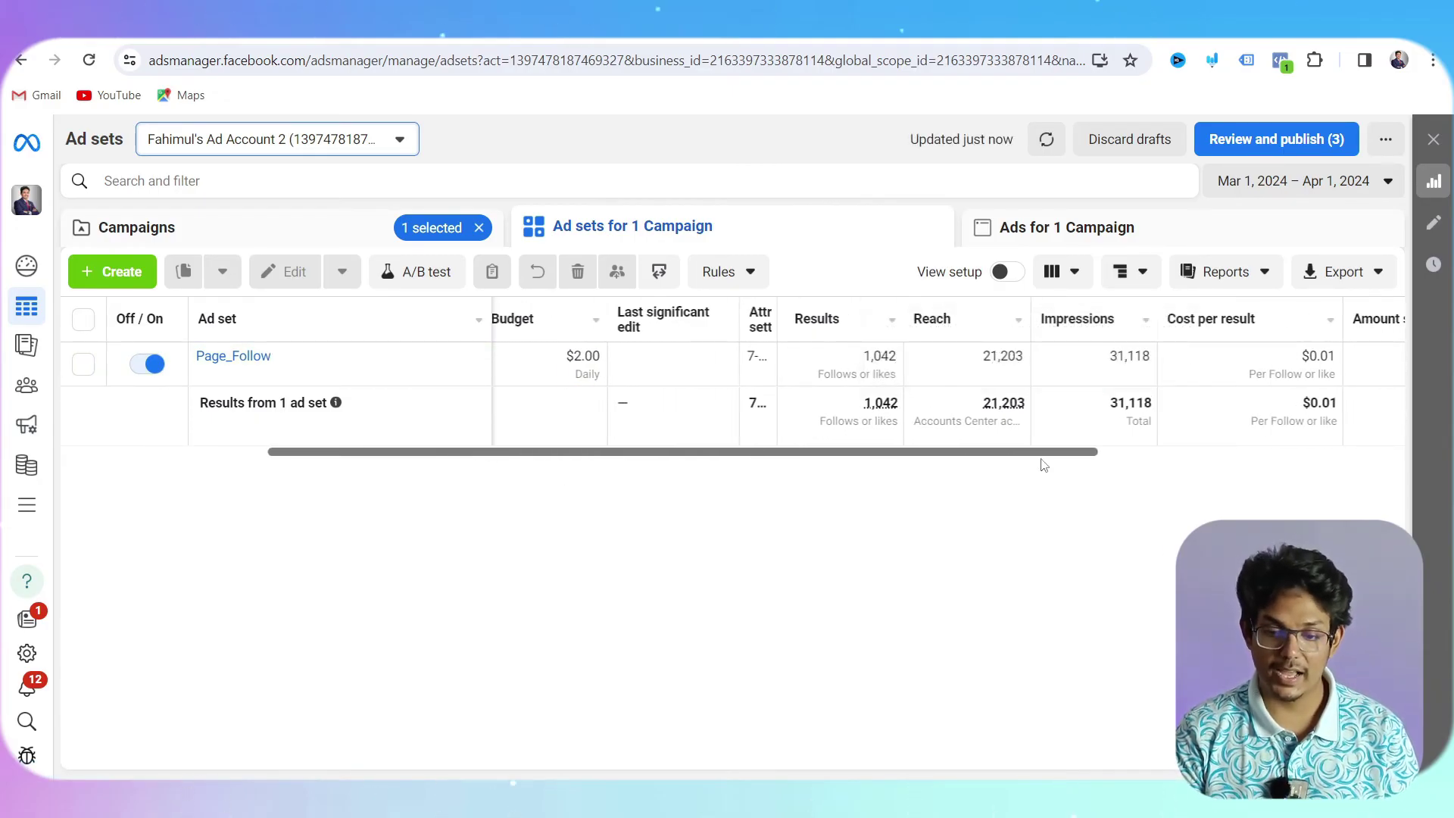
left_click_drag(1038, 461, 1198, 464)
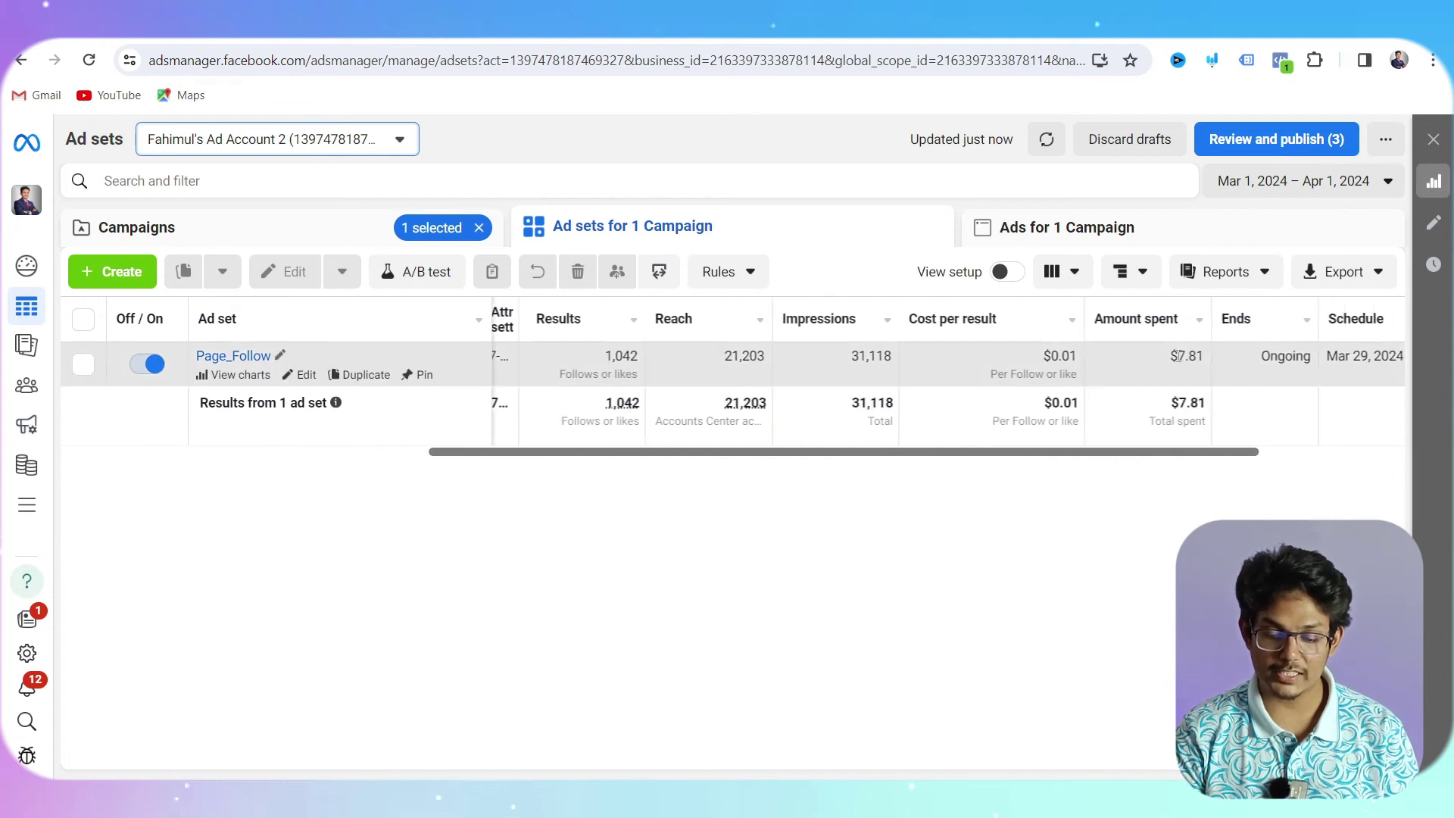
left_click_drag(1179, 356, 1194, 357)
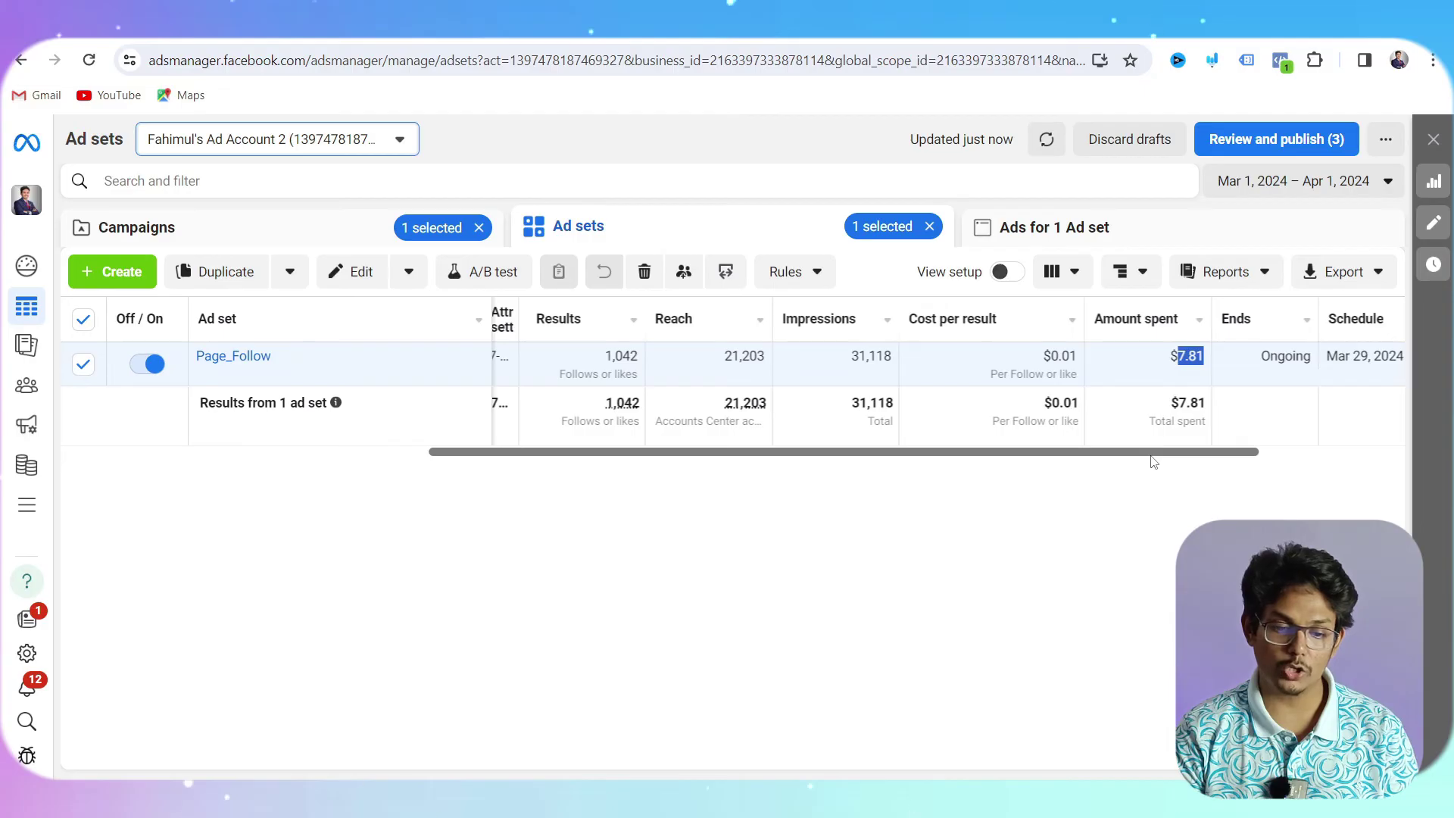
left_click_drag(1154, 462, 1148, 462)
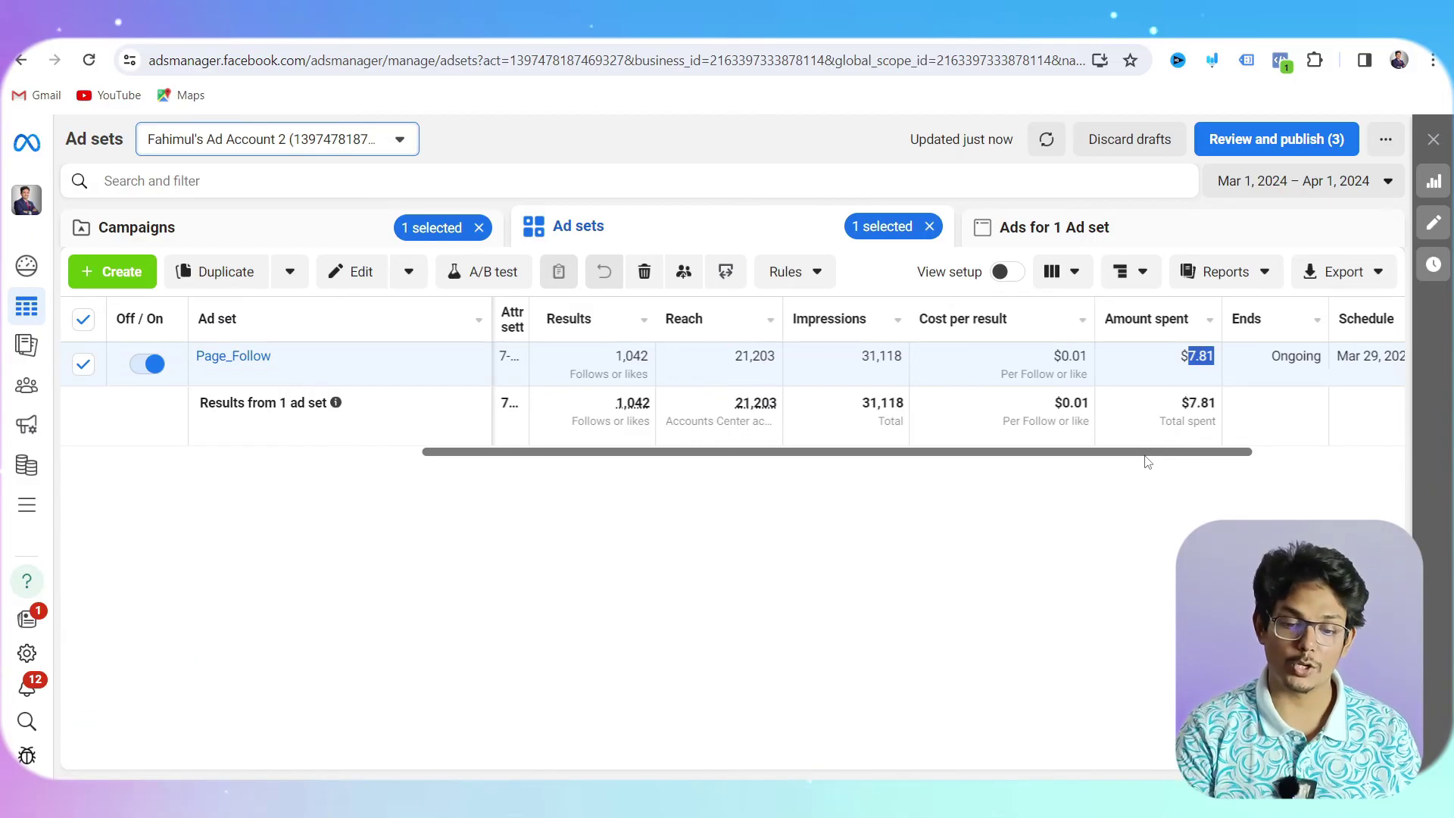
left_click(1142, 461)
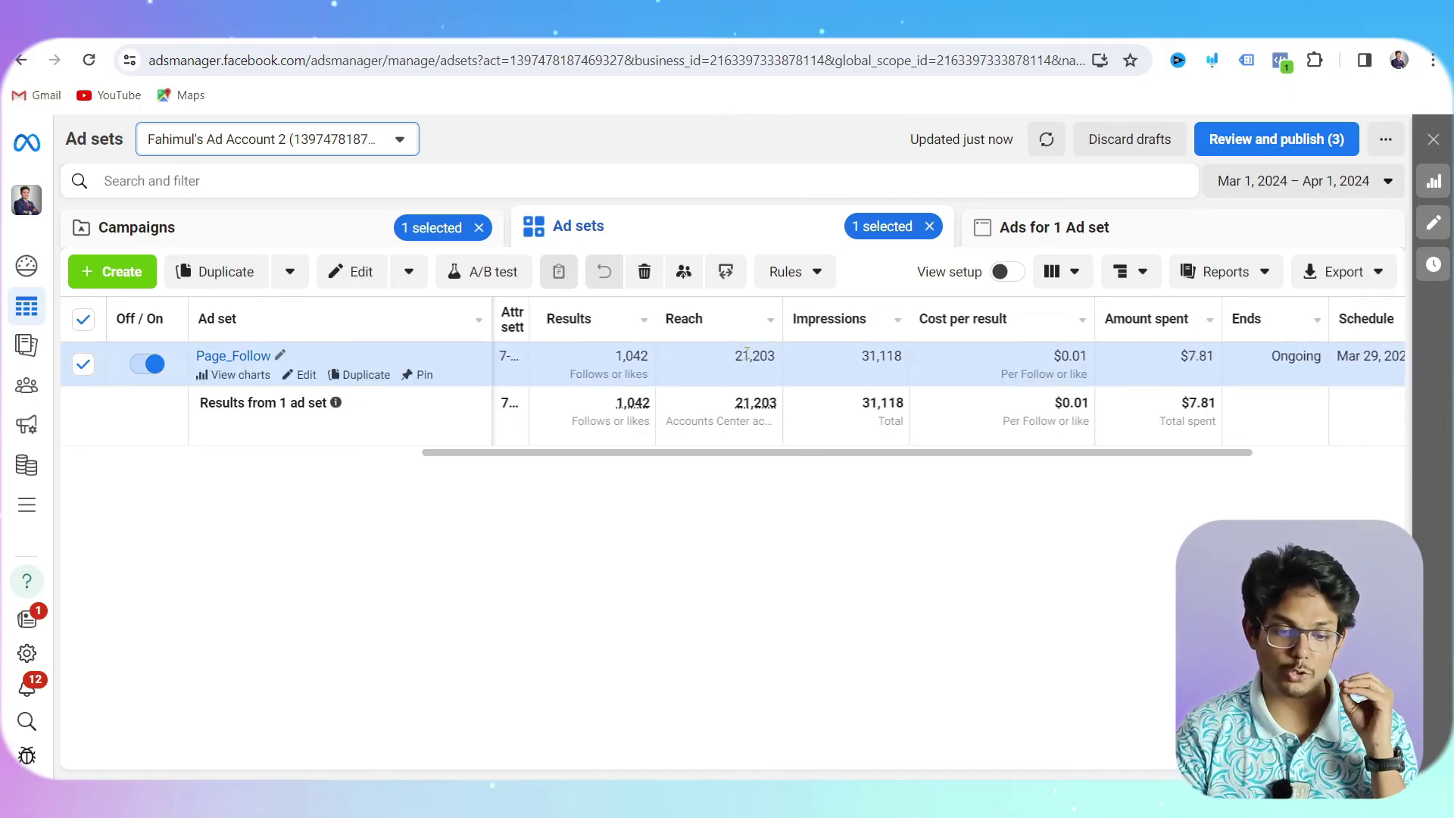
double_click(871, 356)
left_click_drag(907, 453, 771, 459)
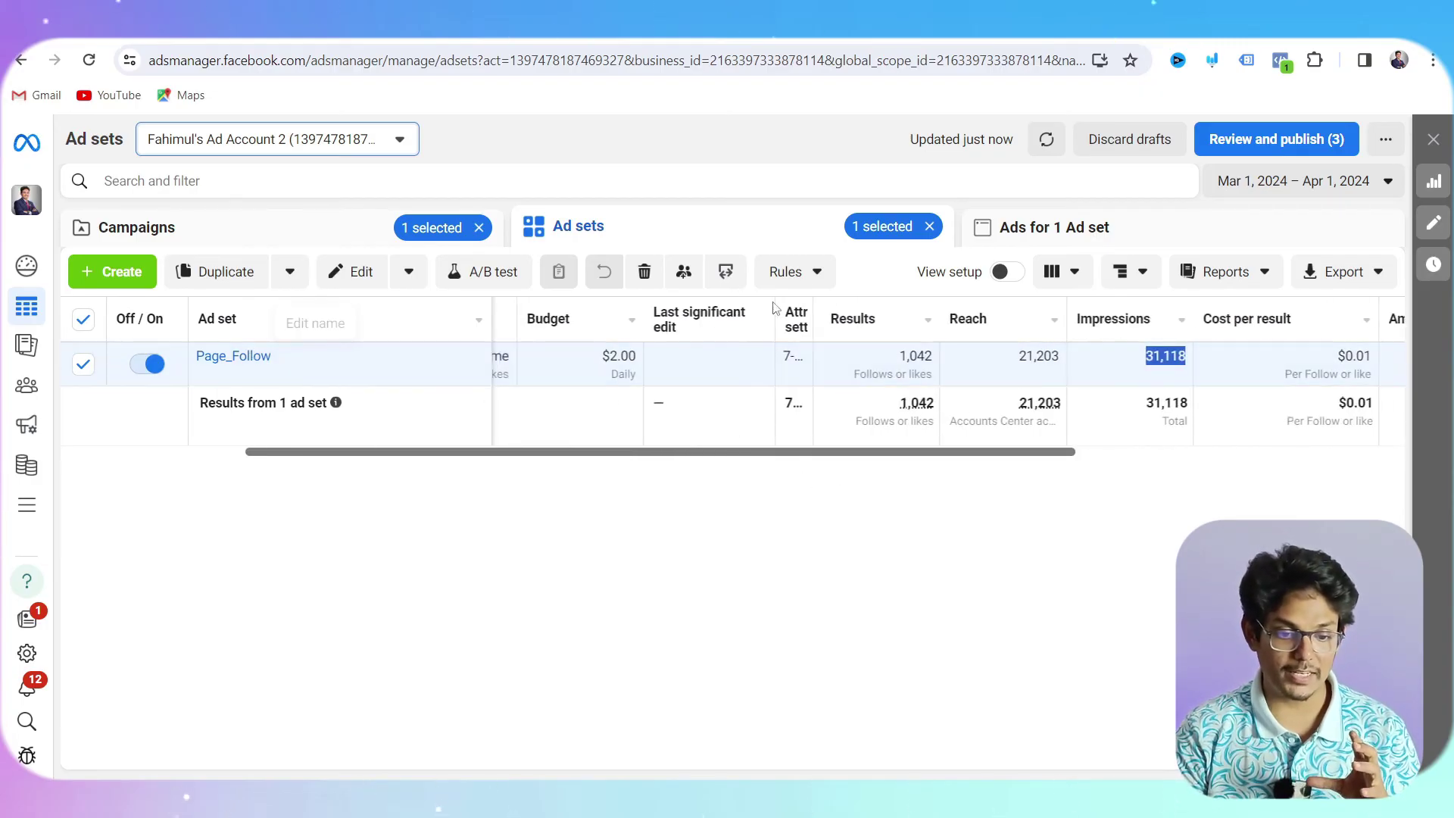
Review the Page_Follow ad set's budget, locations, audience targeting and placements, and leave the editor without changes.
left_click(300, 382)
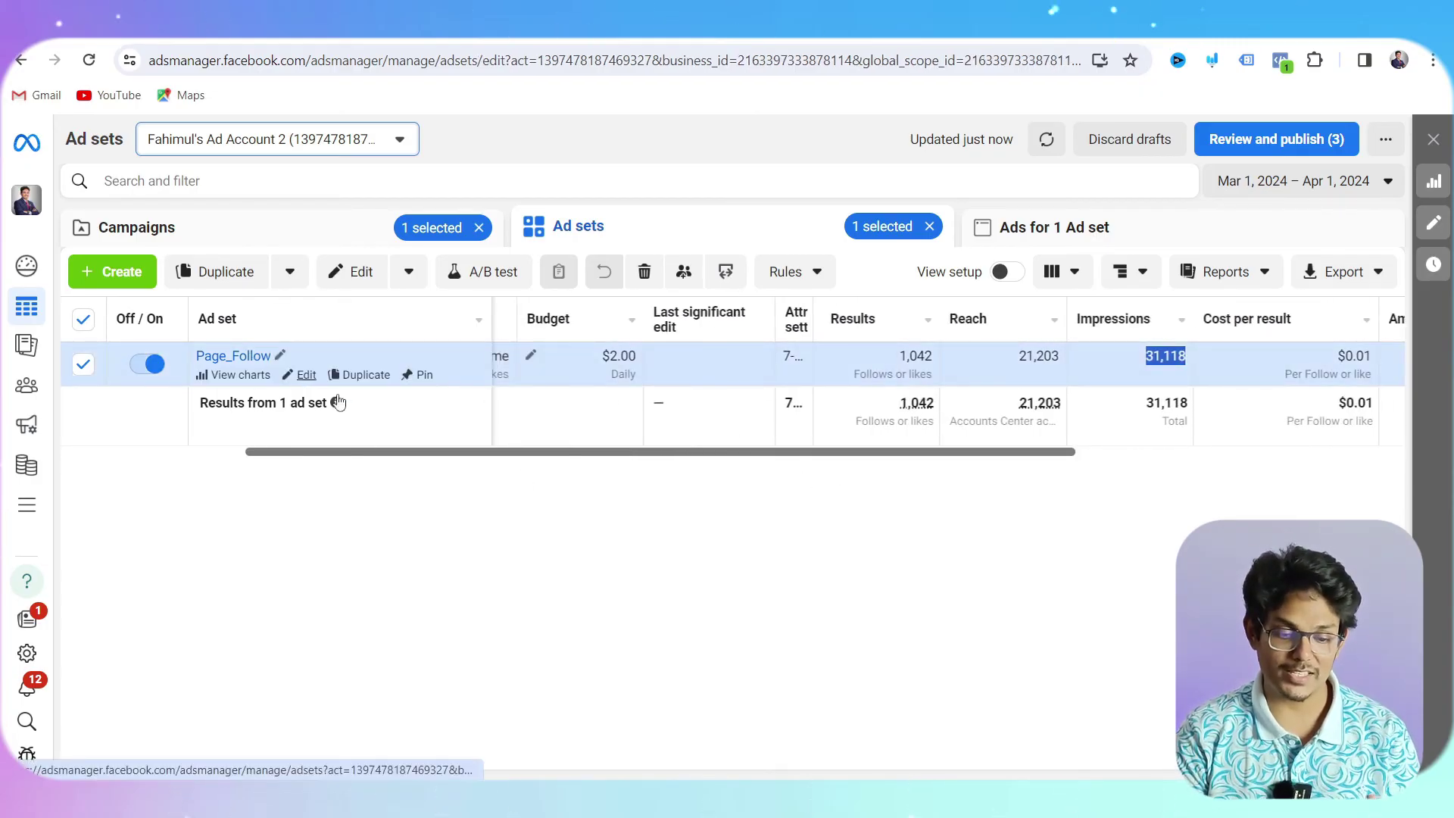
scroll(830, 516, "down", 7)
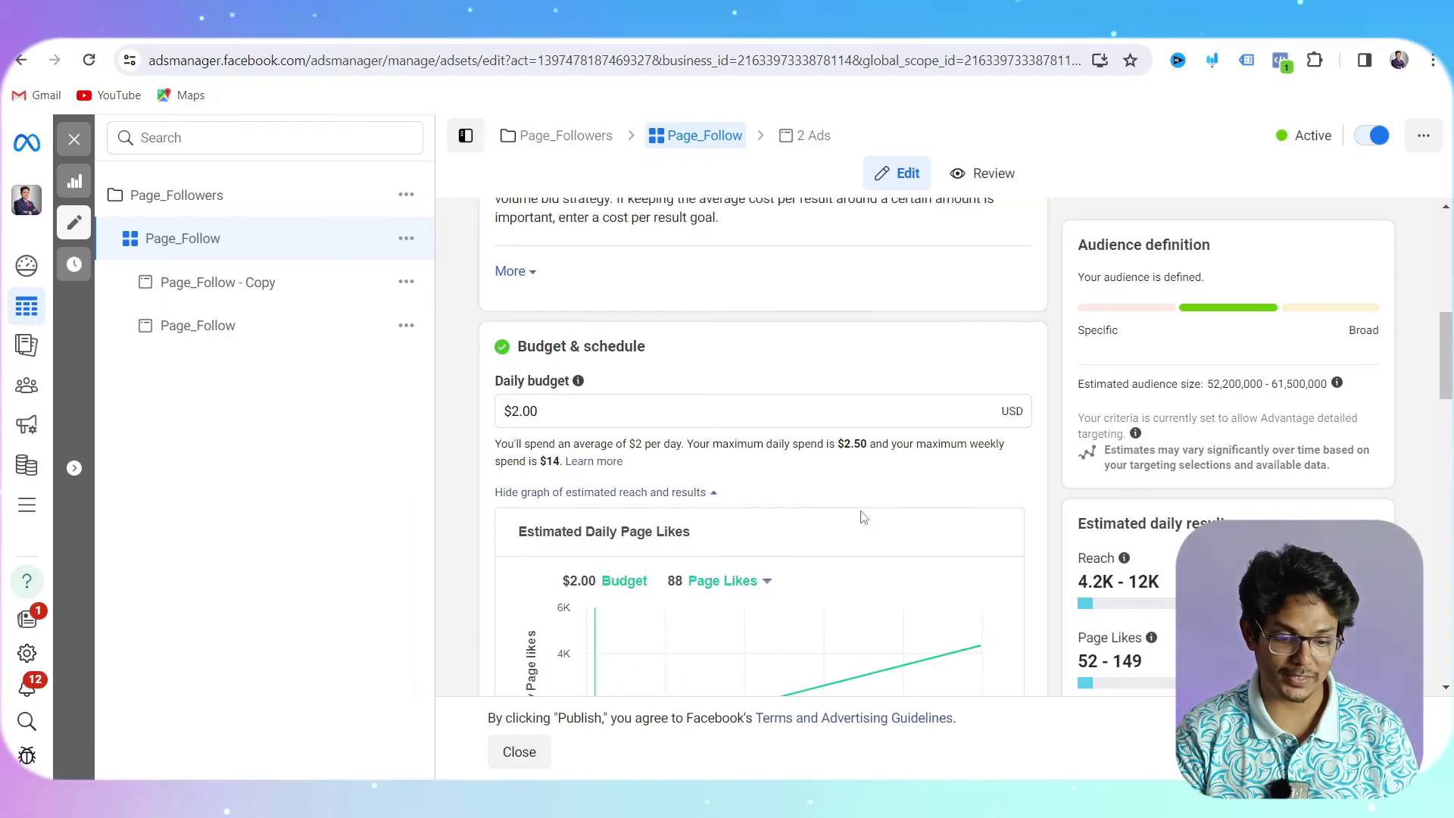
scroll(864, 517, "down", 15)
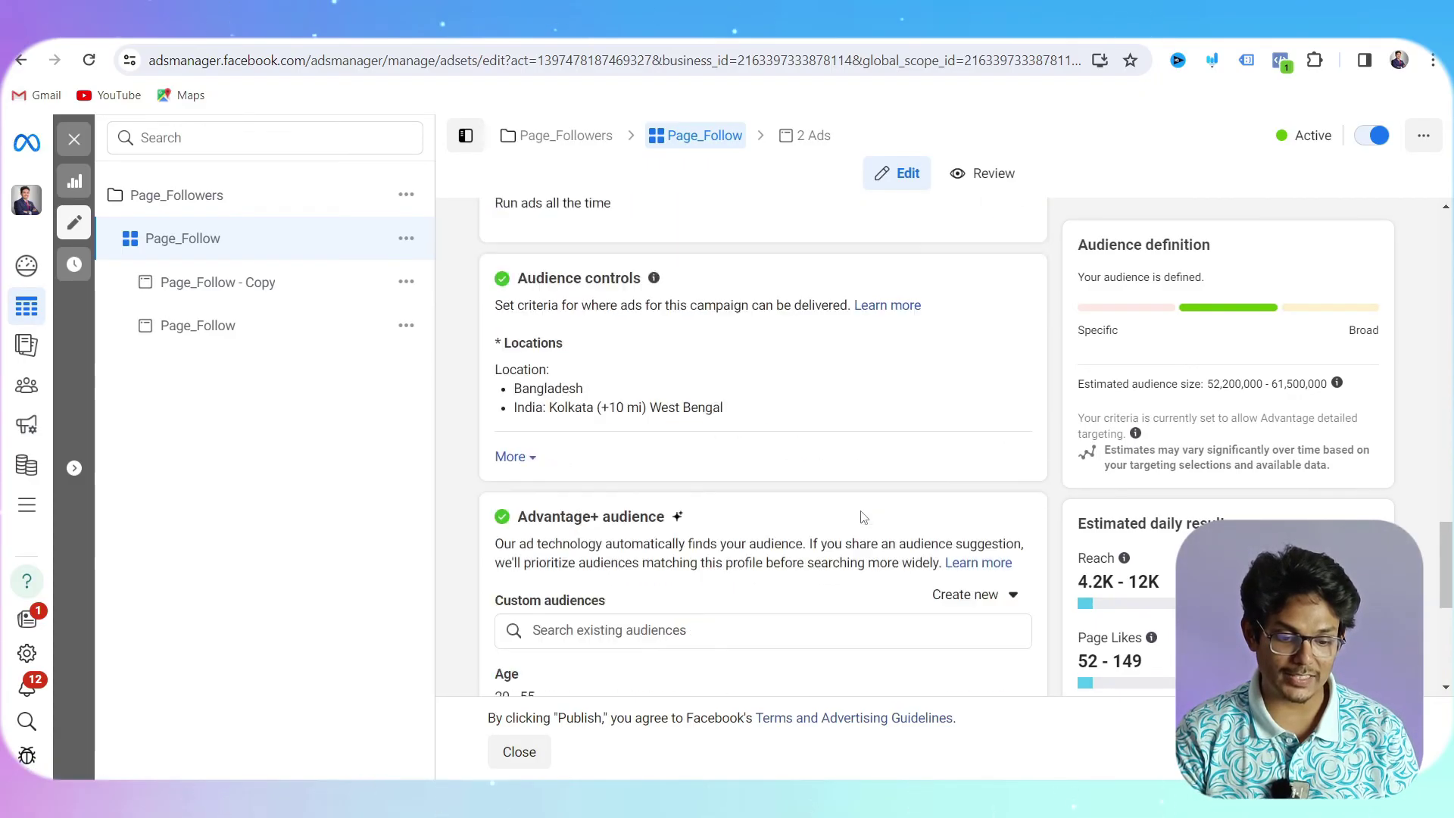
scroll(642, 462, "down", 5)
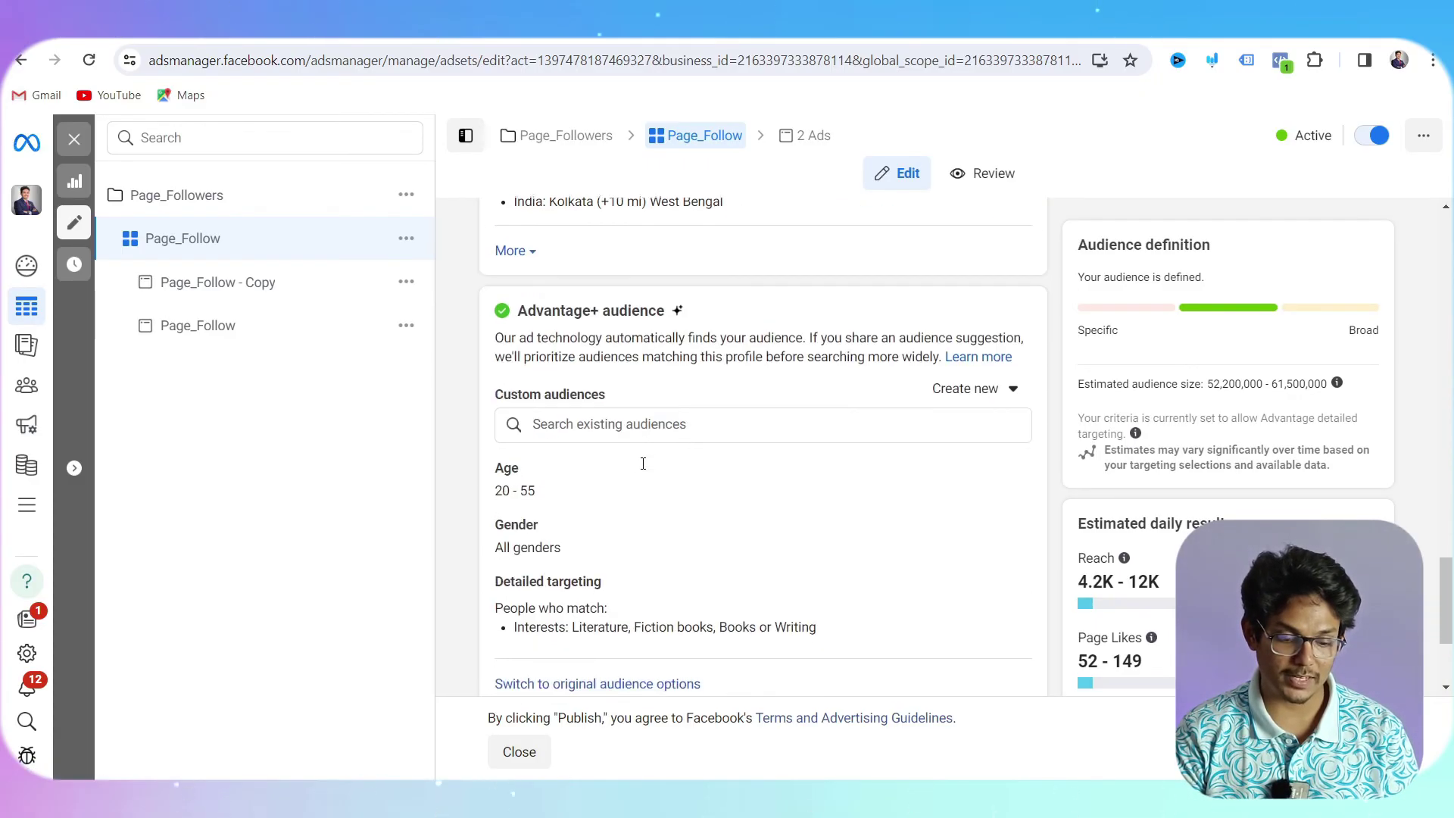
scroll(644, 474, "down", 1)
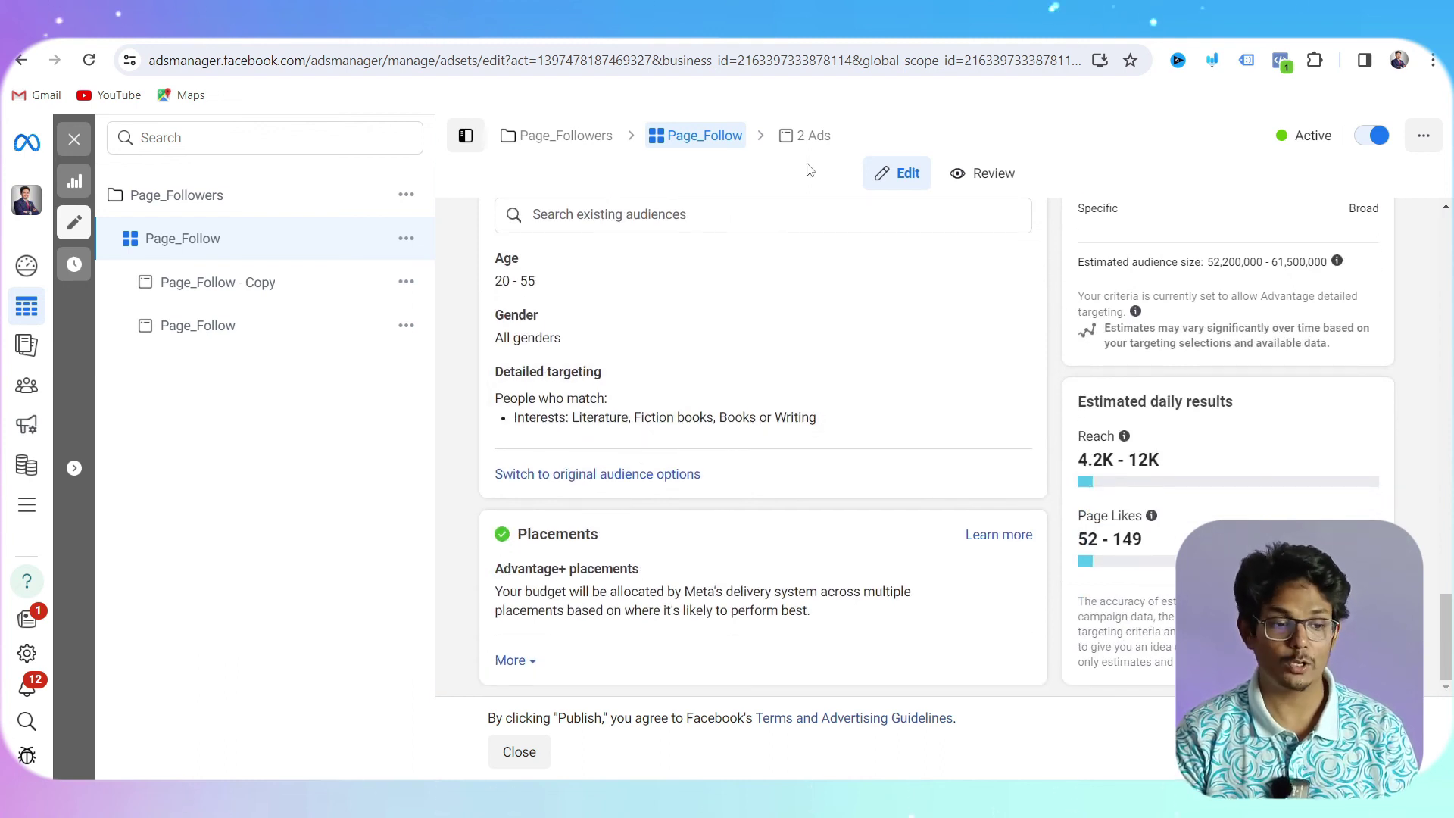
left_click(73, 142)
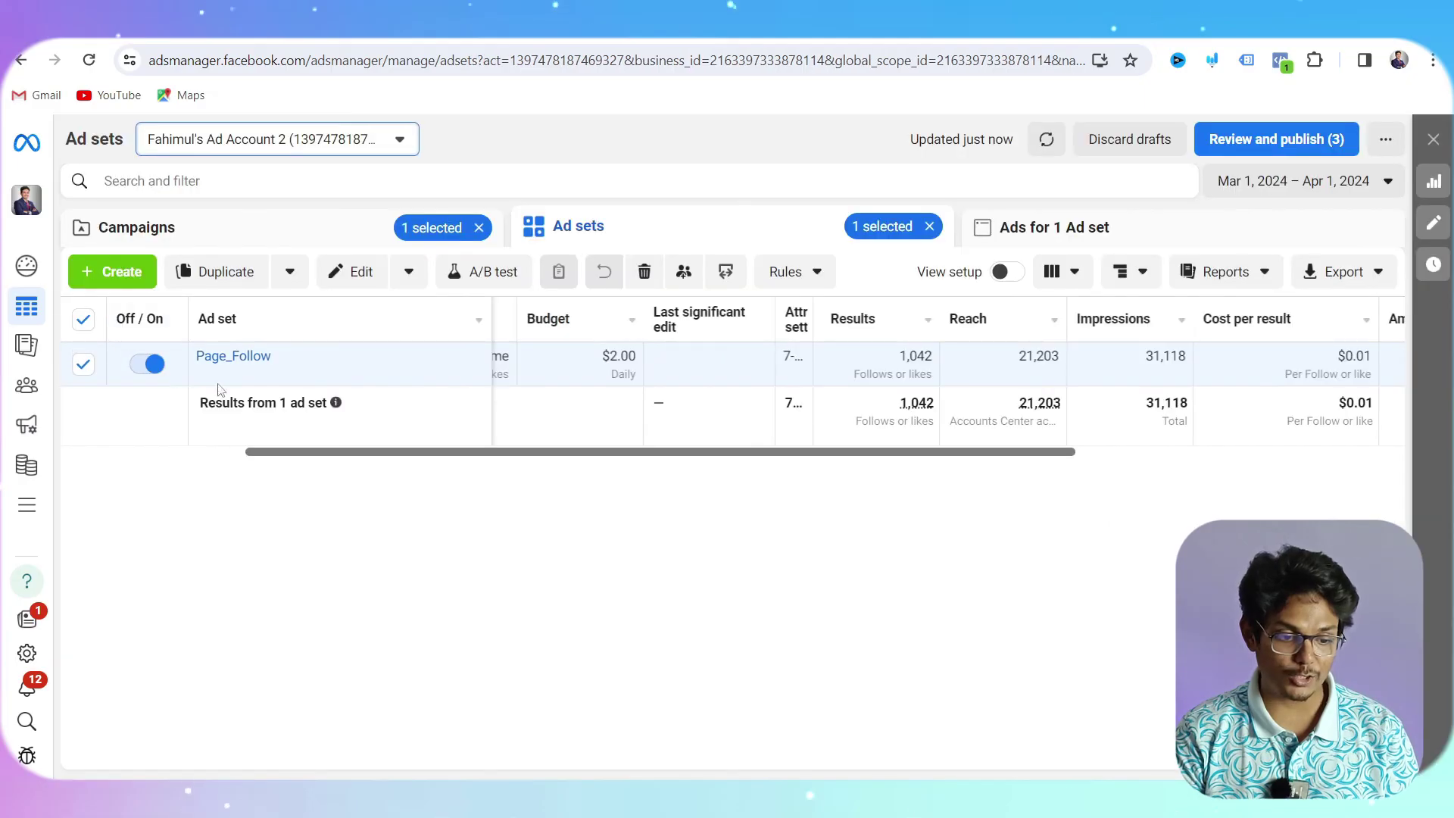
View the Facebook post with comments for the Page_Follow - Copy ad and look through the comments.
left_click(224, 357)
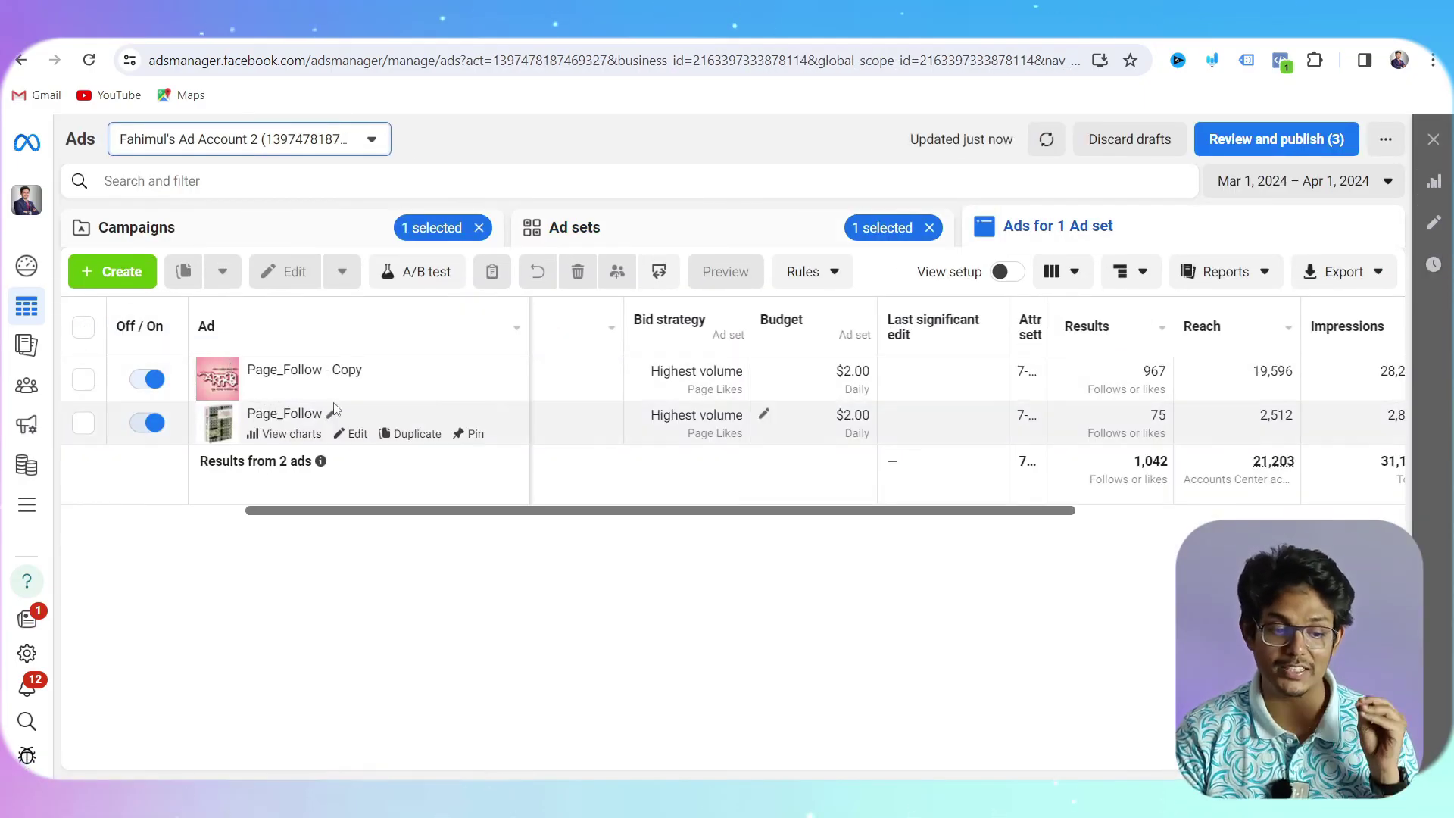
left_click(364, 397)
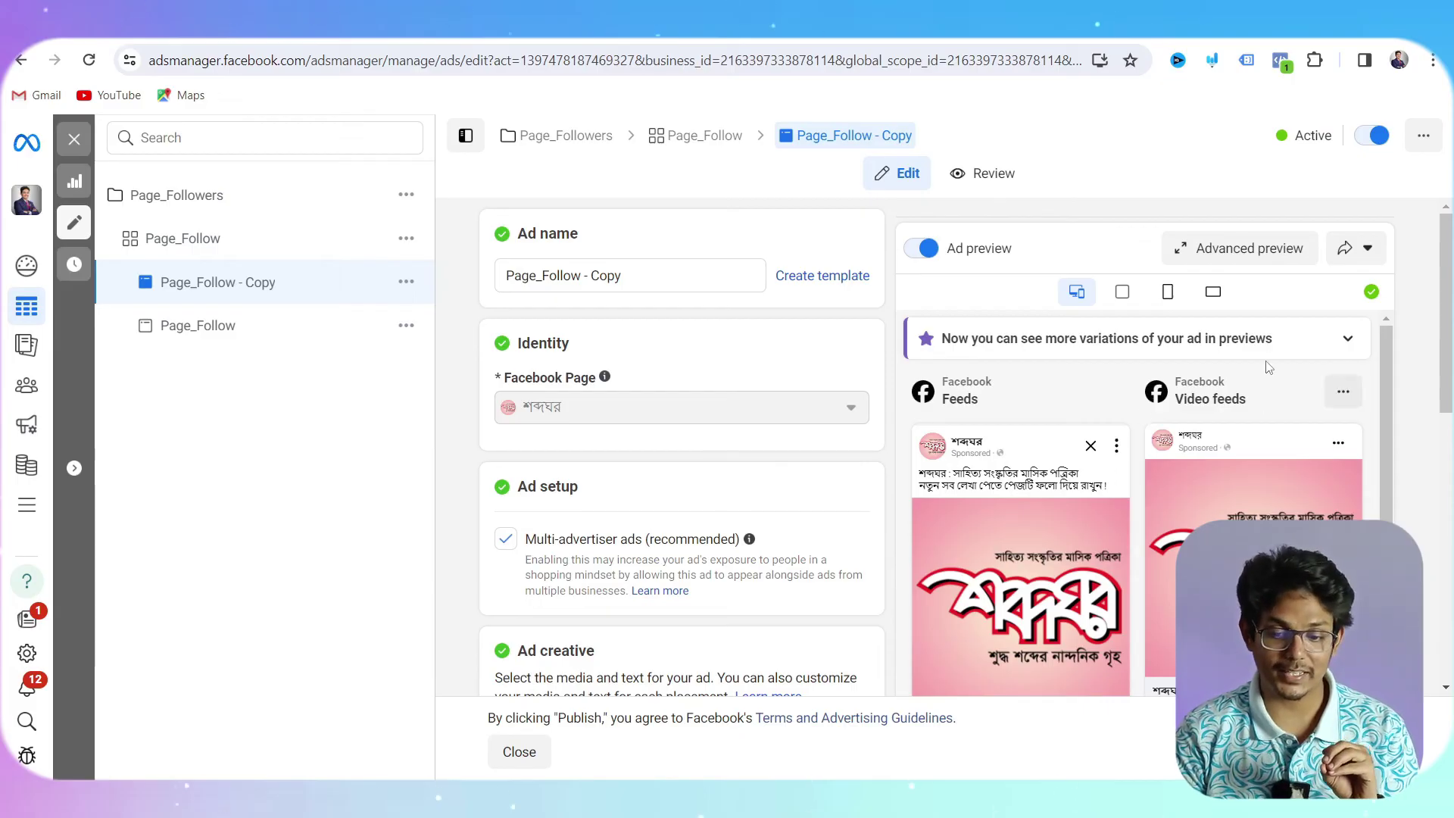
left_click(1372, 253)
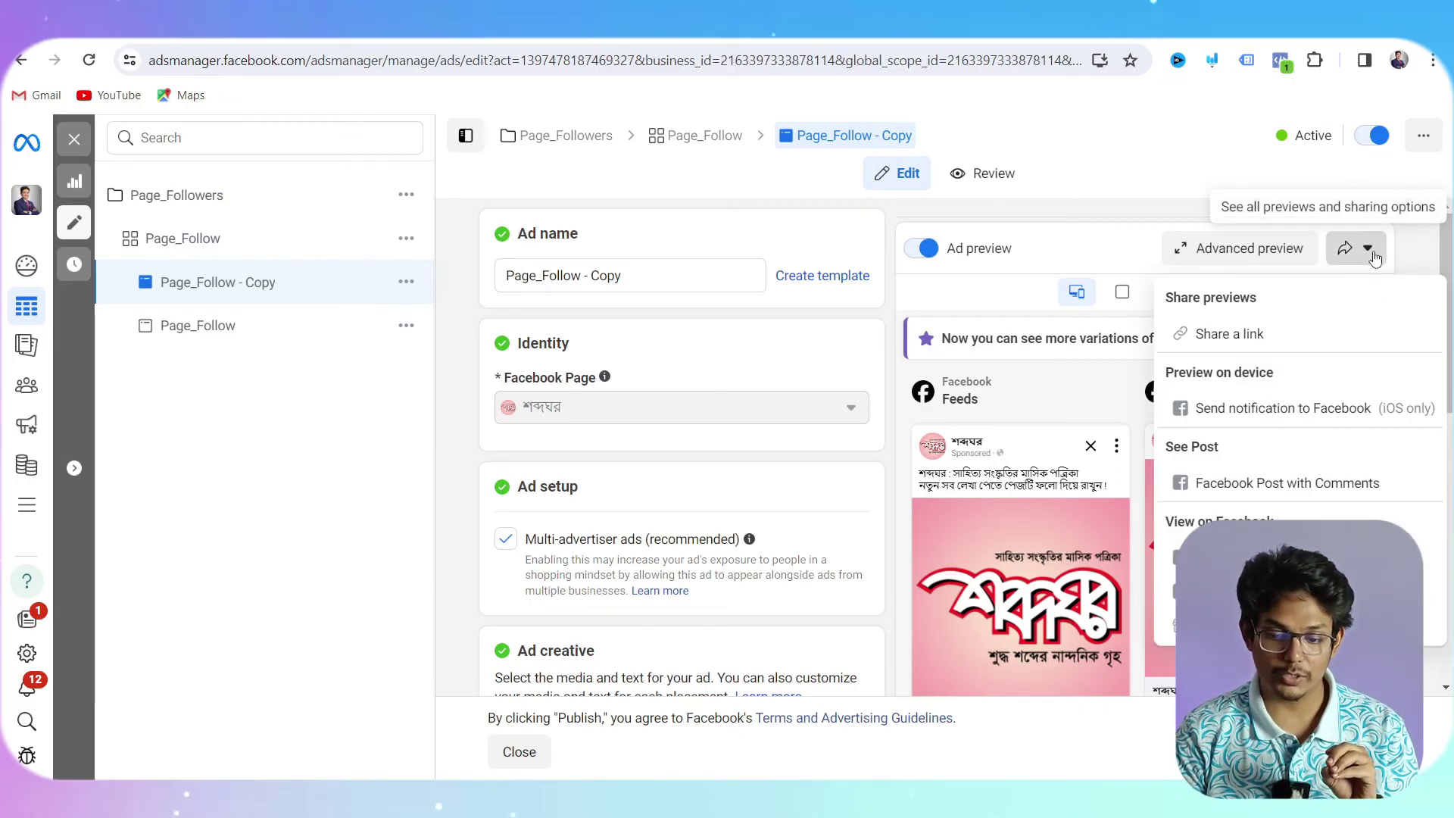
left_click(1282, 485)
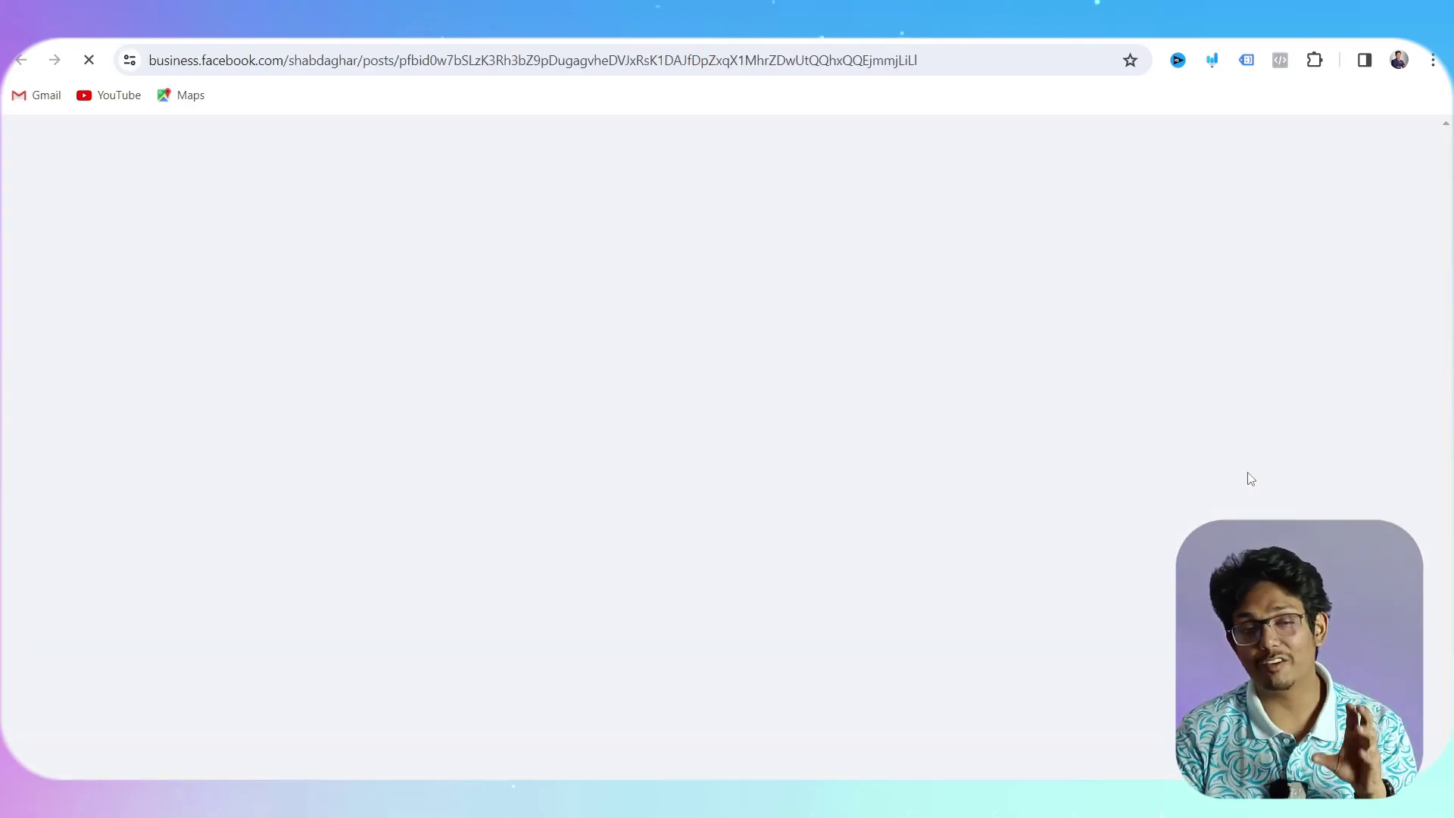
scroll(871, 500, "down", 10)
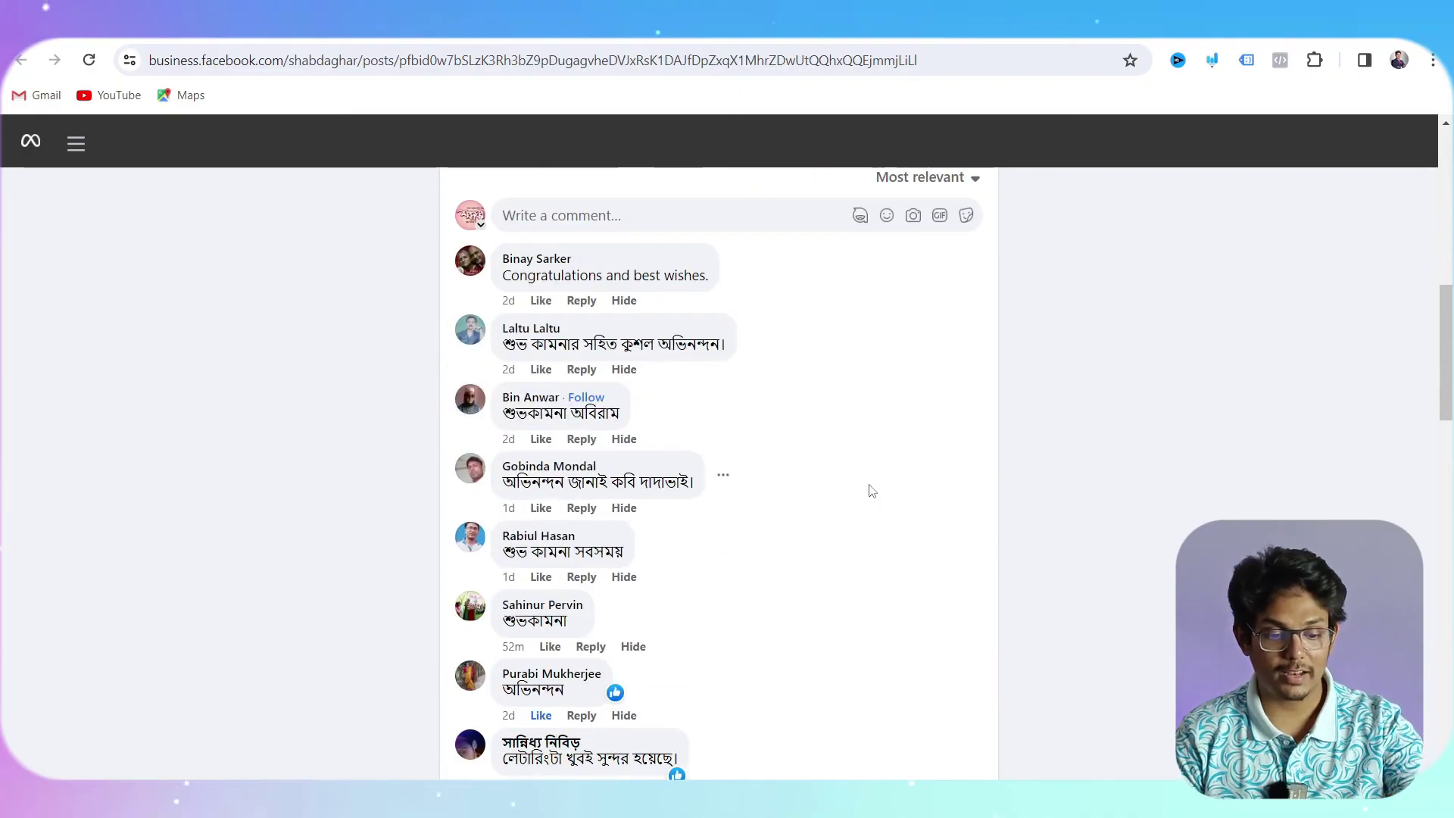
Read through the remaining comments on the ad's Facebook post, including readers' contact enquiries, and return to the Page_Follow - Copy ad in Ads Manager.
left_click_drag(547, 345, 640, 348)
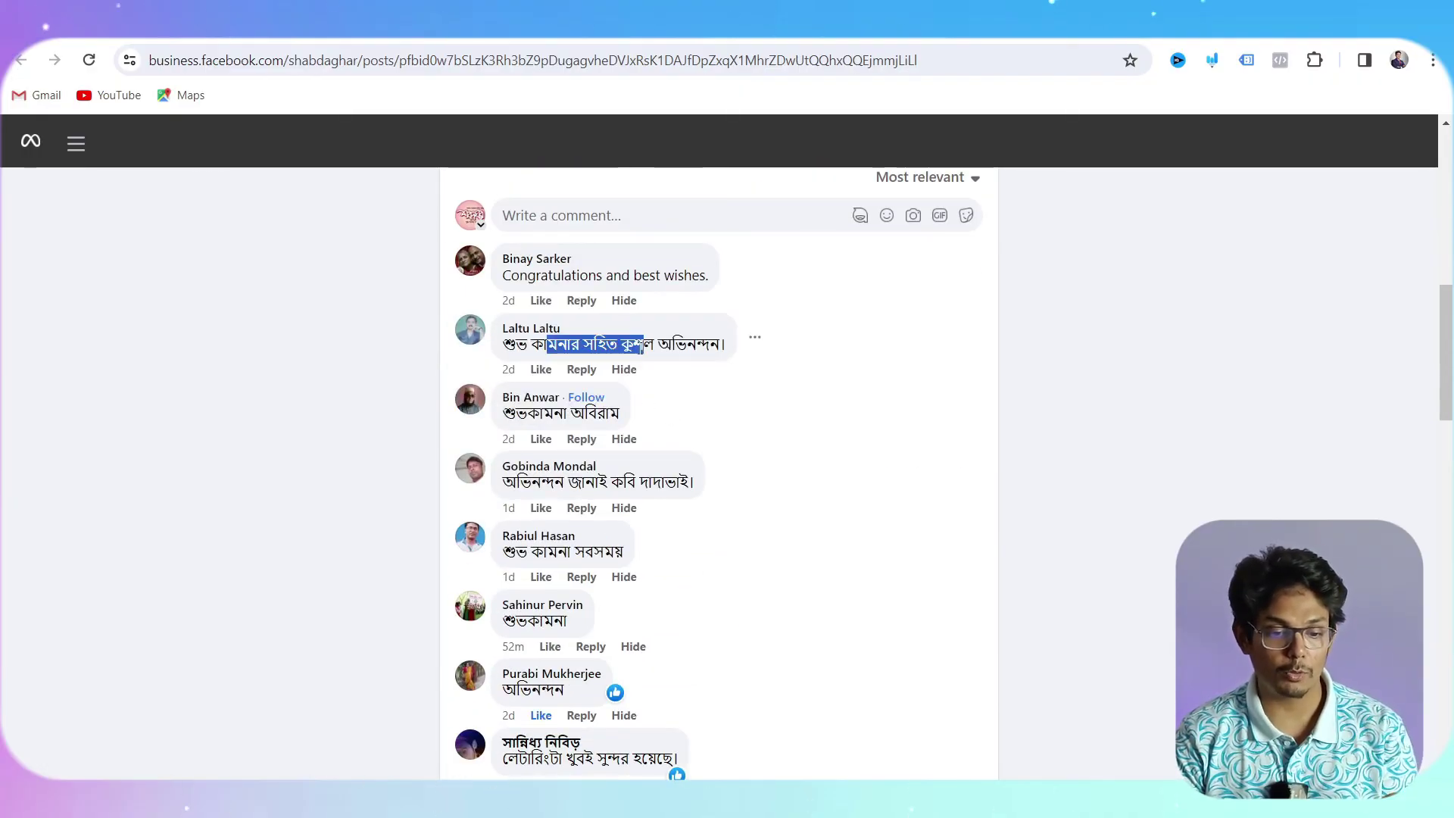
scroll(684, 468, "down", 2)
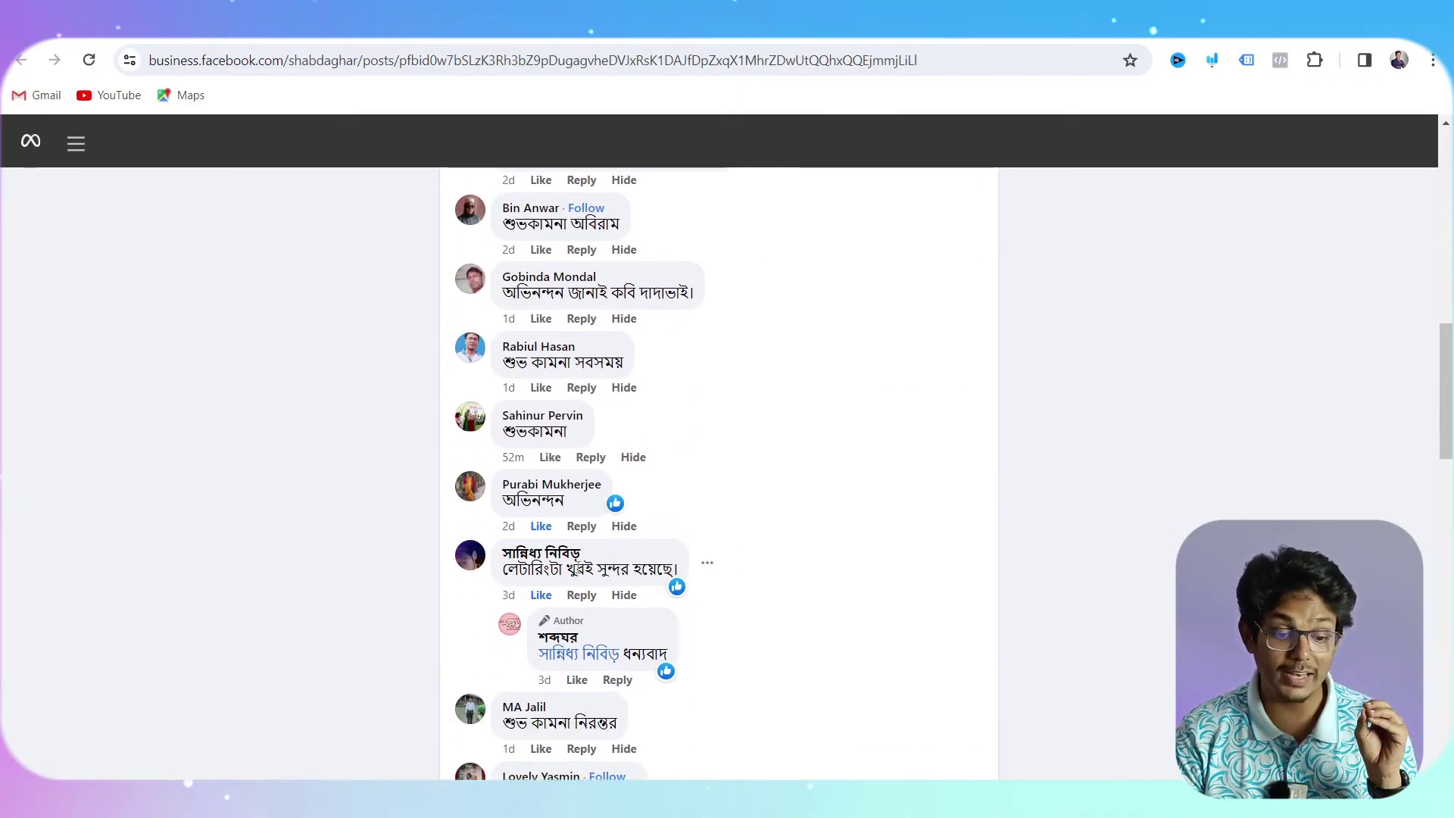
scroll(666, 573, "up", 7)
scroll(667, 575, "down", 10)
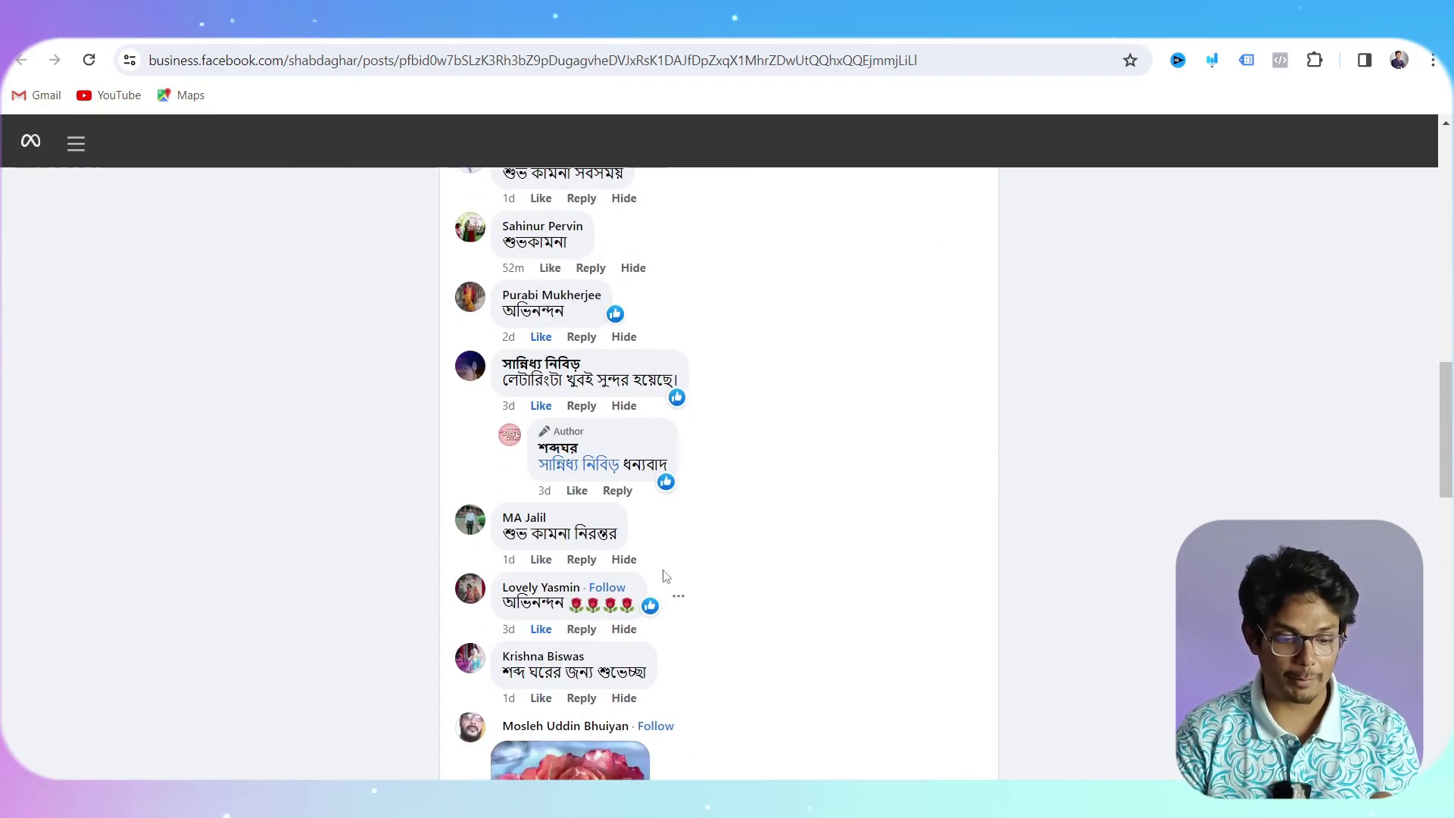
scroll(614, 569, "down", 10)
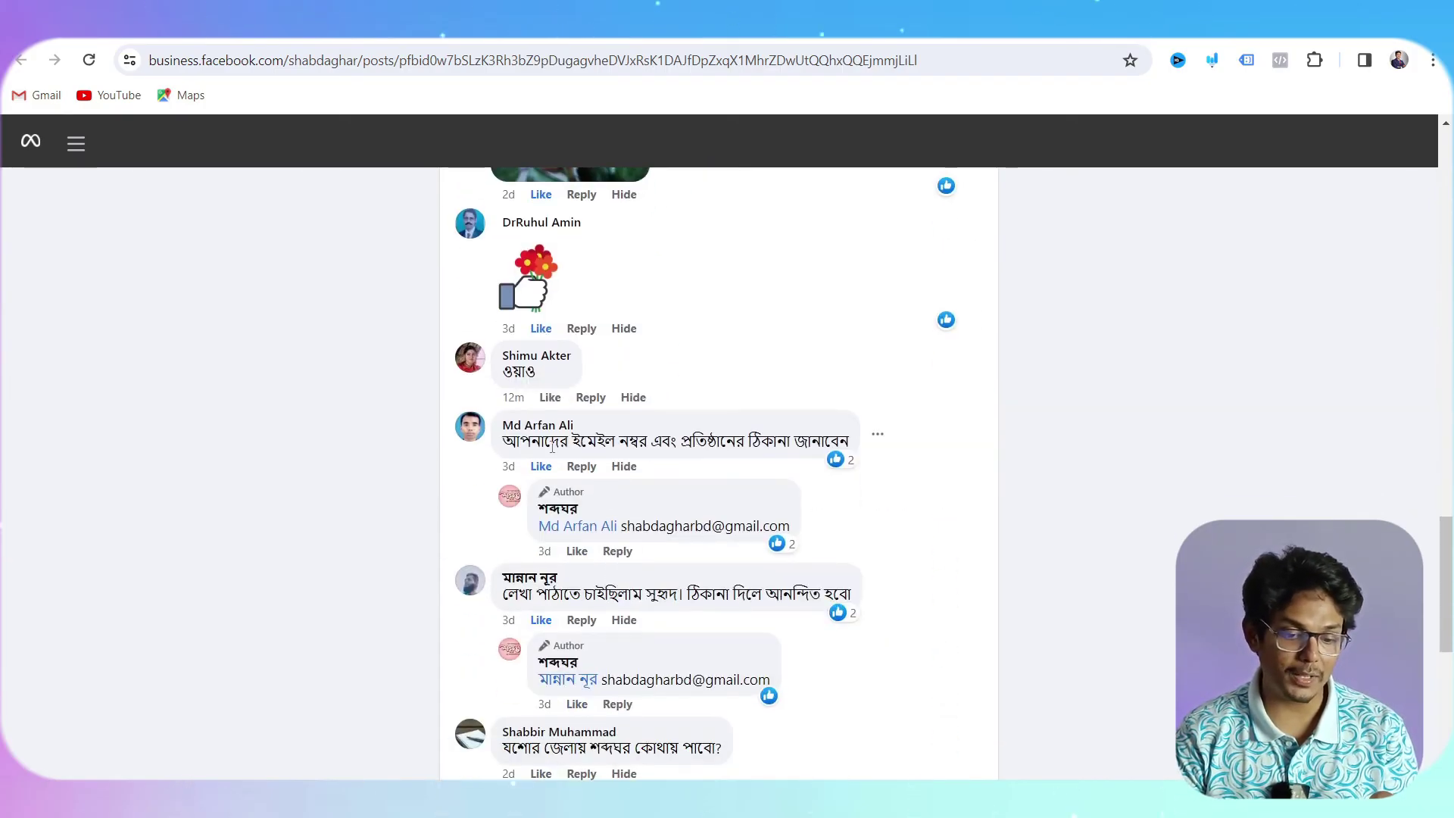
left_click_drag(545, 442, 728, 450)
scroll(725, 477, "down", 1)
left_click_drag(551, 499, 619, 502)
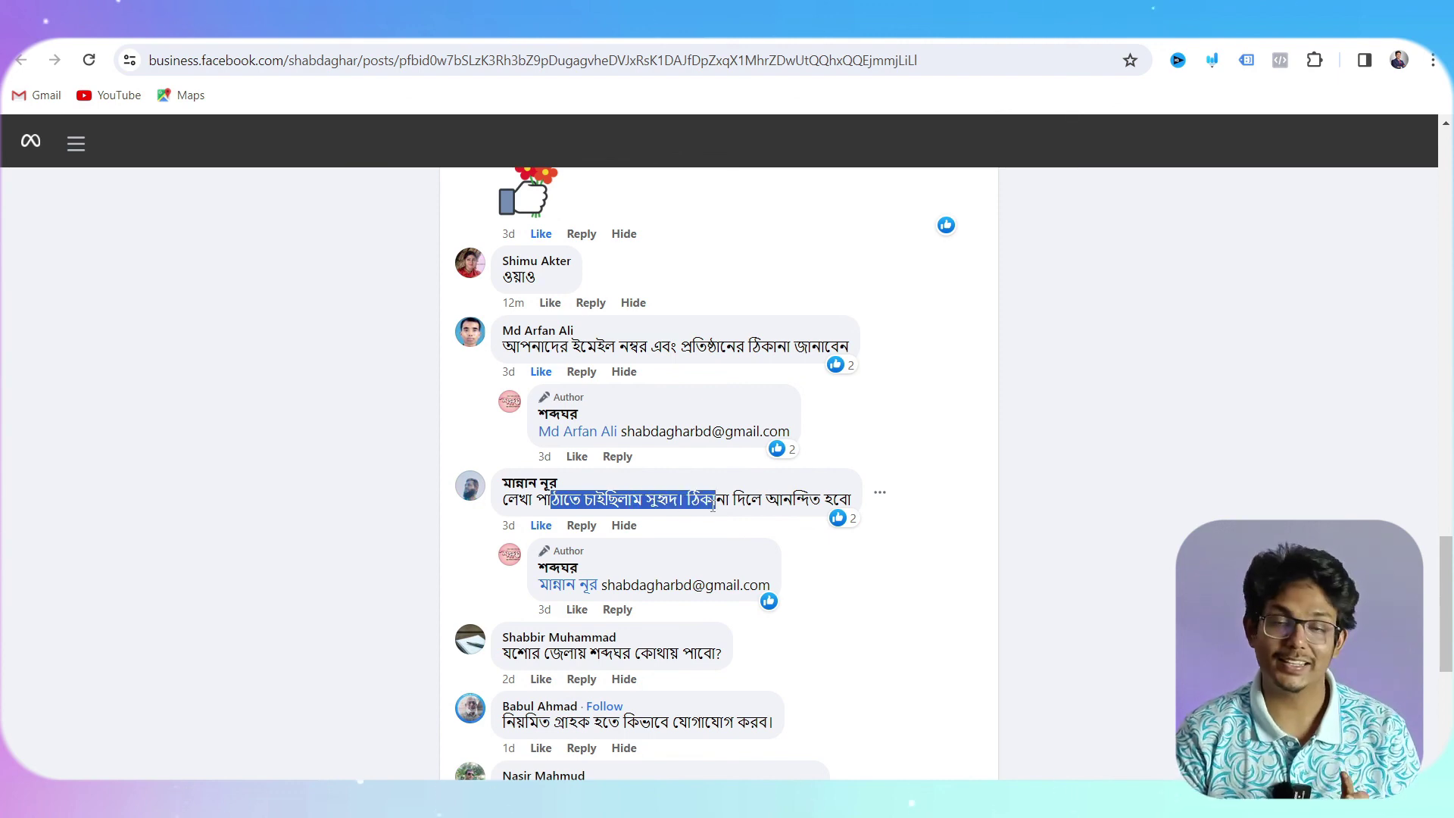
left_click(615, 37)
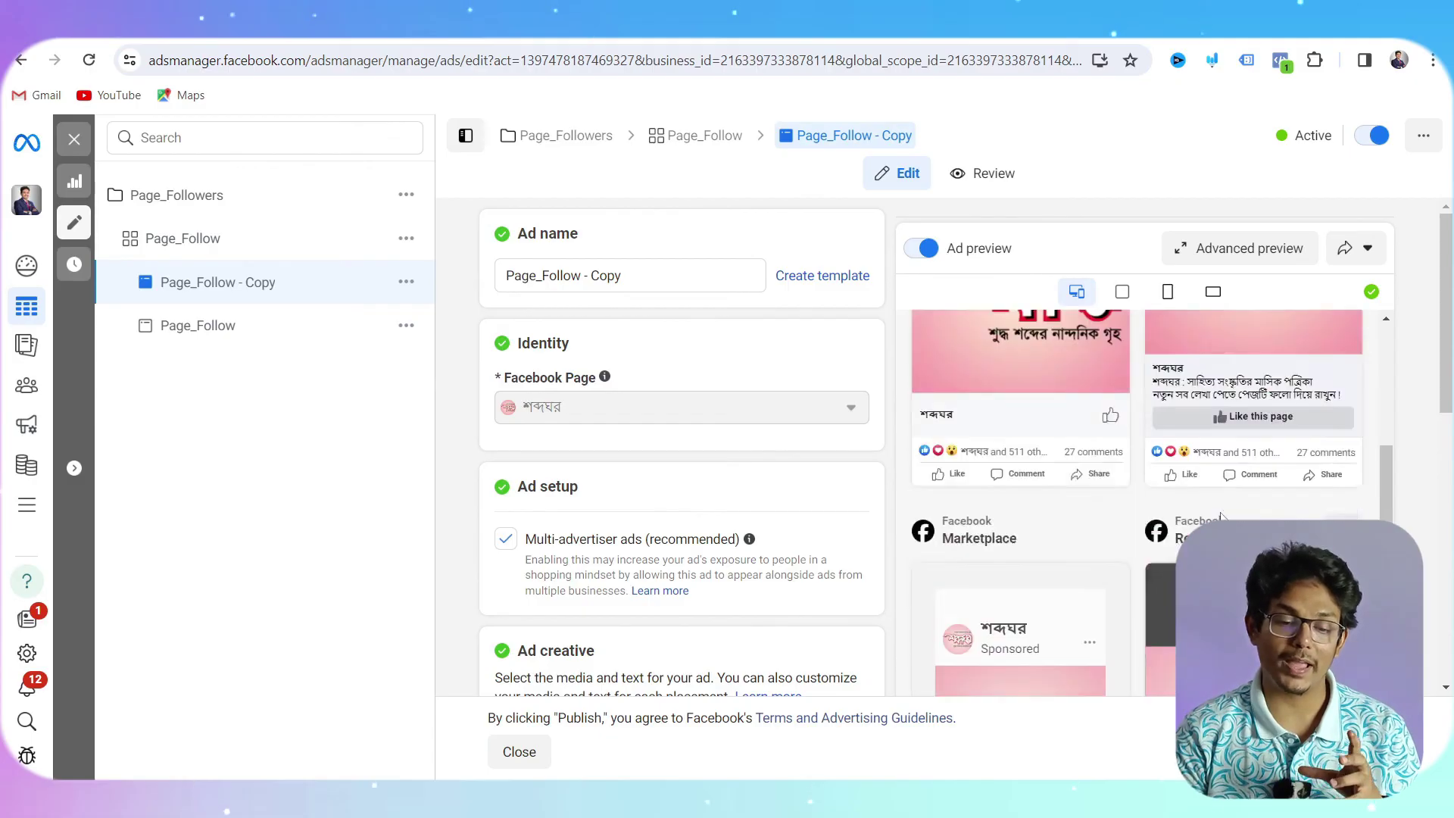
mouse_move(1220, 512)
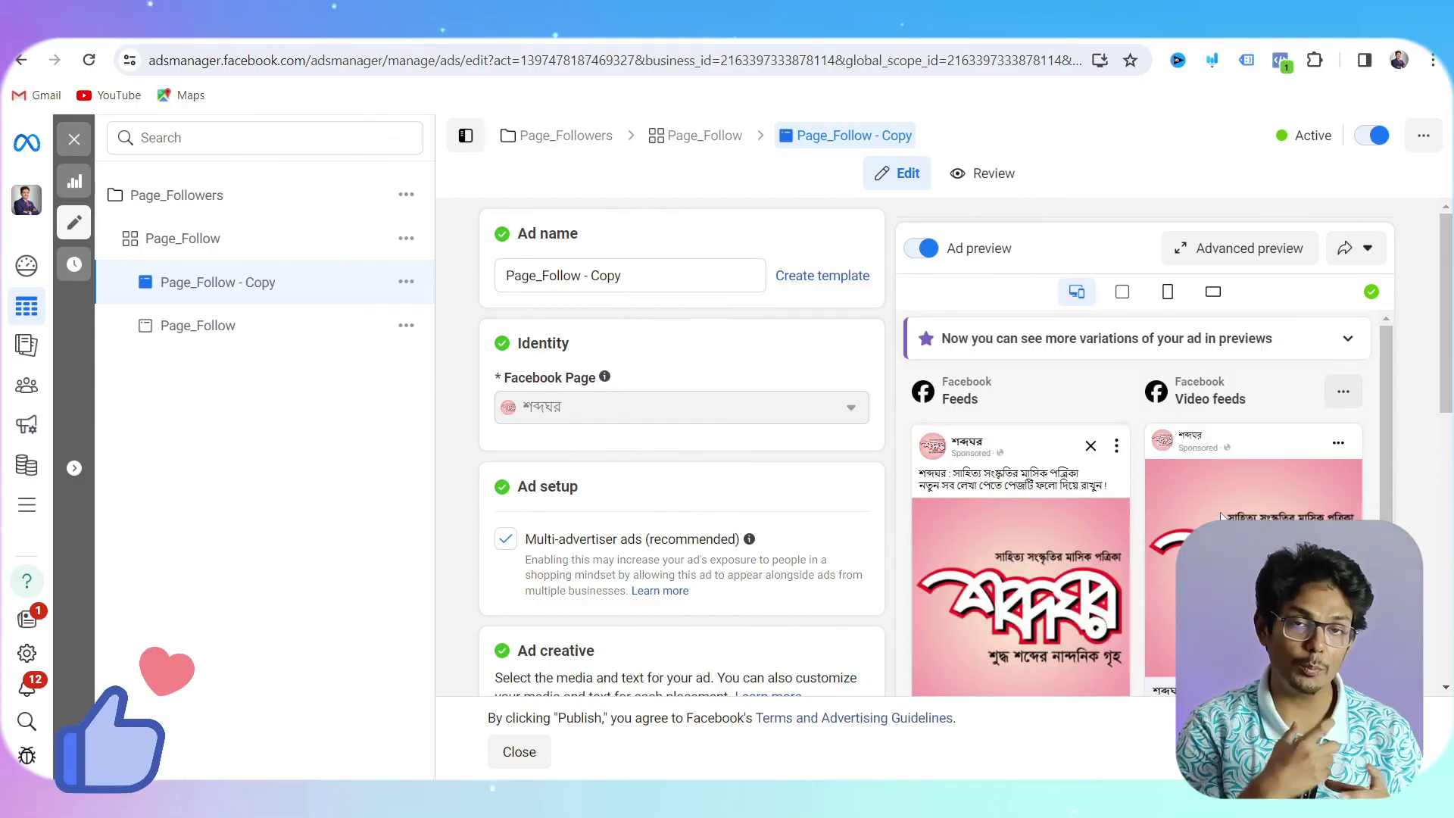